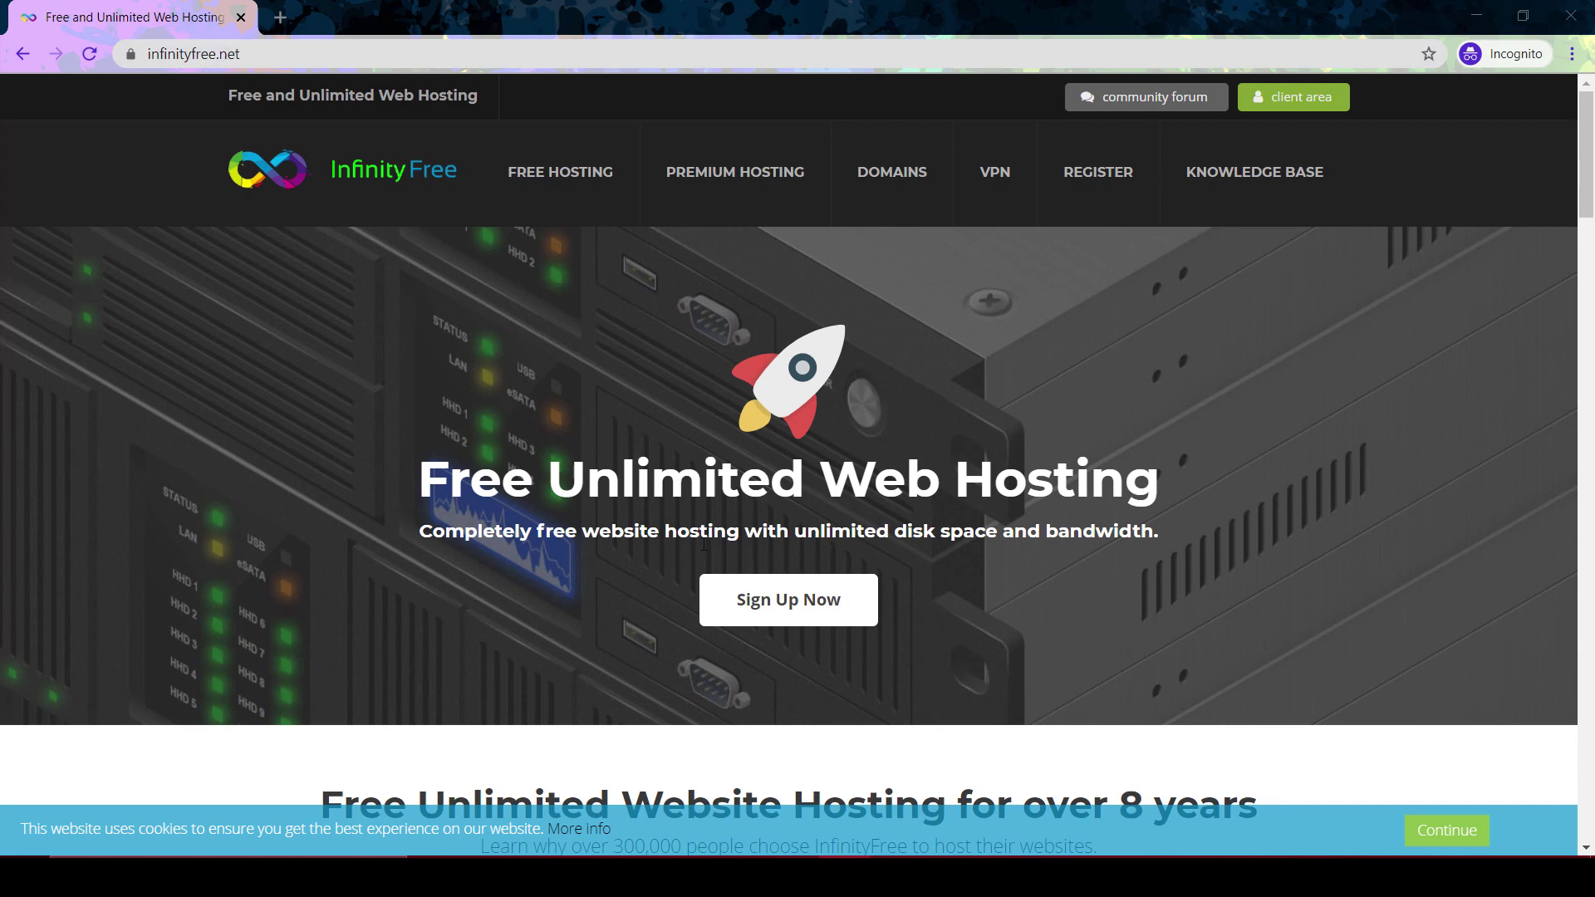
# Sign up for a free InfinityFree account with an email and password, passing the reCAPTCHA
pyautogui.click(795, 620)
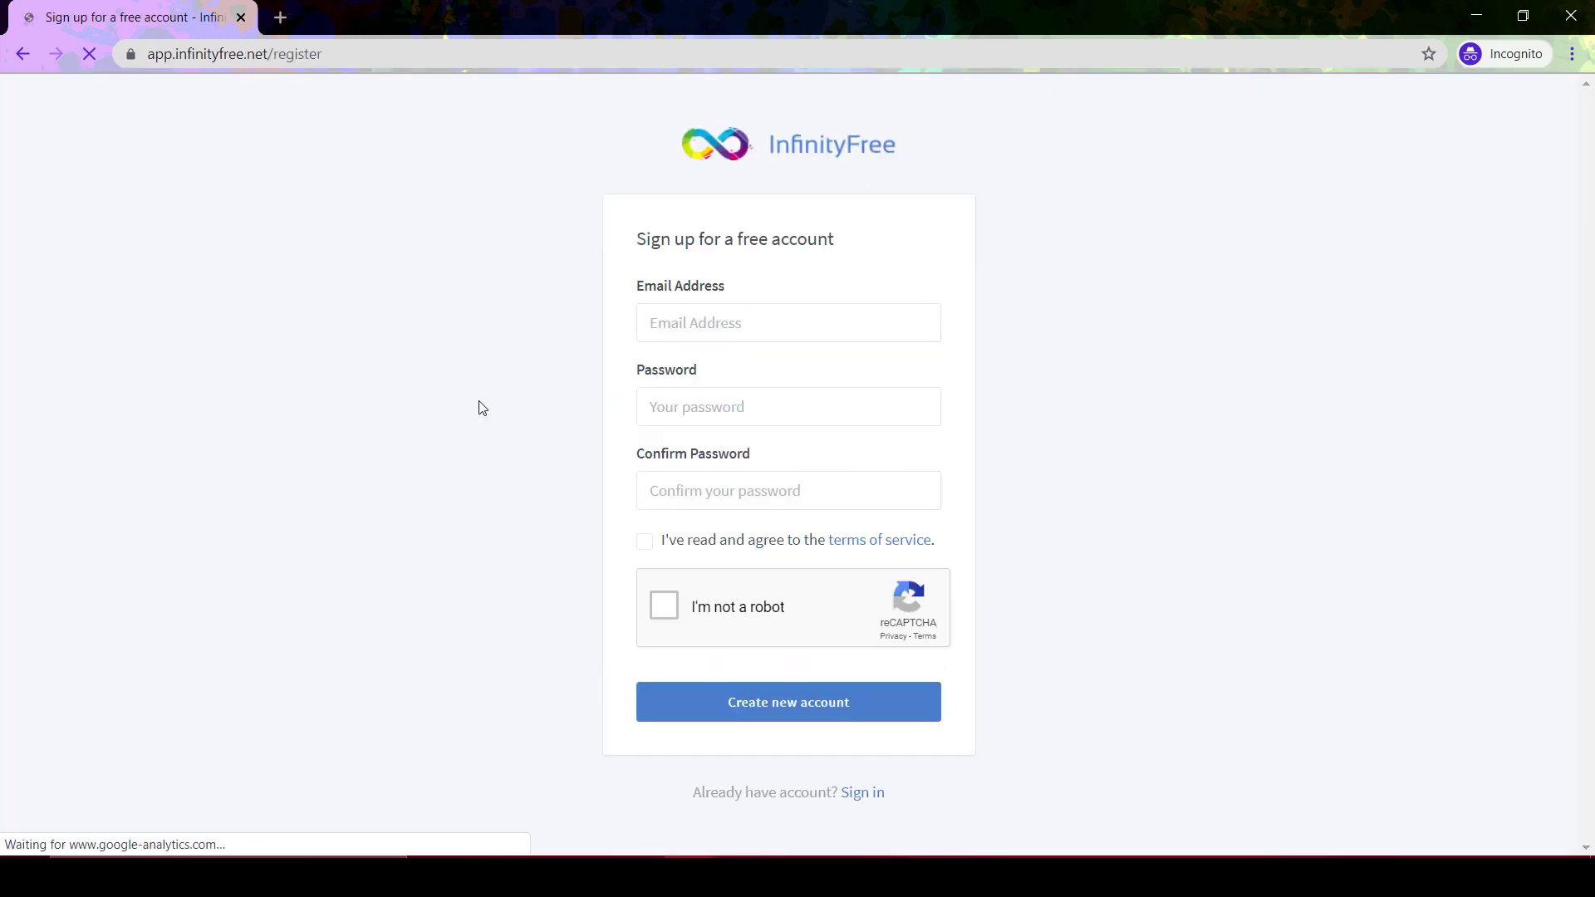
pyautogui.click(730, 320)
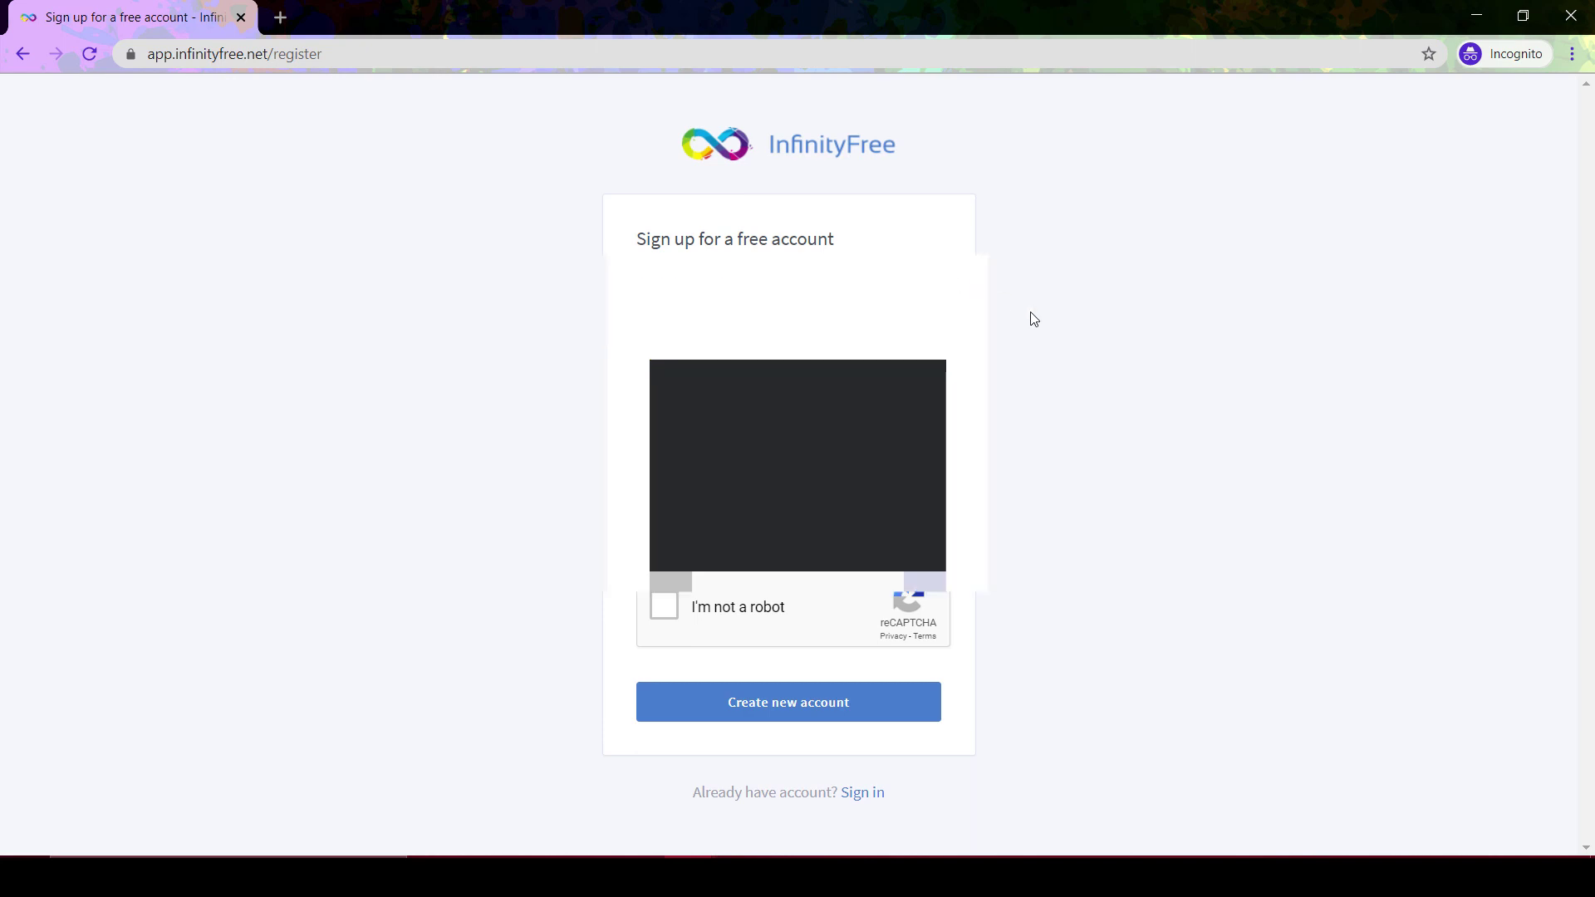
pyautogui.click(664, 606)
pyautogui.click(760, 706)
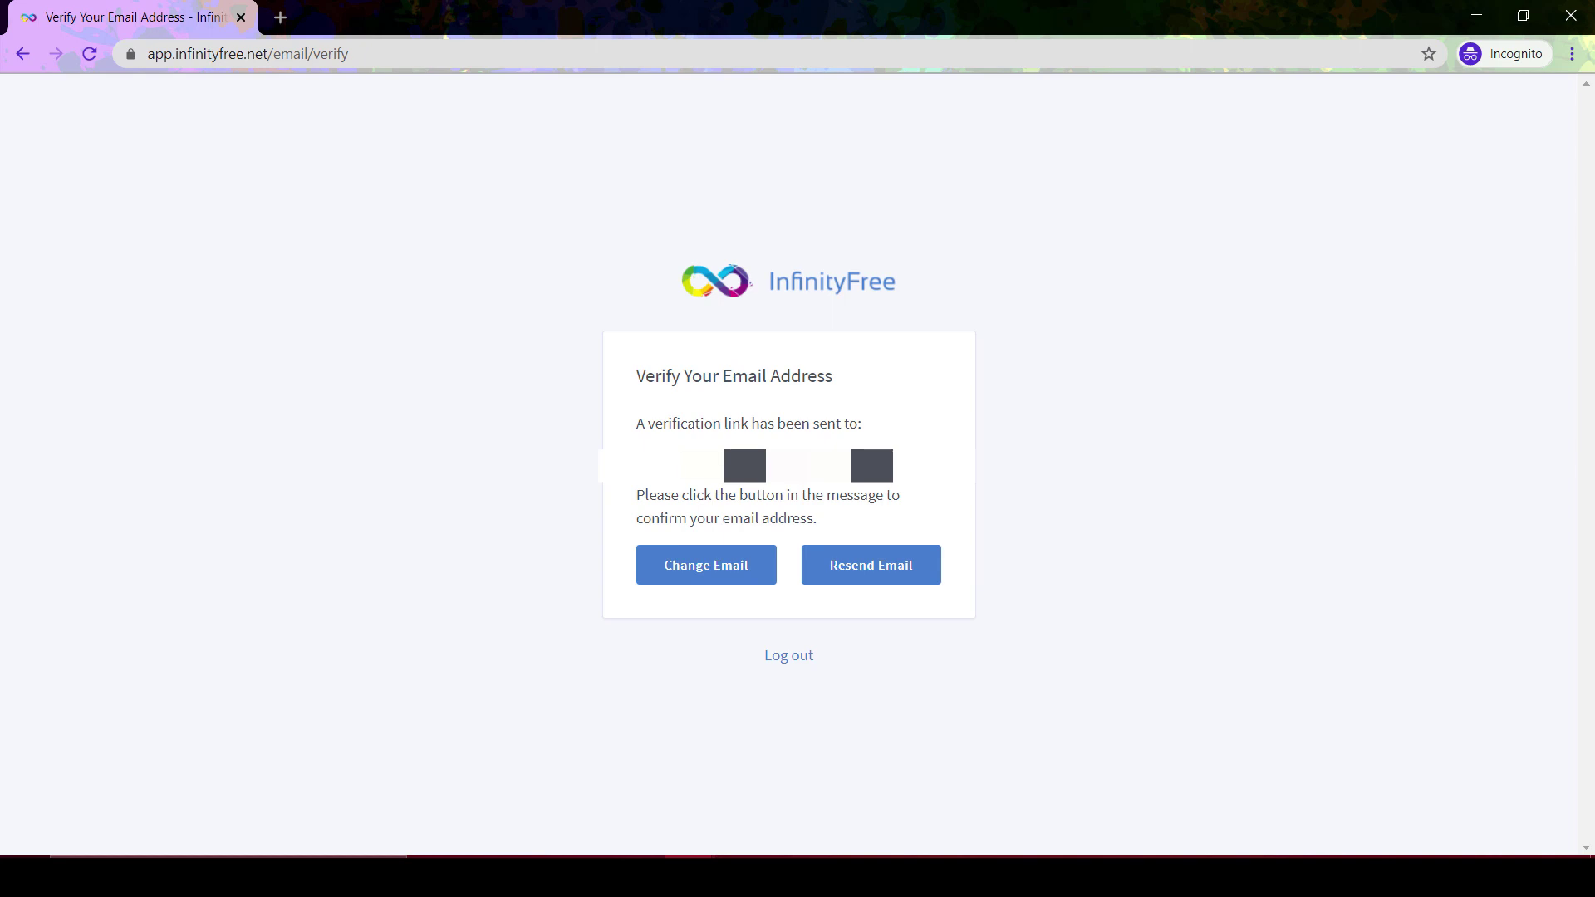
# Copy the registered email address and go find the verification email
pyautogui.moveTo(683, 467); pyautogui.dragTo(885, 470)
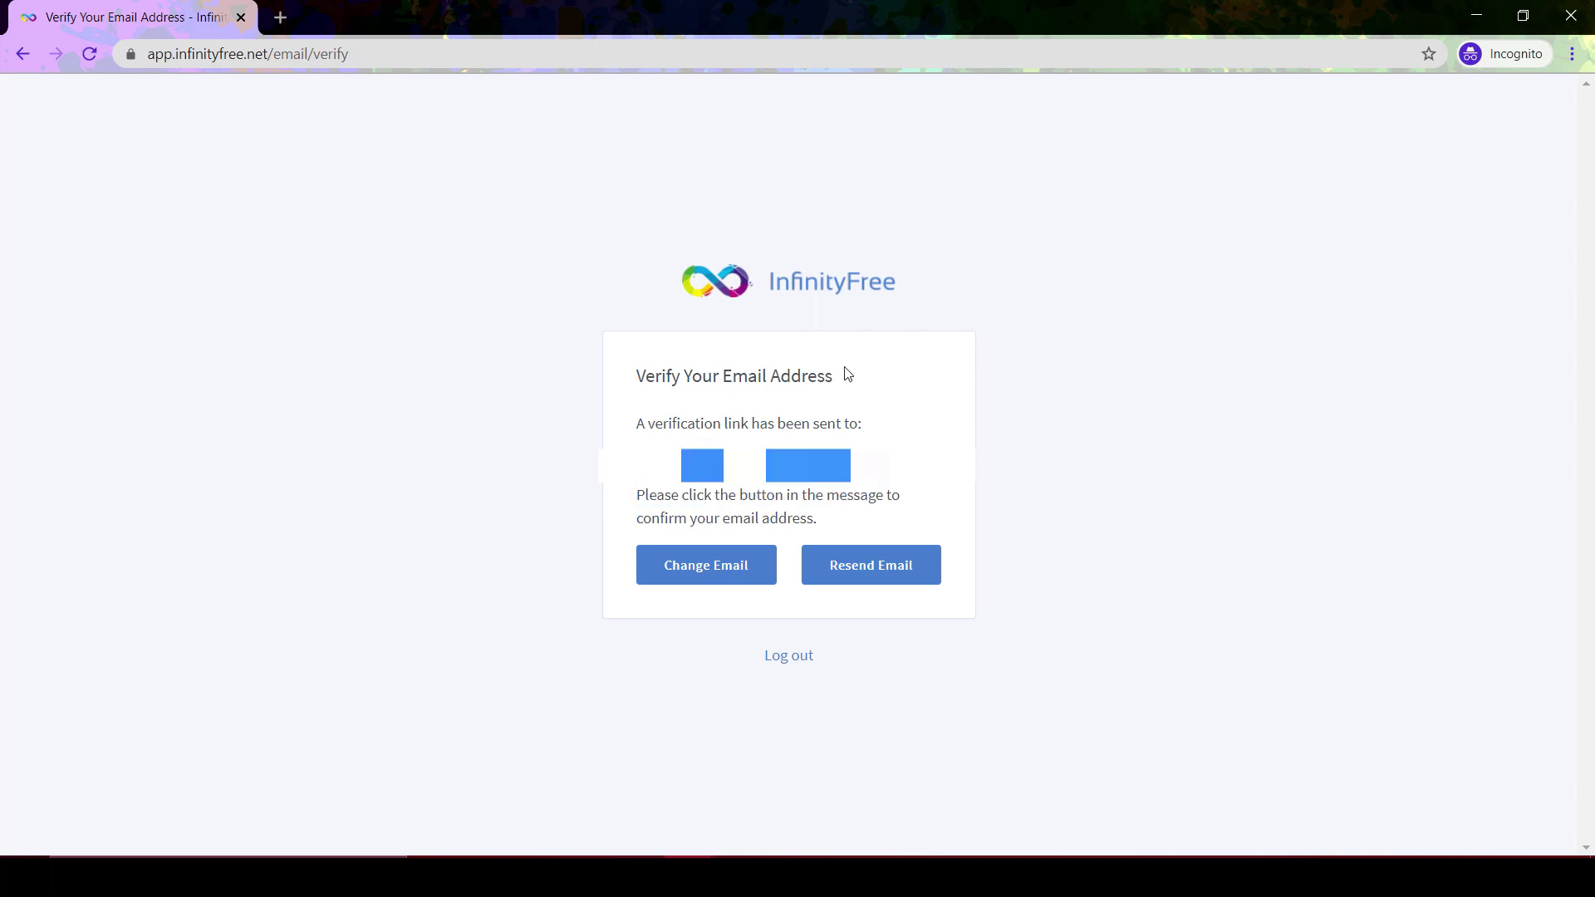
pyautogui.click(849, 875)
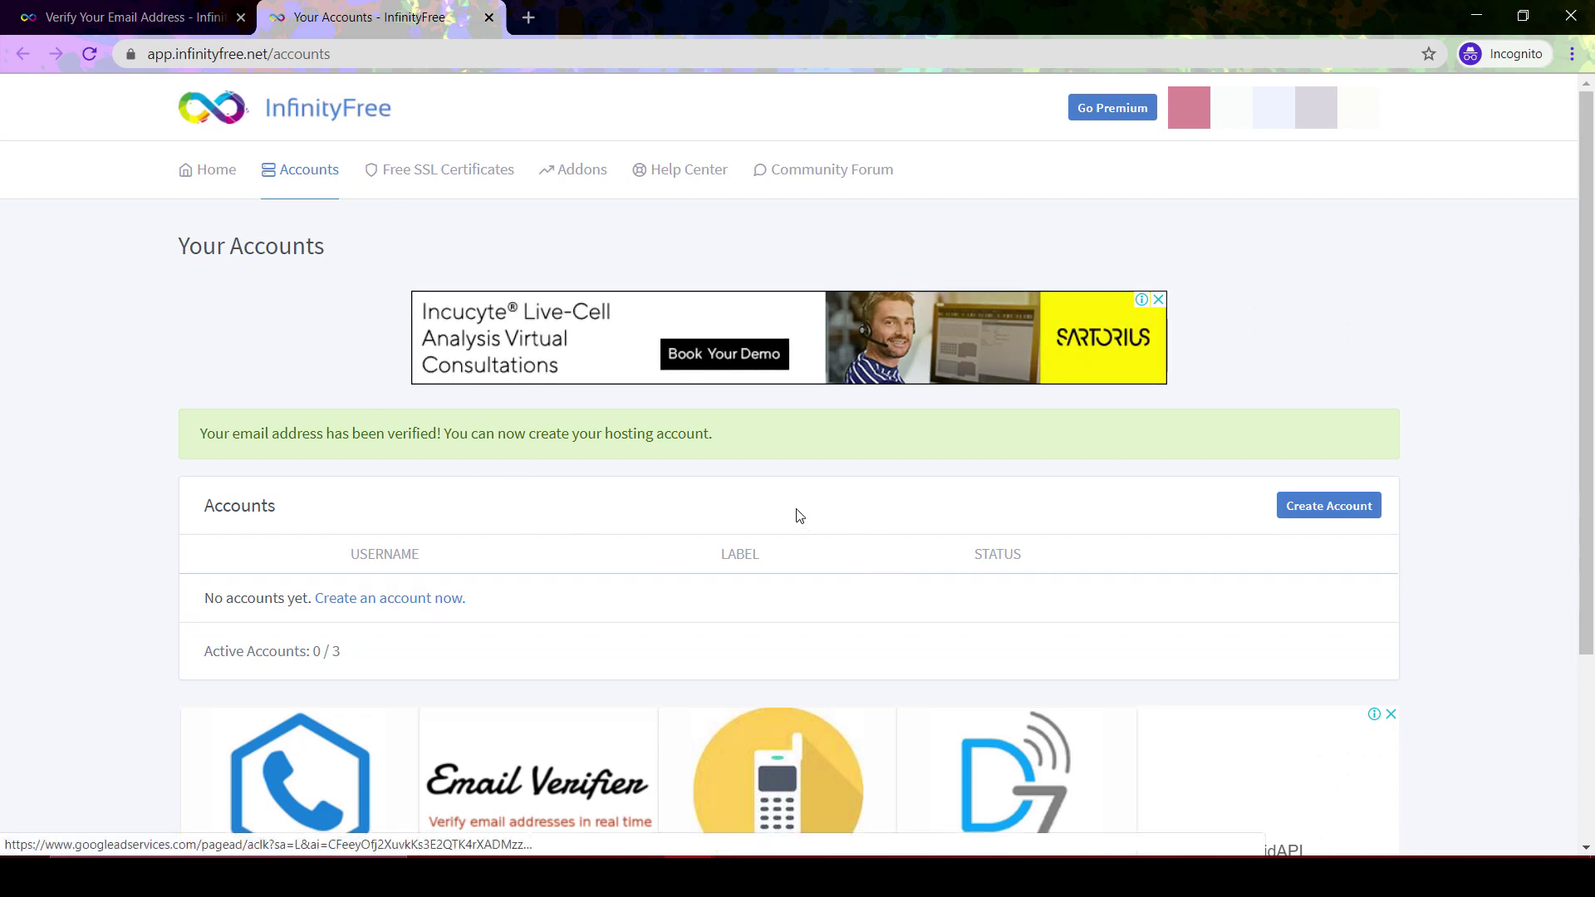
# Start a new hosting account, trying custom domain before settling on the free Subdomain option
pyautogui.click(1329, 508)
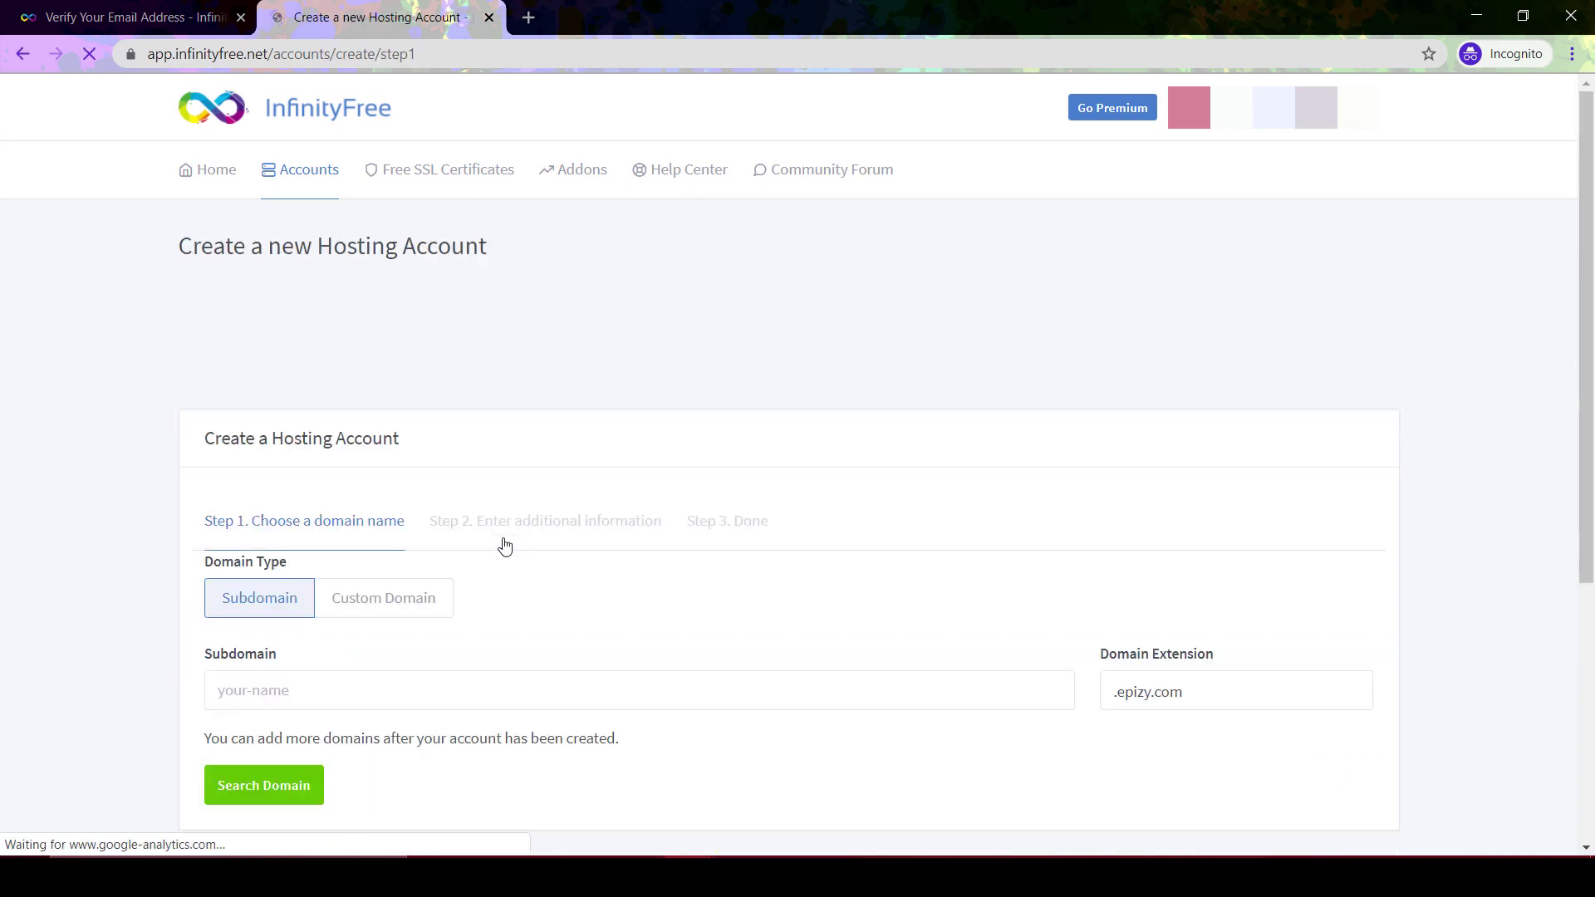
pyautogui.scroll(-1, 516, 569)
pyautogui.scroll(-2, 517, 569)
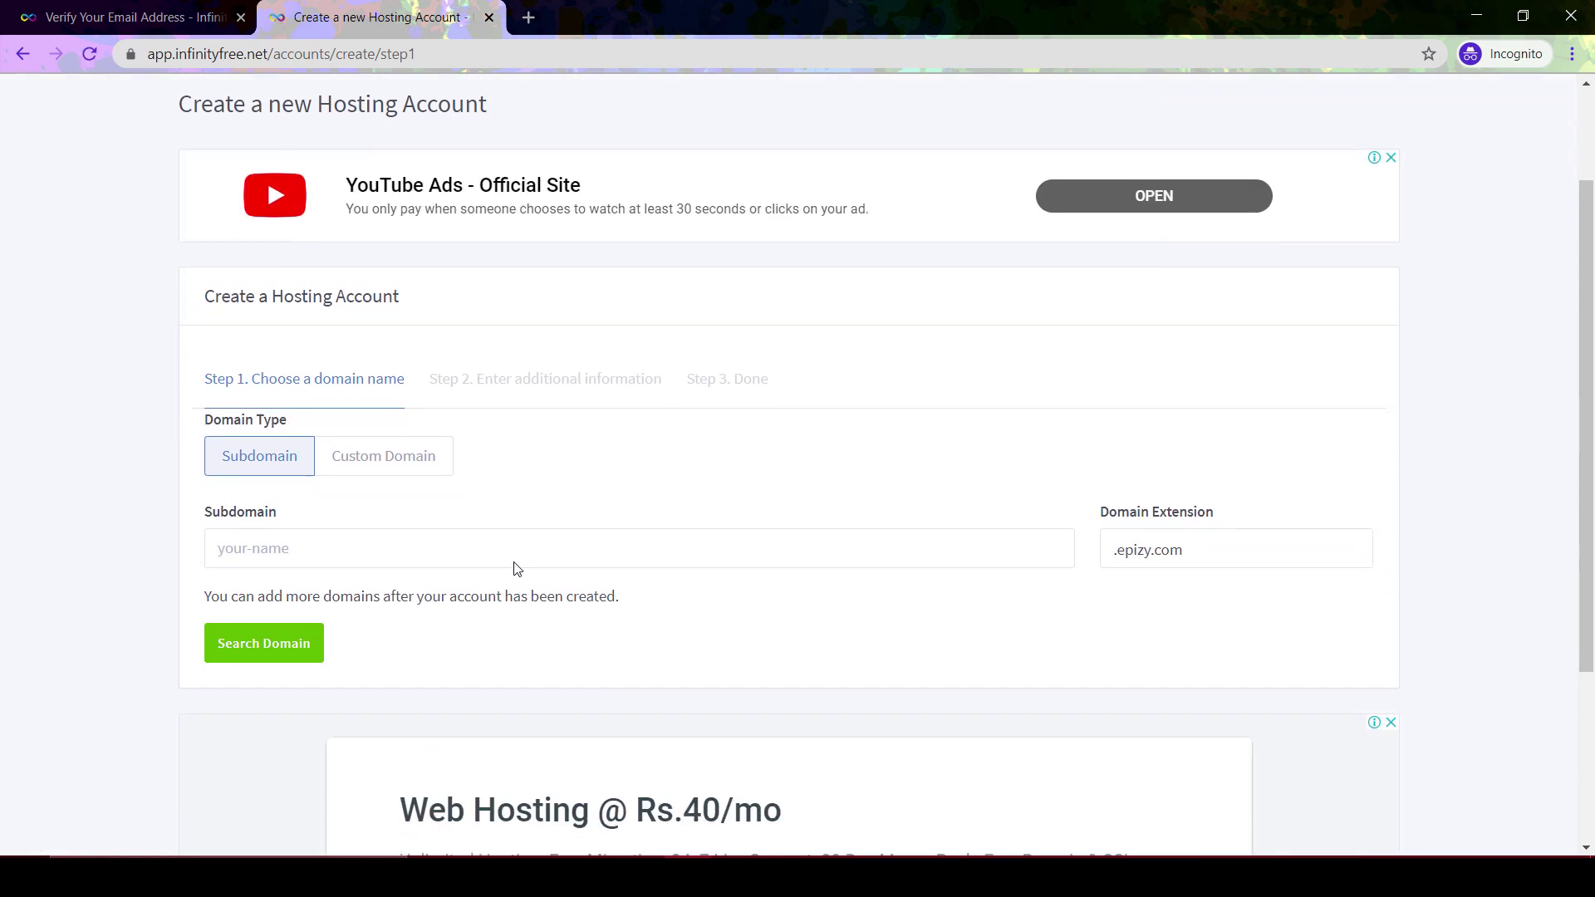
pyautogui.scroll(-2, 517, 569)
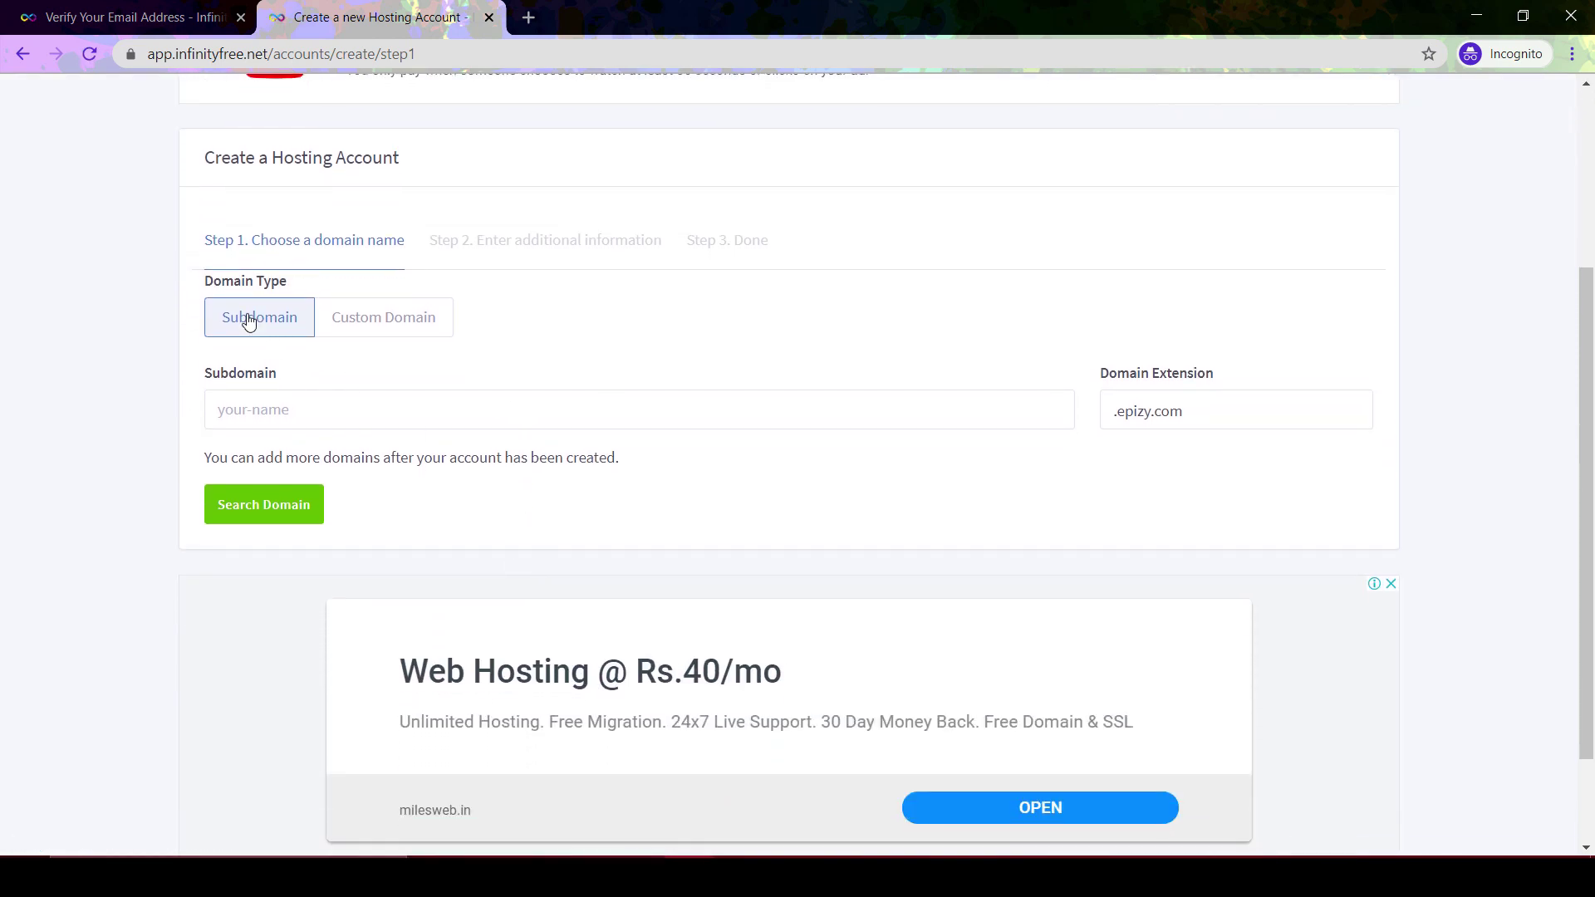
pyautogui.click(368, 323)
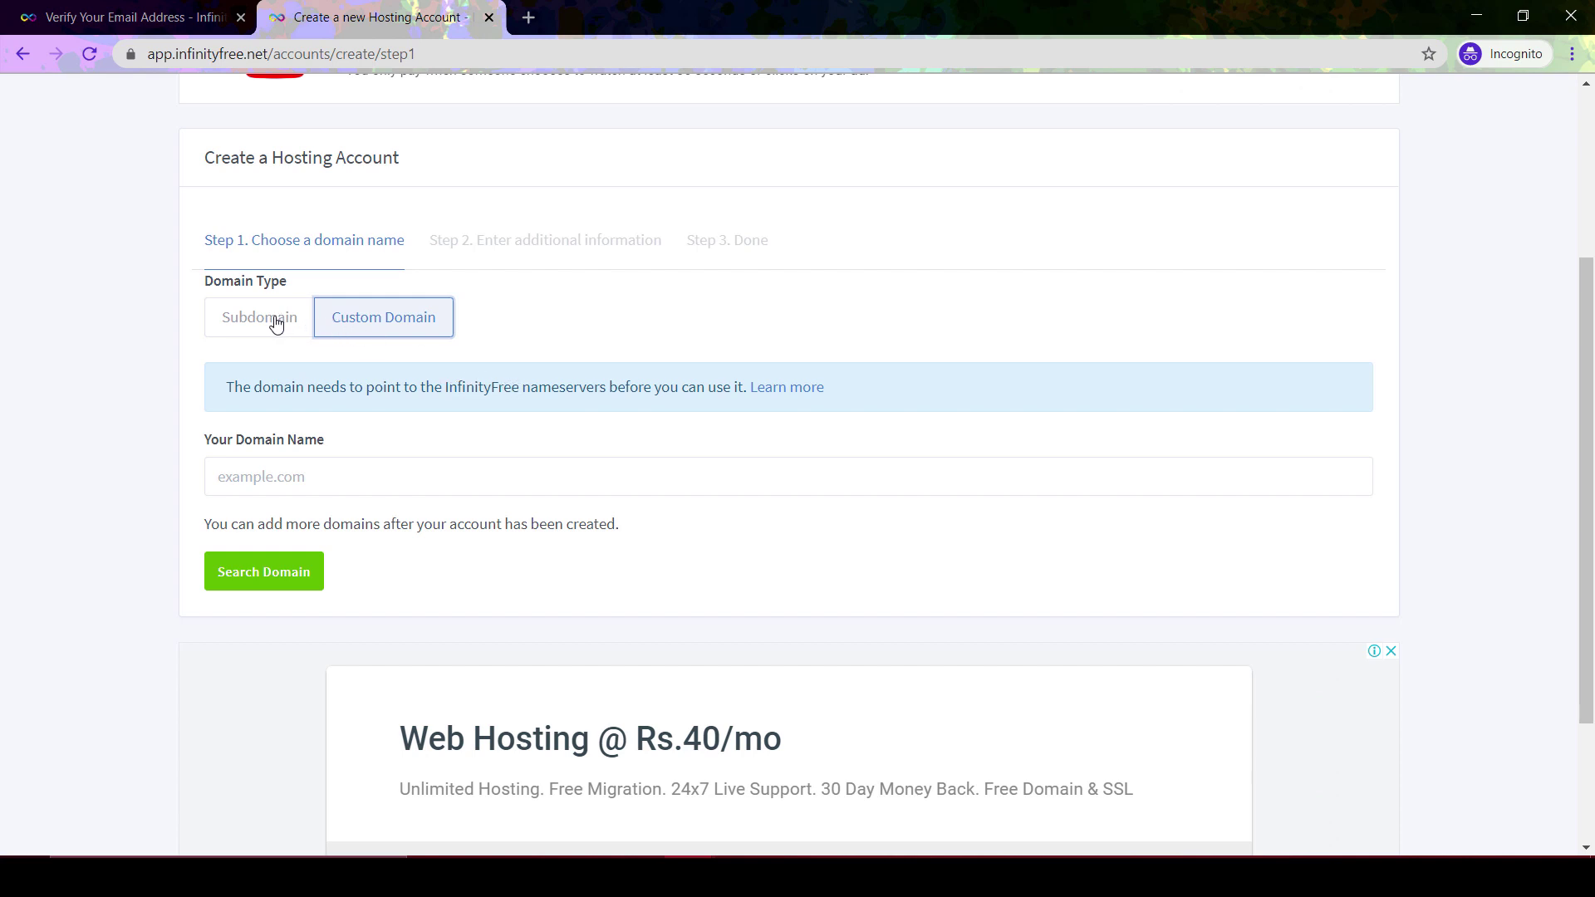
pyautogui.click(277, 323)
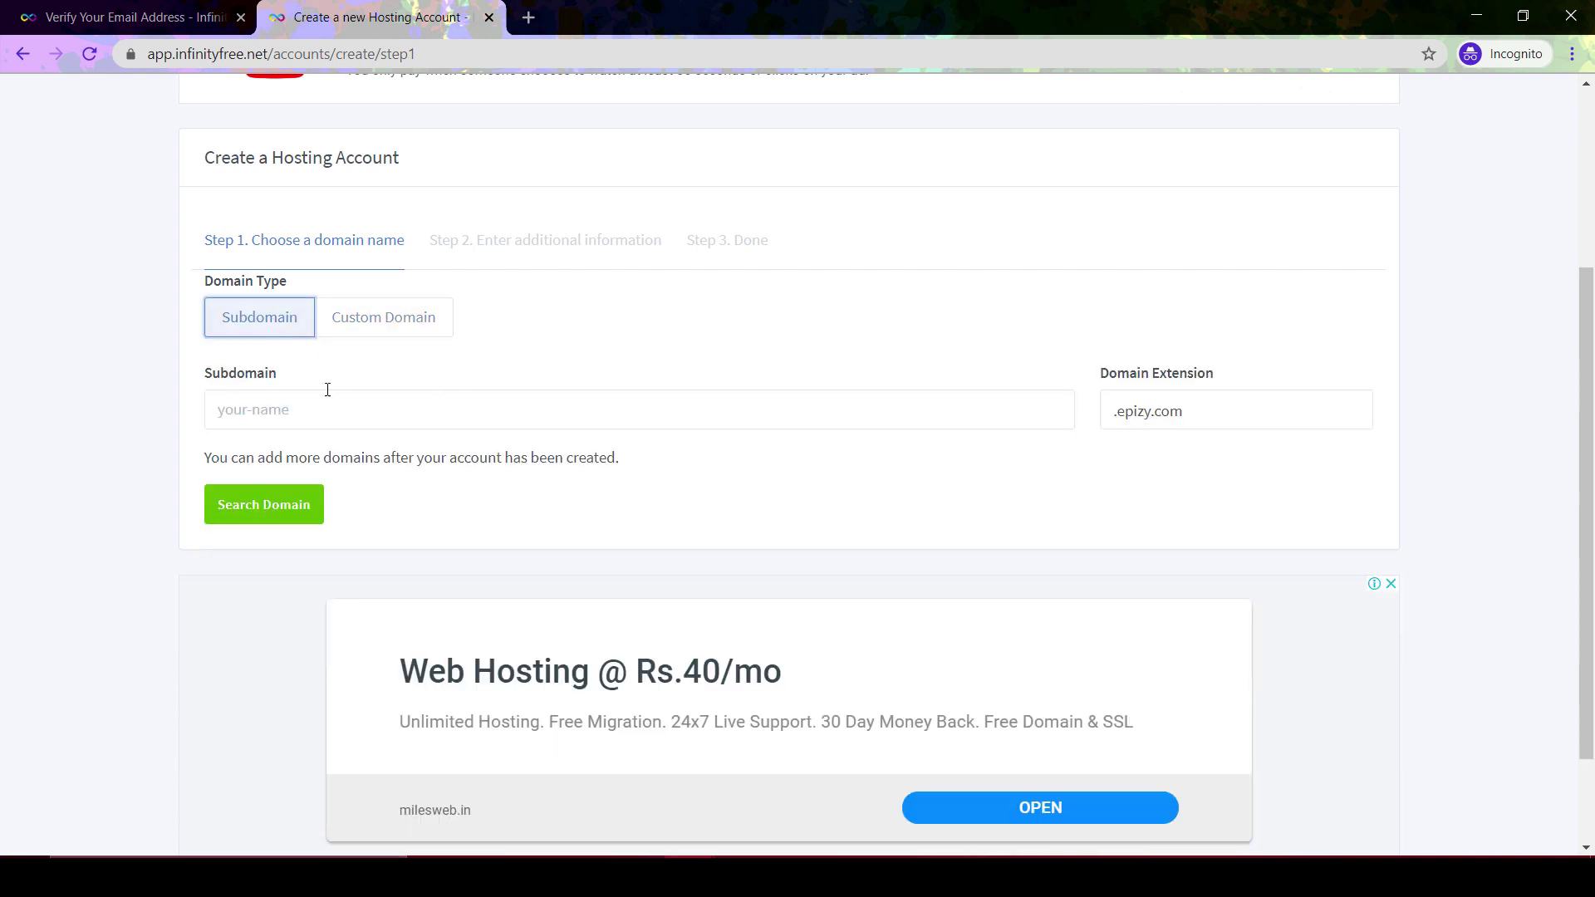
# Enter the subdomain ScienceCatalyst and keep the .epizy.com extension
pyautogui.click(345, 414)
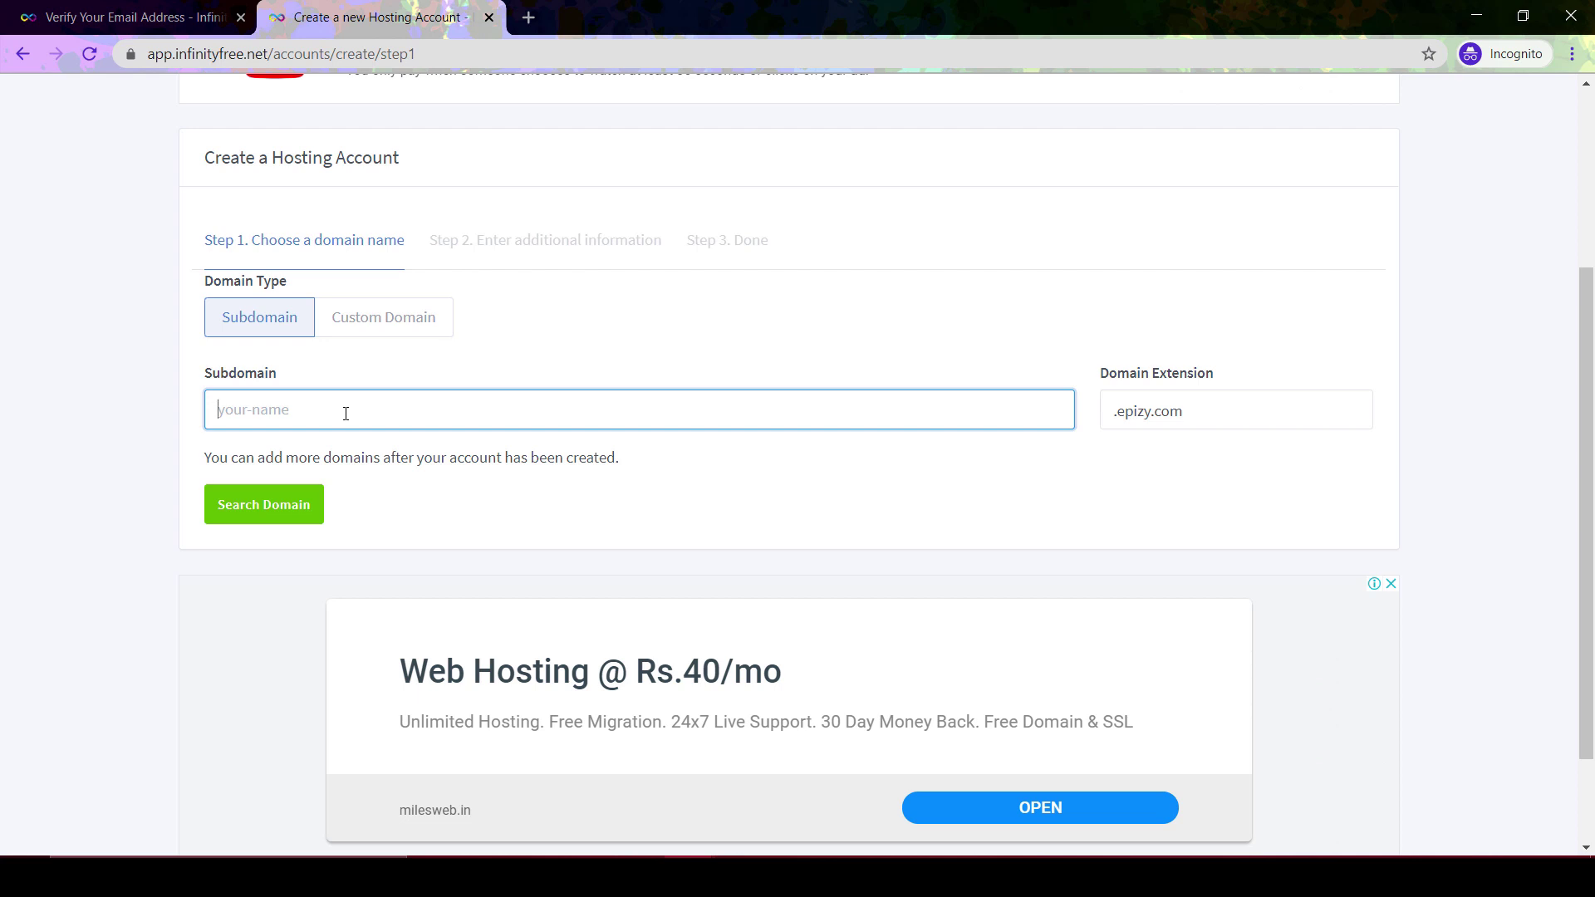
pyautogui.write('ScienceCatalyst')
pyautogui.click(1201, 417)
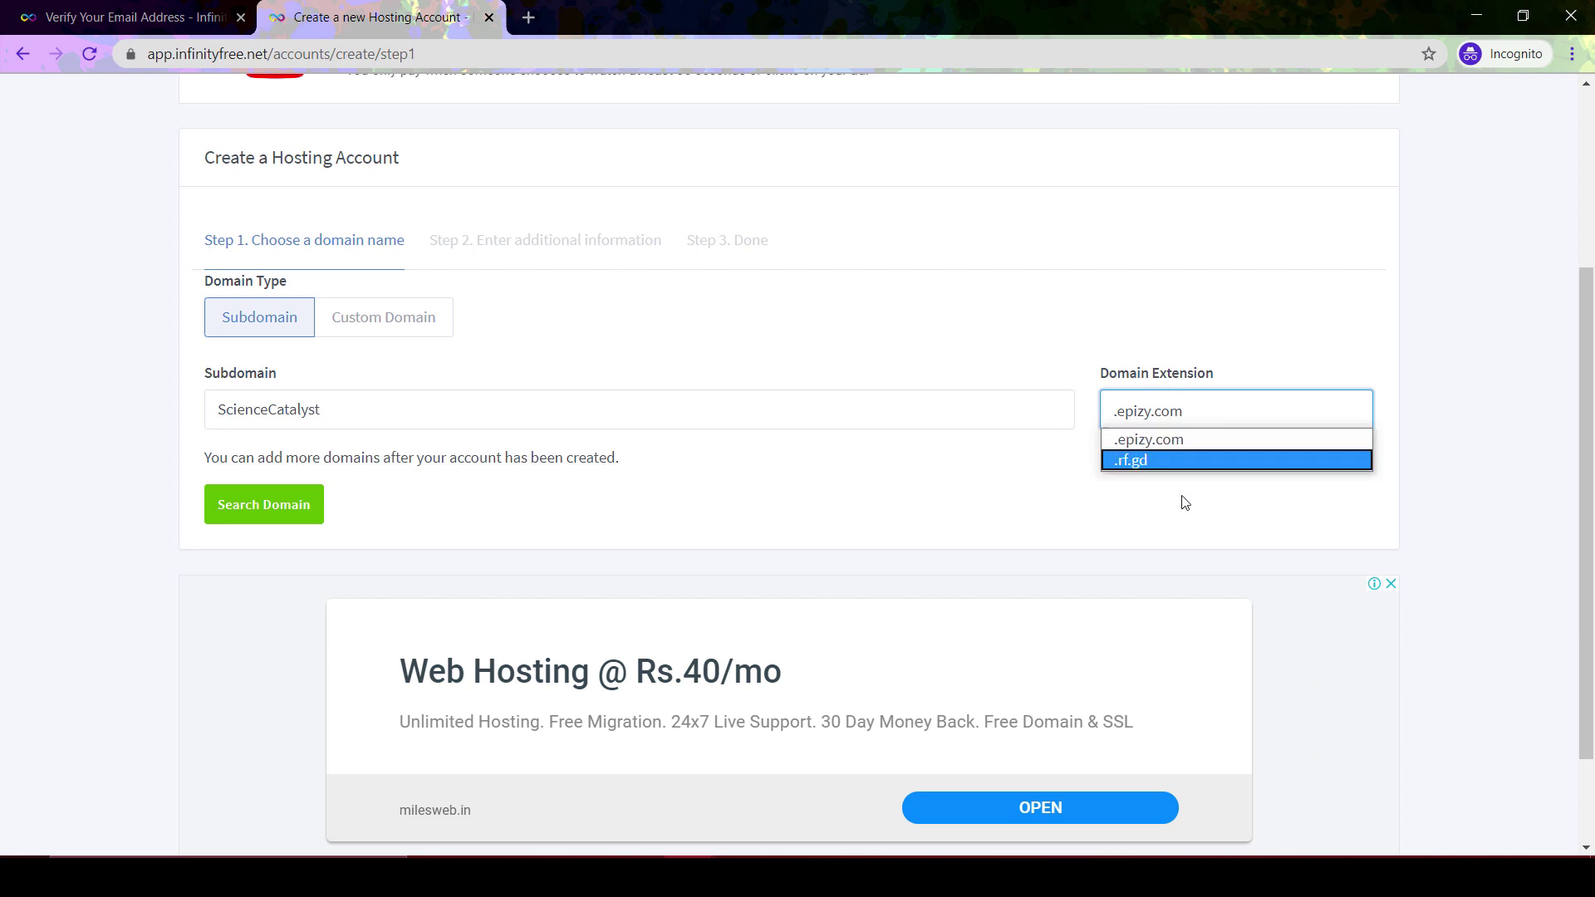
pyautogui.scroll(-2, 1171, 513)
pyautogui.scroll(2, 1171, 512)
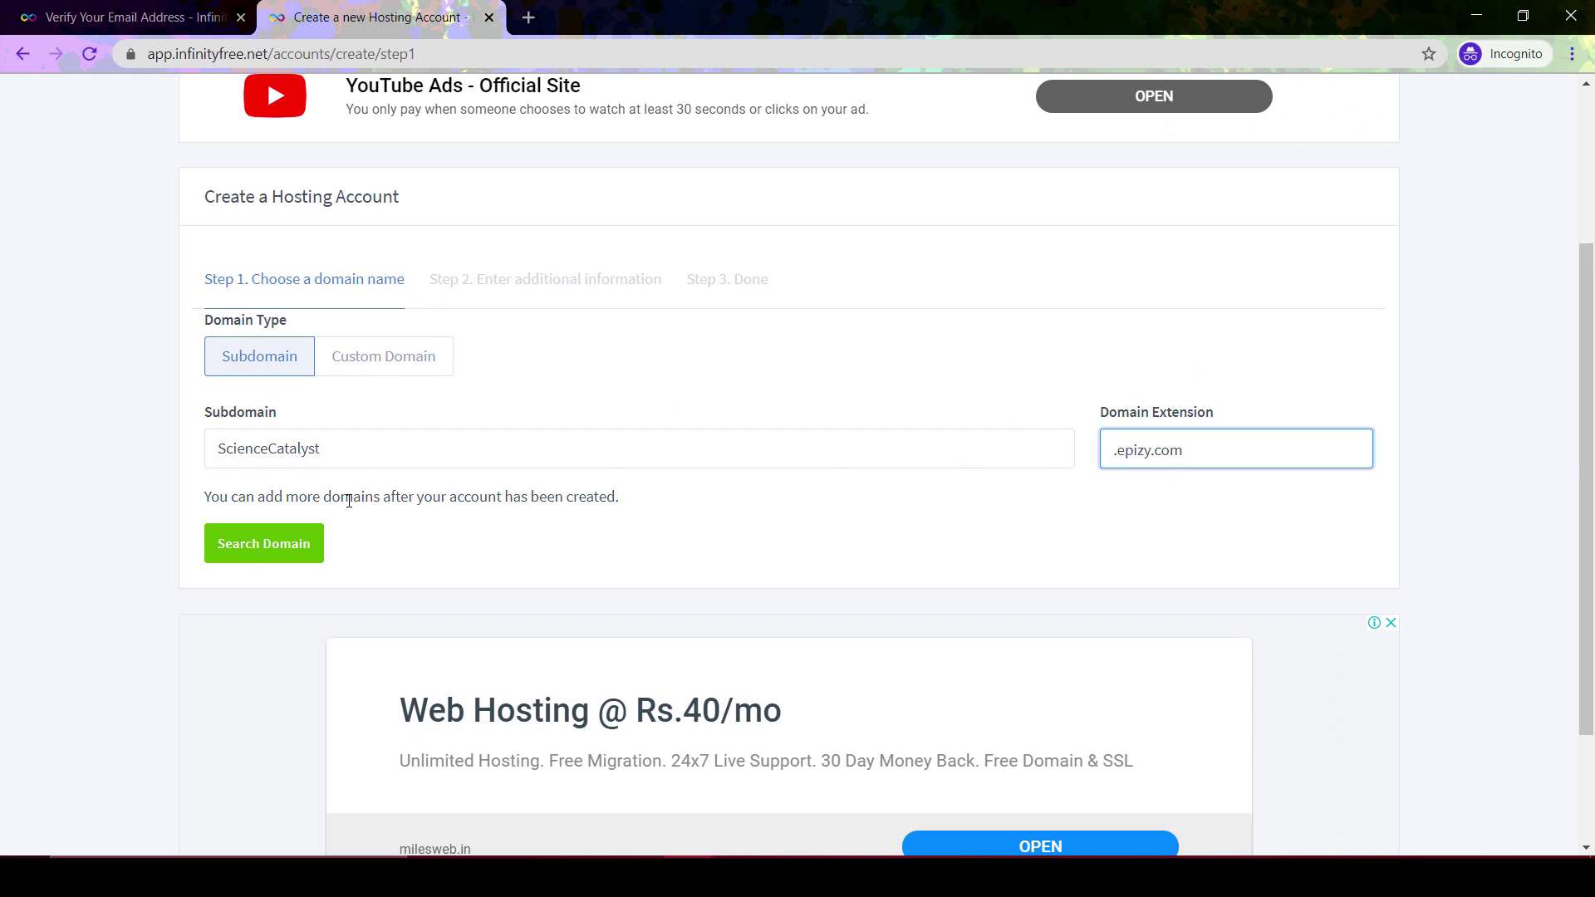
# Confirm ScienceCatalyst.epizy.com is available and enter an account password
pyautogui.click(267, 552)
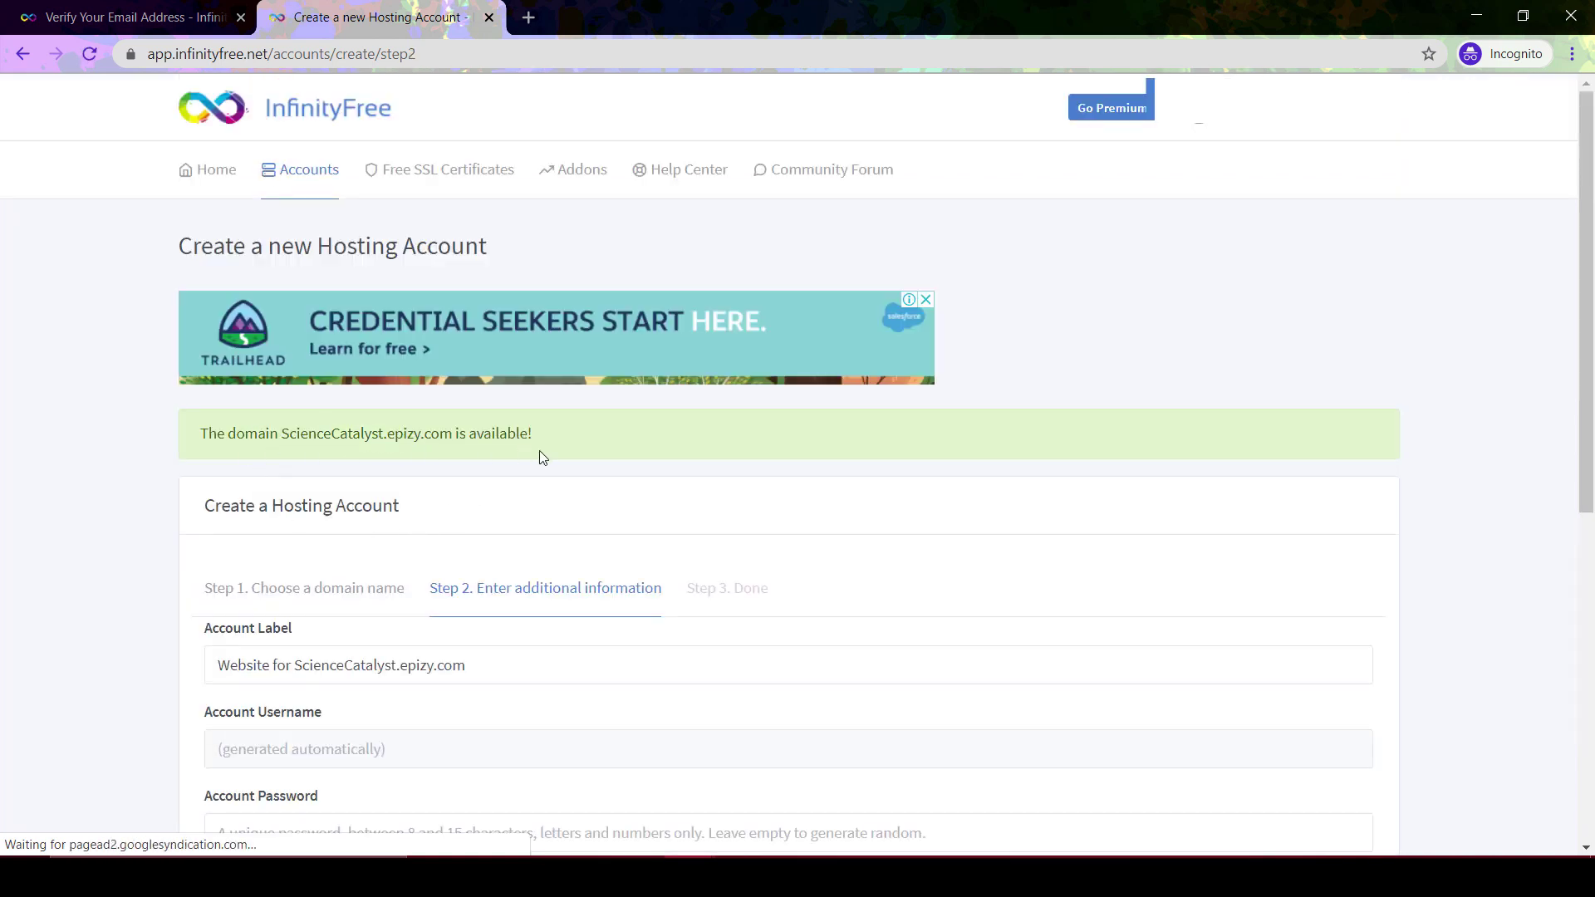
pyautogui.scroll(-4, 623, 465)
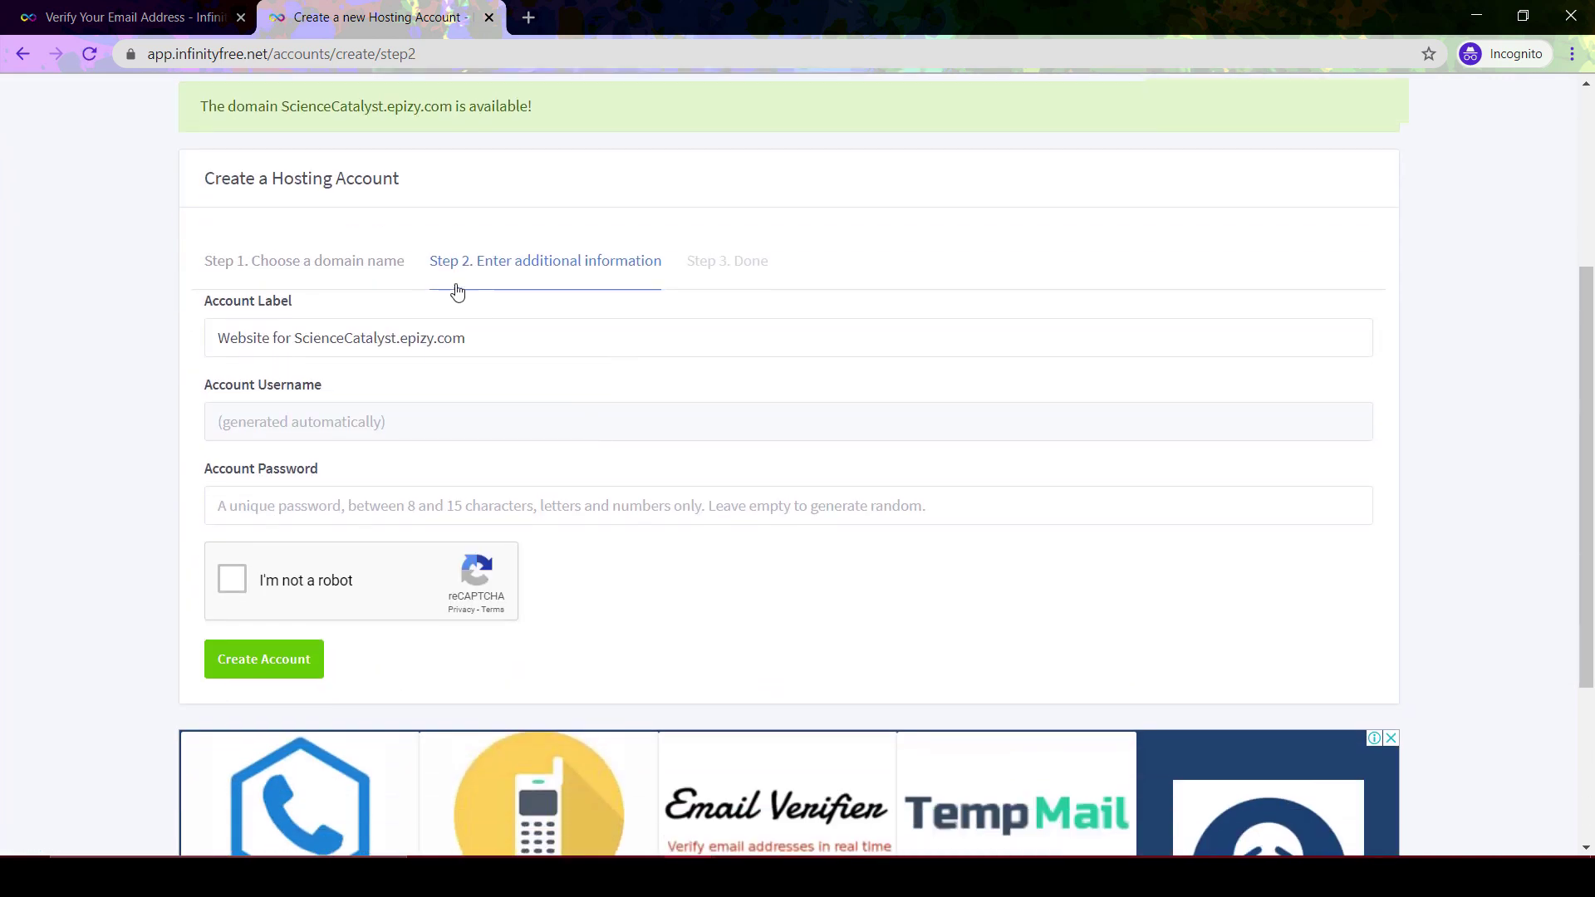
pyautogui.scroll(-1, 614, 421)
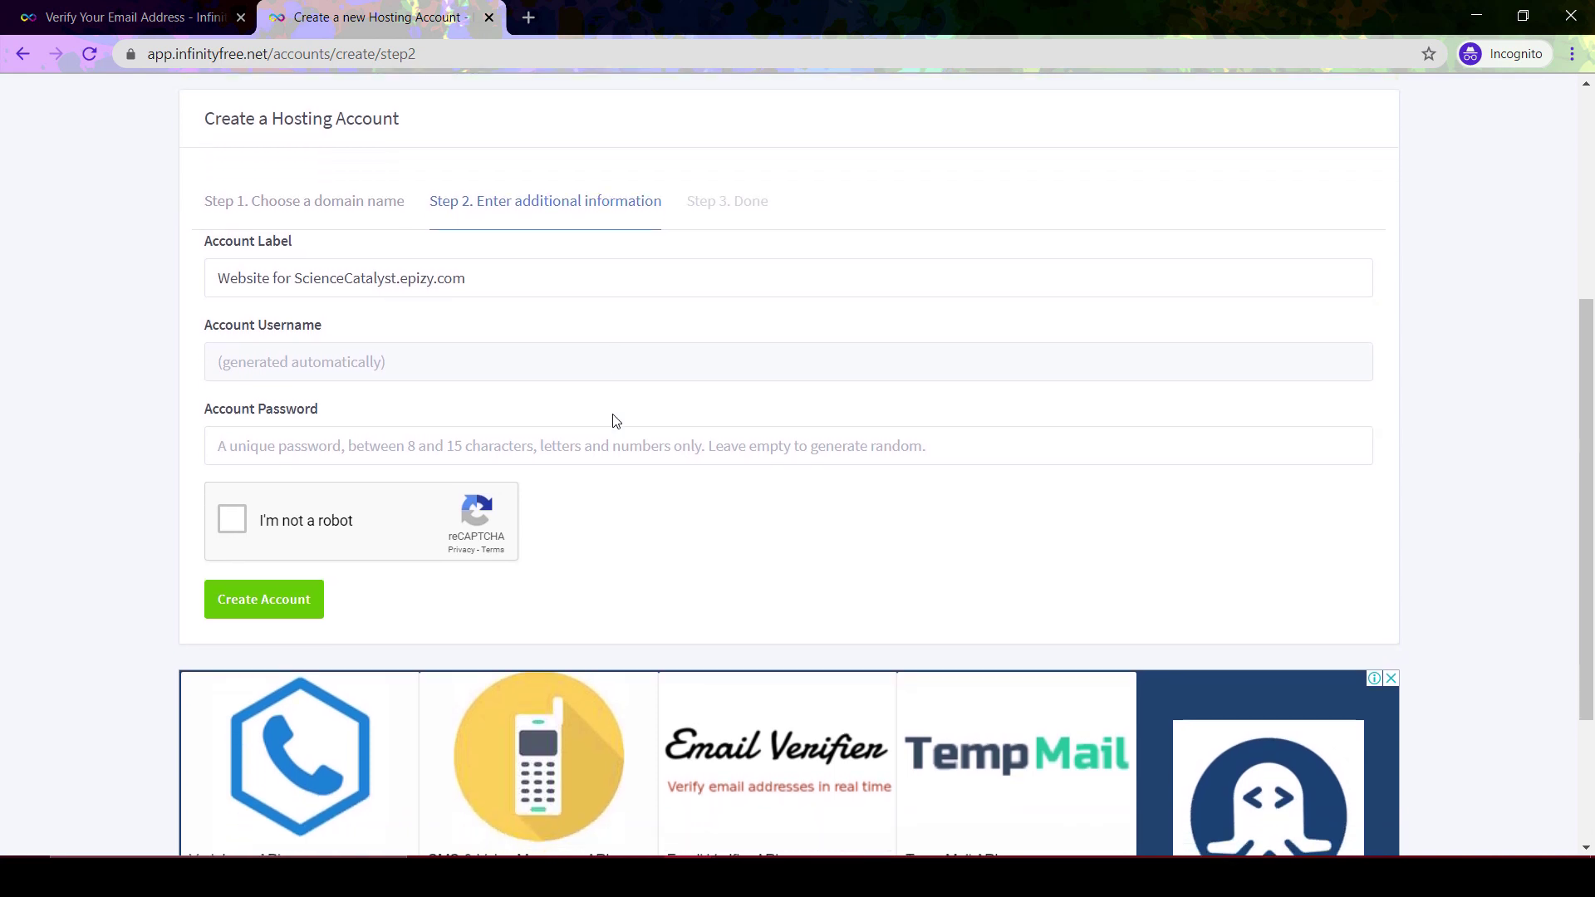
pyautogui.scroll(1, 616, 421)
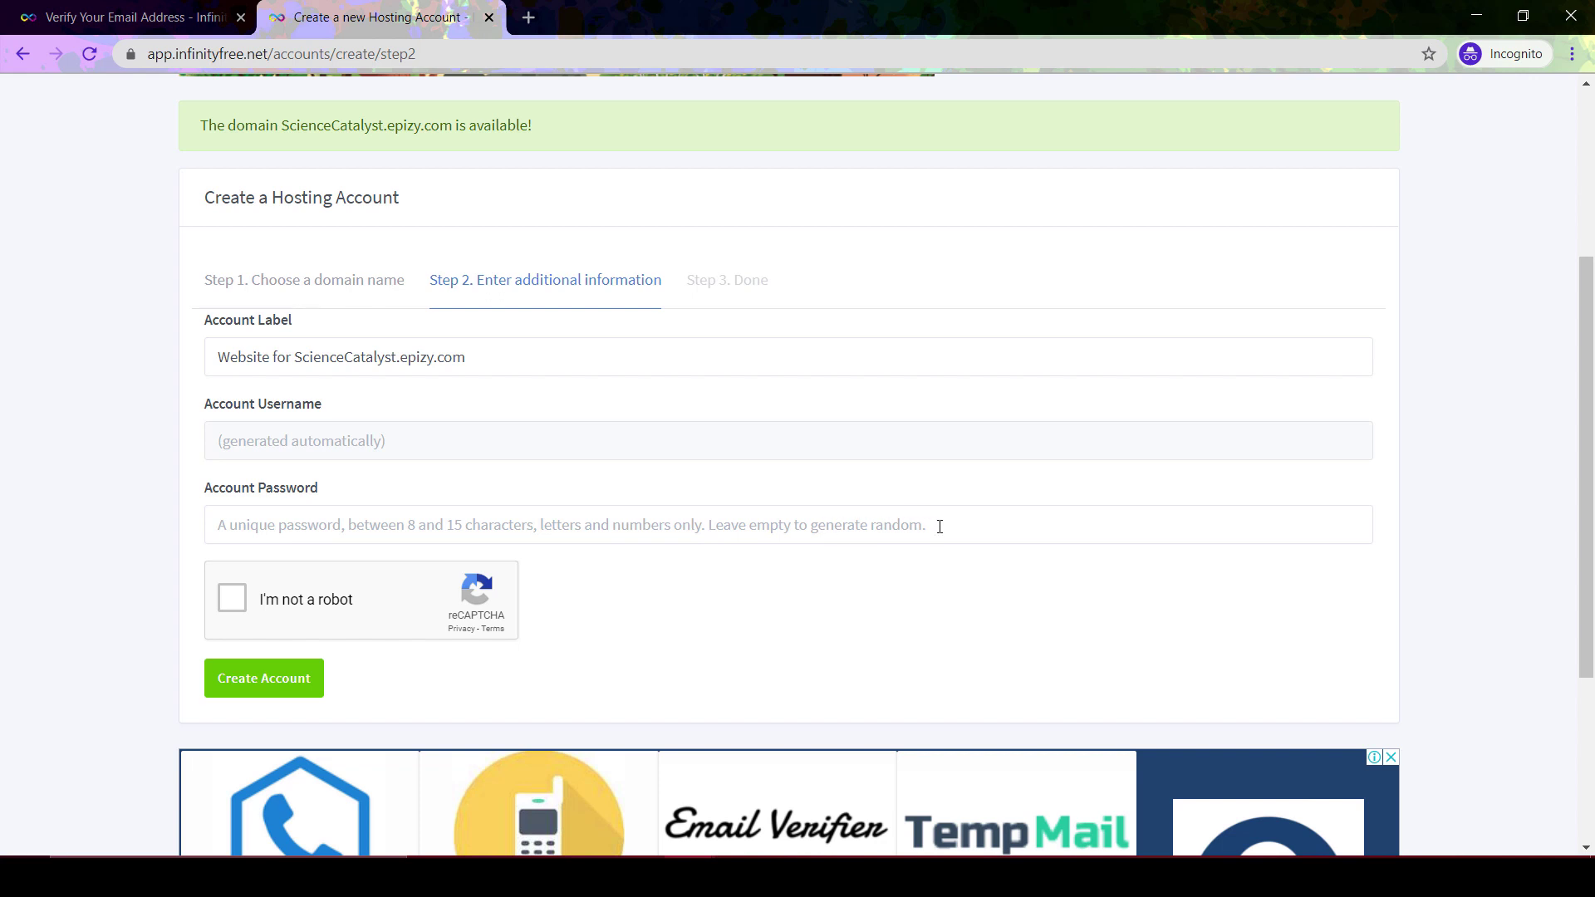
pyautogui.click(325, 520)
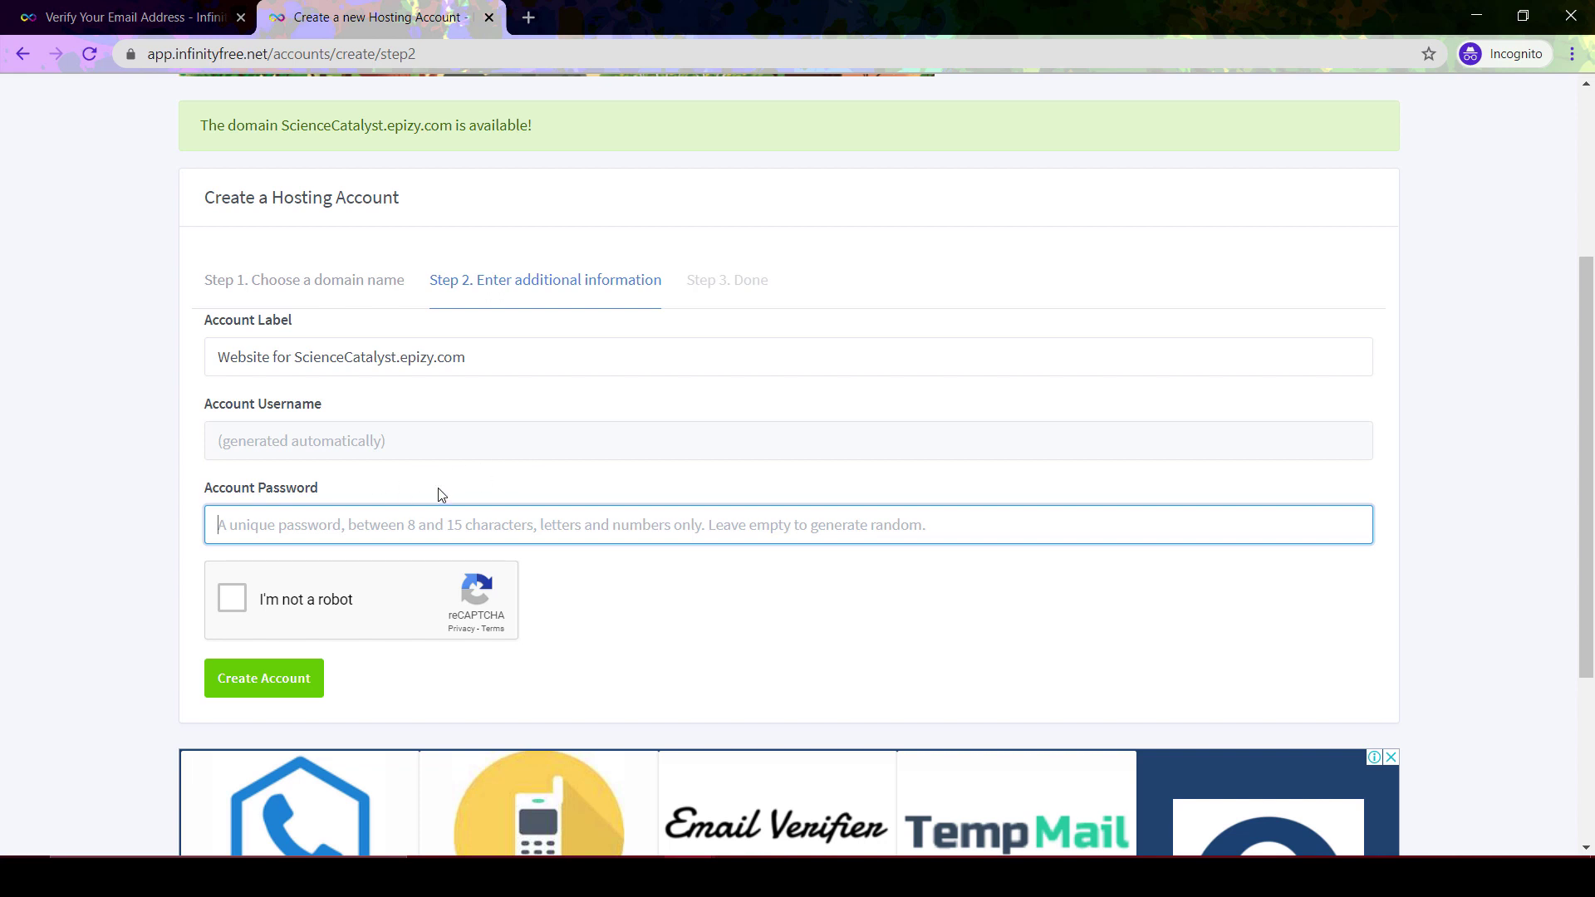
pyautogui.write('testing')
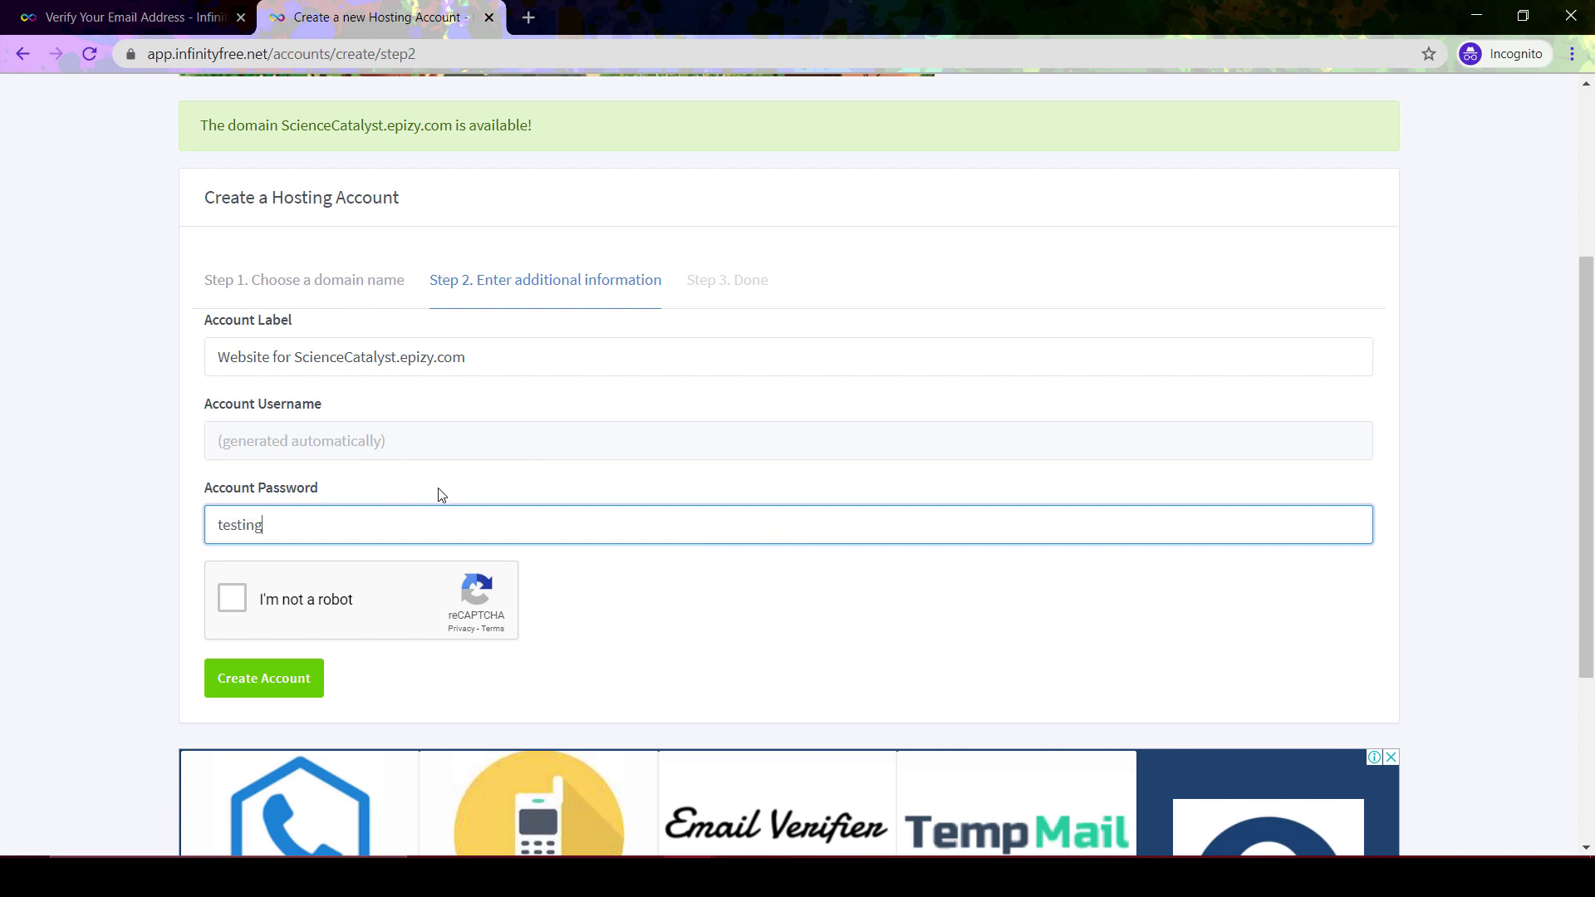
pyautogui.write('123')
# Pass the reCAPTCHA by marking the boat pictures and create the hosting account
pyautogui.click(233, 598)
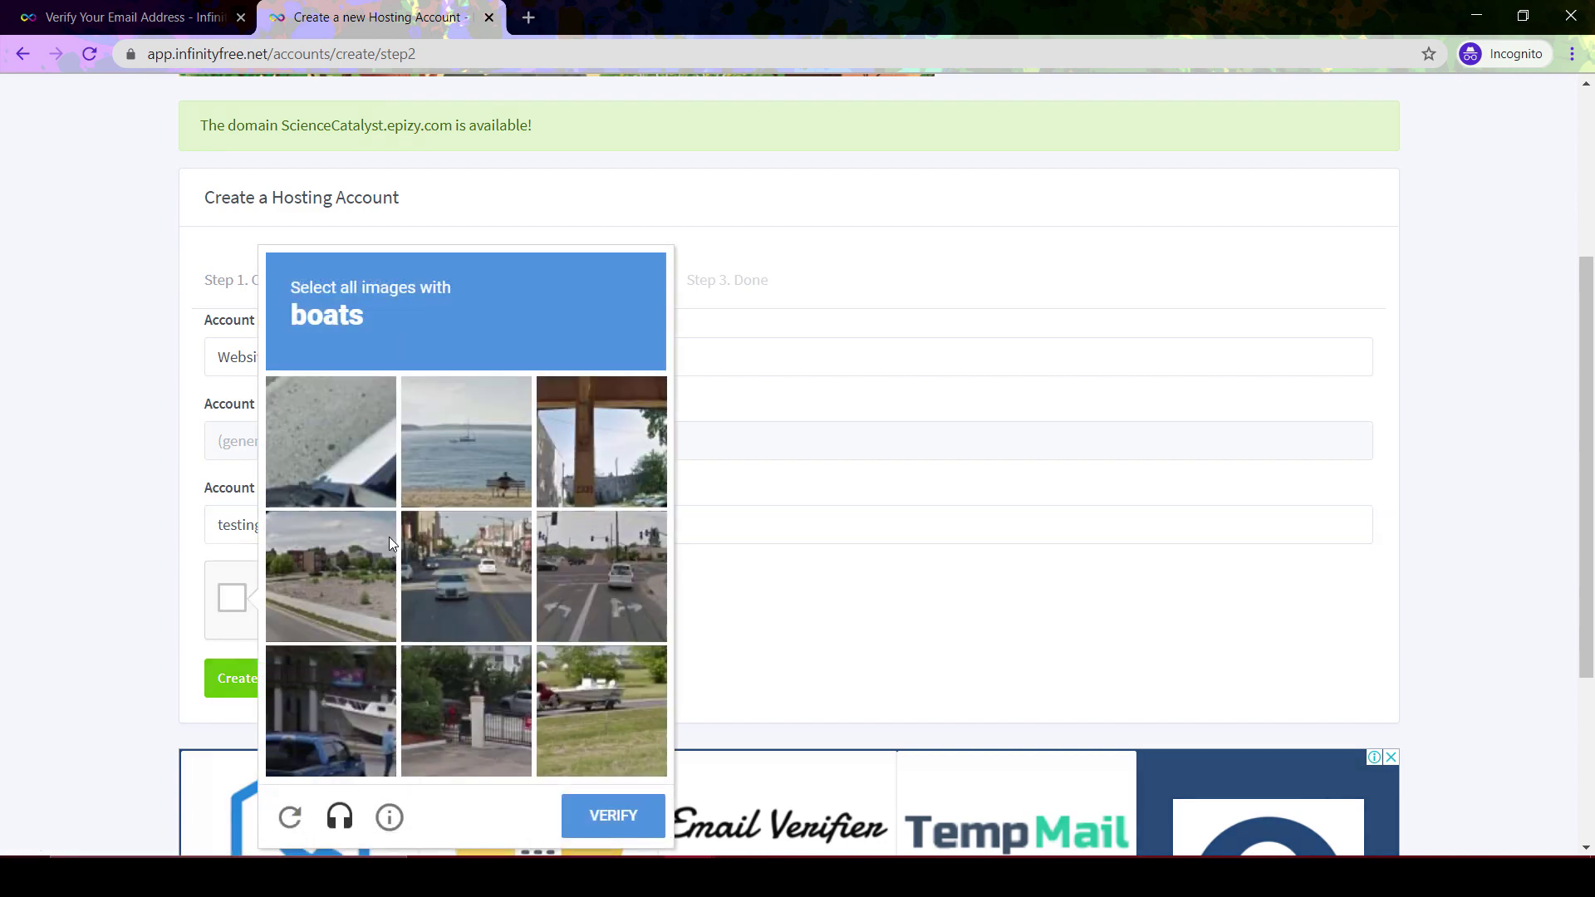
pyautogui.click(483, 441)
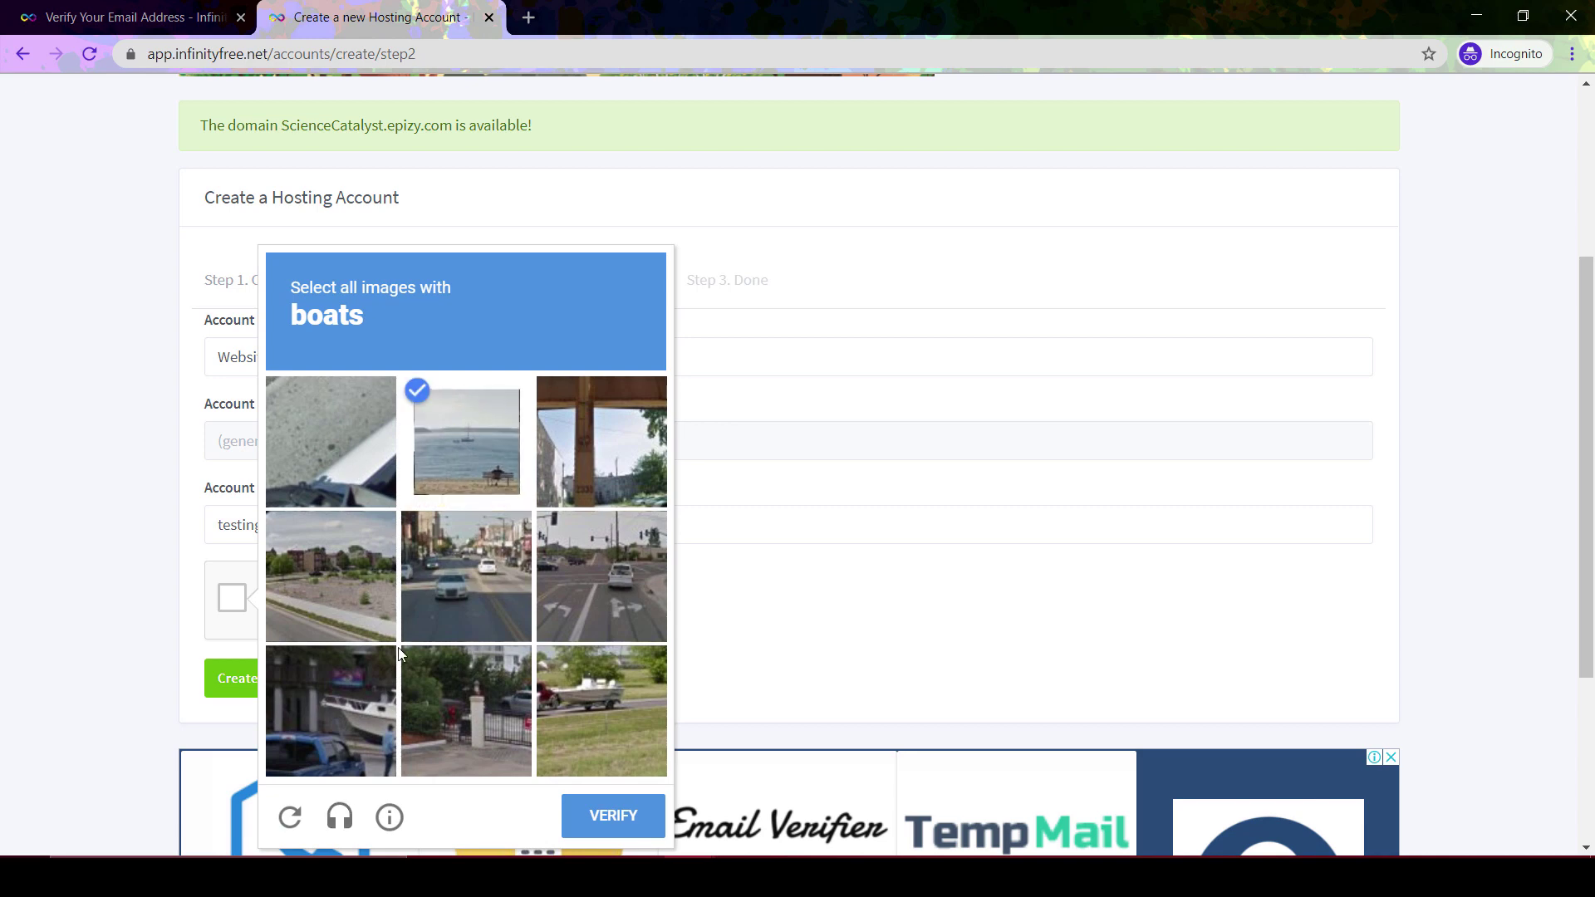
pyautogui.click(578, 696)
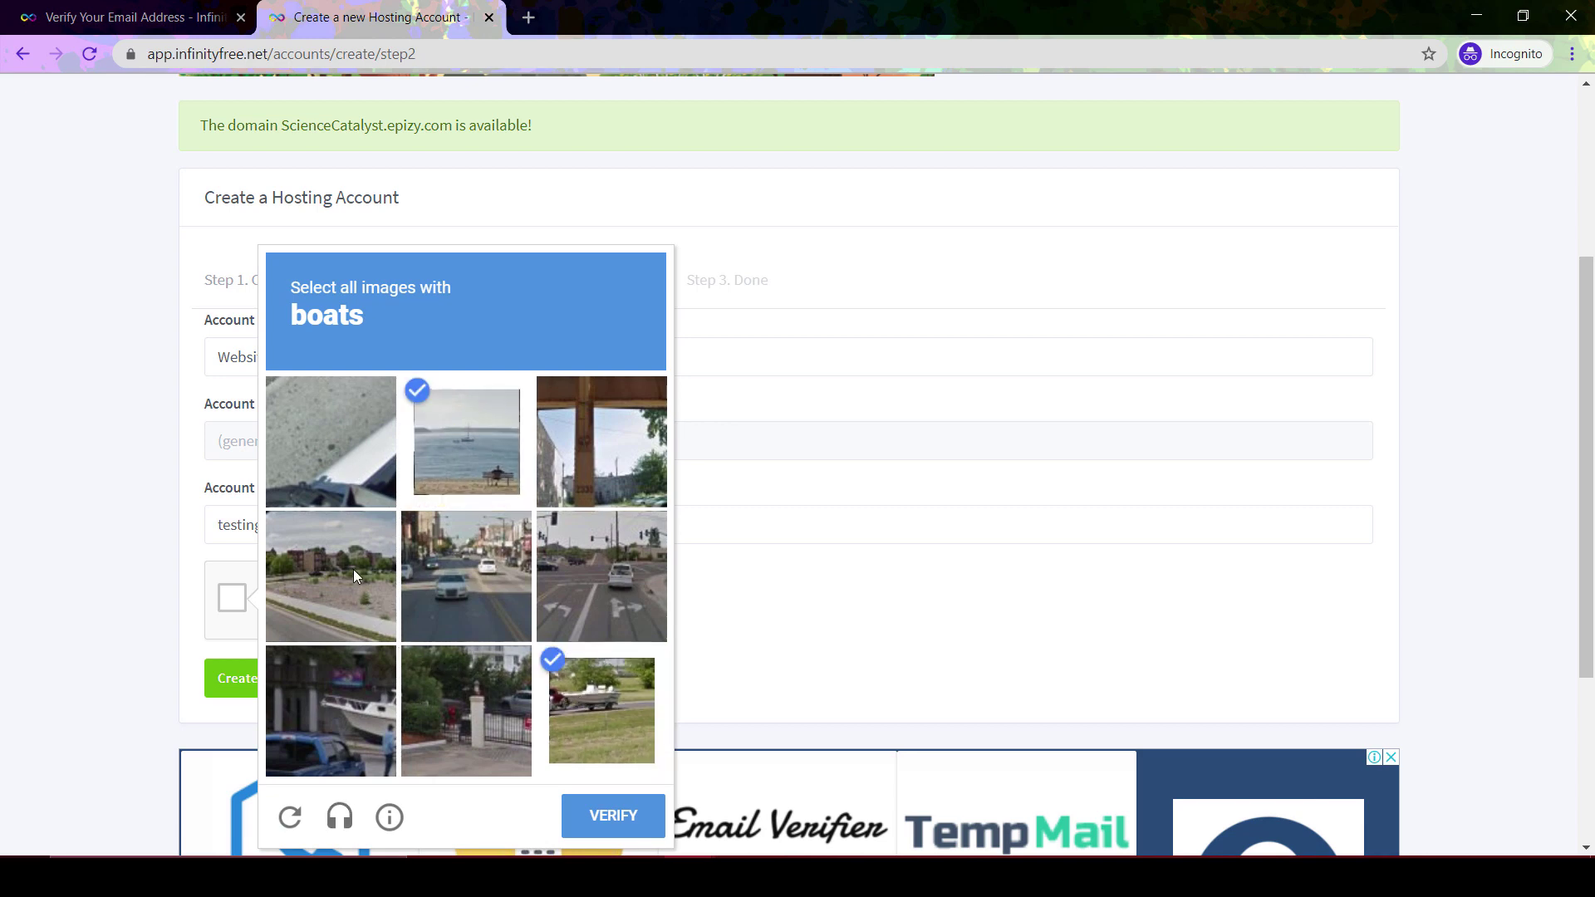
pyautogui.click(362, 664)
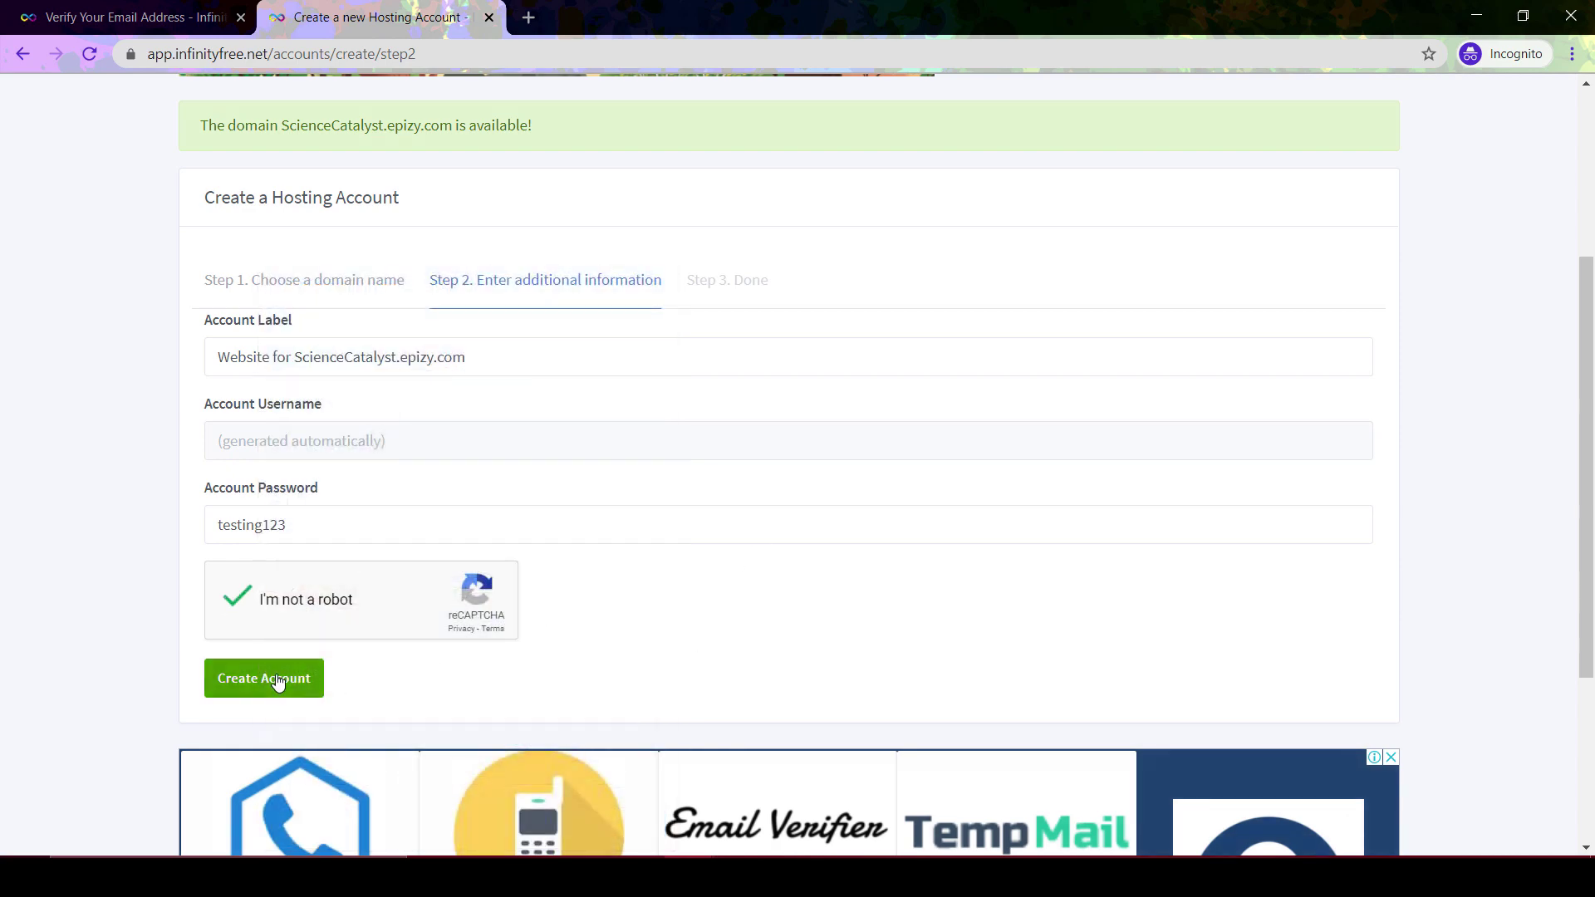
pyautogui.click(278, 679)
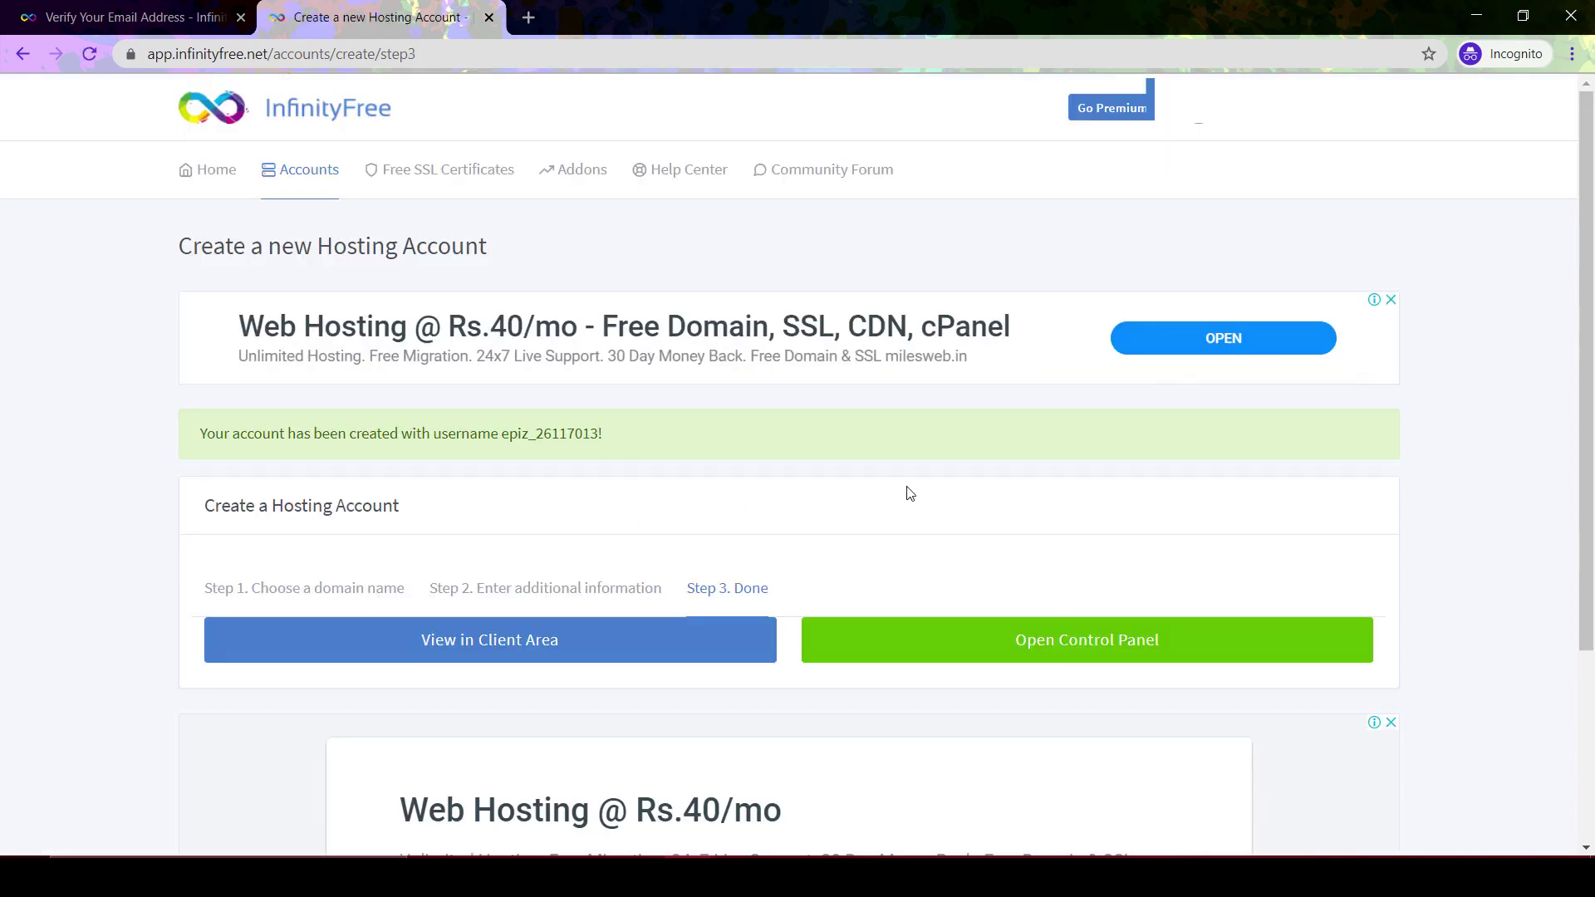
# Open the new account's control panel and approve service e-mails on the Important Notice
pyautogui.scroll(-2, 904, 490)
pyautogui.scroll(-1, 829, 402)
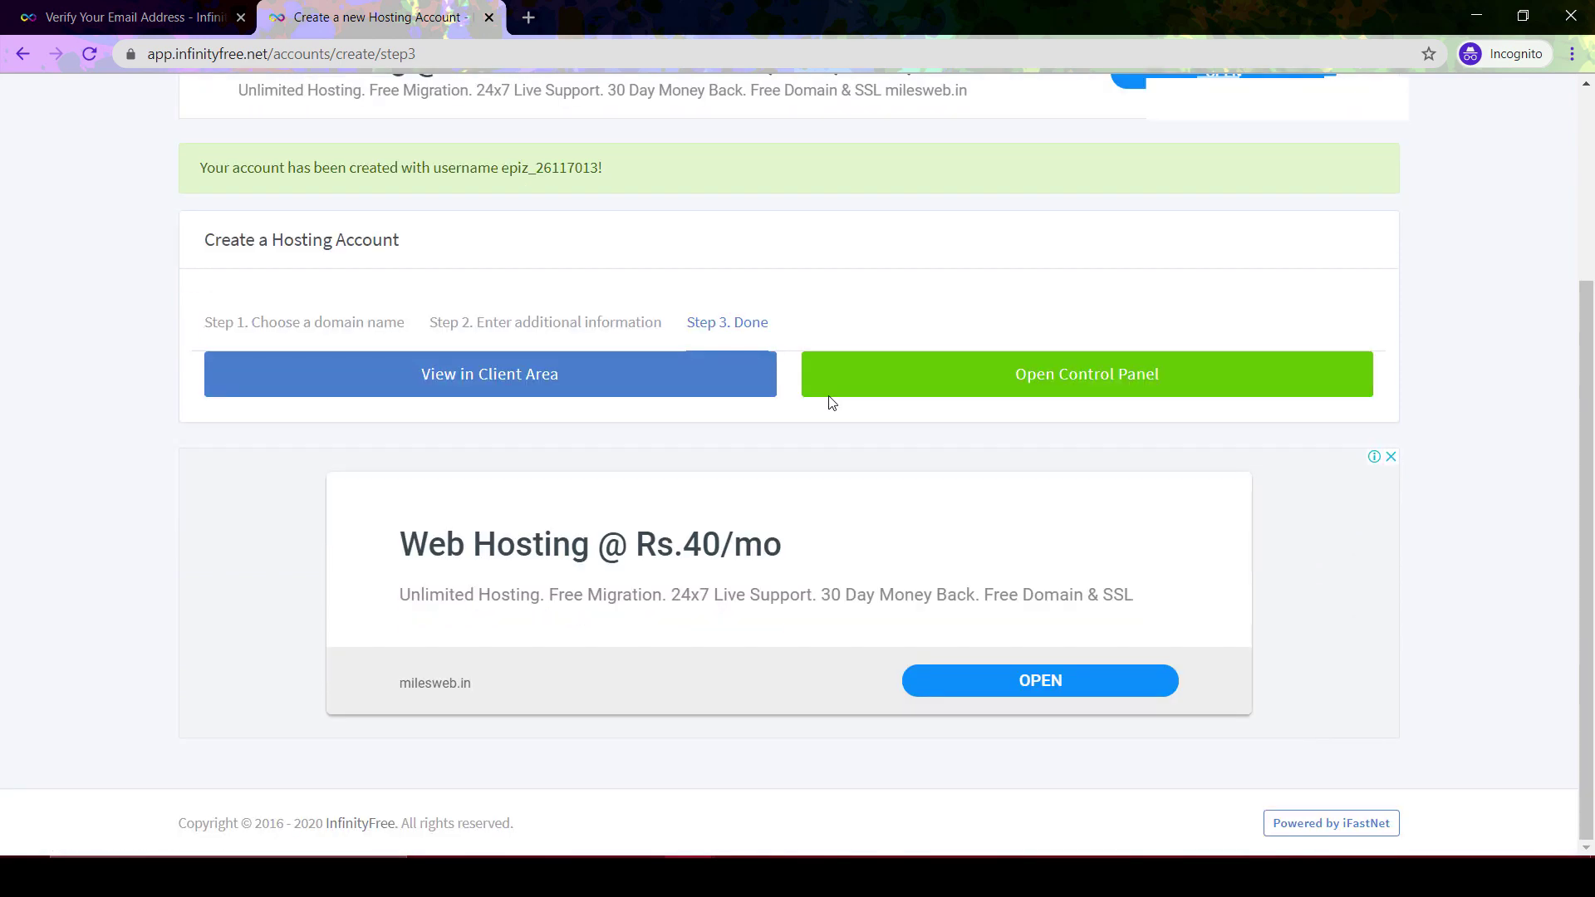
pyautogui.scroll(3, 950, 280)
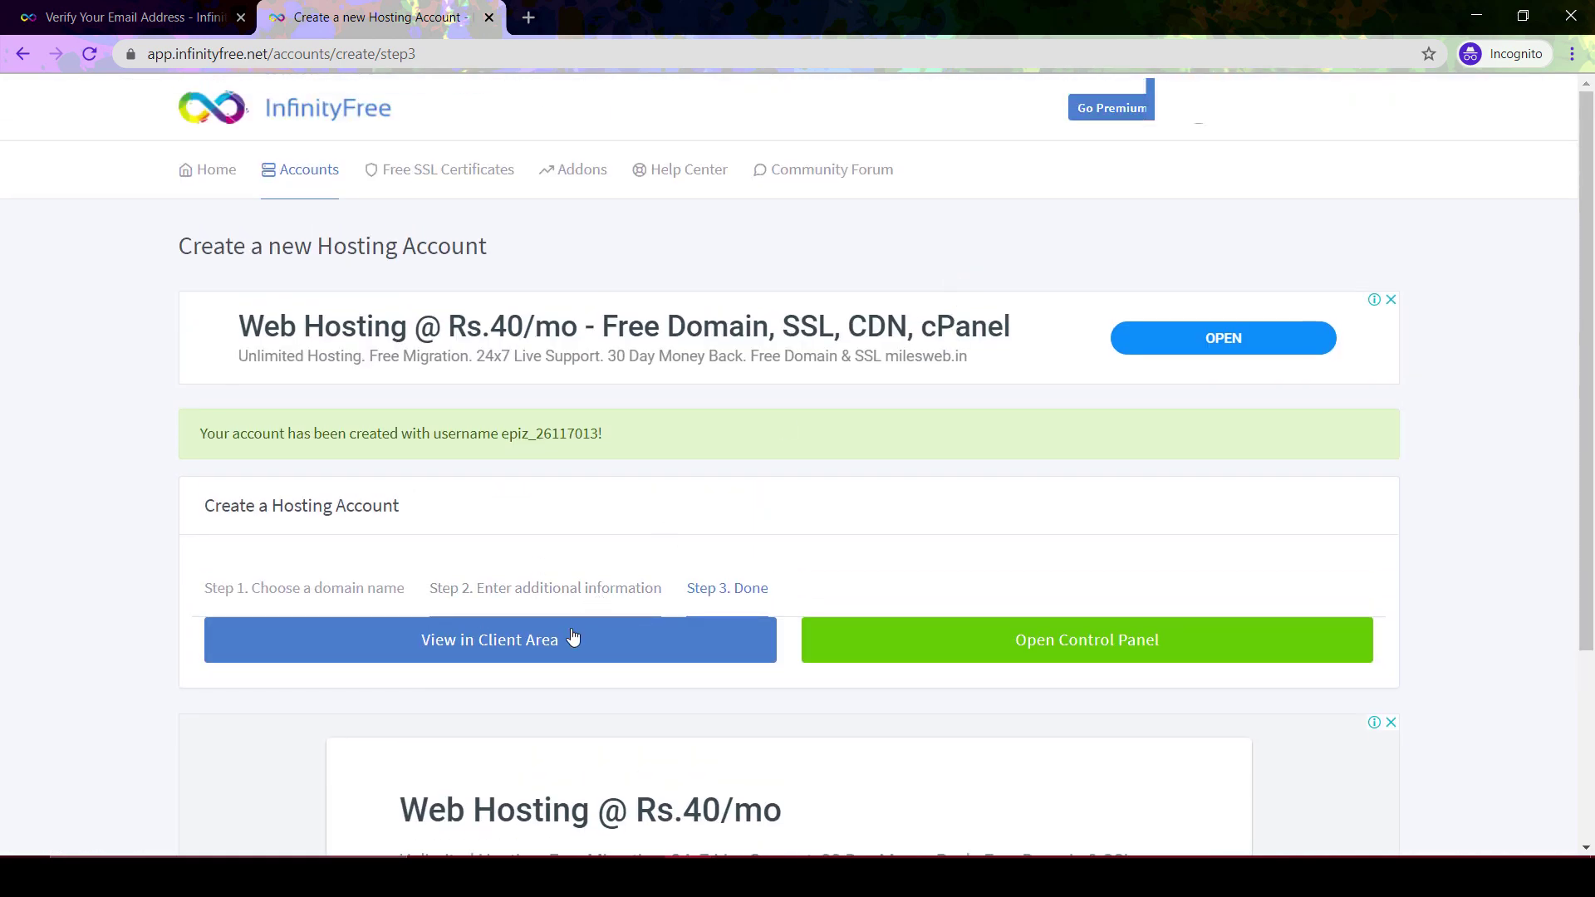
pyautogui.click(1096, 654)
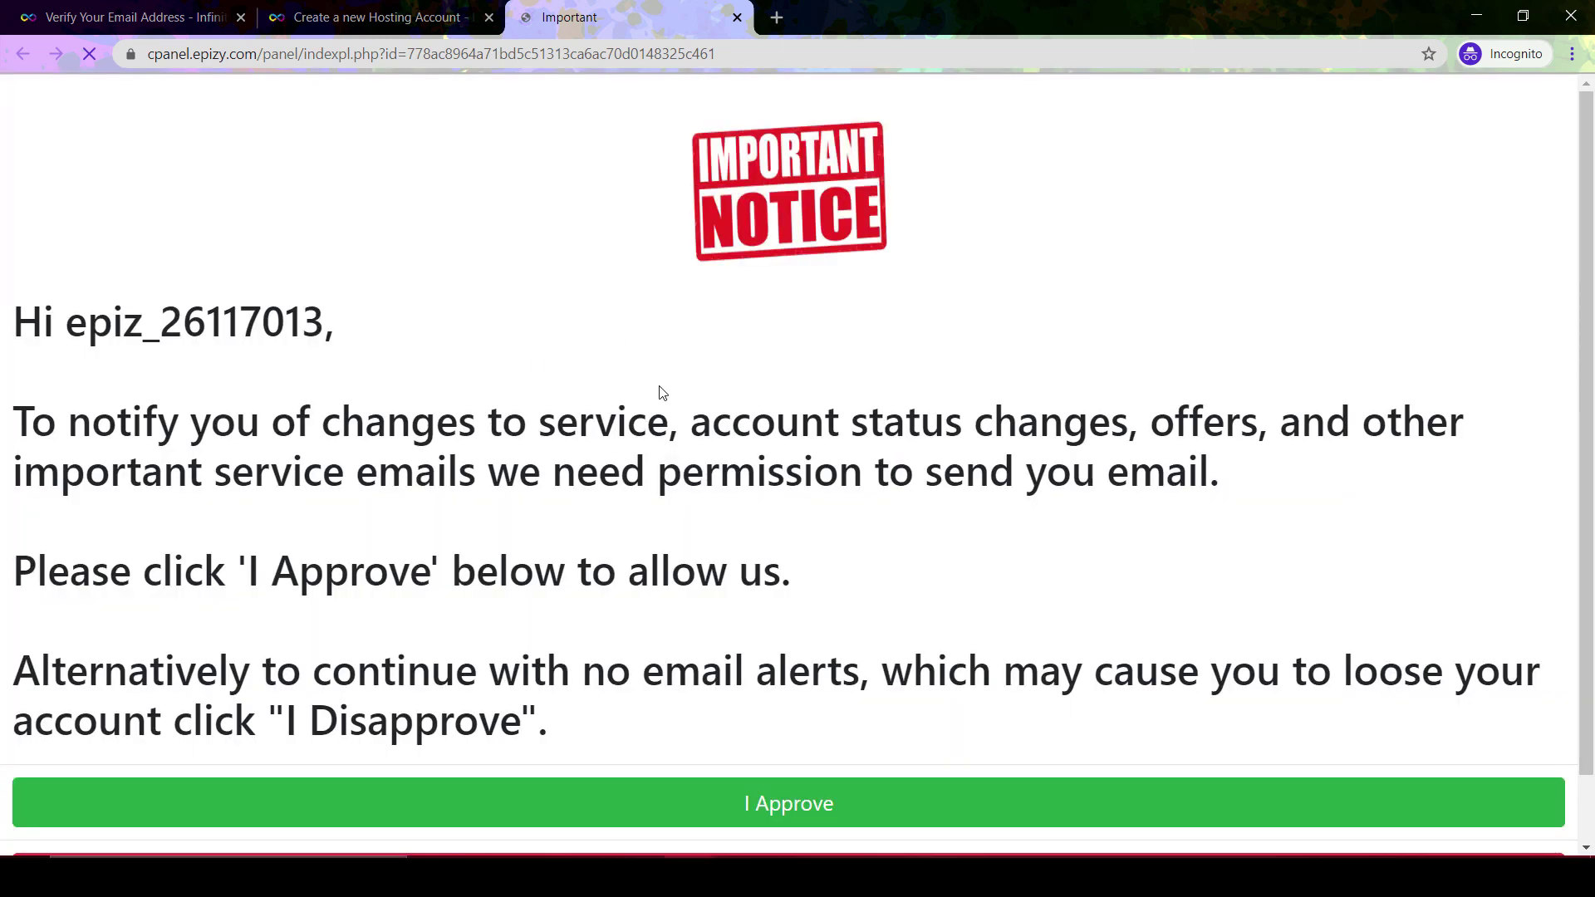
pyautogui.scroll(-1, 719, 366)
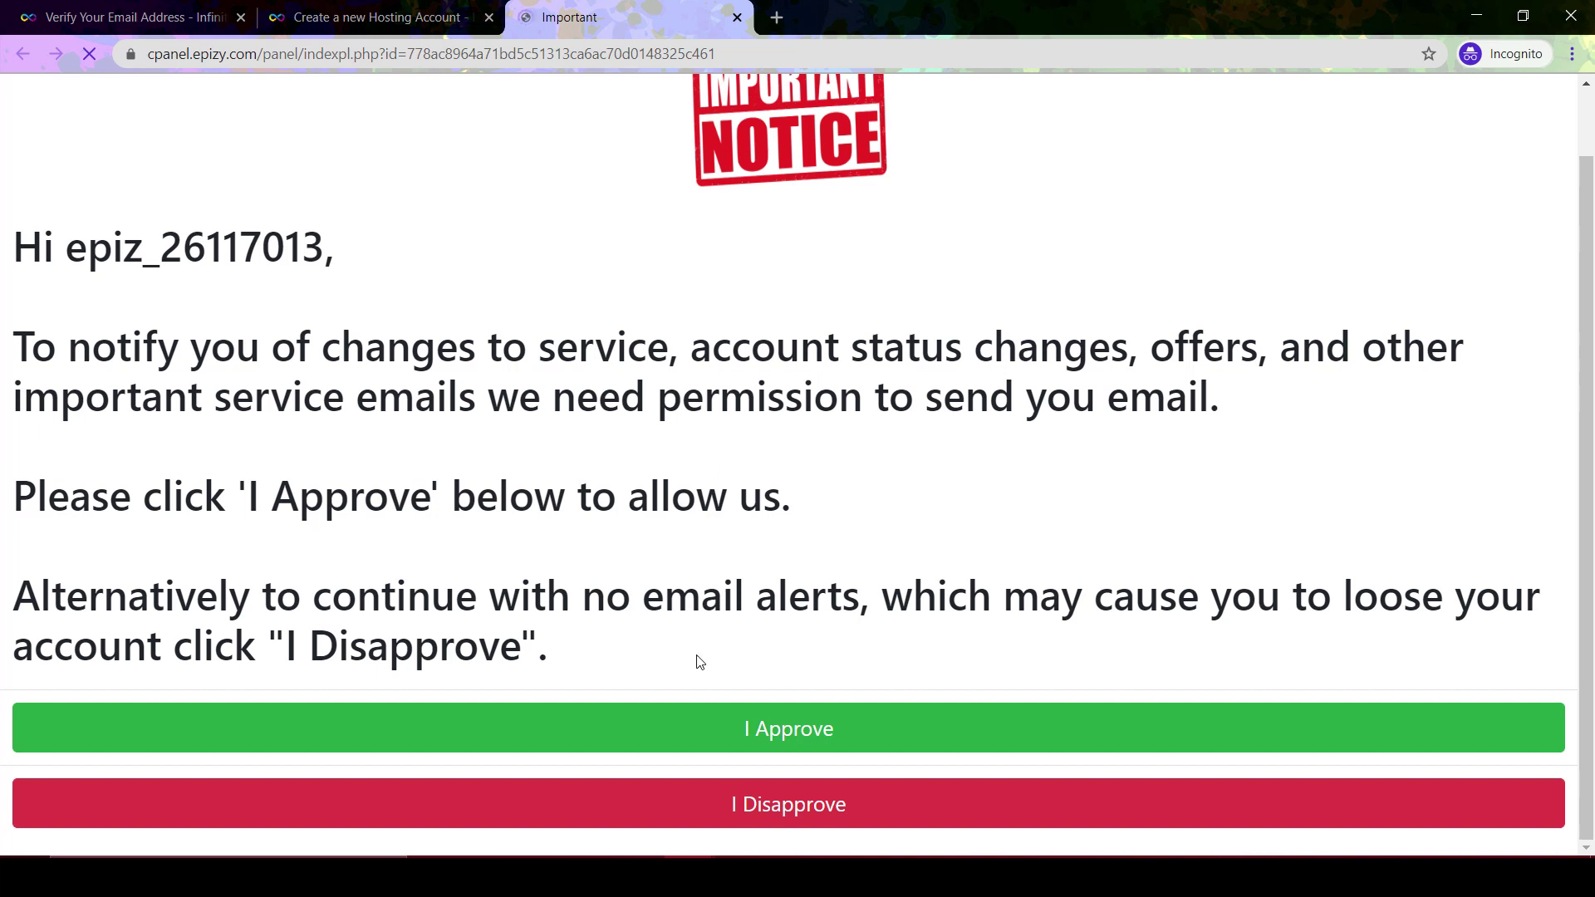
pyautogui.click(752, 731)
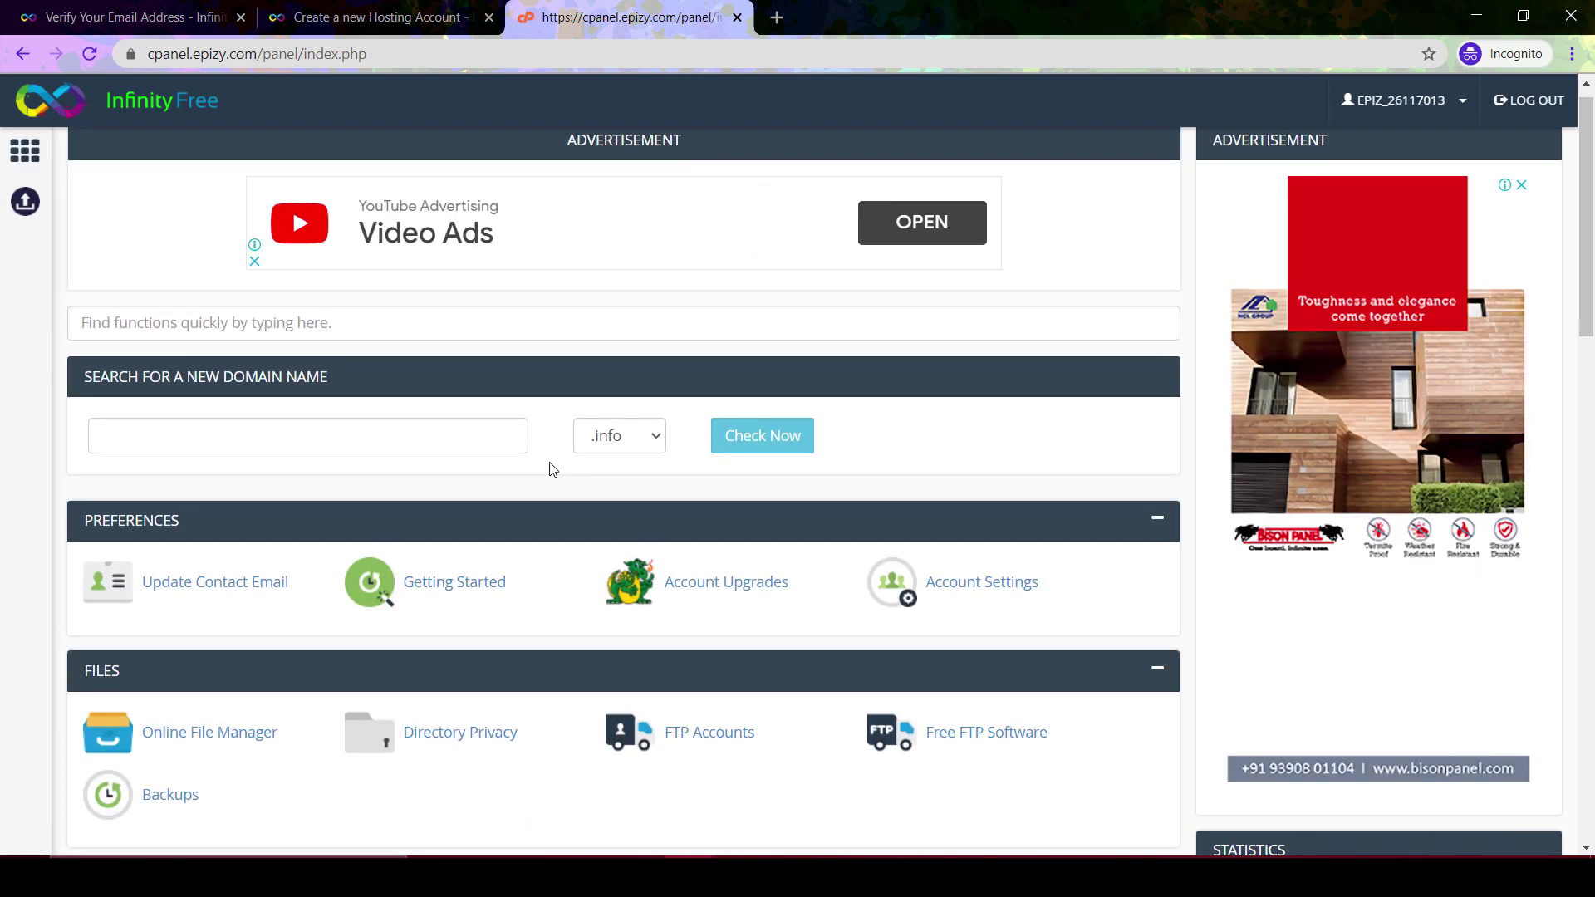
# Browse the control panel and highlight its web address
pyautogui.scroll(-3, 549, 469)
pyautogui.scroll(2, 549, 469)
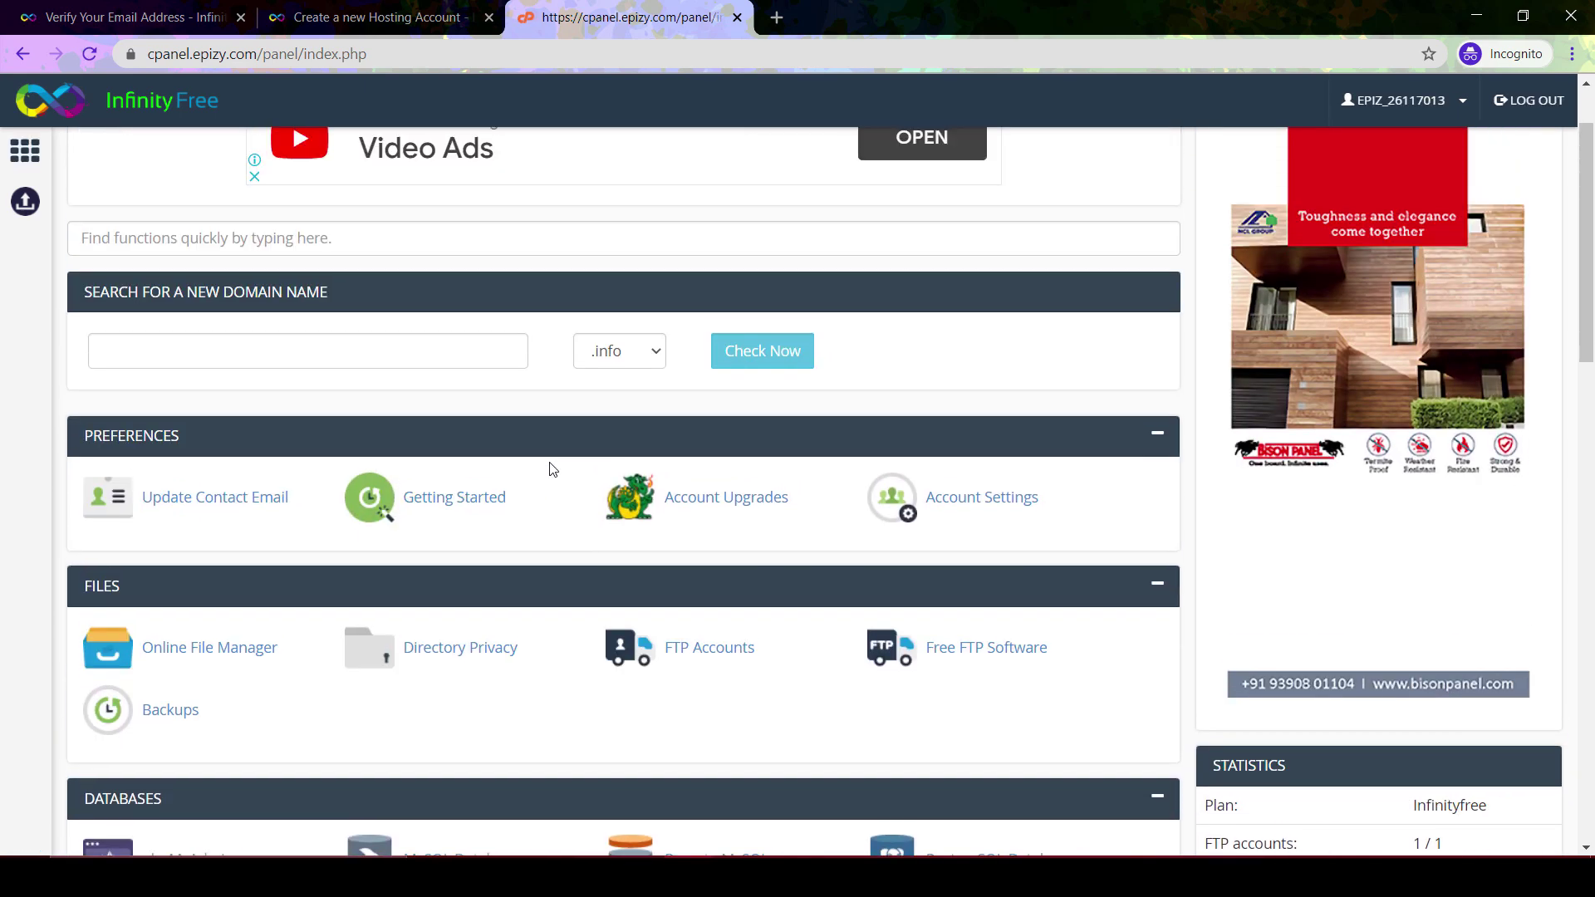
pyautogui.scroll(-3, 549, 469)
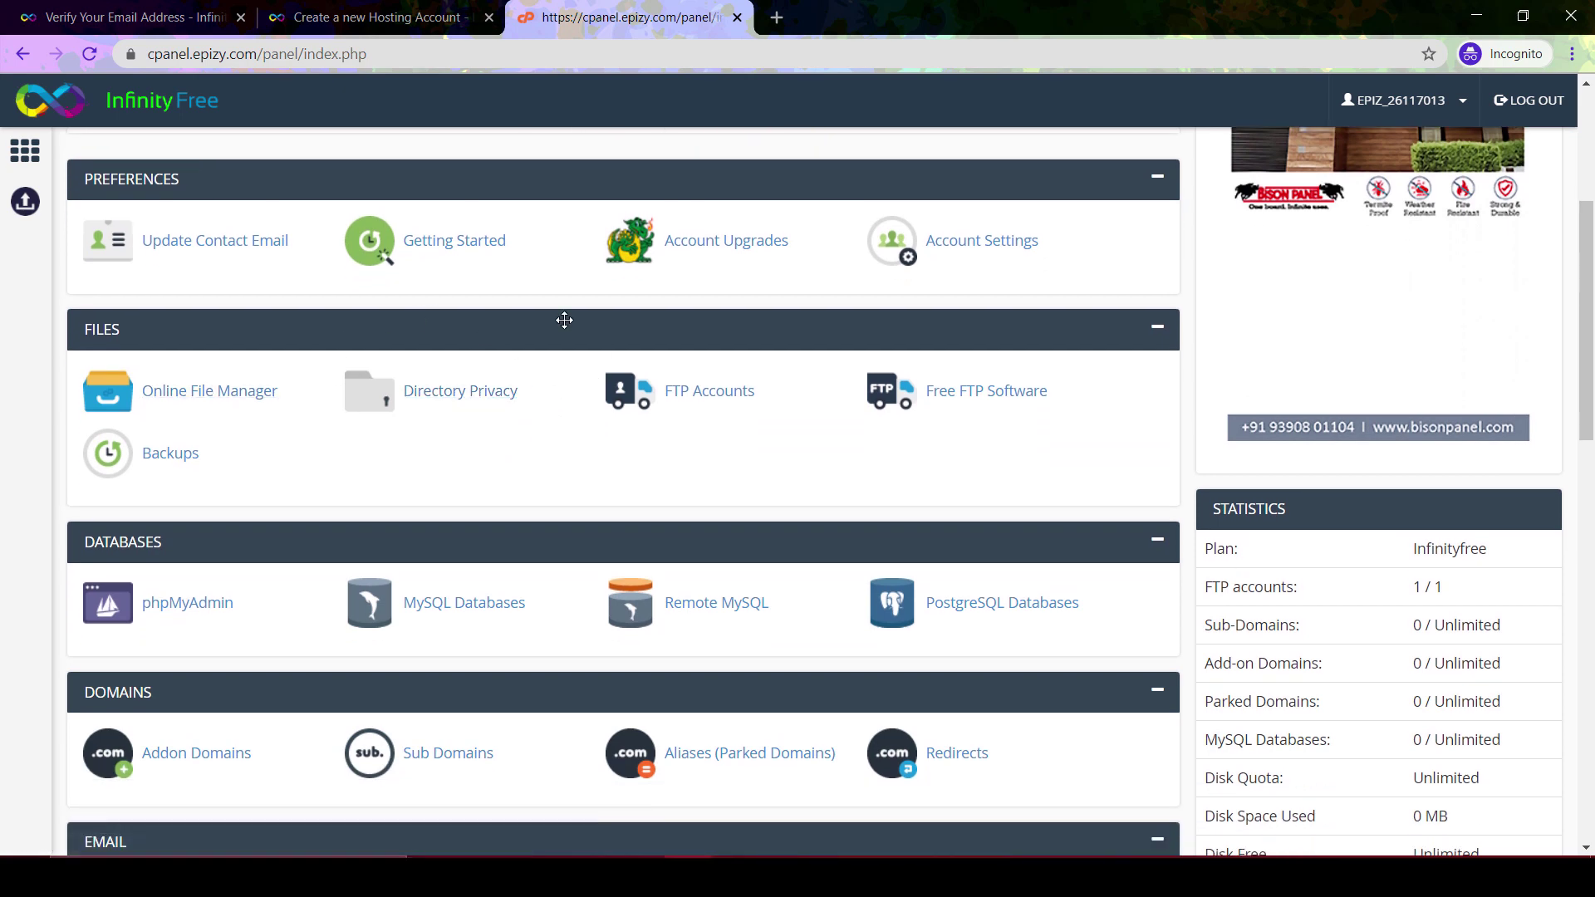
pyautogui.moveTo(148, 54); pyautogui.dragTo(260, 54)
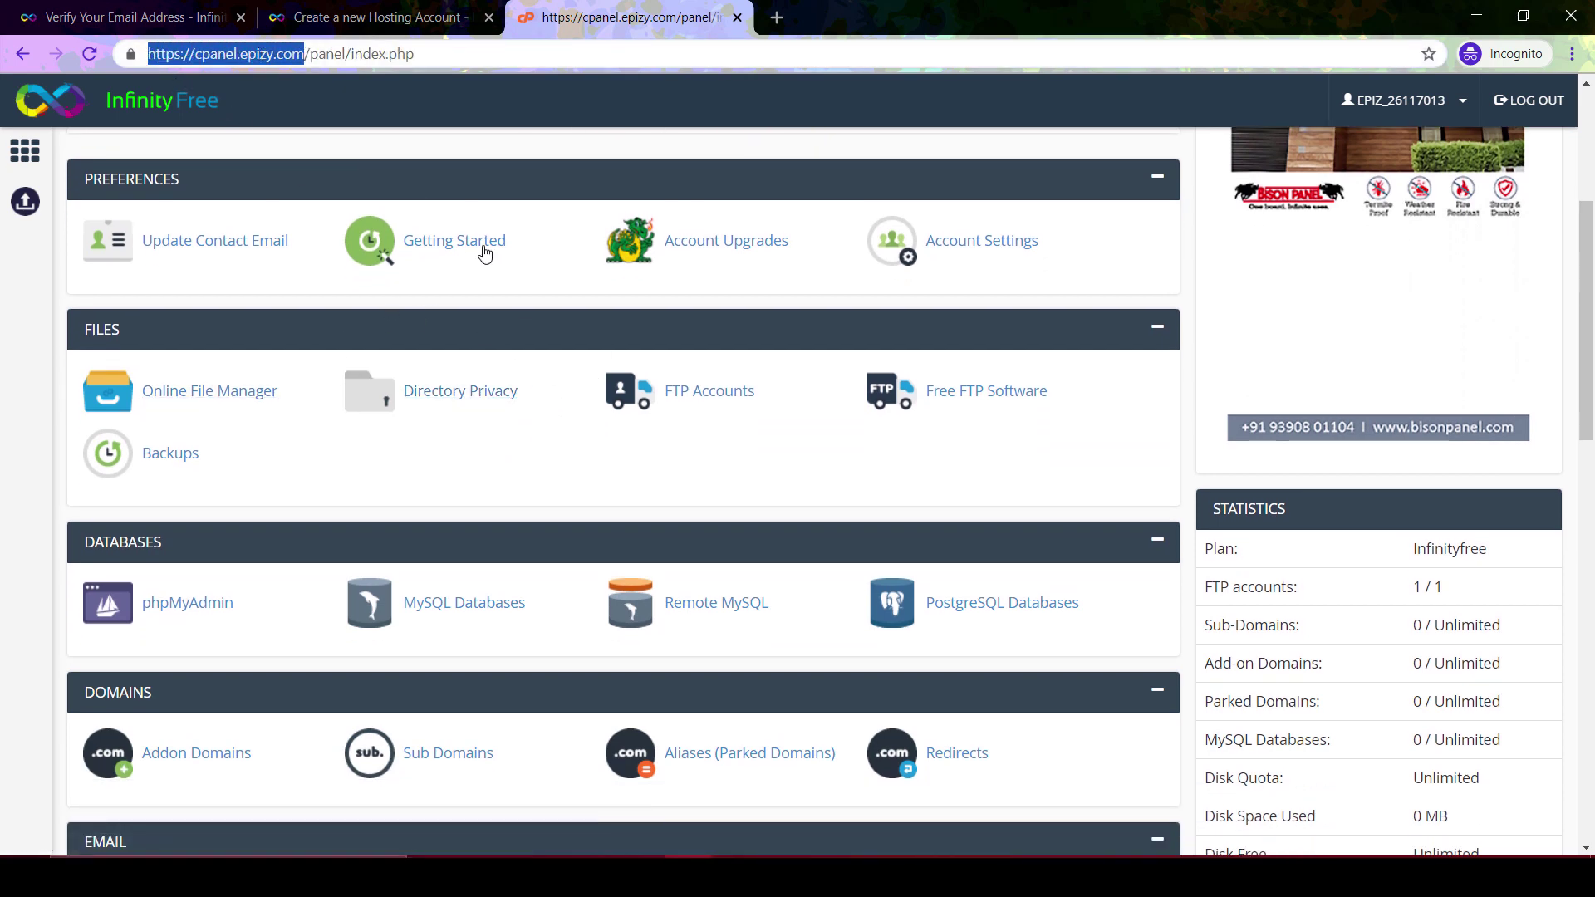
pyautogui.click(60, 326)
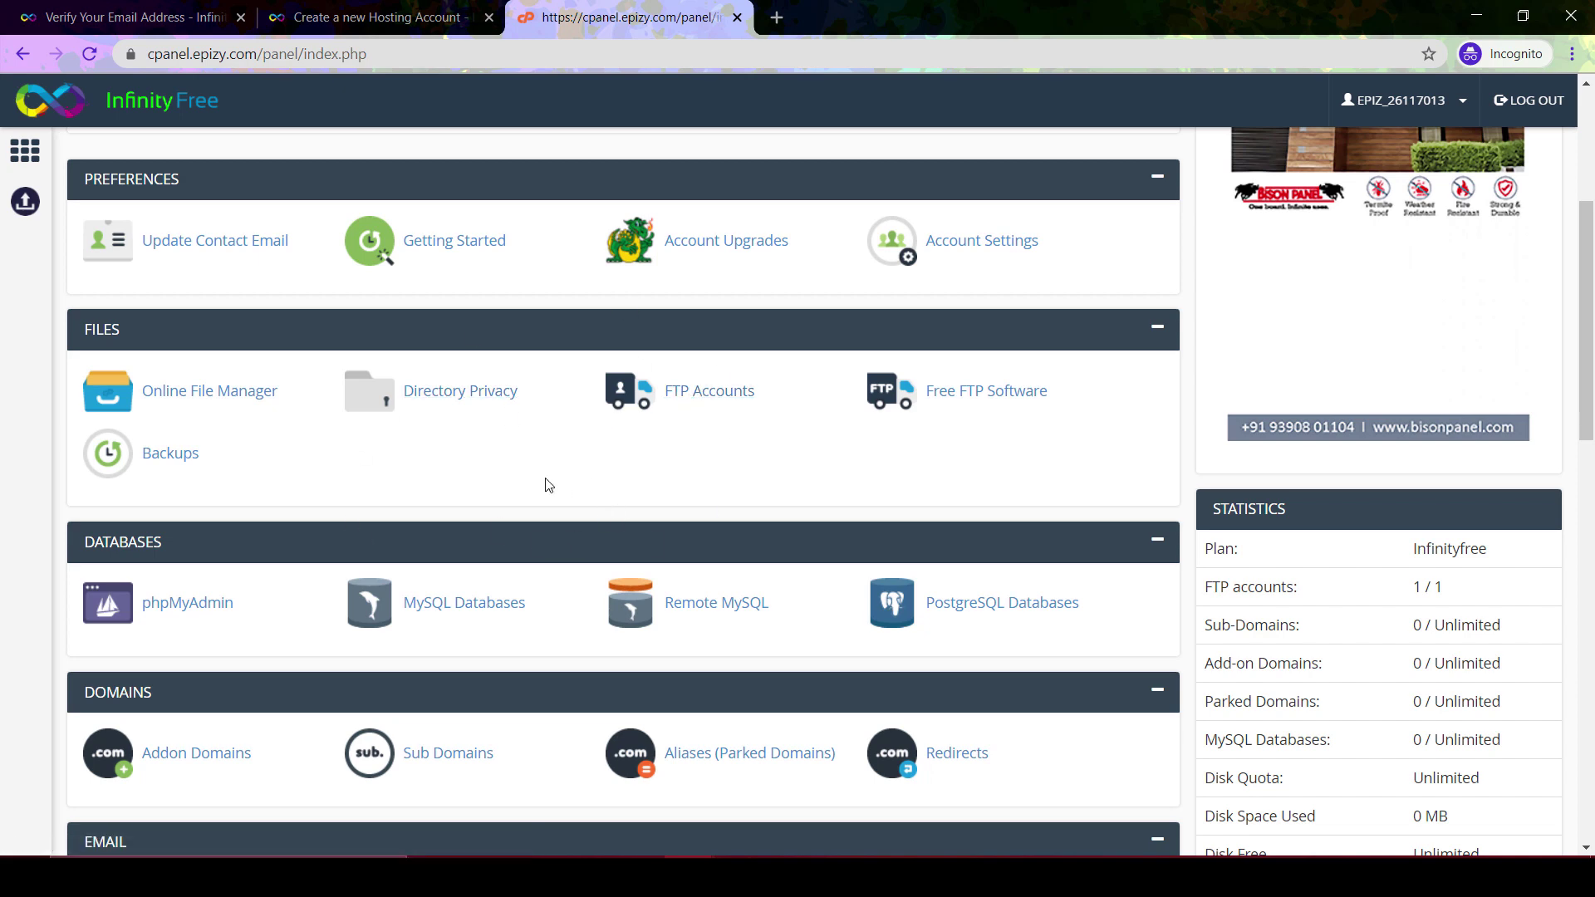
# Scroll down to the Software section and launch the Softaculous Apps Installer
pyautogui.scroll(-3, 585, 482)
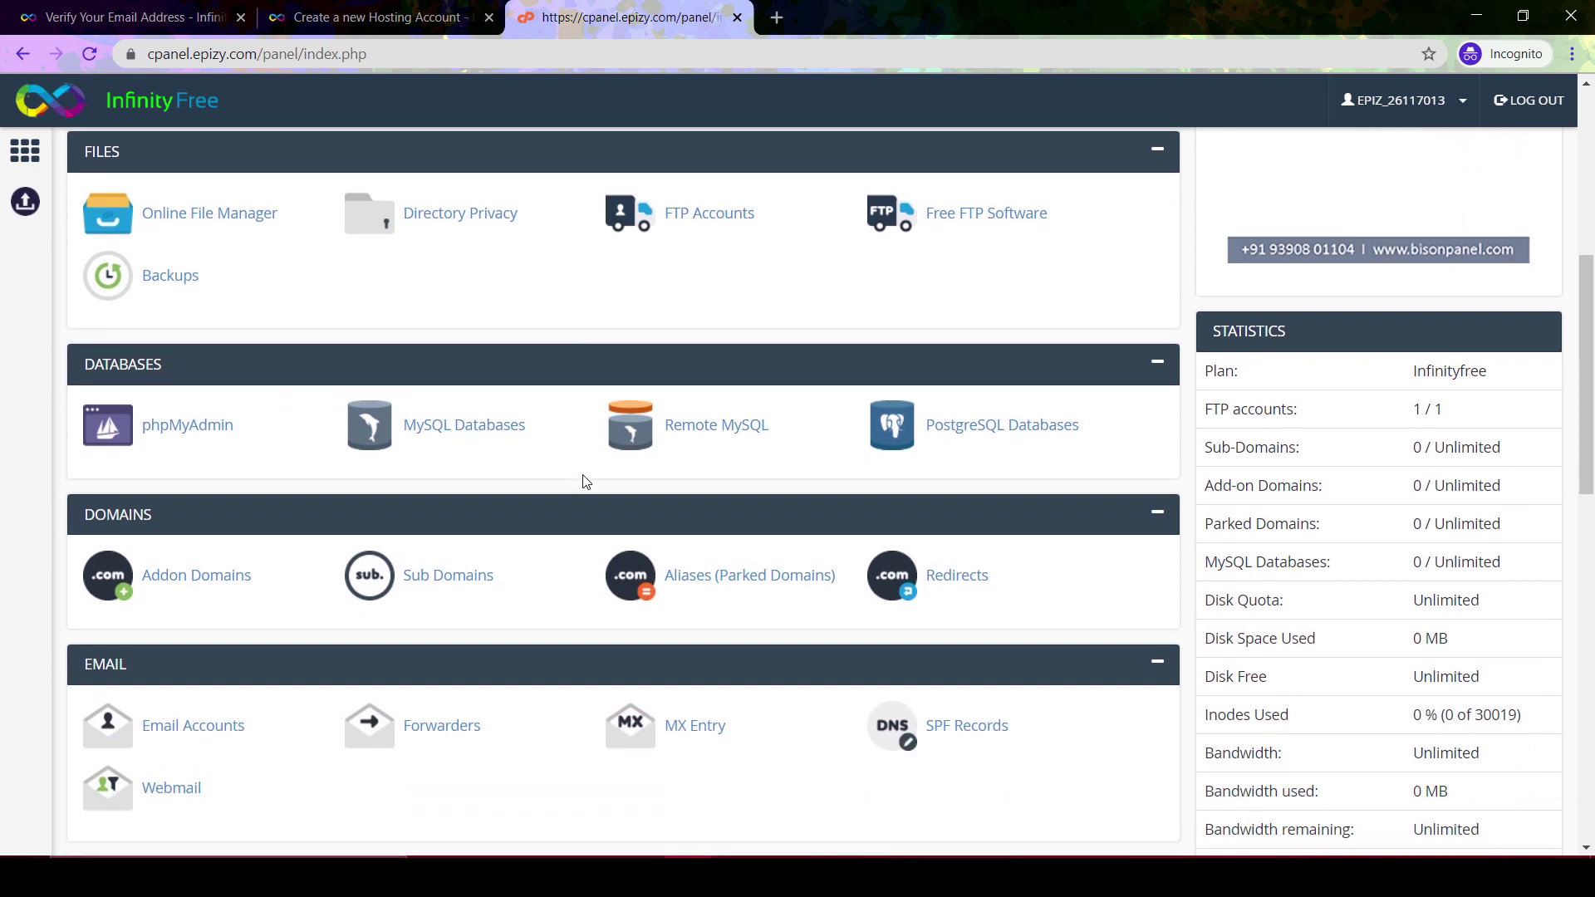
pyautogui.scroll(-5, 584, 482)
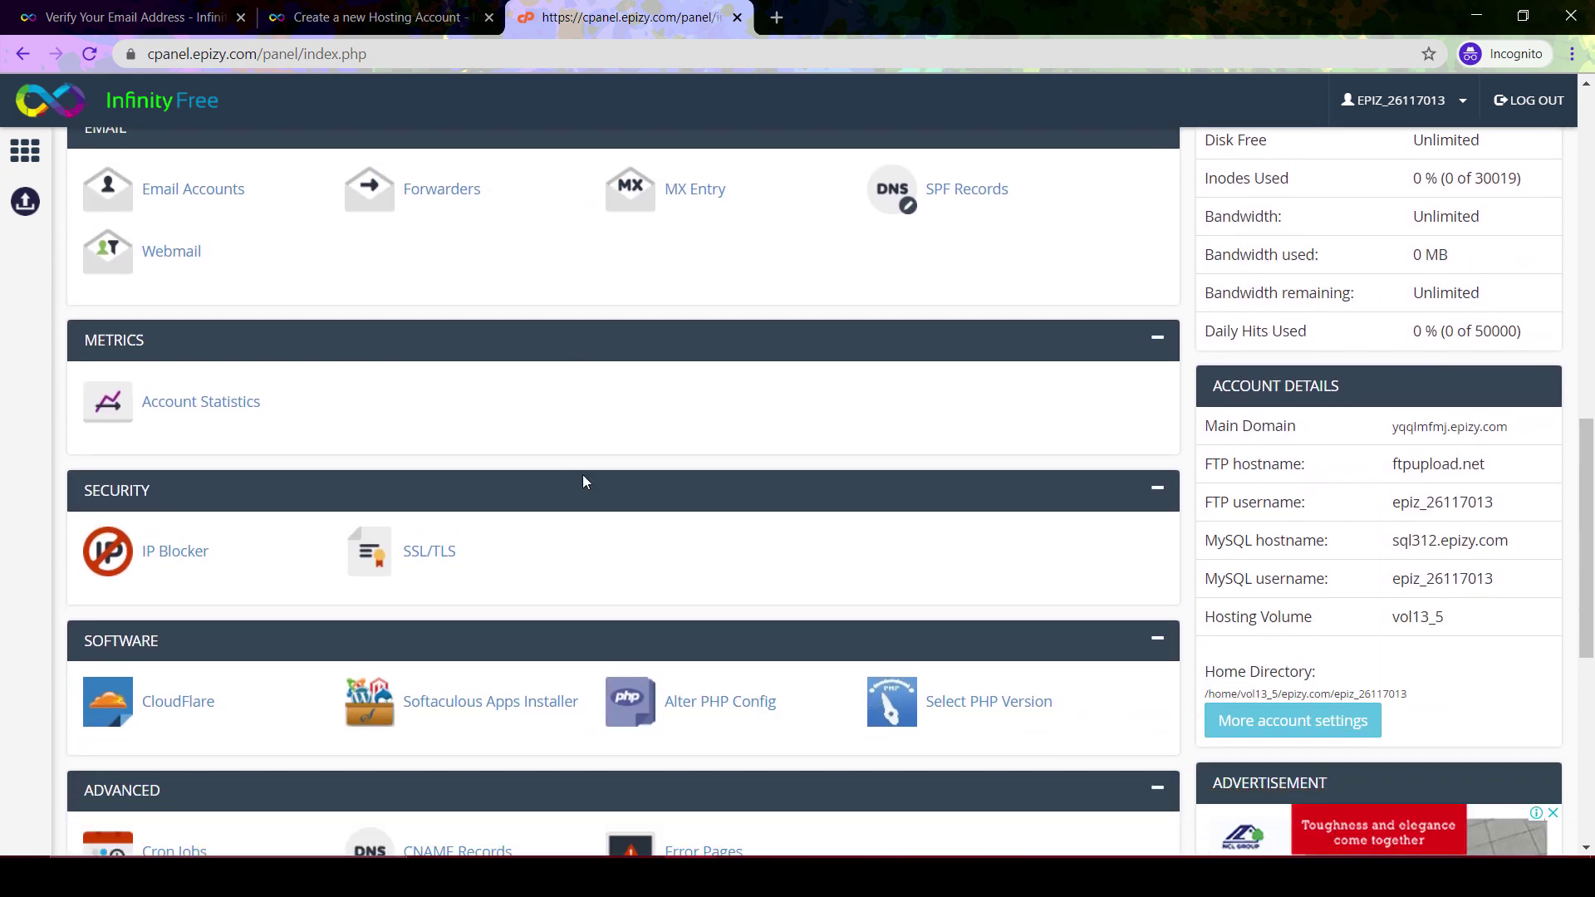
pyautogui.scroll(-5, 584, 482)
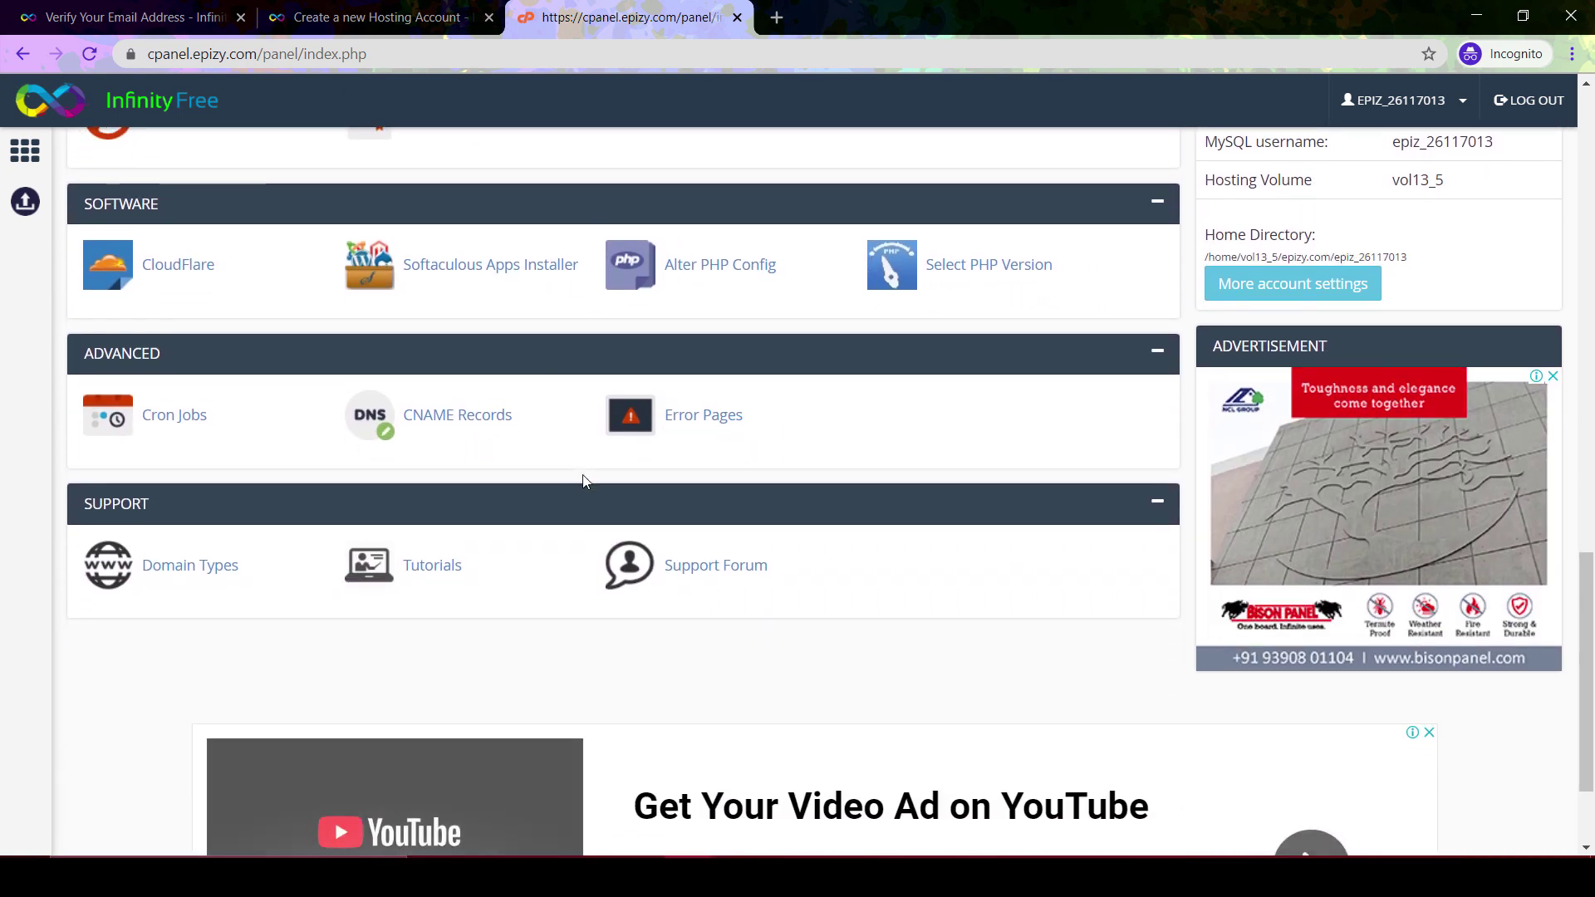
pyautogui.scroll(1, 584, 482)
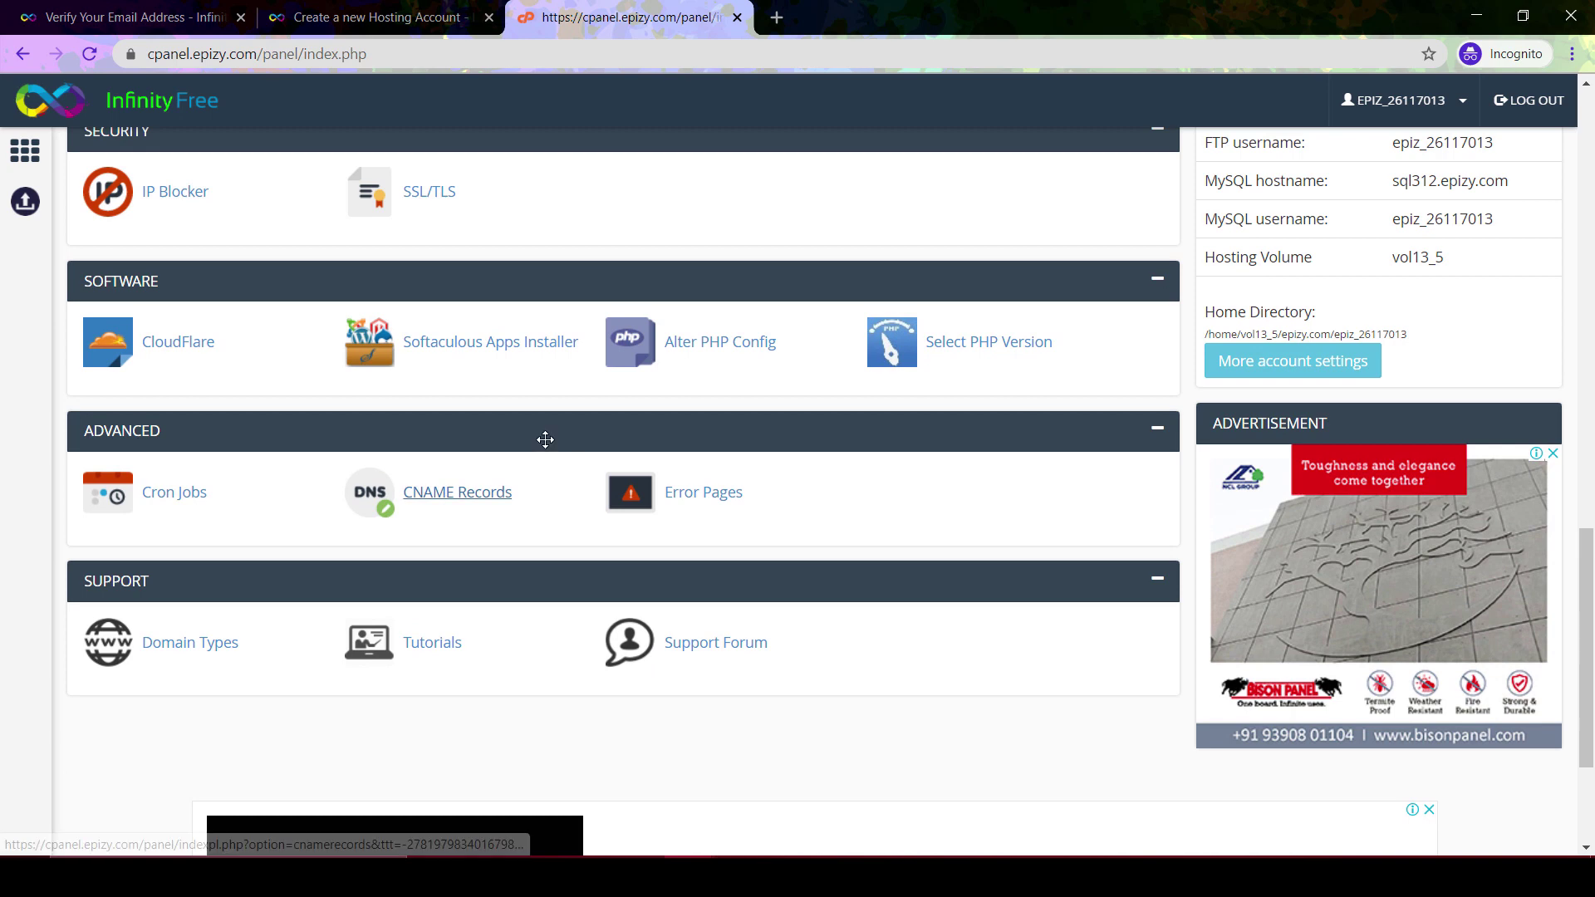
pyautogui.click(499, 354)
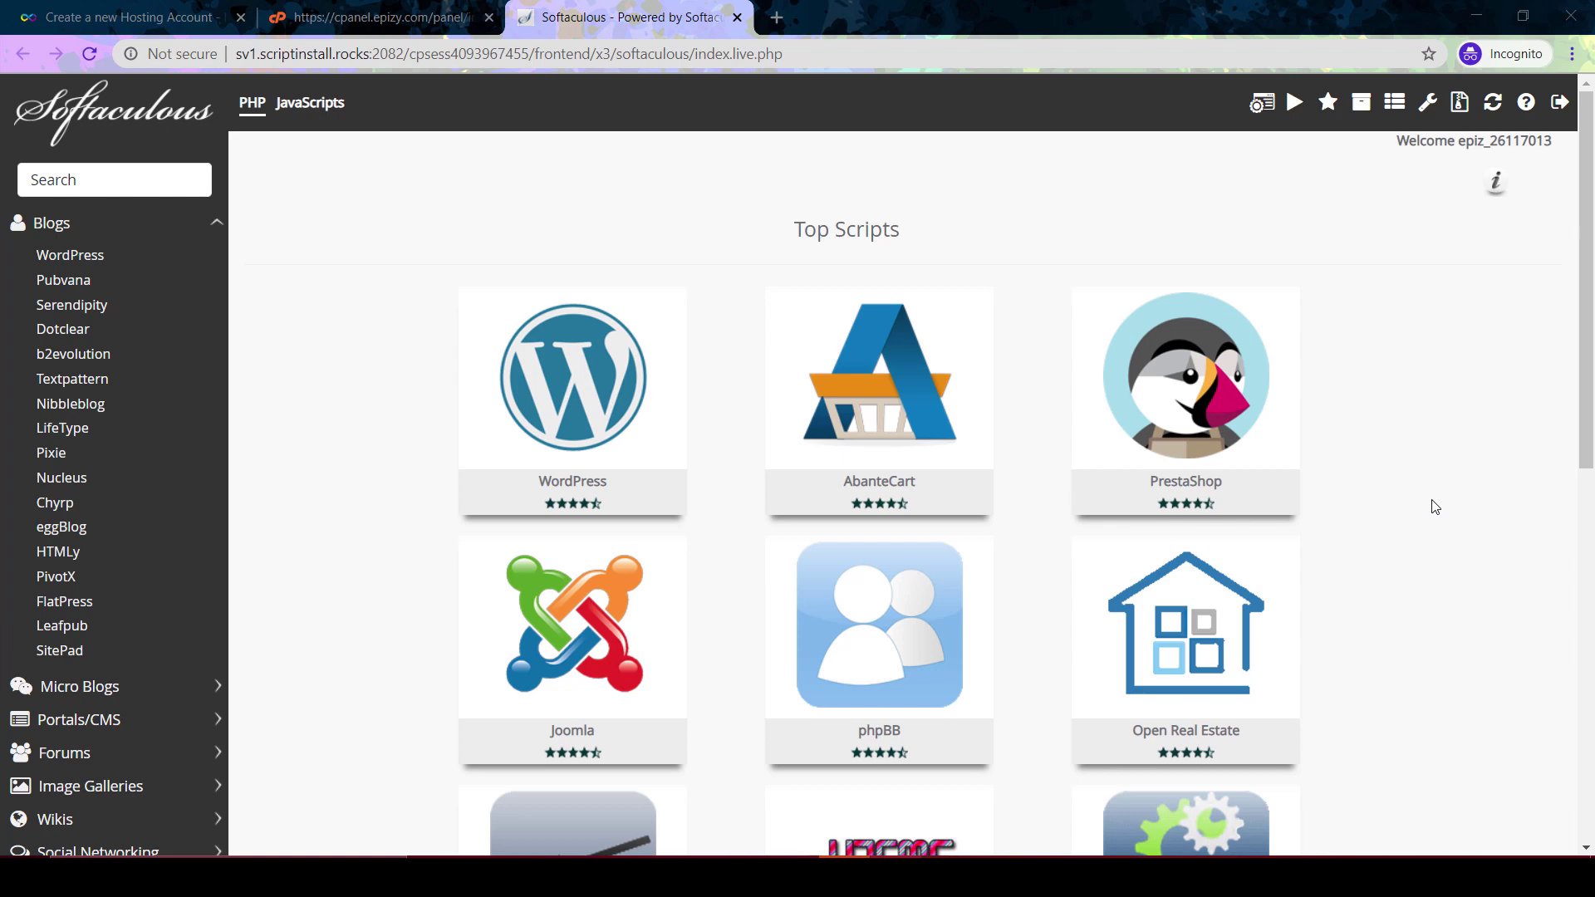
pyautogui.scroll(-2, 1434, 506)
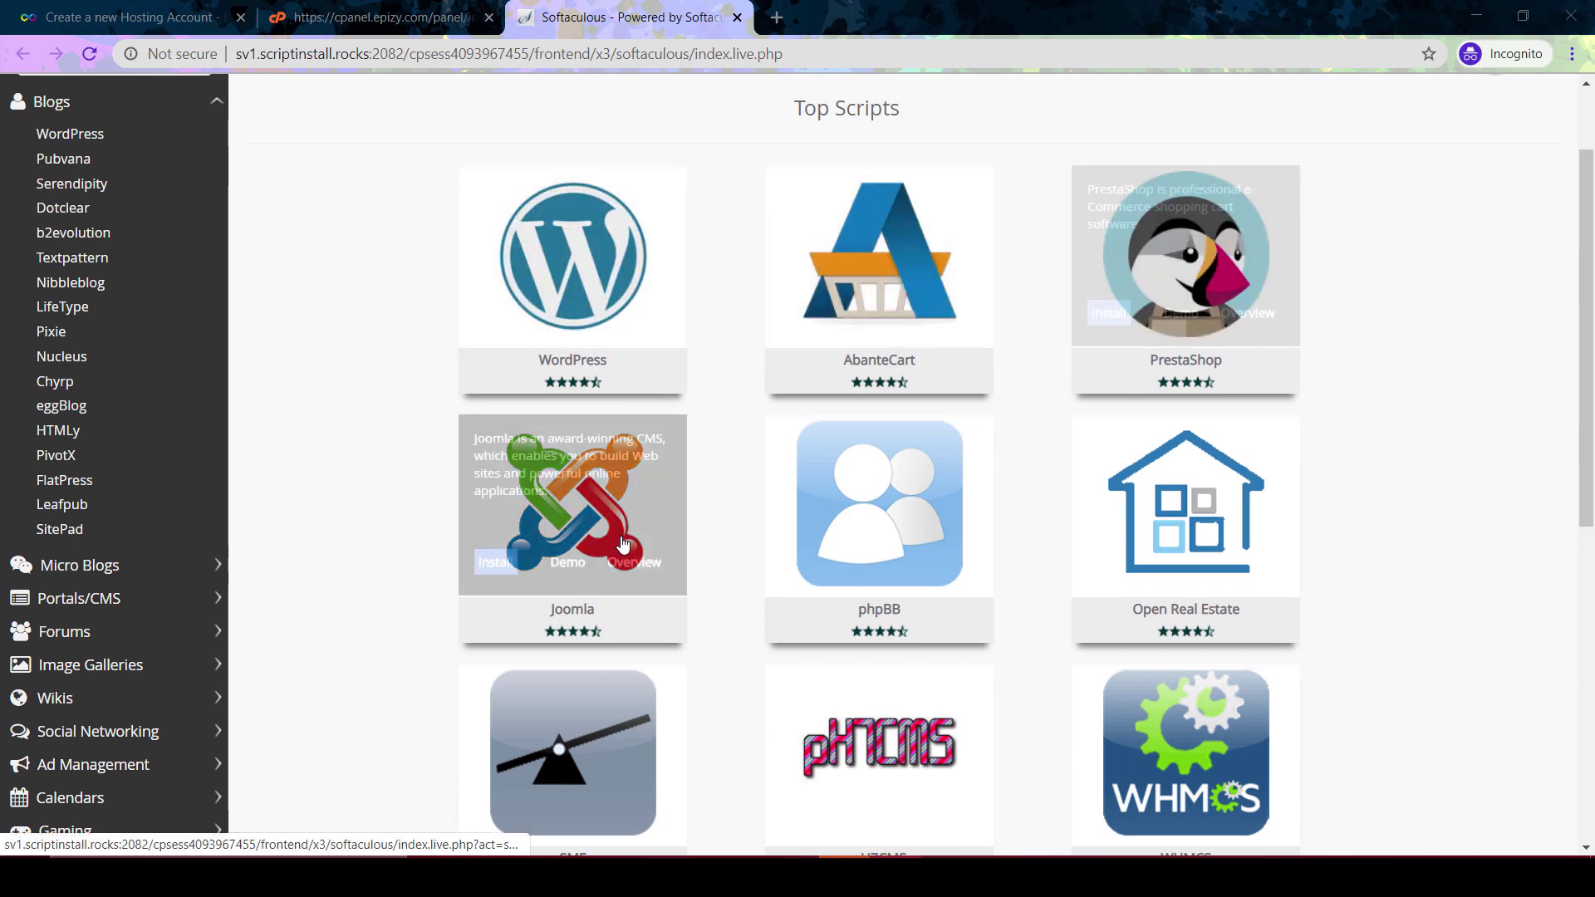
pyautogui.scroll(-4, 1183, 249)
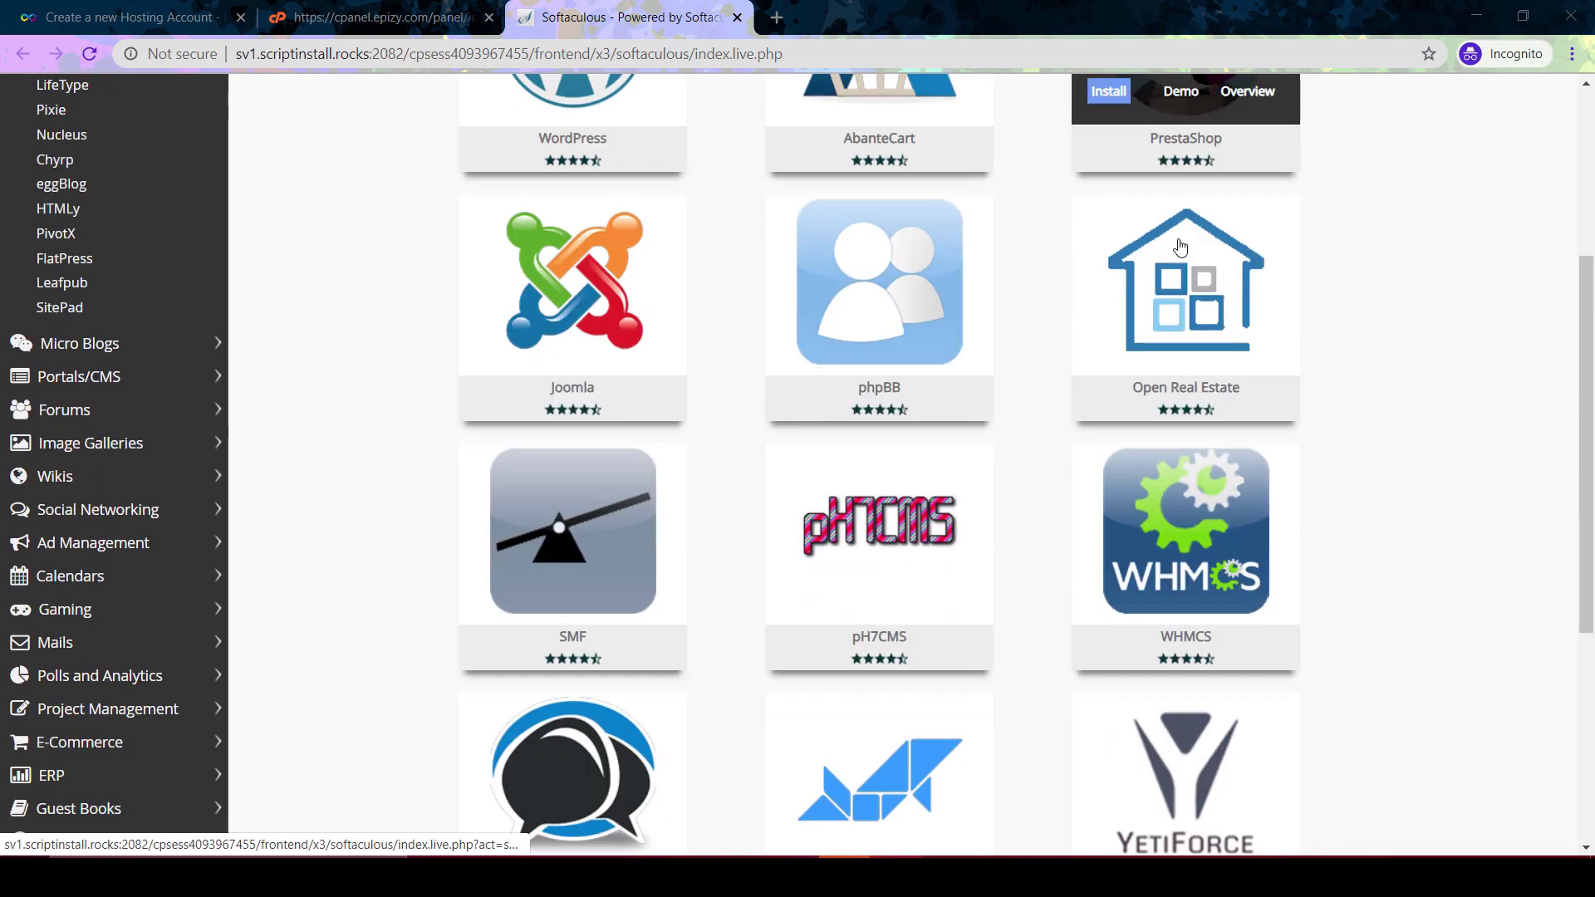
pyautogui.scroll(-2, 1180, 249)
pyautogui.scroll(6, 1365, 473)
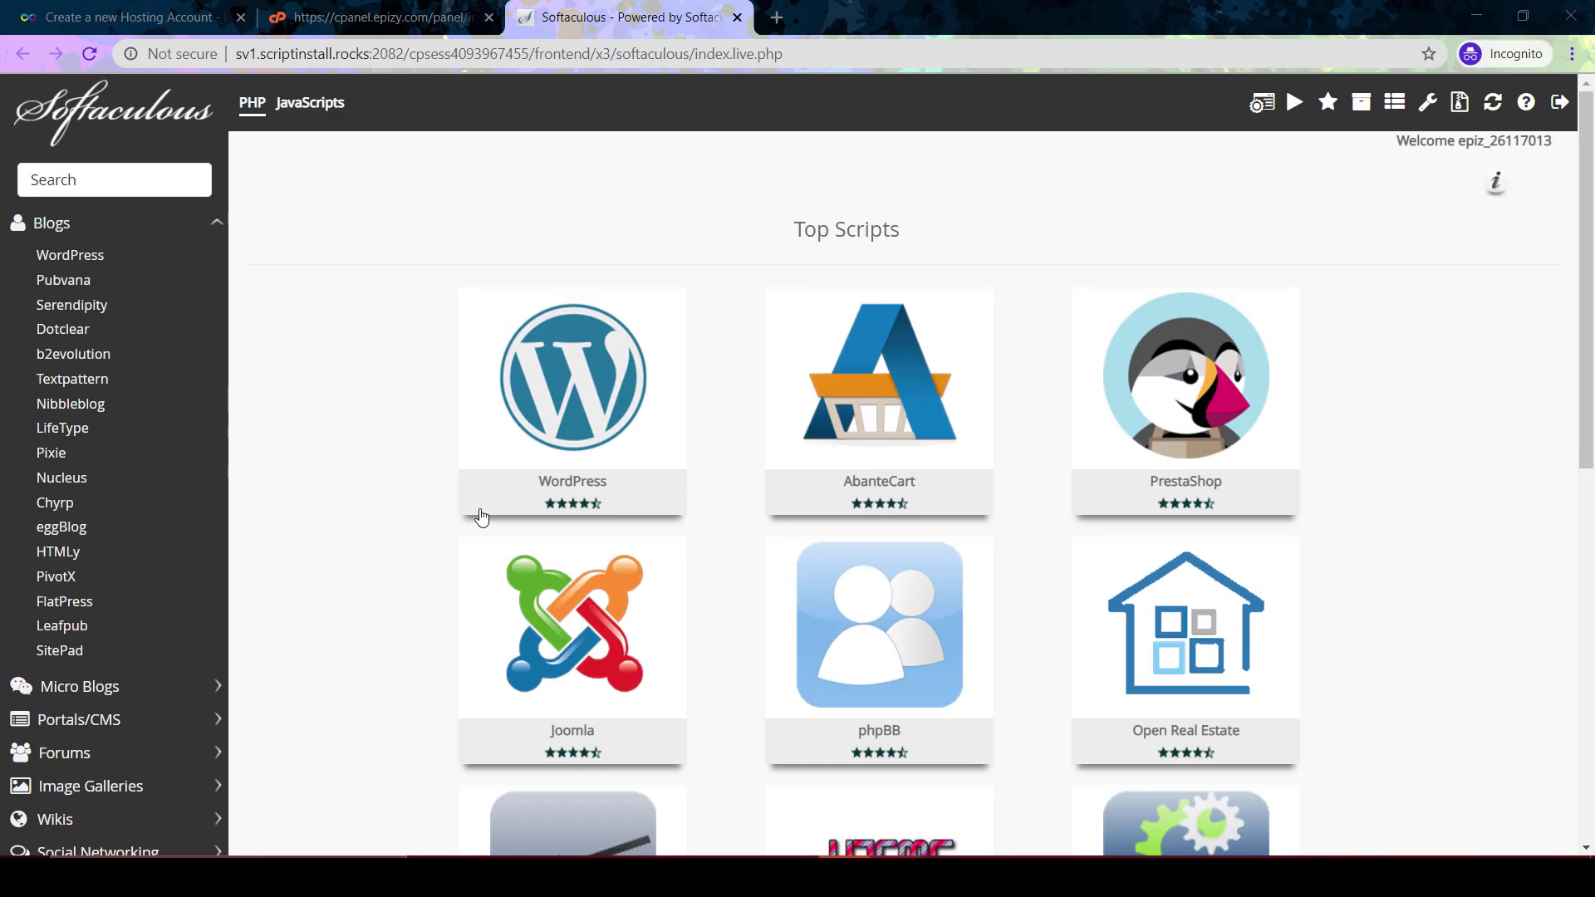
pyautogui.scroll(-1, 321, 491)
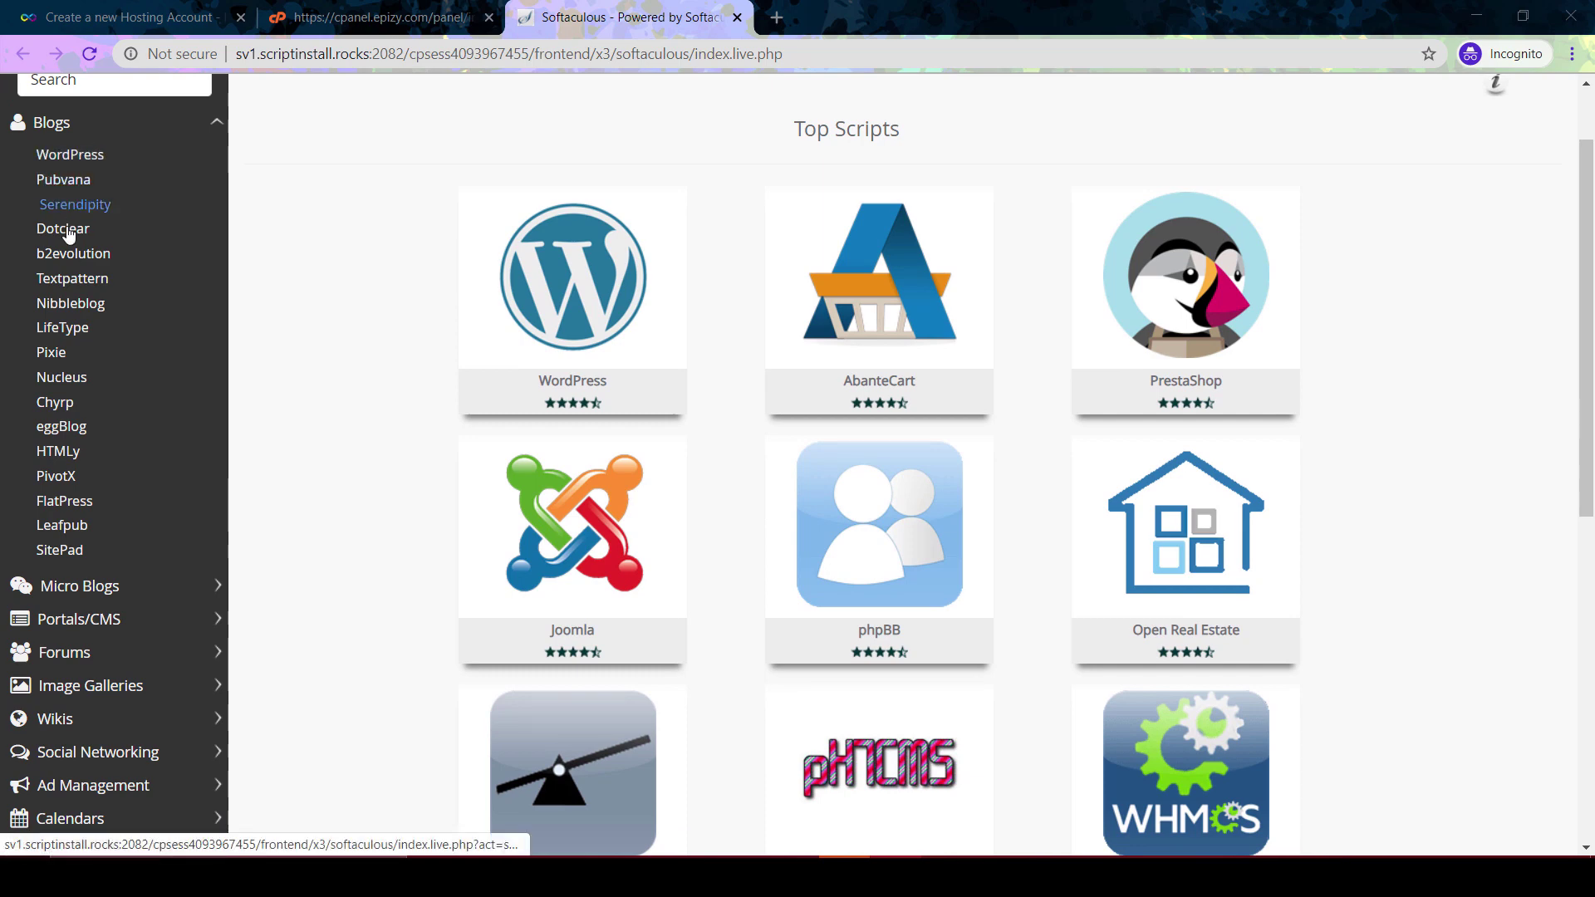
pyautogui.scroll(-2, 86, 461)
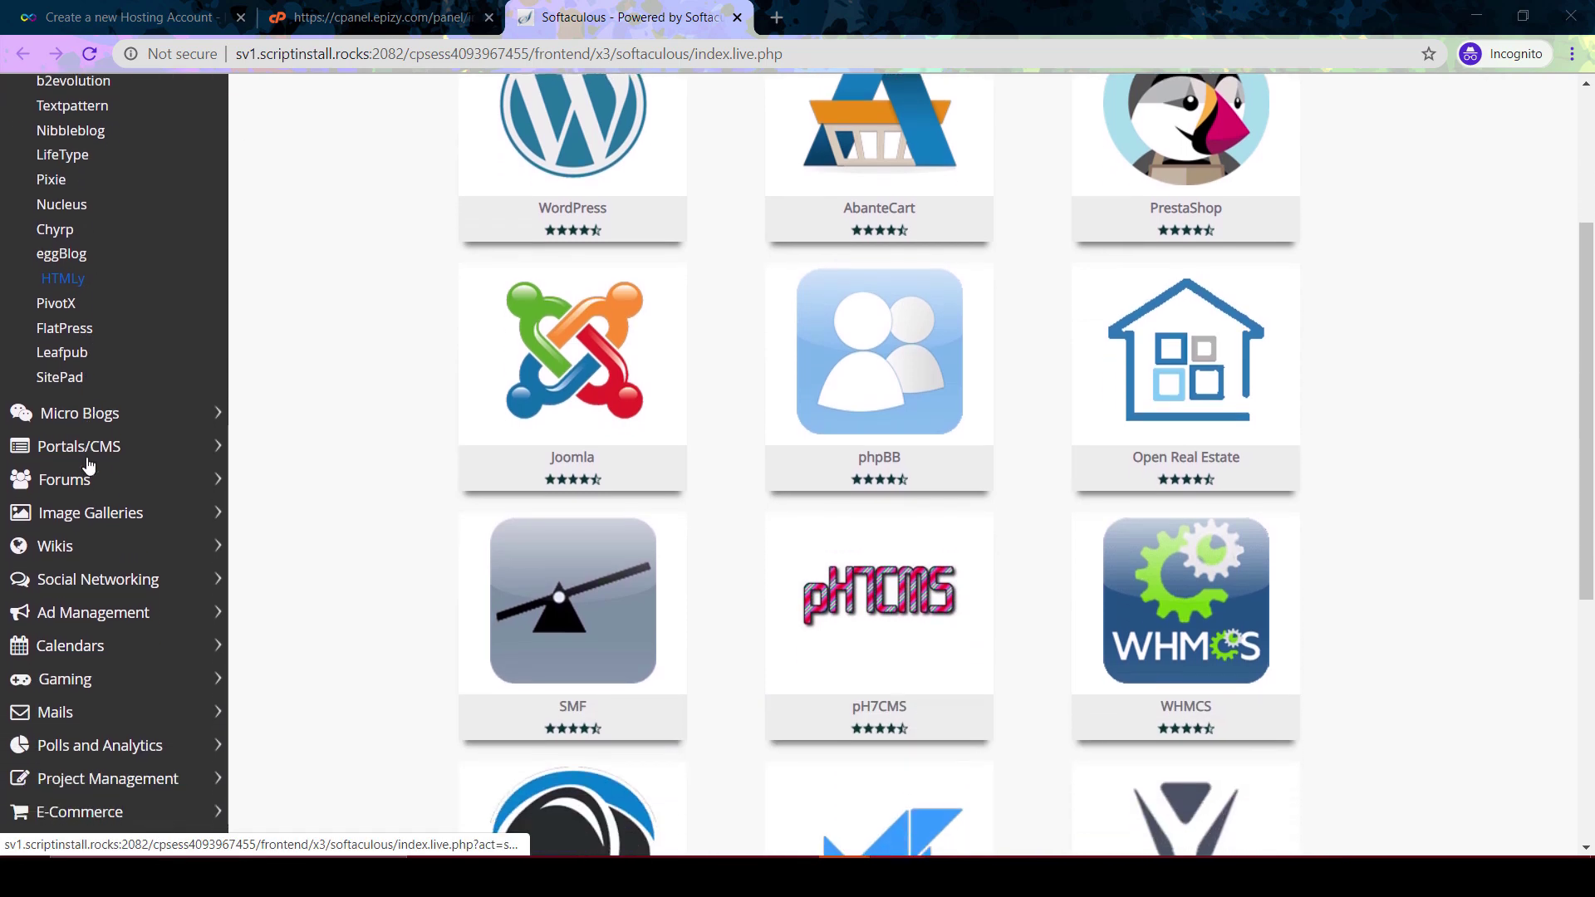
pyautogui.scroll(-2, 87, 456)
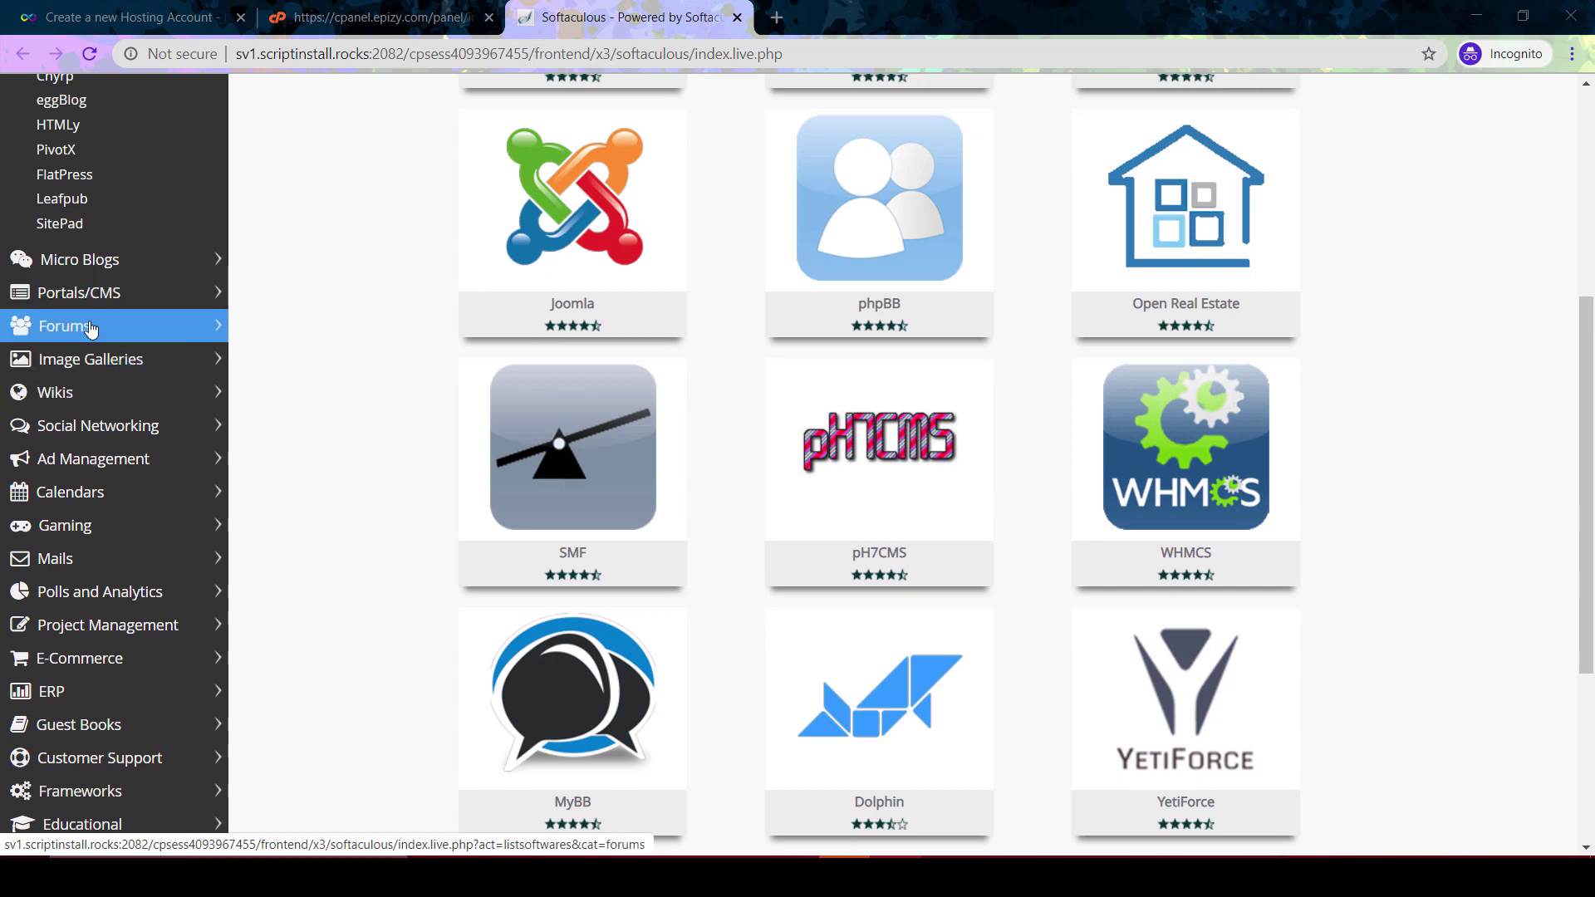
pyautogui.scroll(-2, 103, 432)
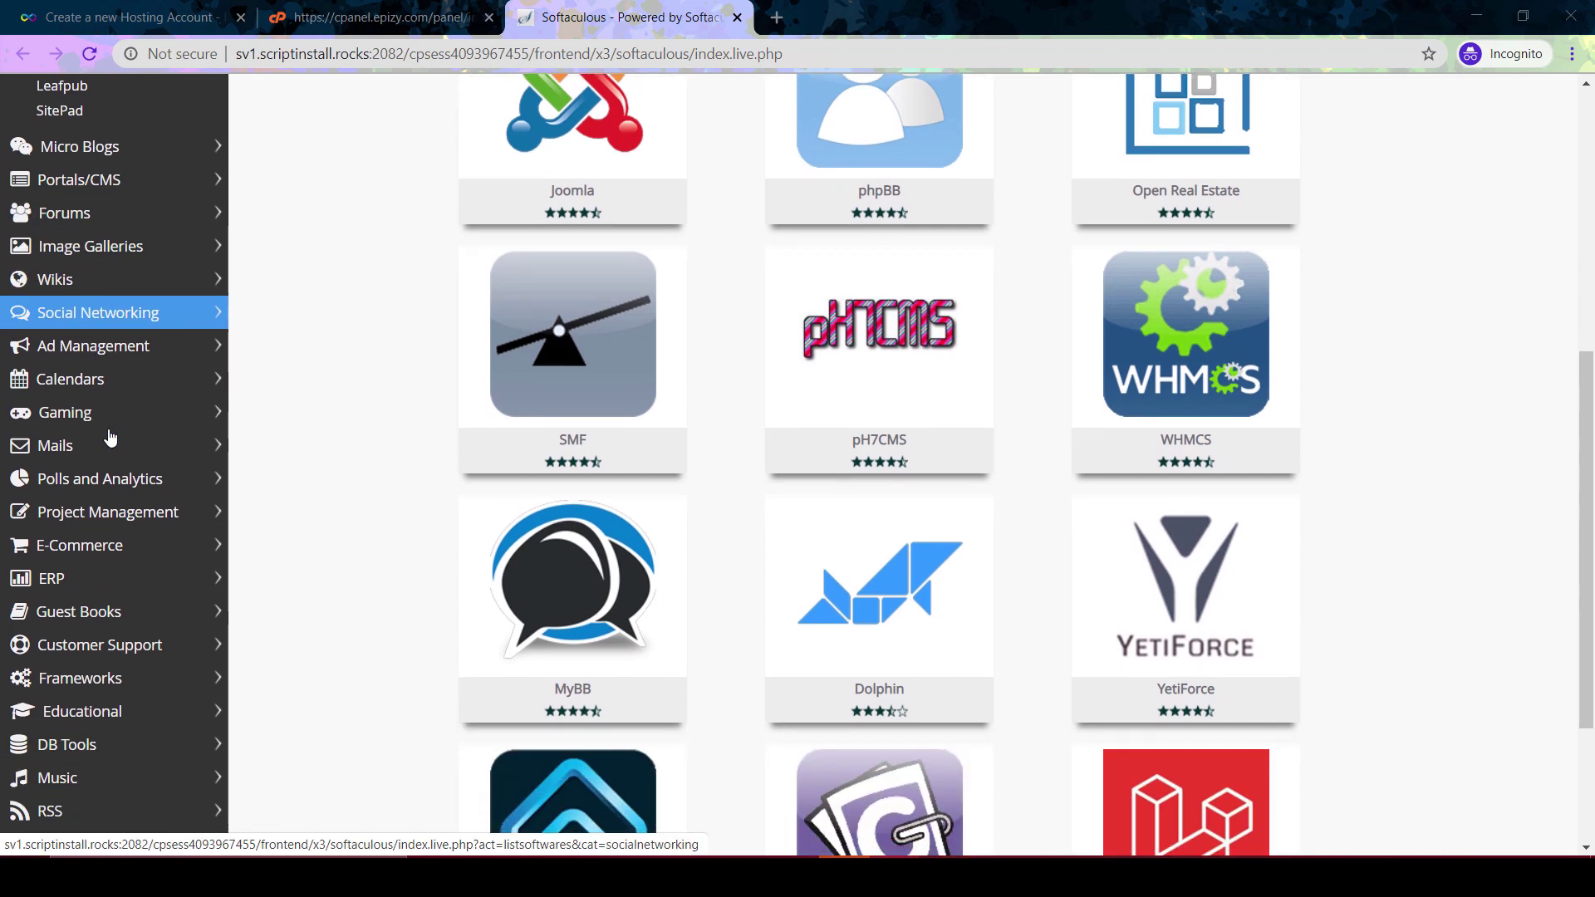
pyautogui.scroll(-2, 86, 718)
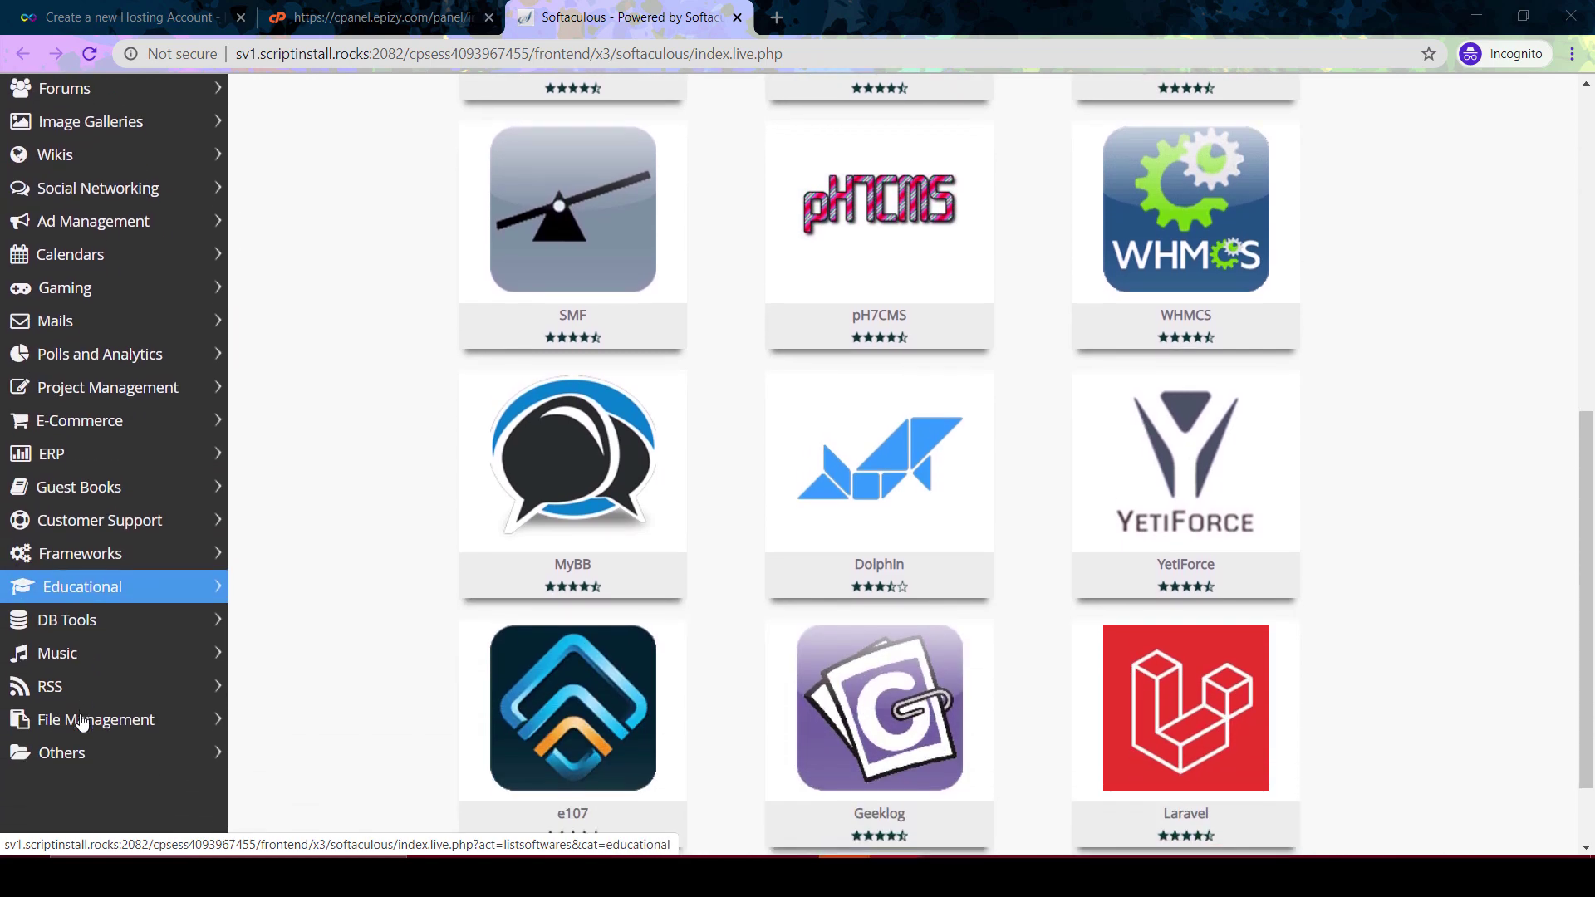
pyautogui.scroll(-1, 81, 723)
pyautogui.scroll(2, 81, 723)
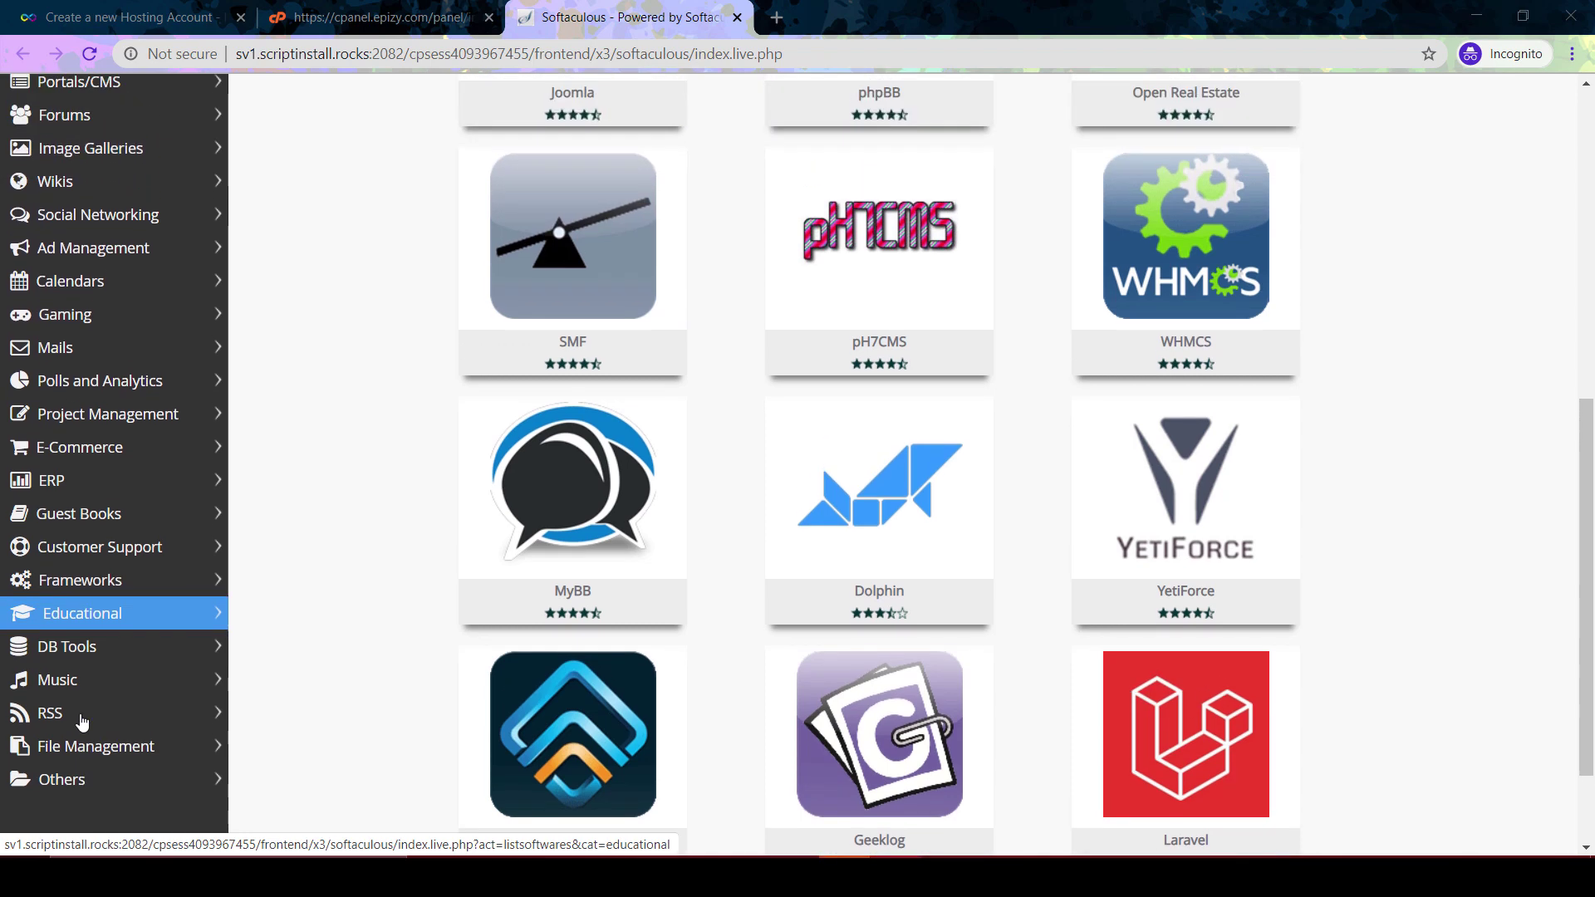
pyautogui.scroll(5, 82, 722)
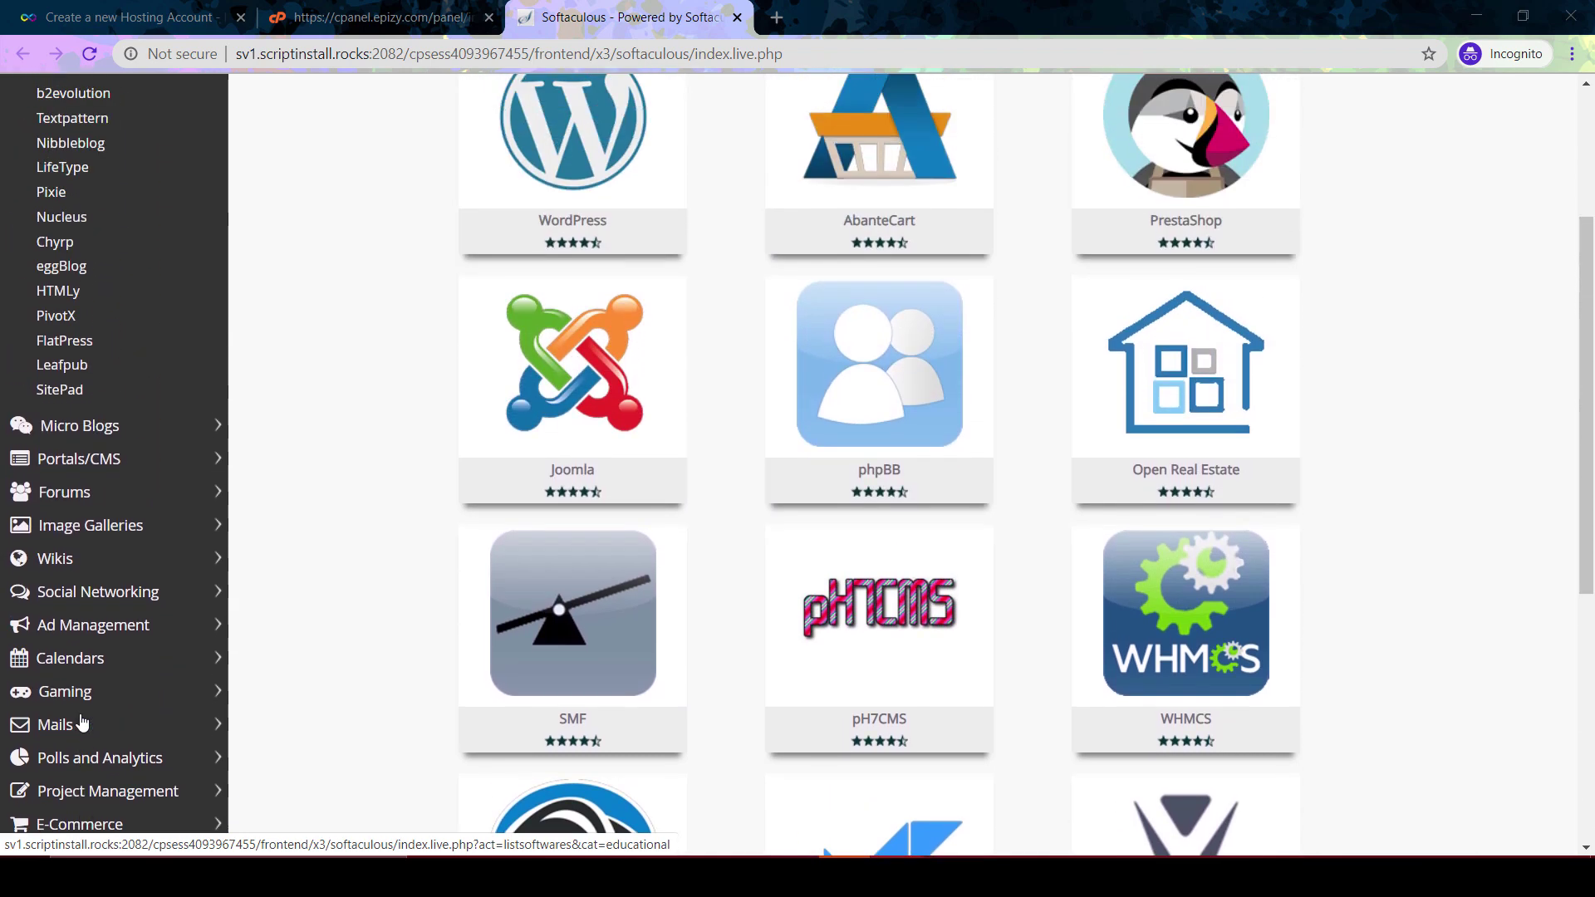
pyautogui.scroll(4, 82, 723)
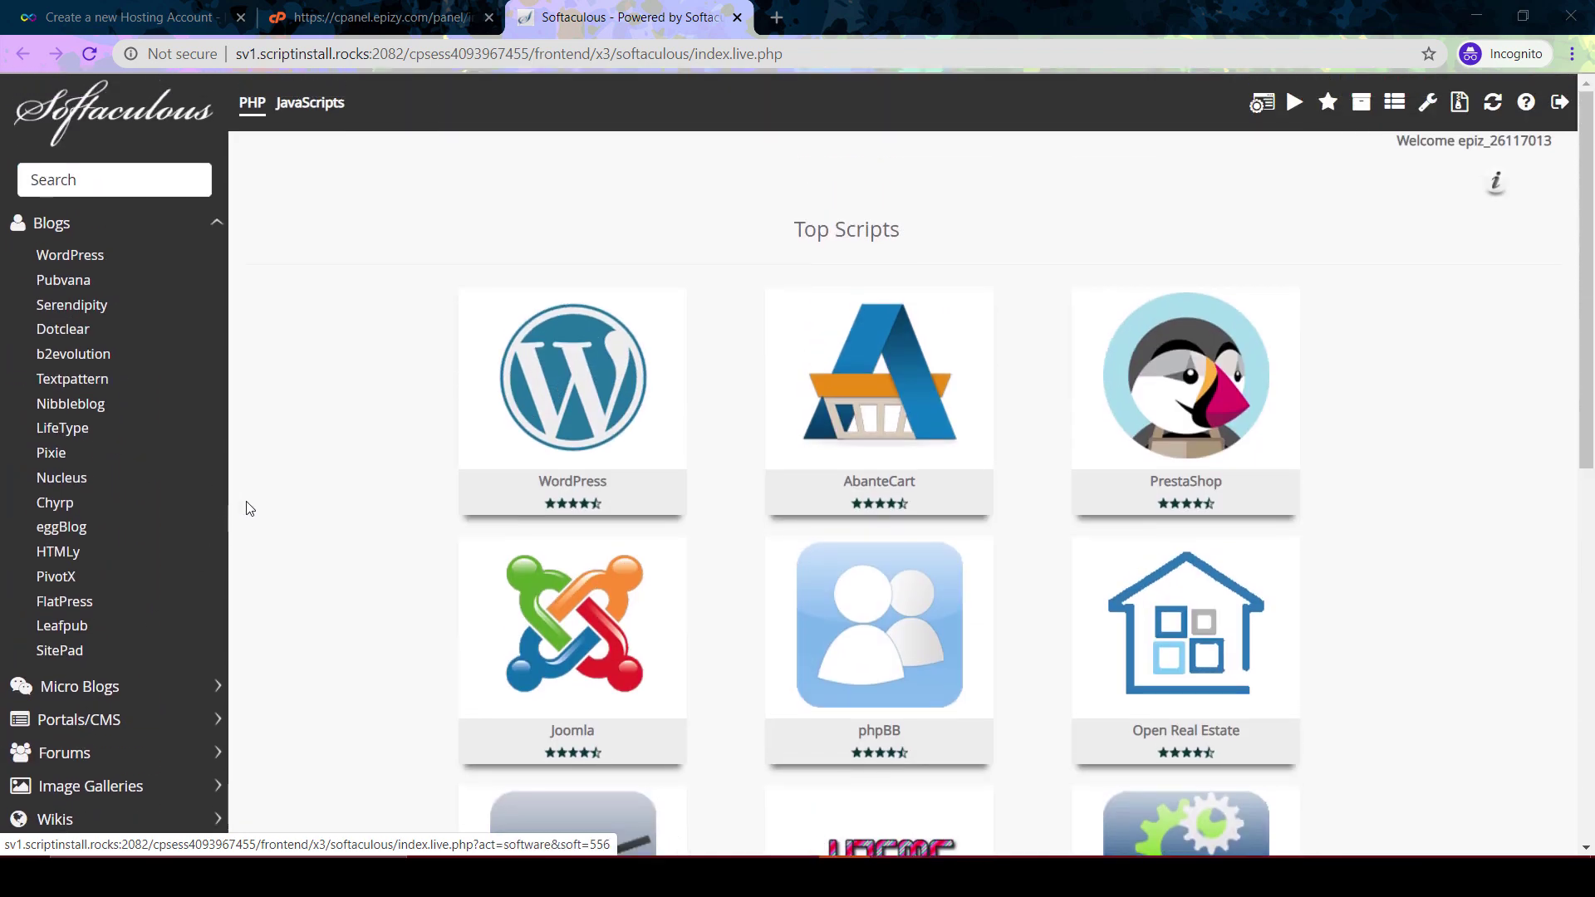
pyautogui.moveTo(532, 405)
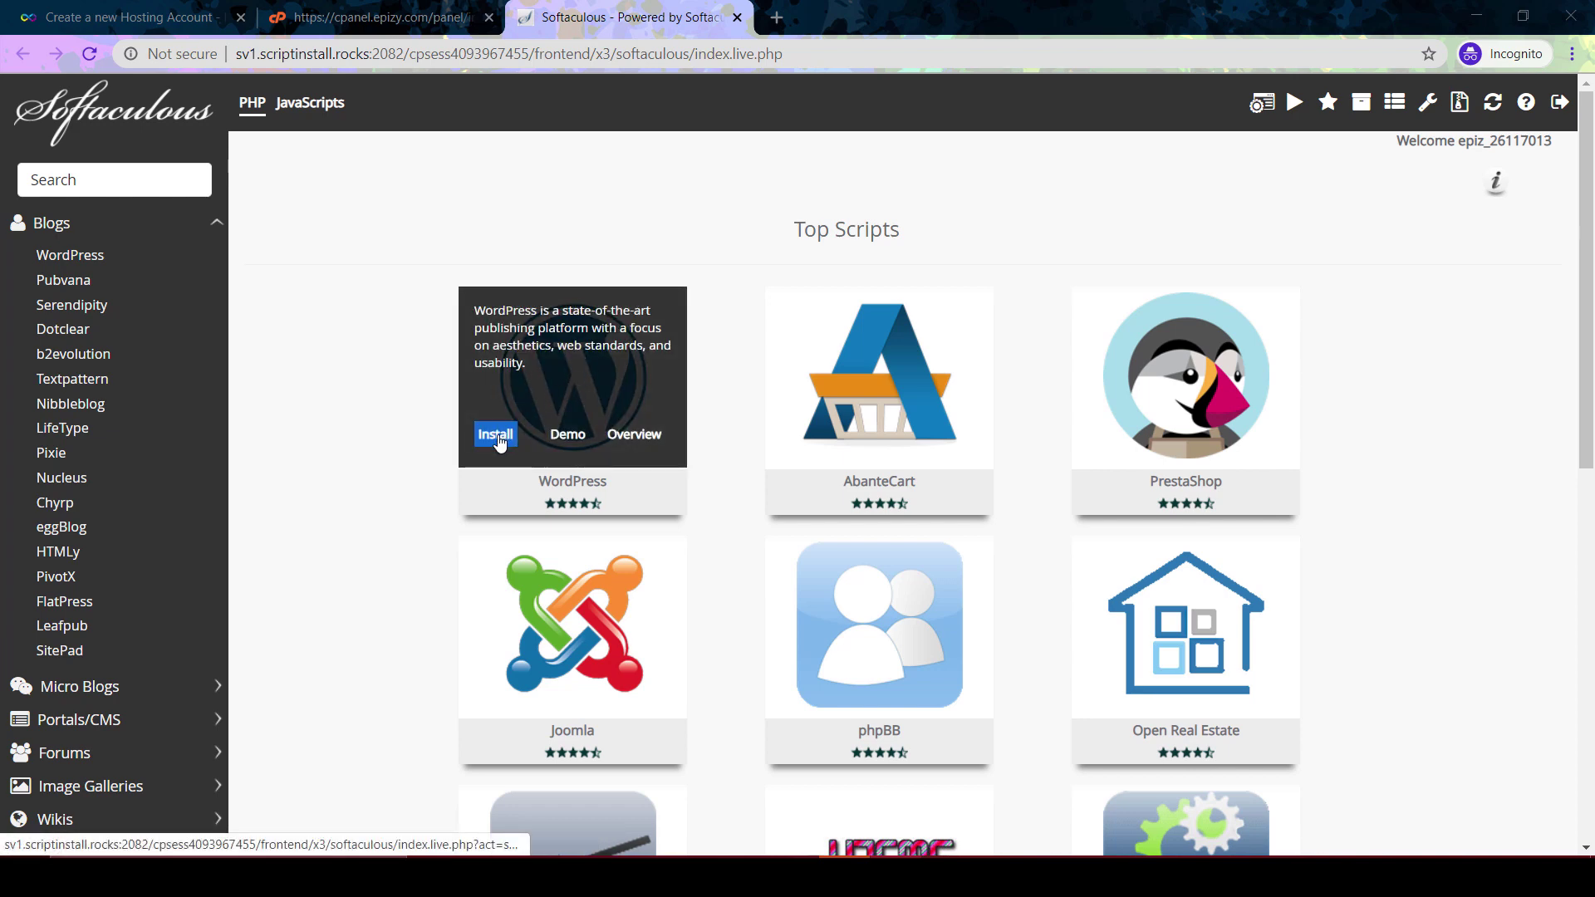
pyautogui.click(496, 435)
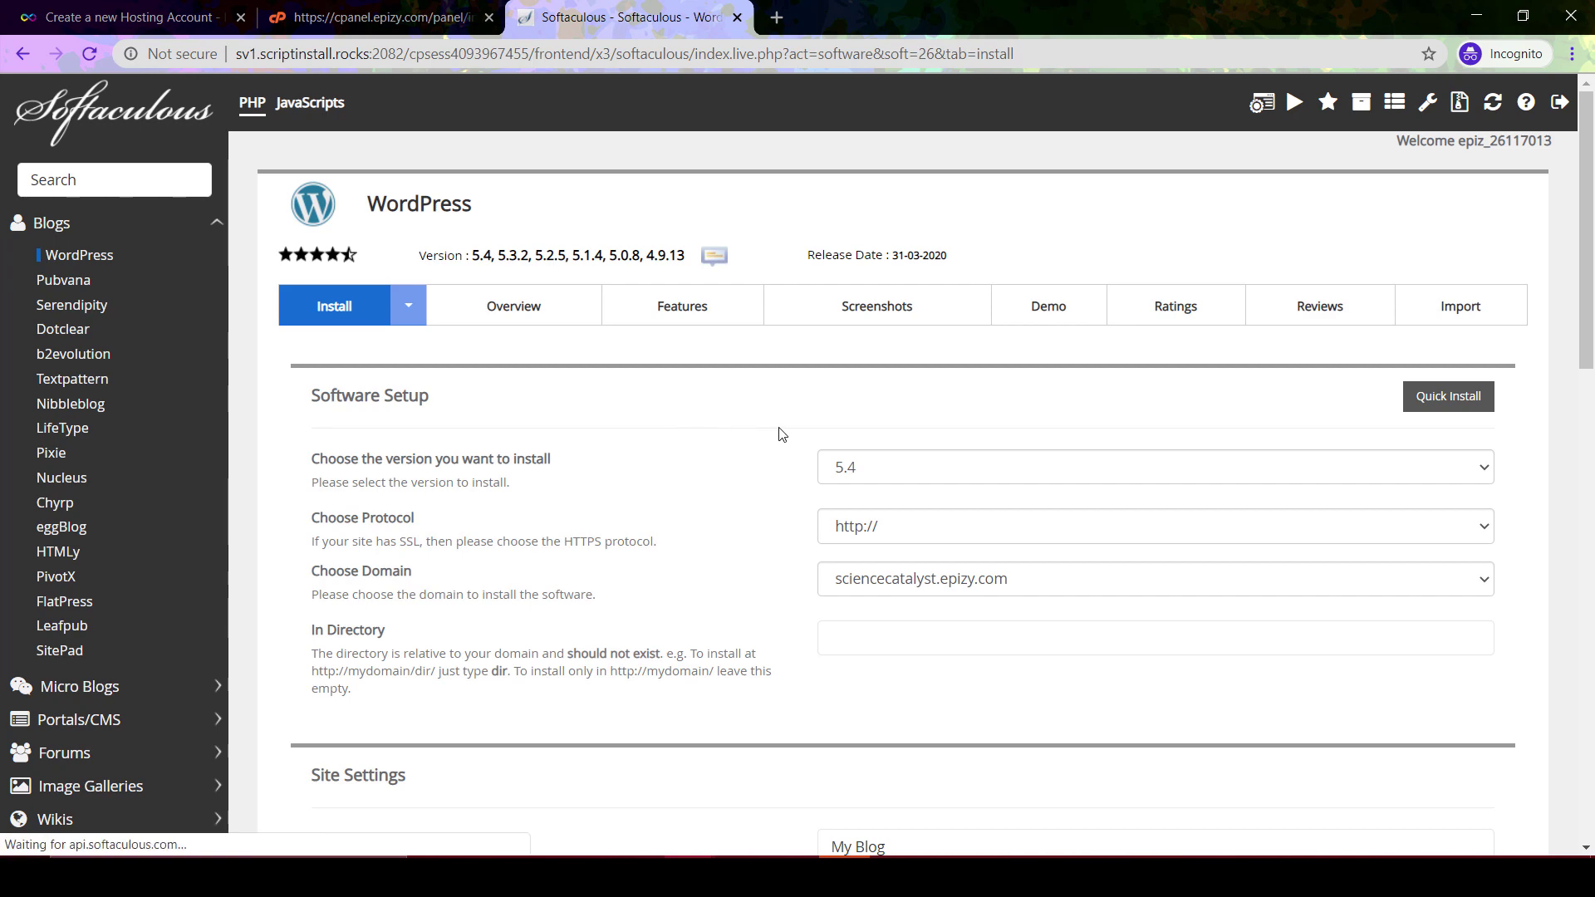
pyautogui.scroll(-2, 776, 447)
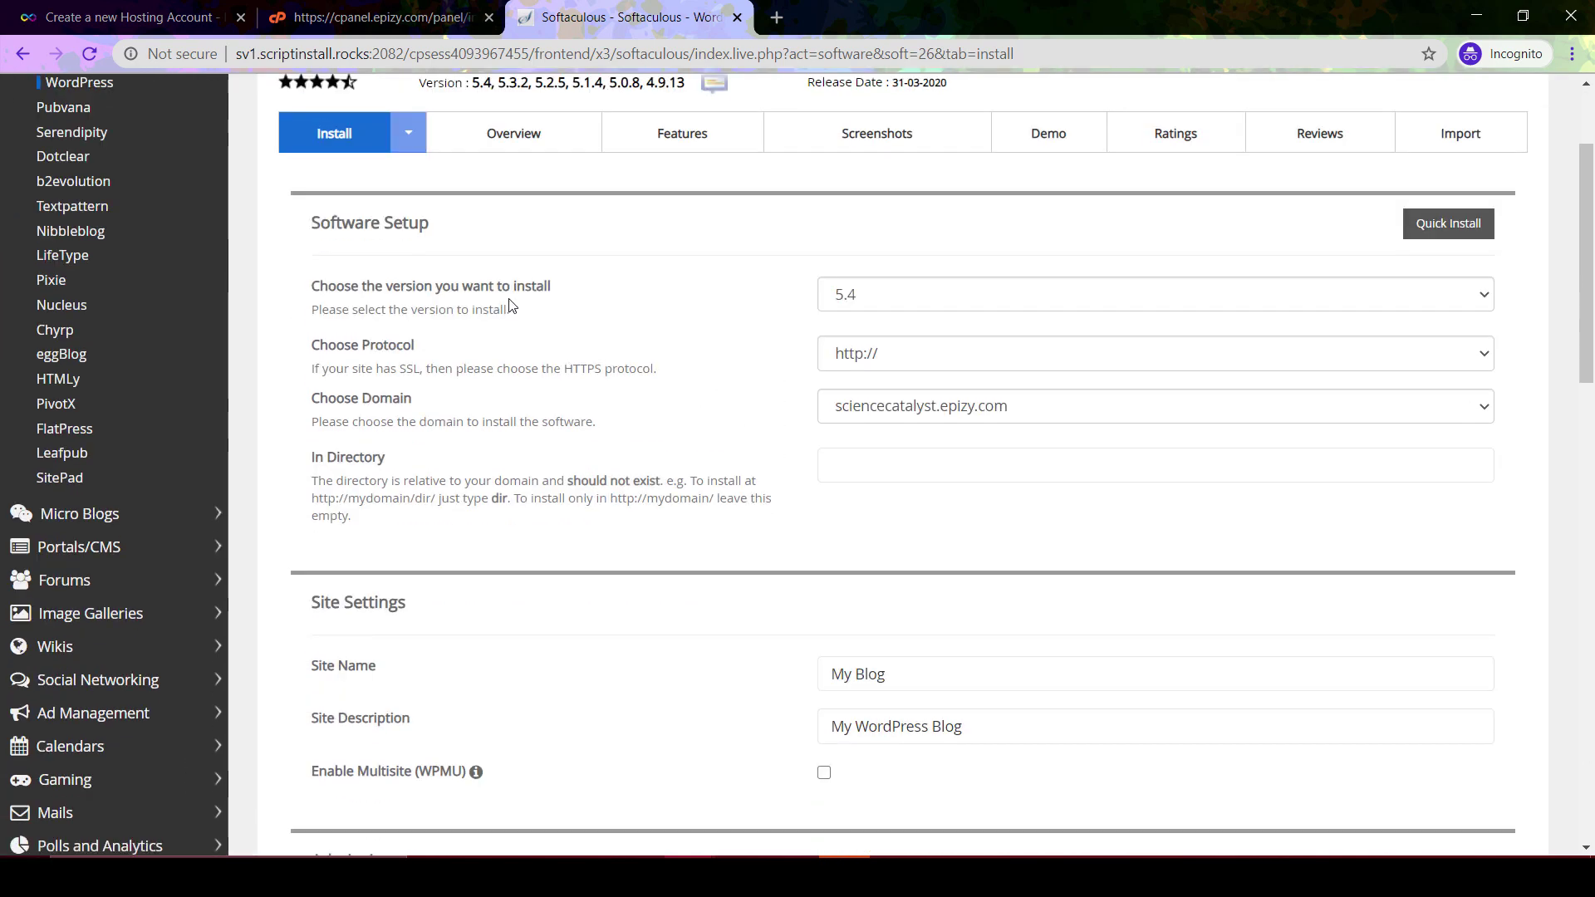
pyautogui.click(939, 299)
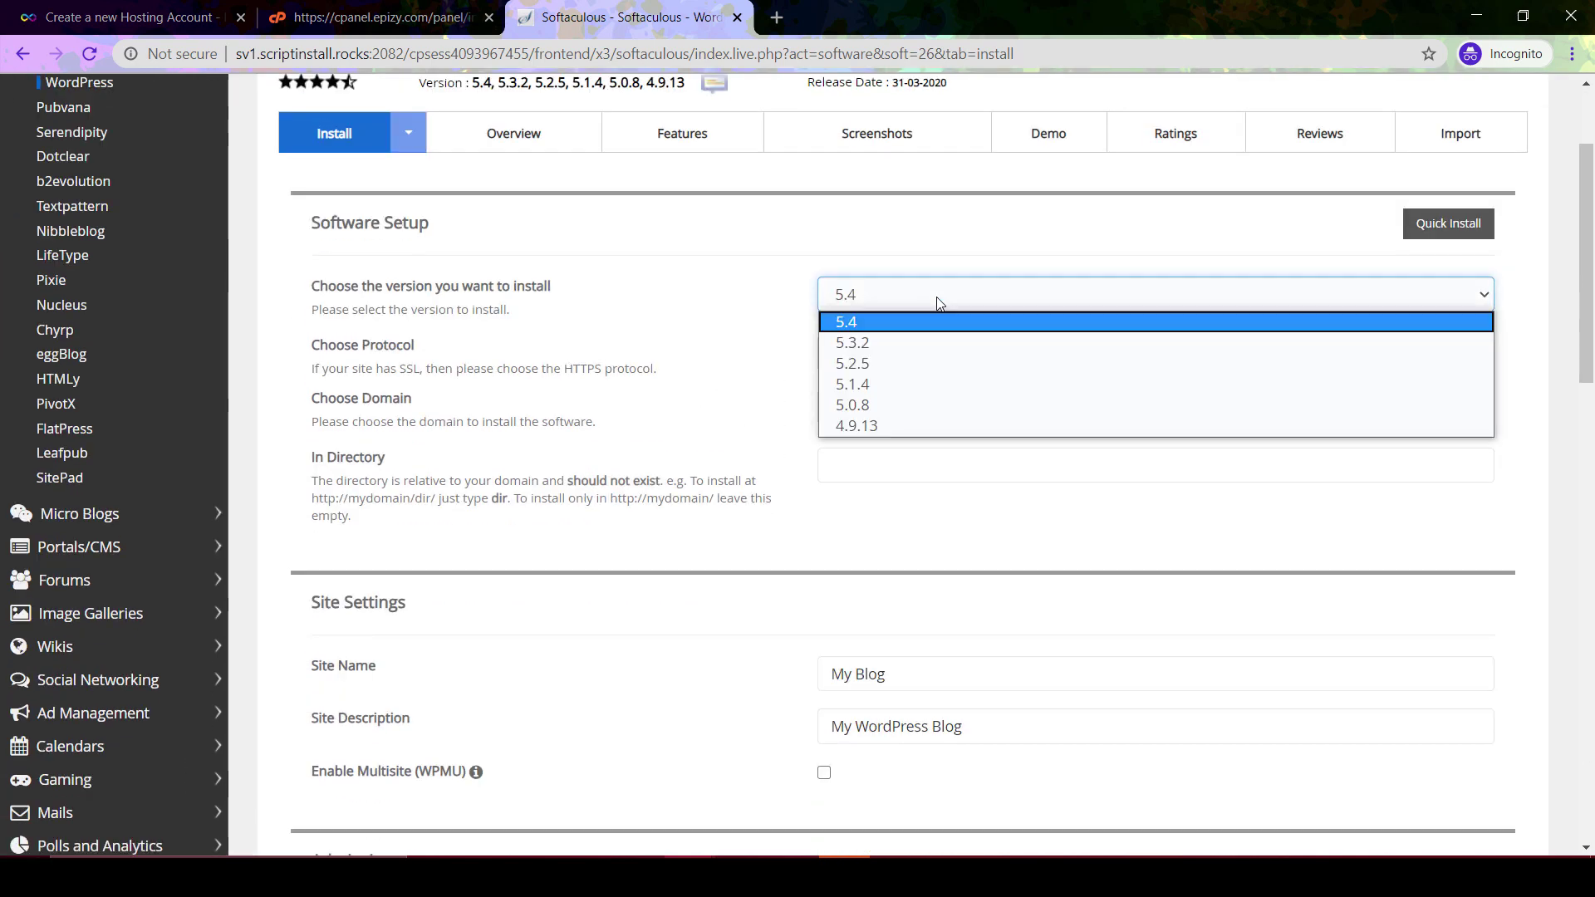
pyautogui.click(868, 325)
pyautogui.scroll(1, 758, 463)
pyautogui.scroll(-2, 758, 463)
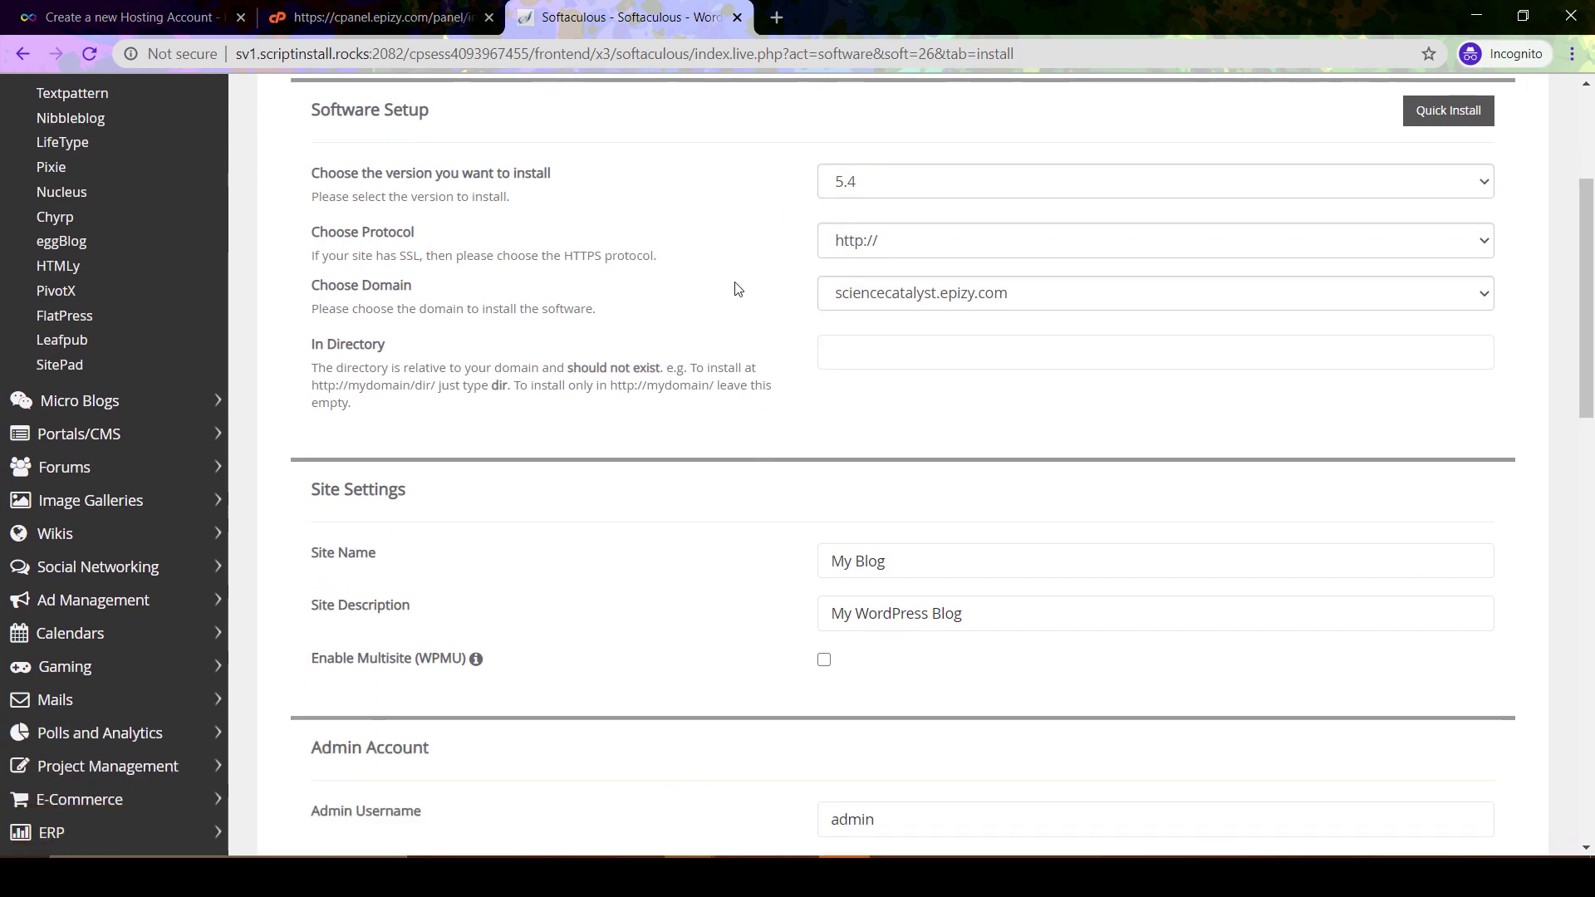
pyautogui.click(932, 294)
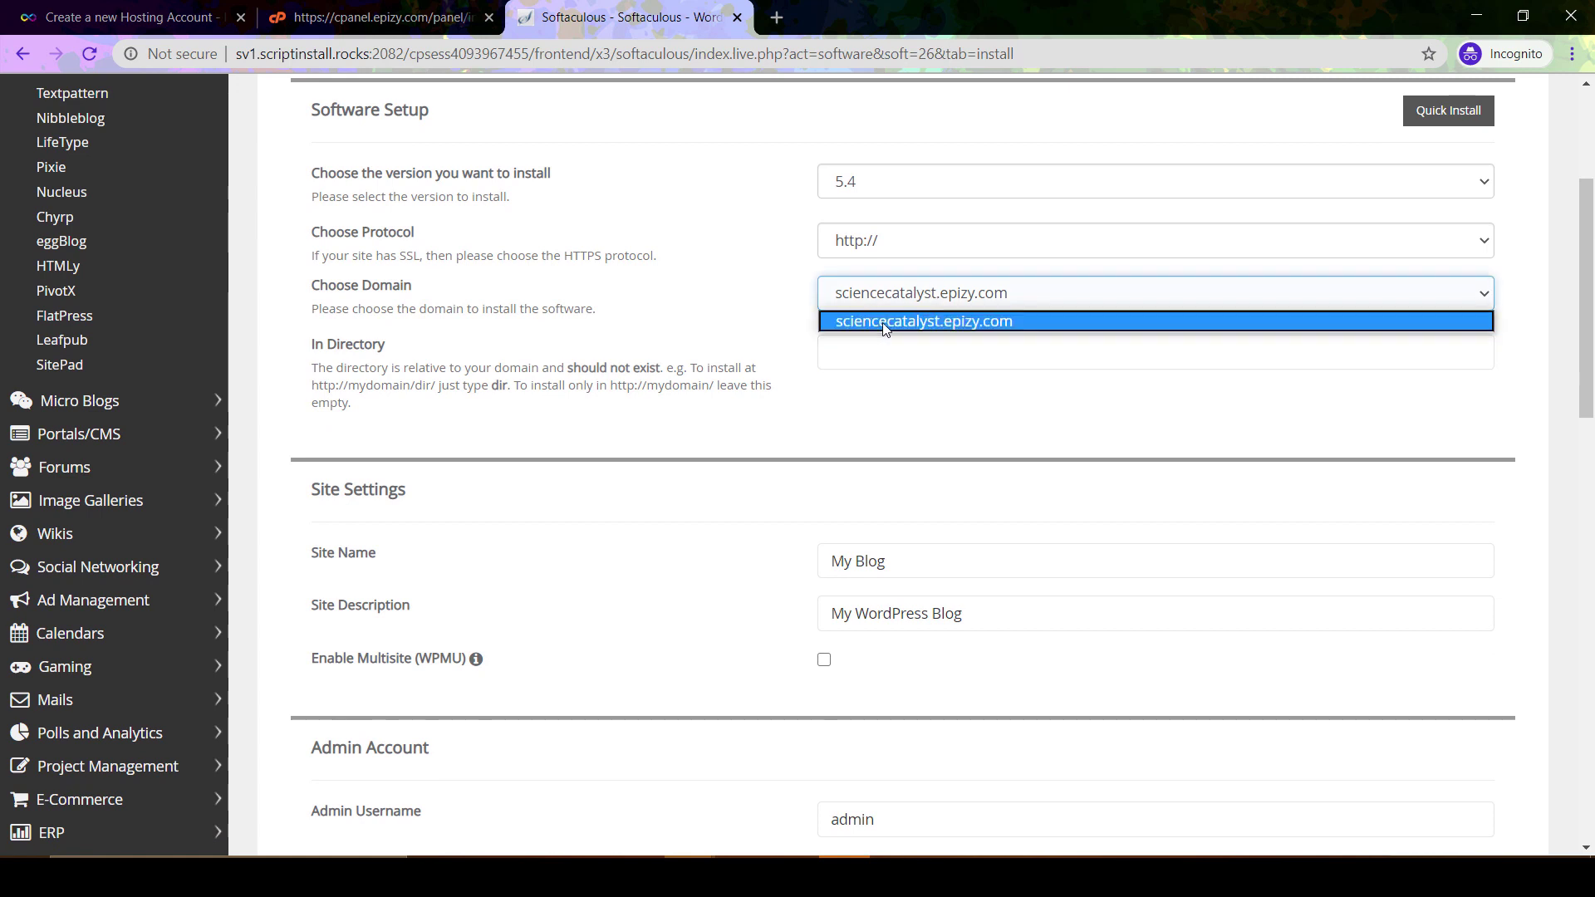
pyautogui.click(756, 321)
pyautogui.scroll(-3, 779, 390)
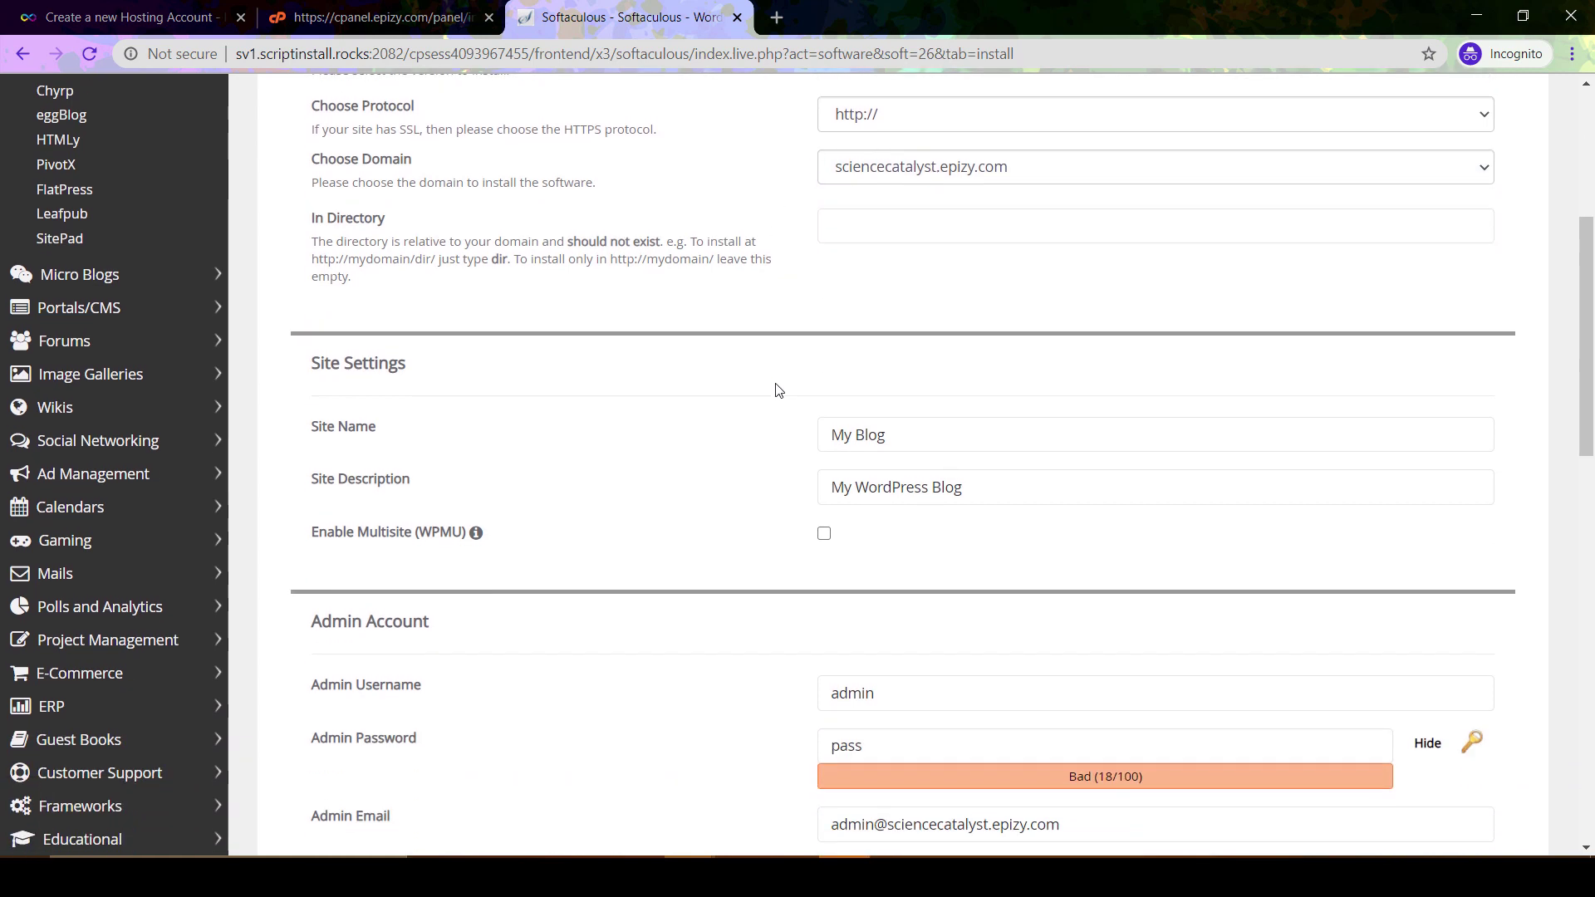
pyautogui.click(902, 153)
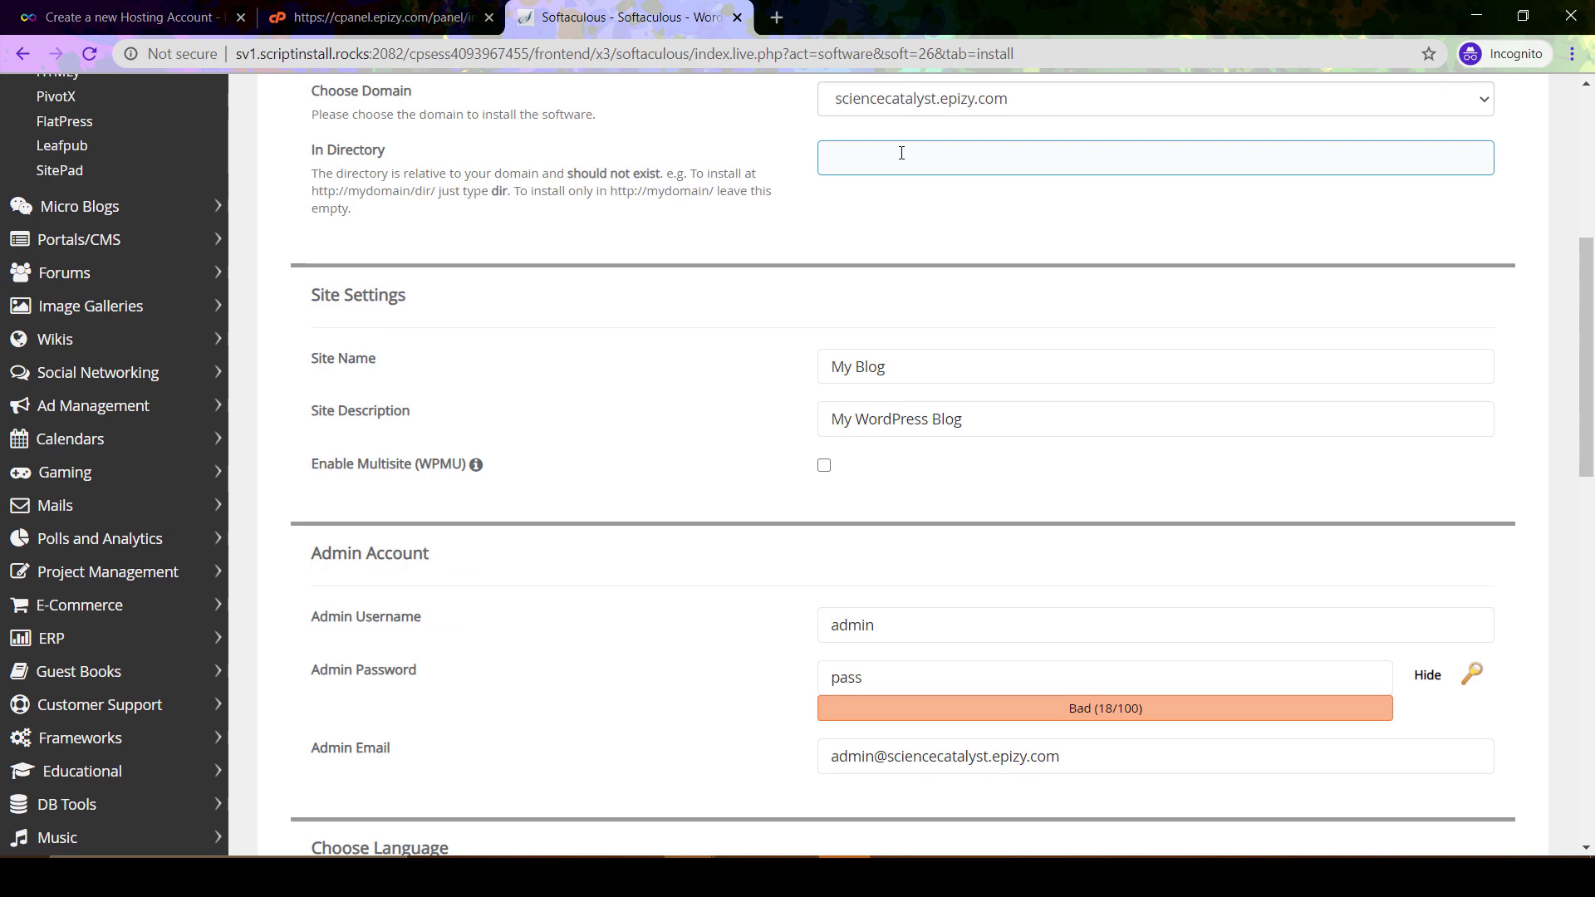
# Replace the default site name with 'Science Catalyst'
pyautogui.click(787, 312)
pyautogui.scroll(-2, 787, 313)
pyautogui.click(919, 218)
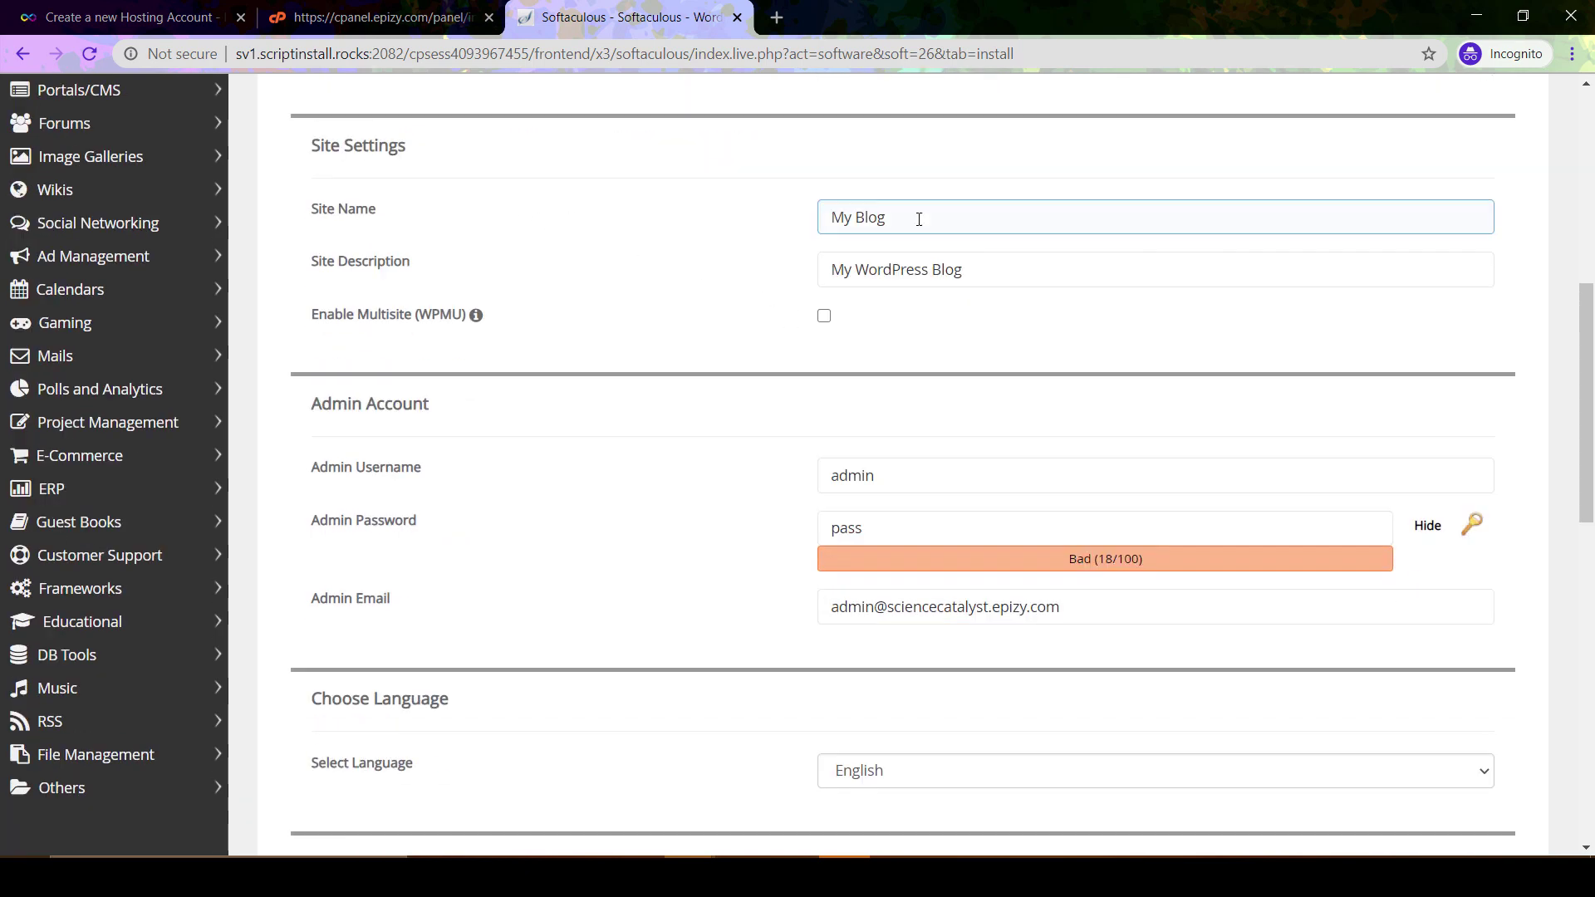
pyautogui.tripleClick(917, 218)
pyautogui.scroll(4, 735, 355)
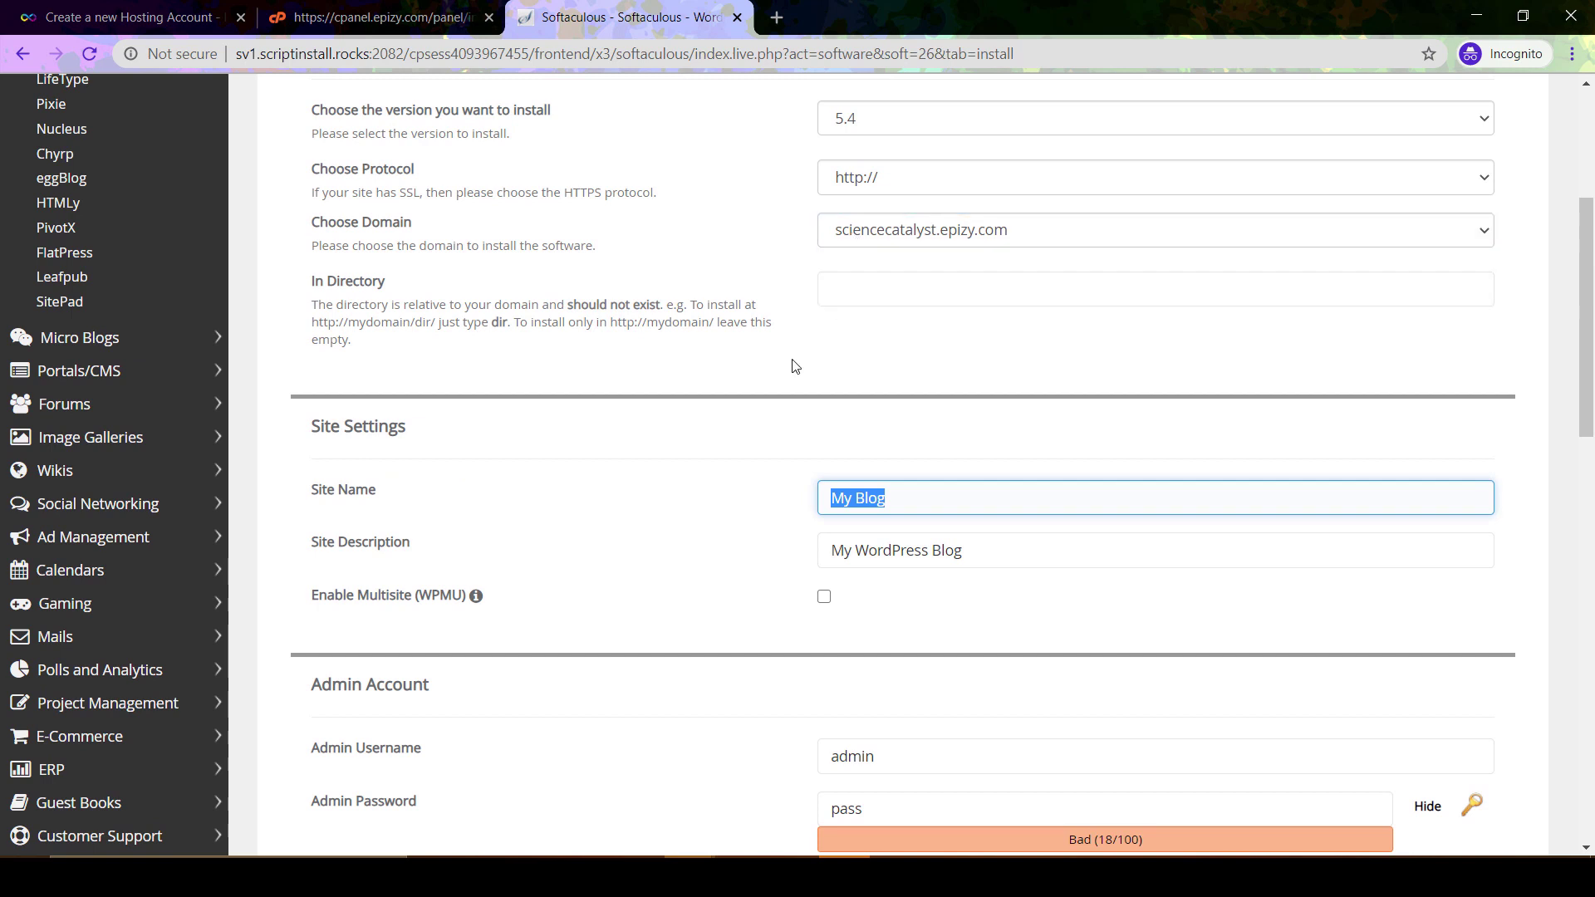
pyautogui.scroll(-1, 793, 366)
pyautogui.write('Sci')
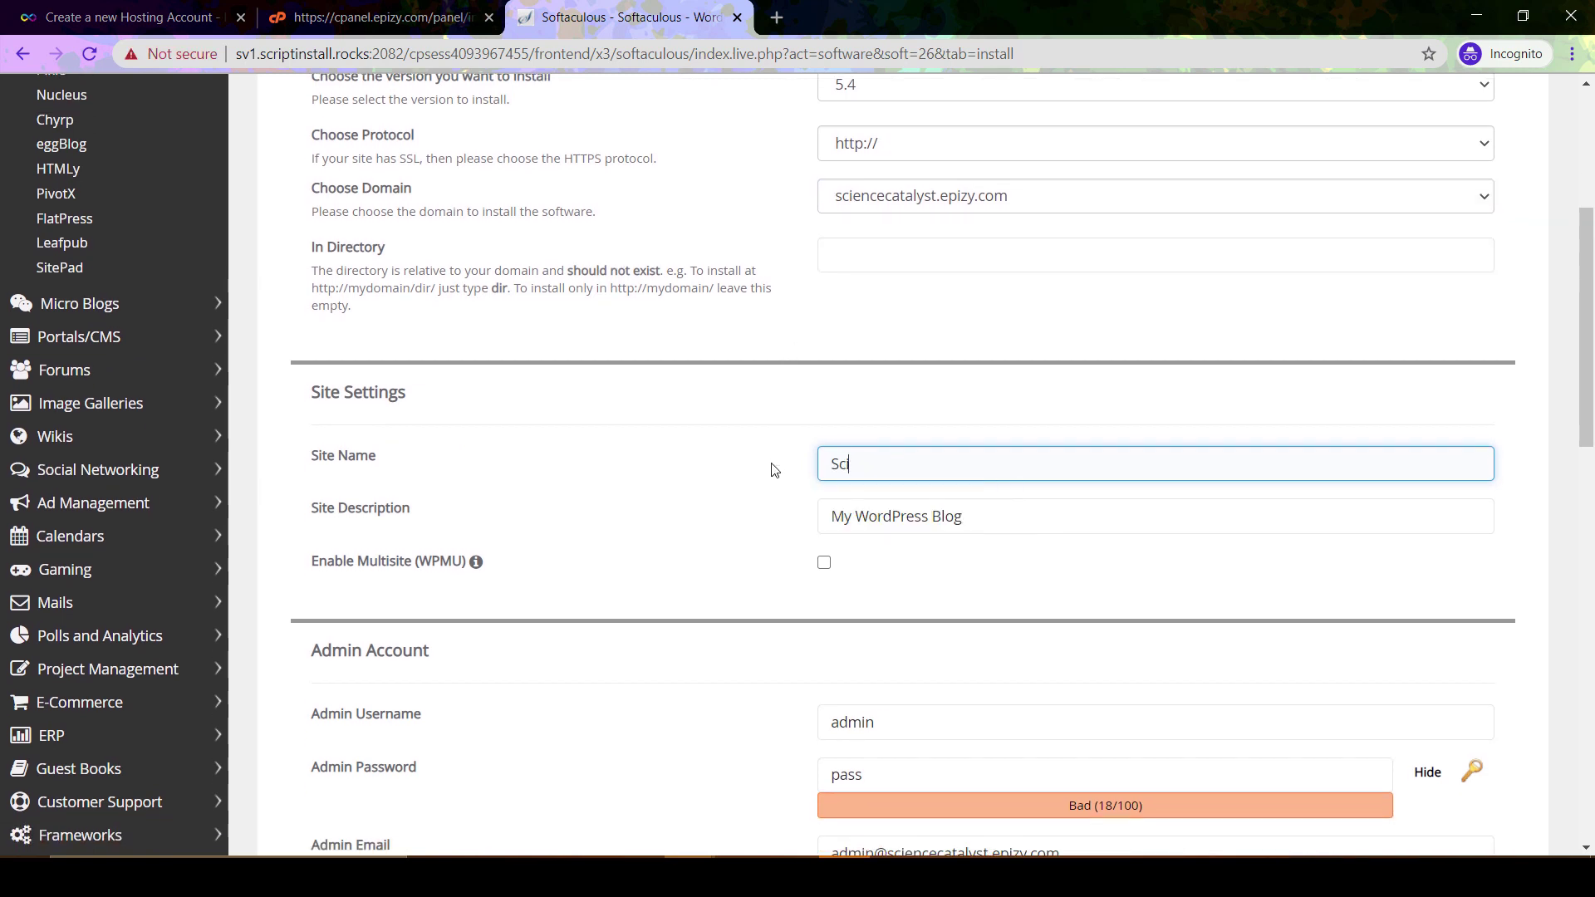
pyautogui.write('ence Catalyst')
# Set the site description to 'Blogging on Science', leaving multisite disabled
pyautogui.press('Tab')
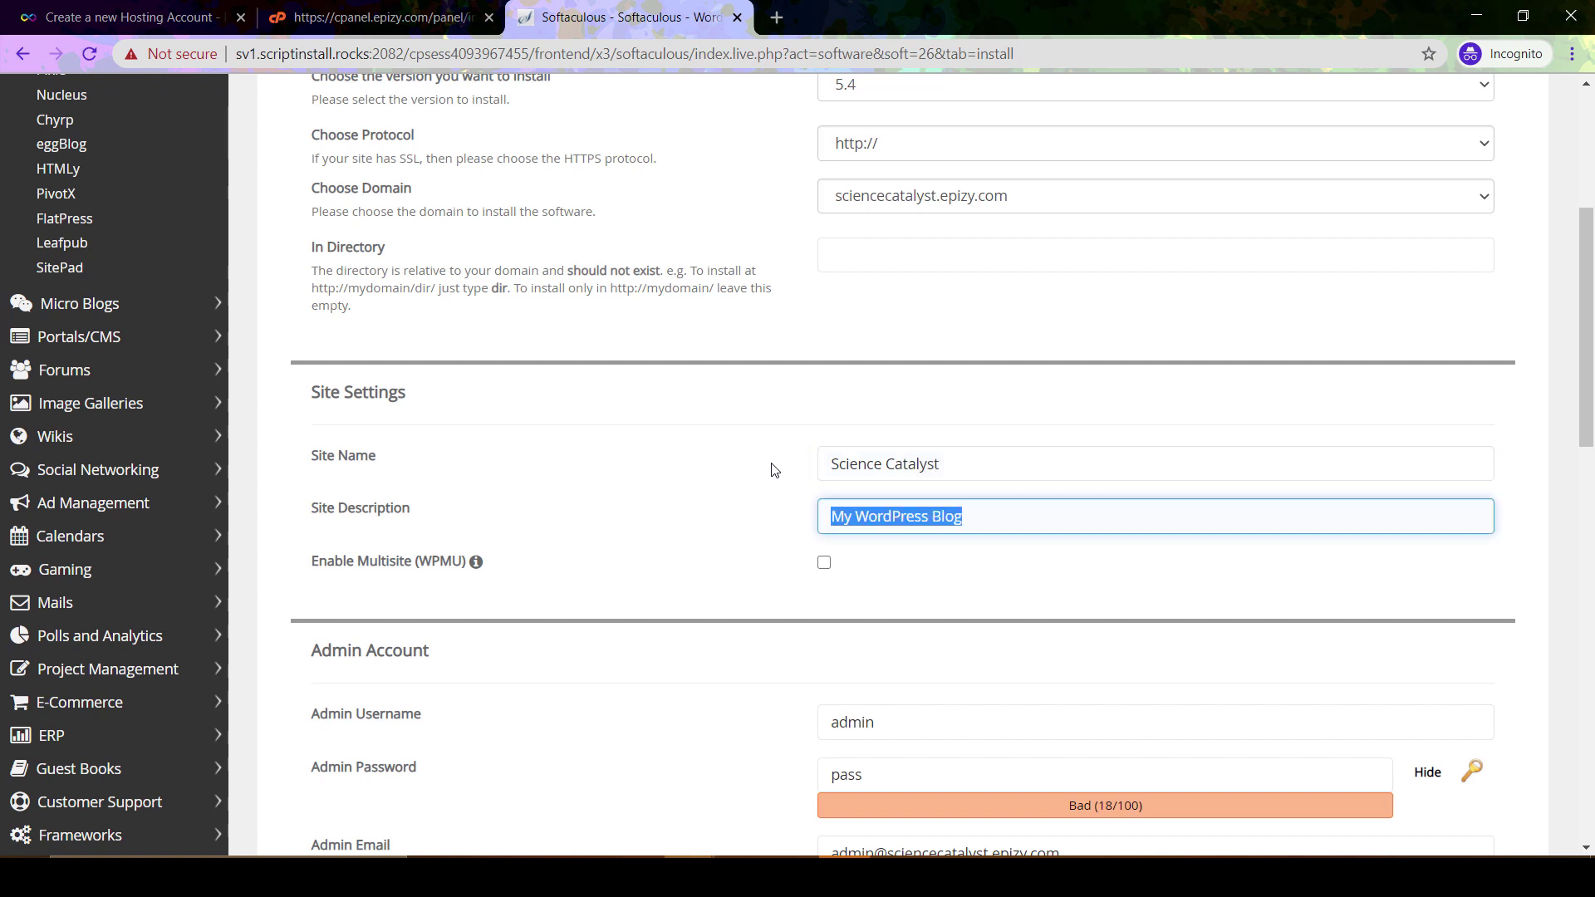
pyautogui.write('B')
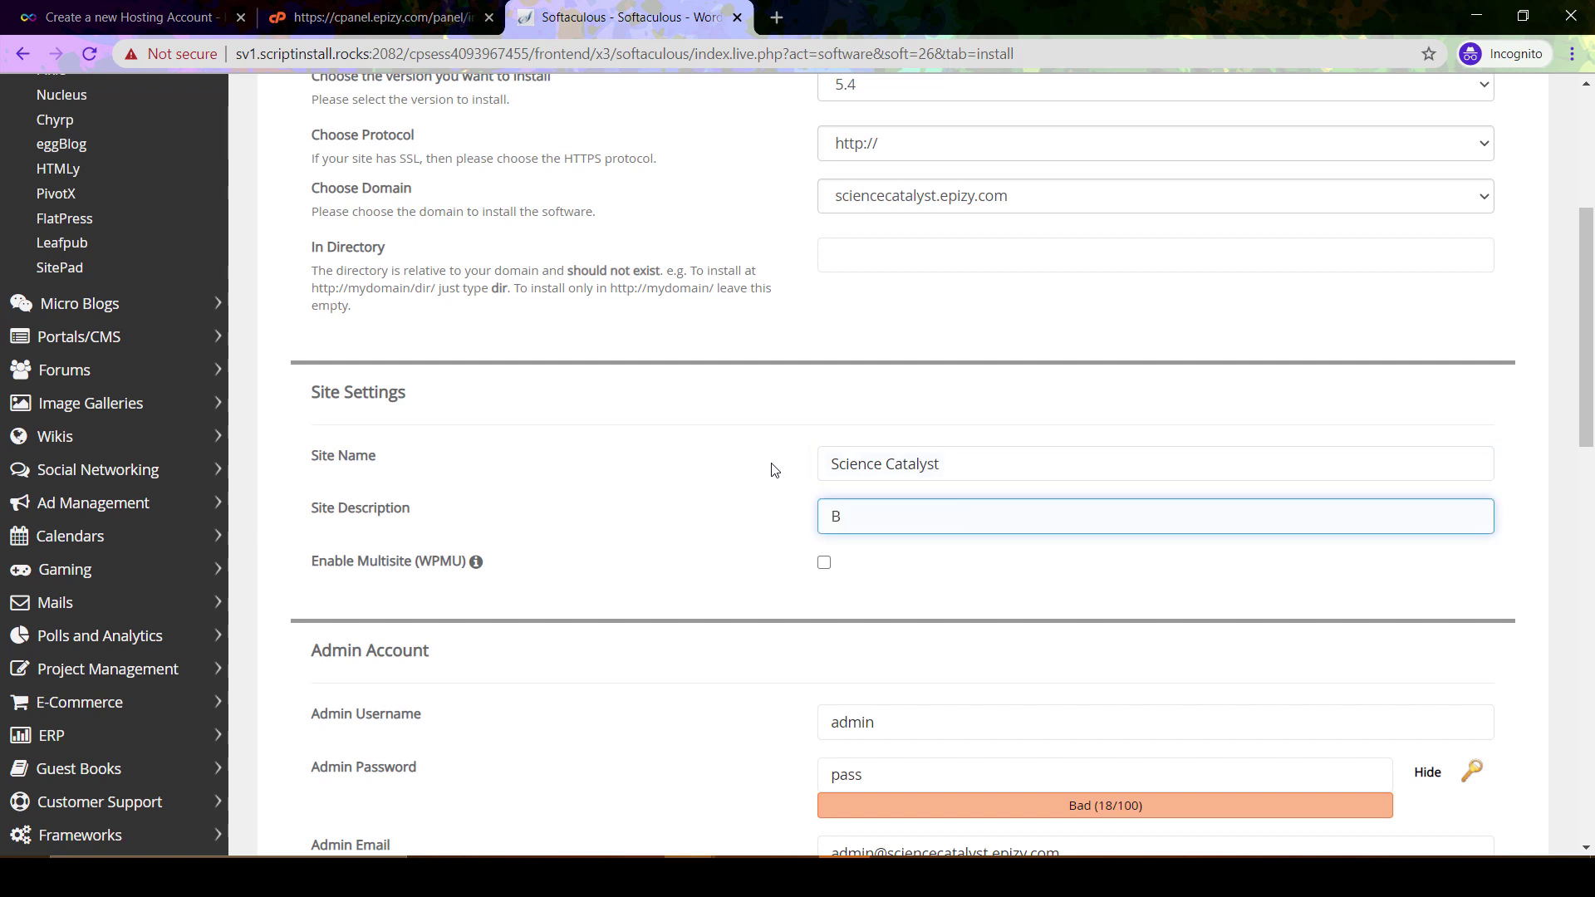
pyautogui.write('logging on Science')
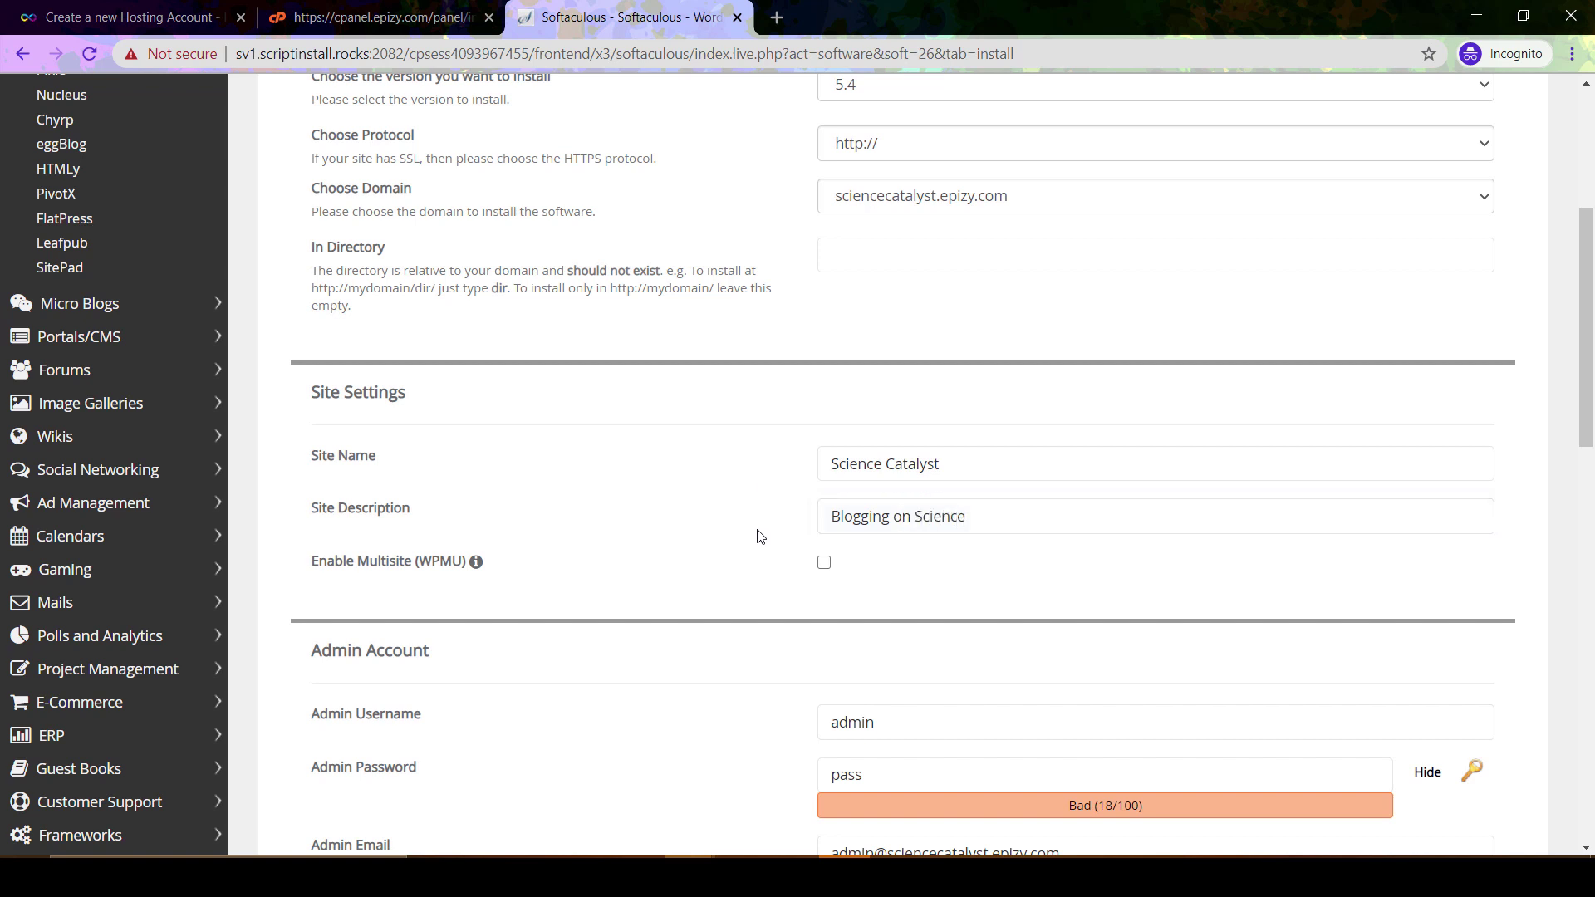
pyautogui.scroll(-2, 755, 538)
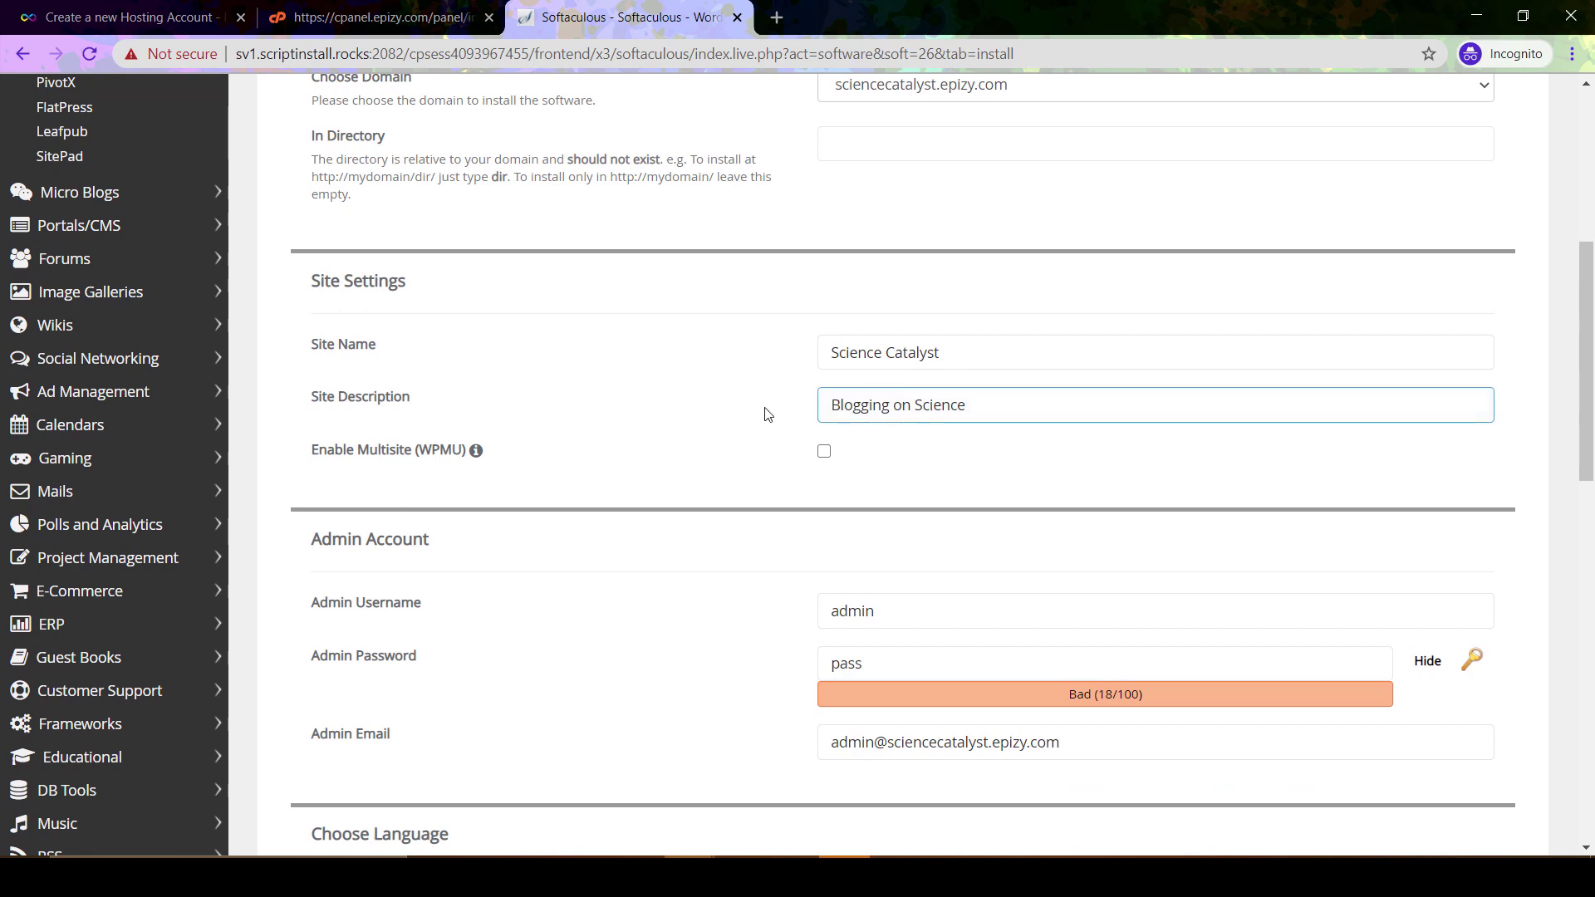
pyautogui.click(767, 414)
pyautogui.scroll(-5, 768, 414)
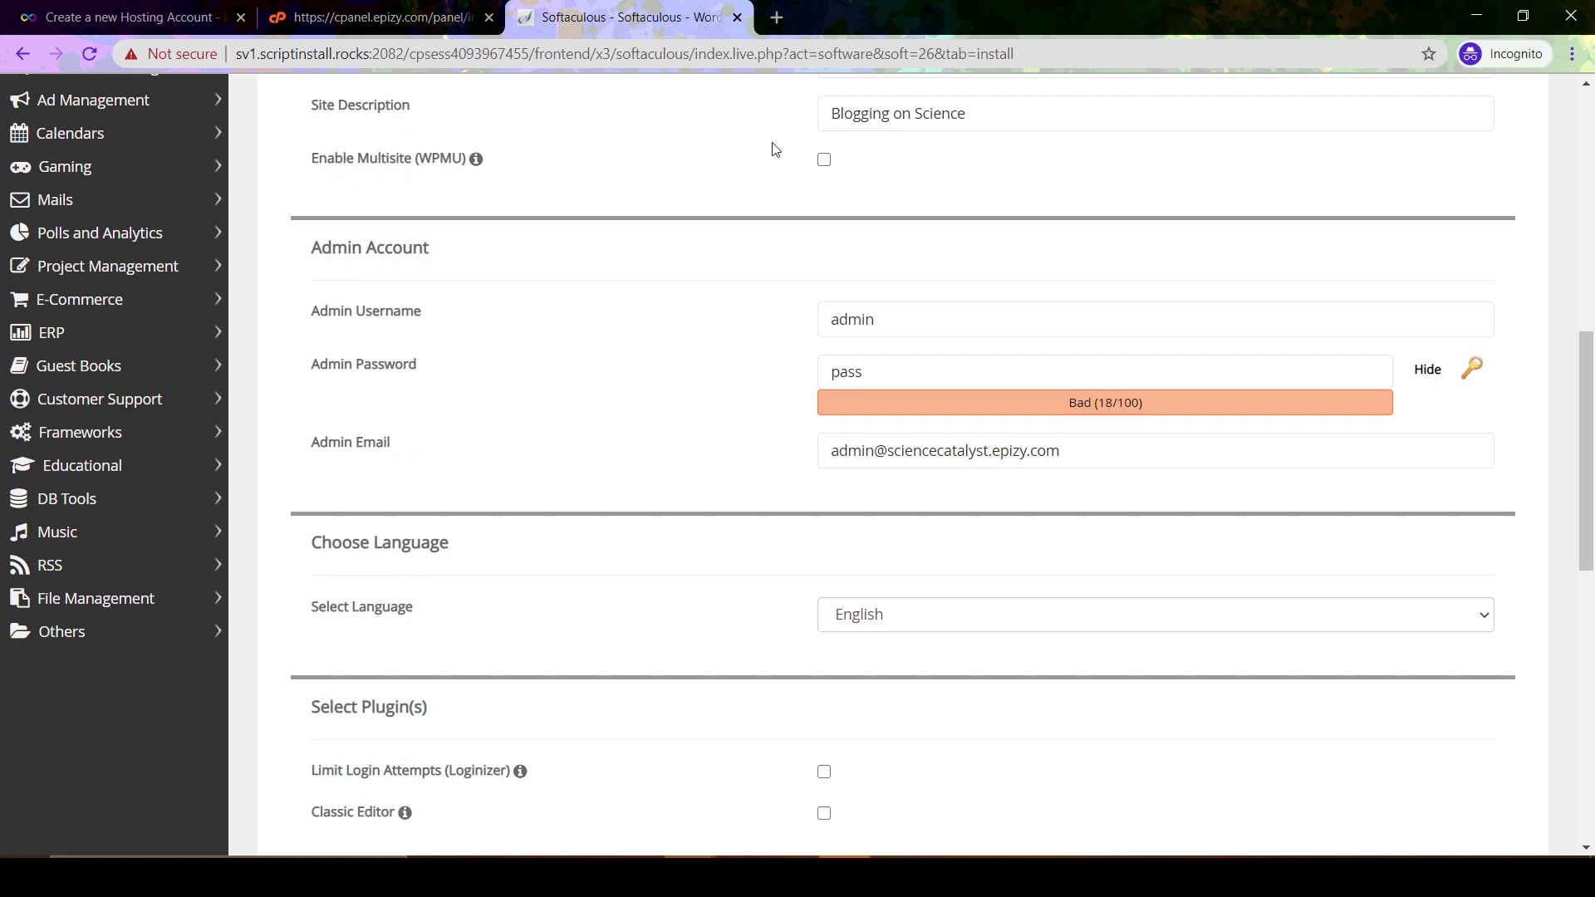
pyautogui.scroll(-1, 729, 344)
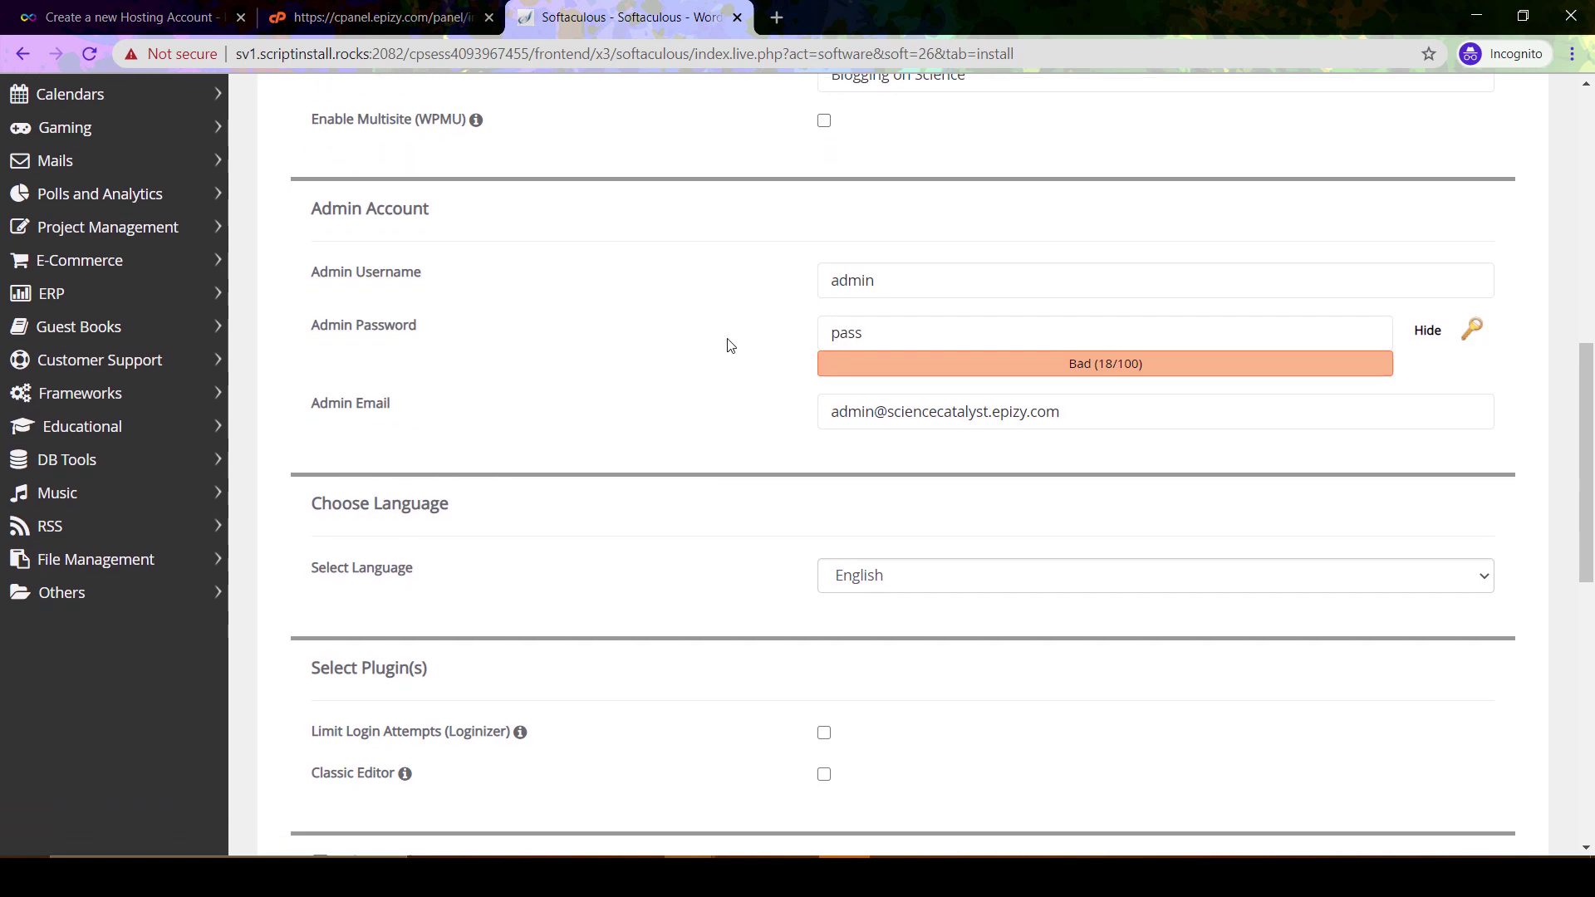
pyautogui.scroll(1, 730, 345)
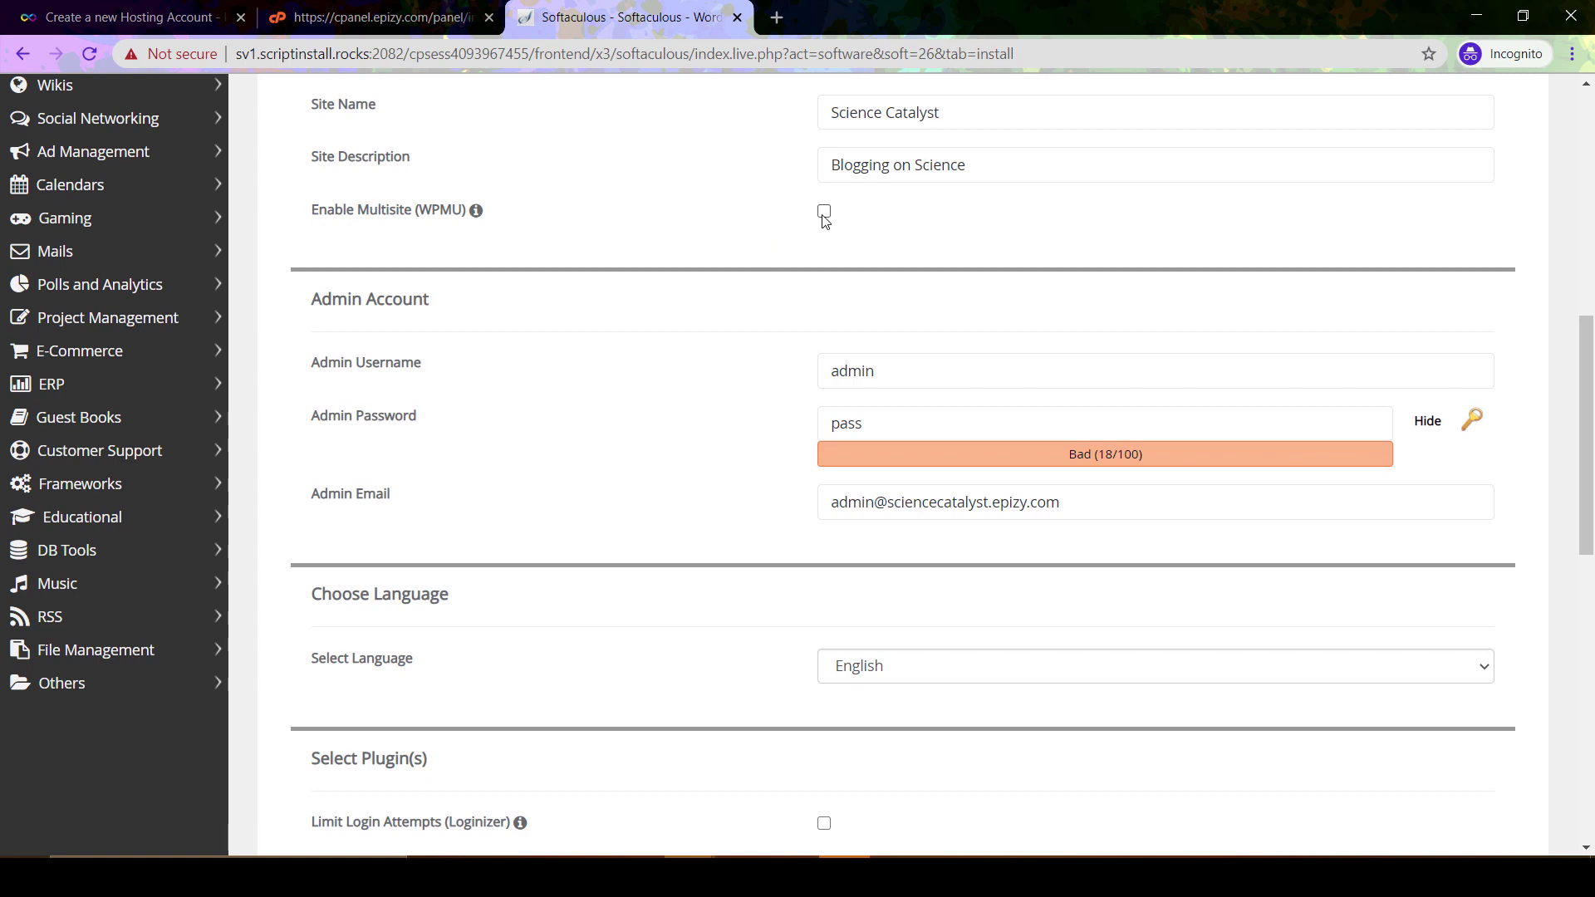
pyautogui.scroll(-2, 744, 381)
# Replace the default admin username and keep English as the site language
pyautogui.click(381, 233)
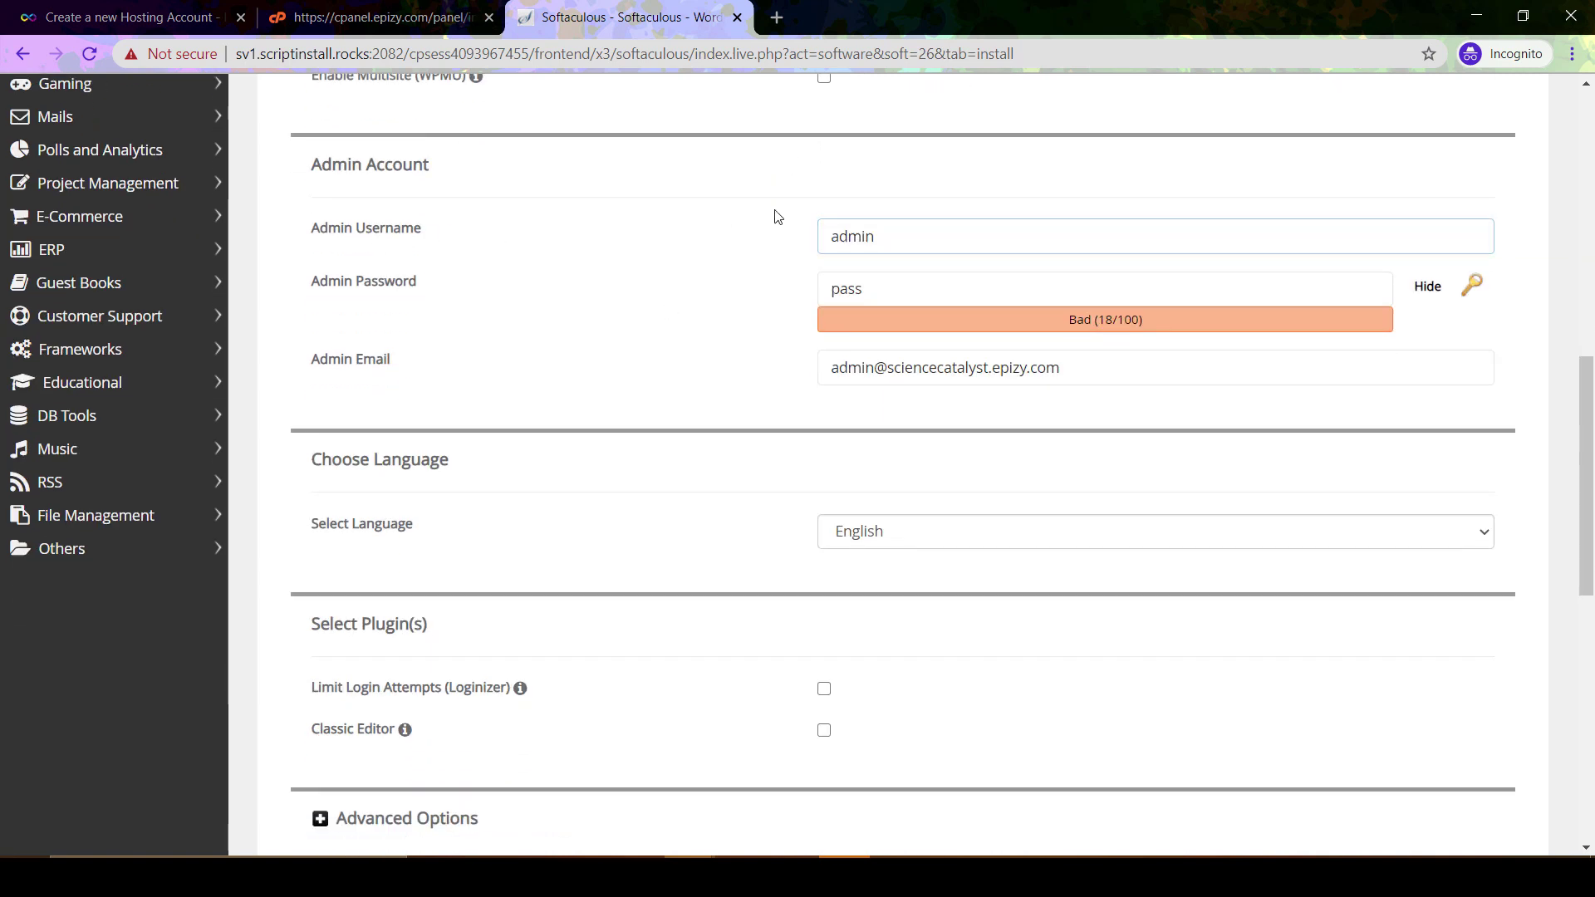
pyautogui.doubleClick(891, 235)
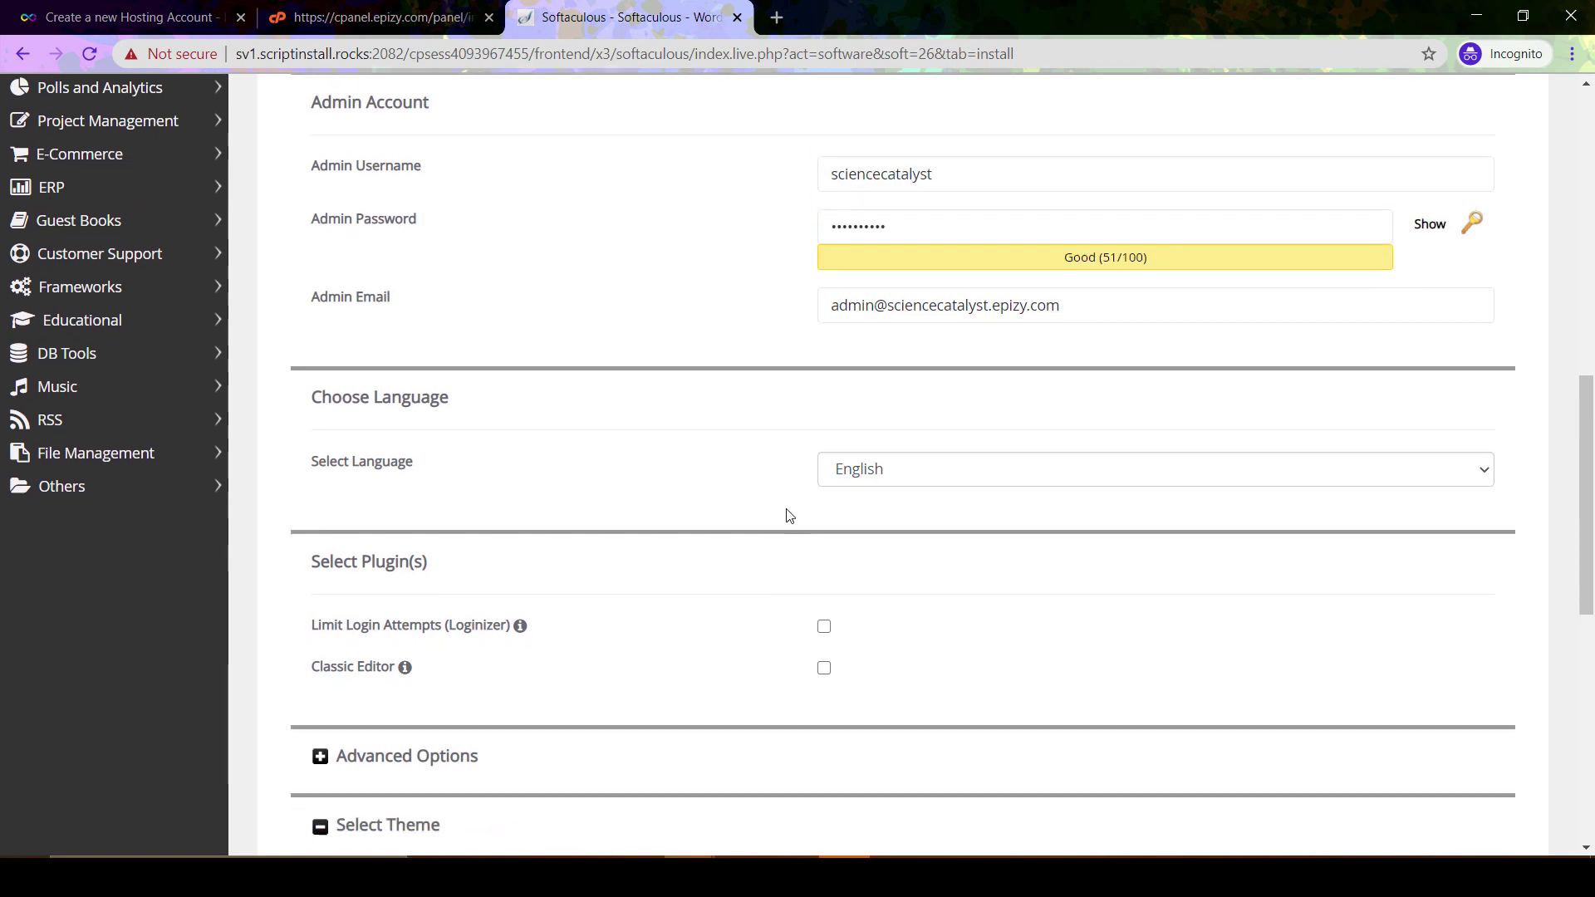
pyautogui.scroll(-1, 787, 515)
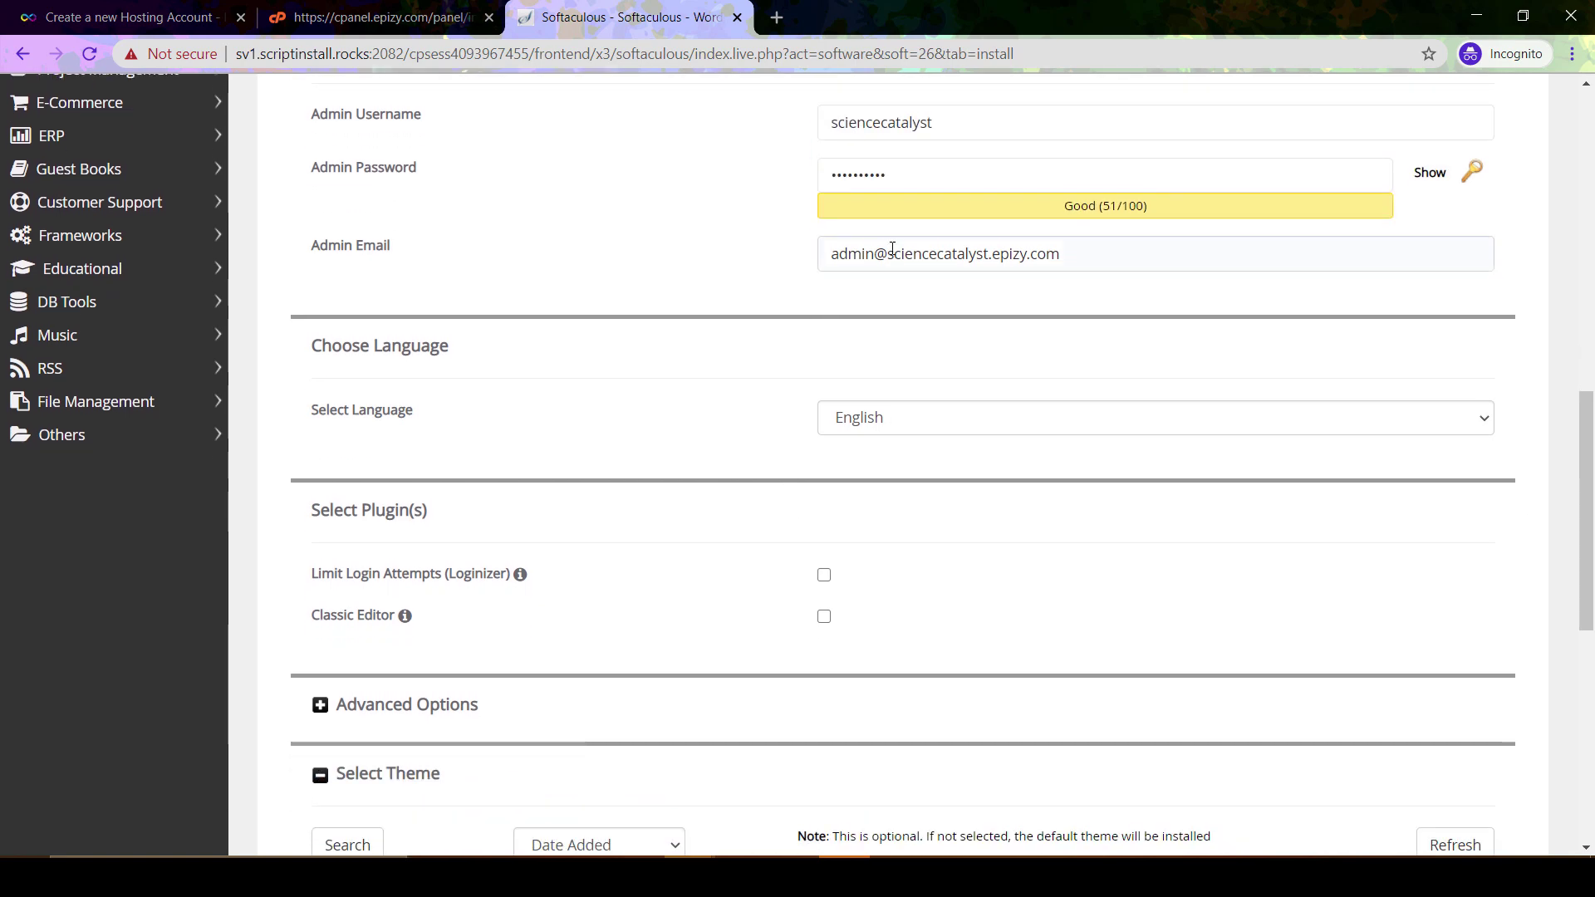
pyautogui.scroll(-1, 786, 371)
pyautogui.click(860, 317)
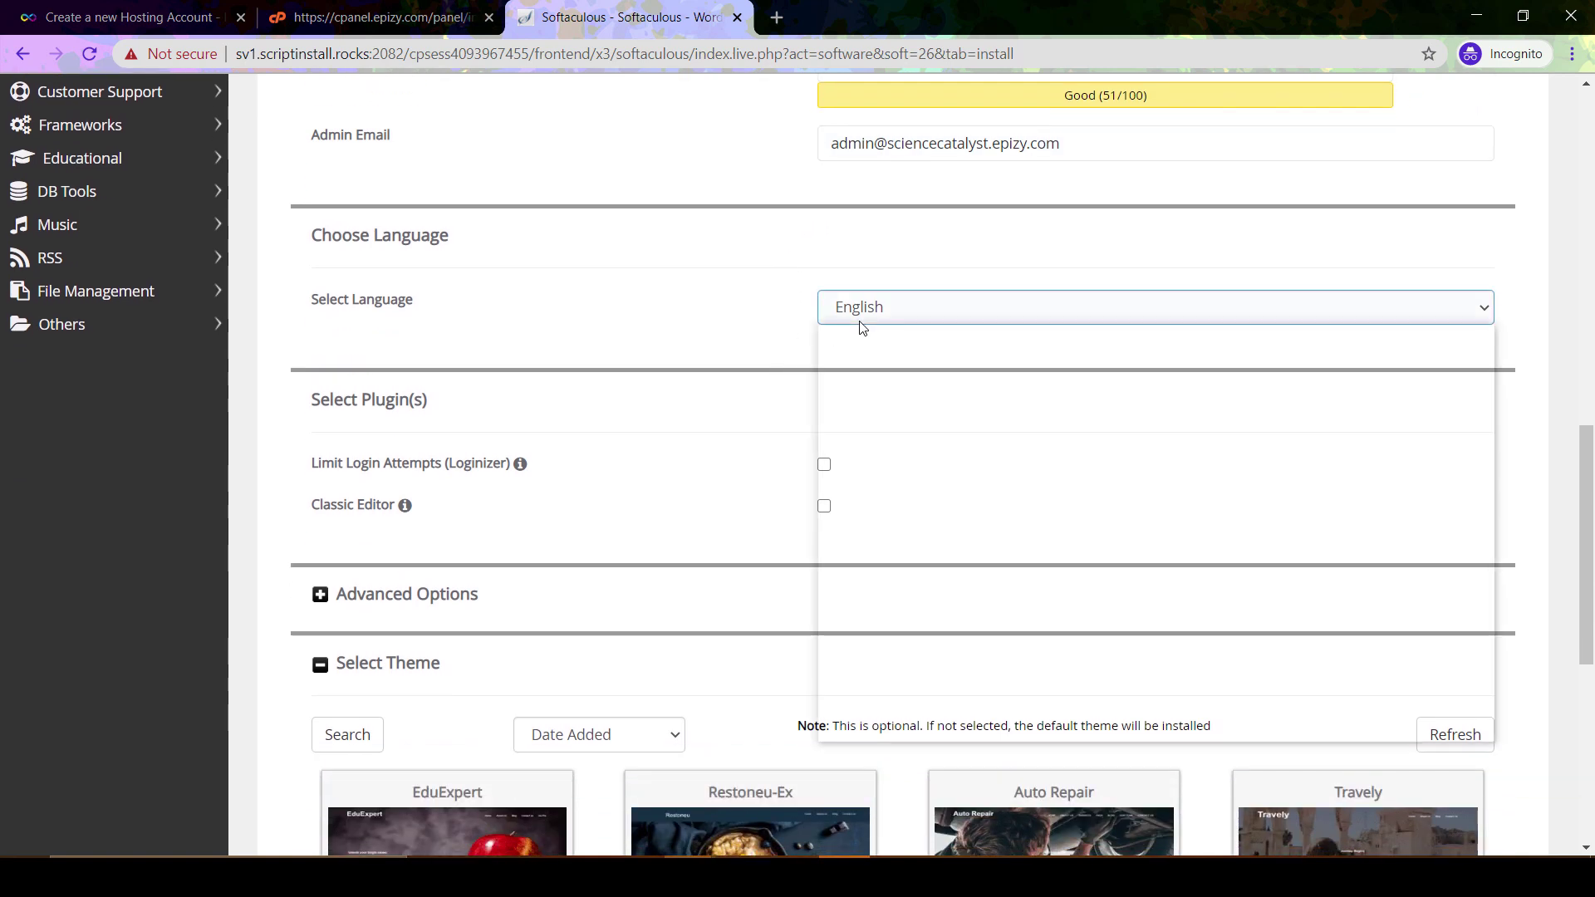
pyautogui.click(719, 284)
pyautogui.scroll(-3, 756, 349)
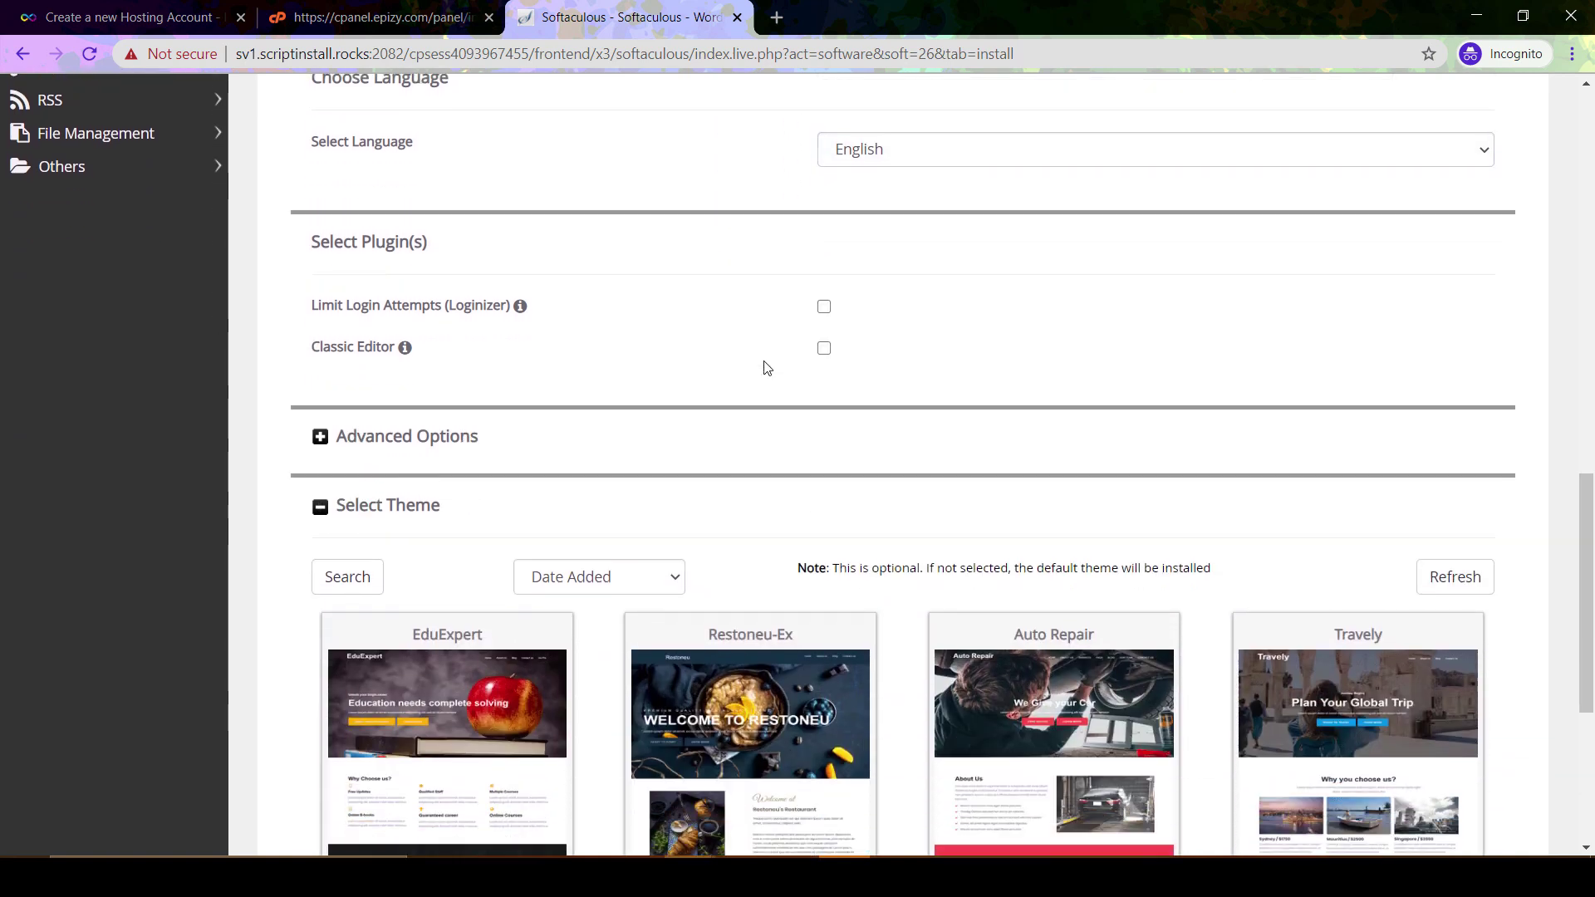
pyautogui.scroll(-2, 705, 245)
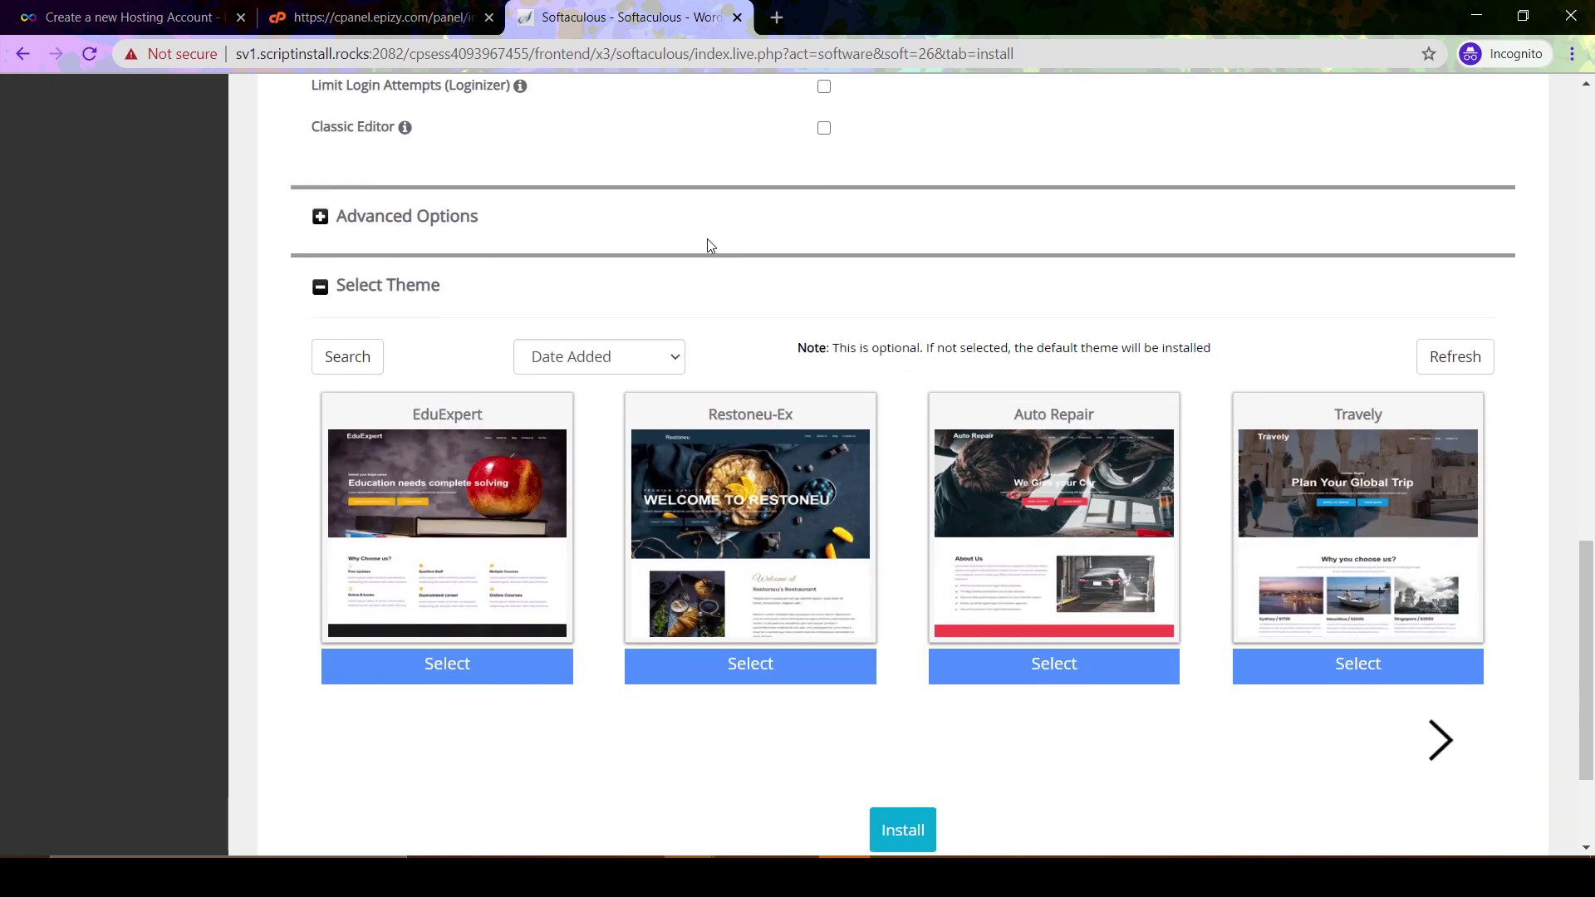
# Expand Advanced Options and review the database name w345, auto-upgrade and backup settings
pyautogui.click(369, 208)
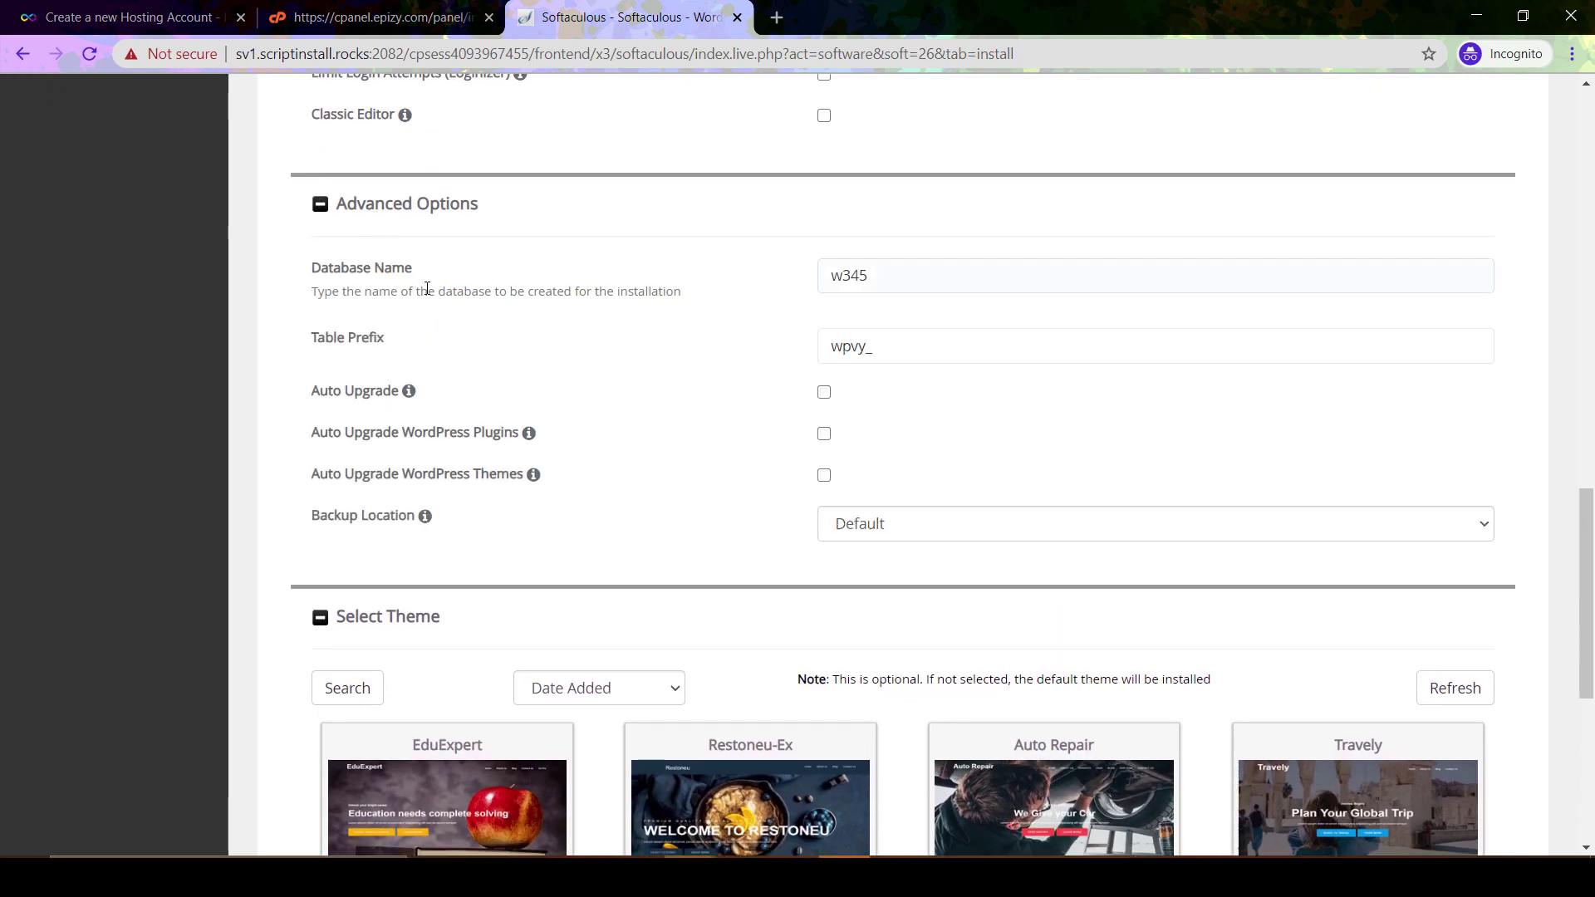
pyautogui.click(895, 274)
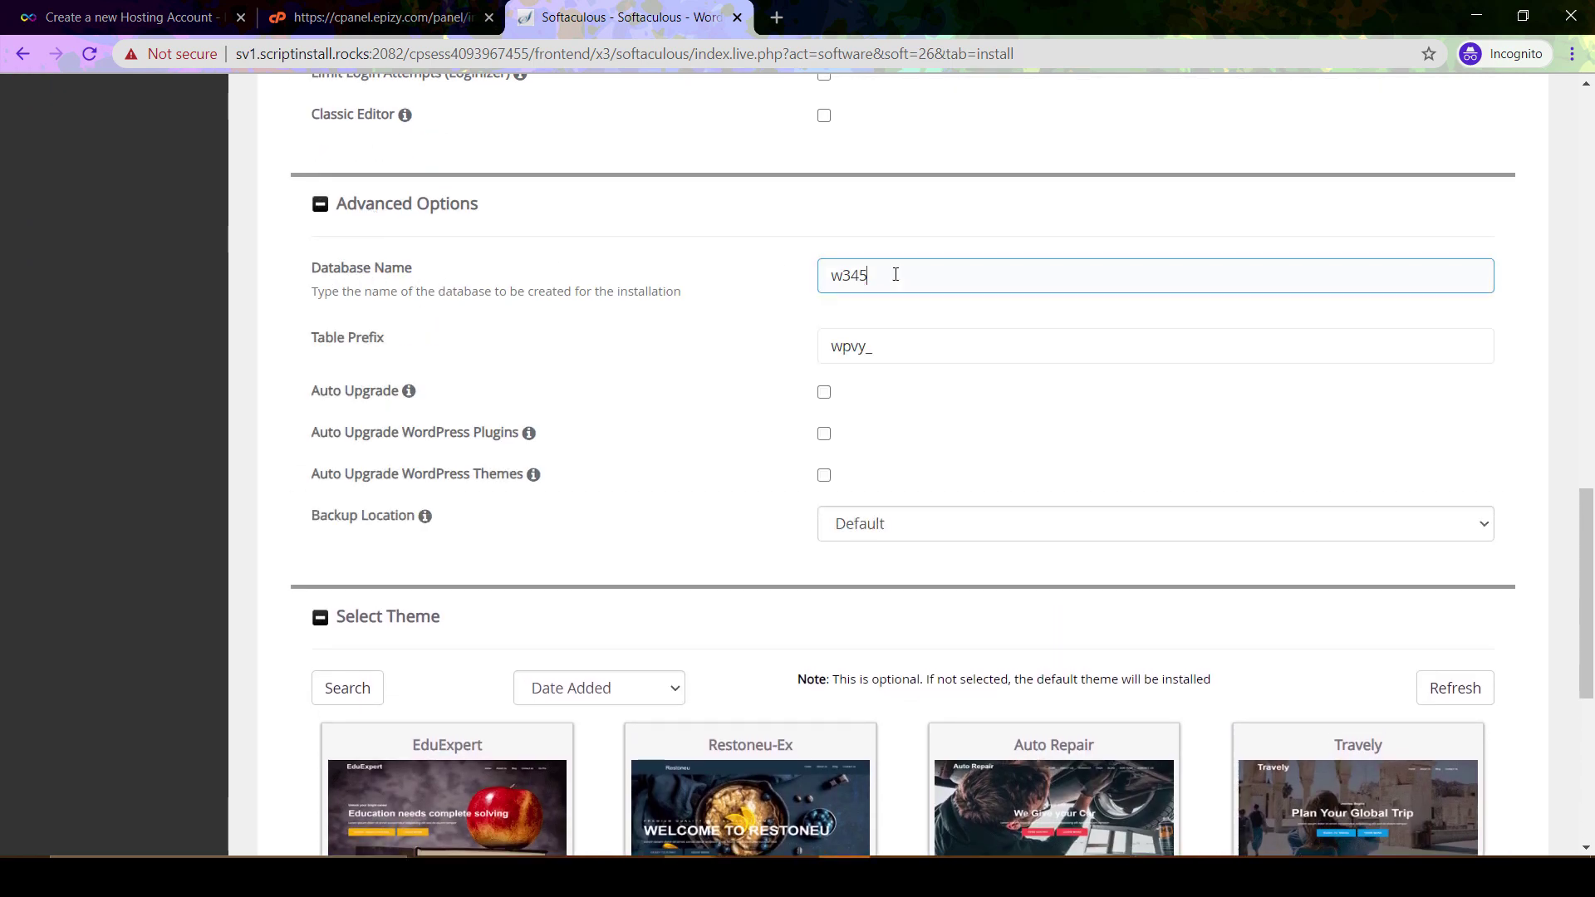
pyautogui.doubleClick(895, 274)
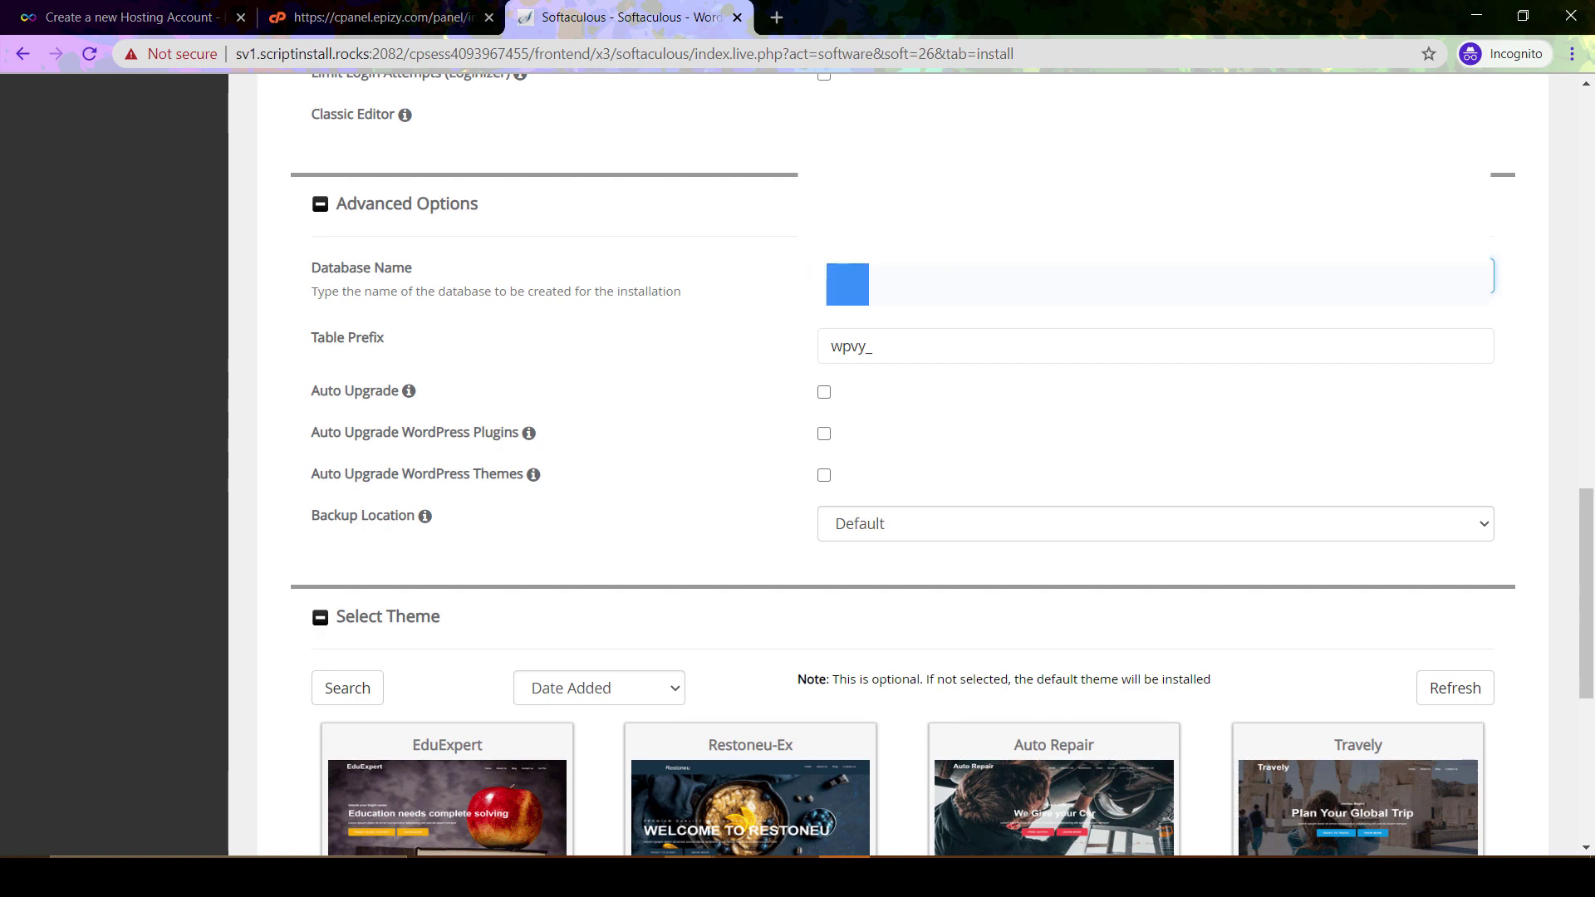
pyautogui.scroll(-1, 776, 338)
pyautogui.scroll(-1, 779, 402)
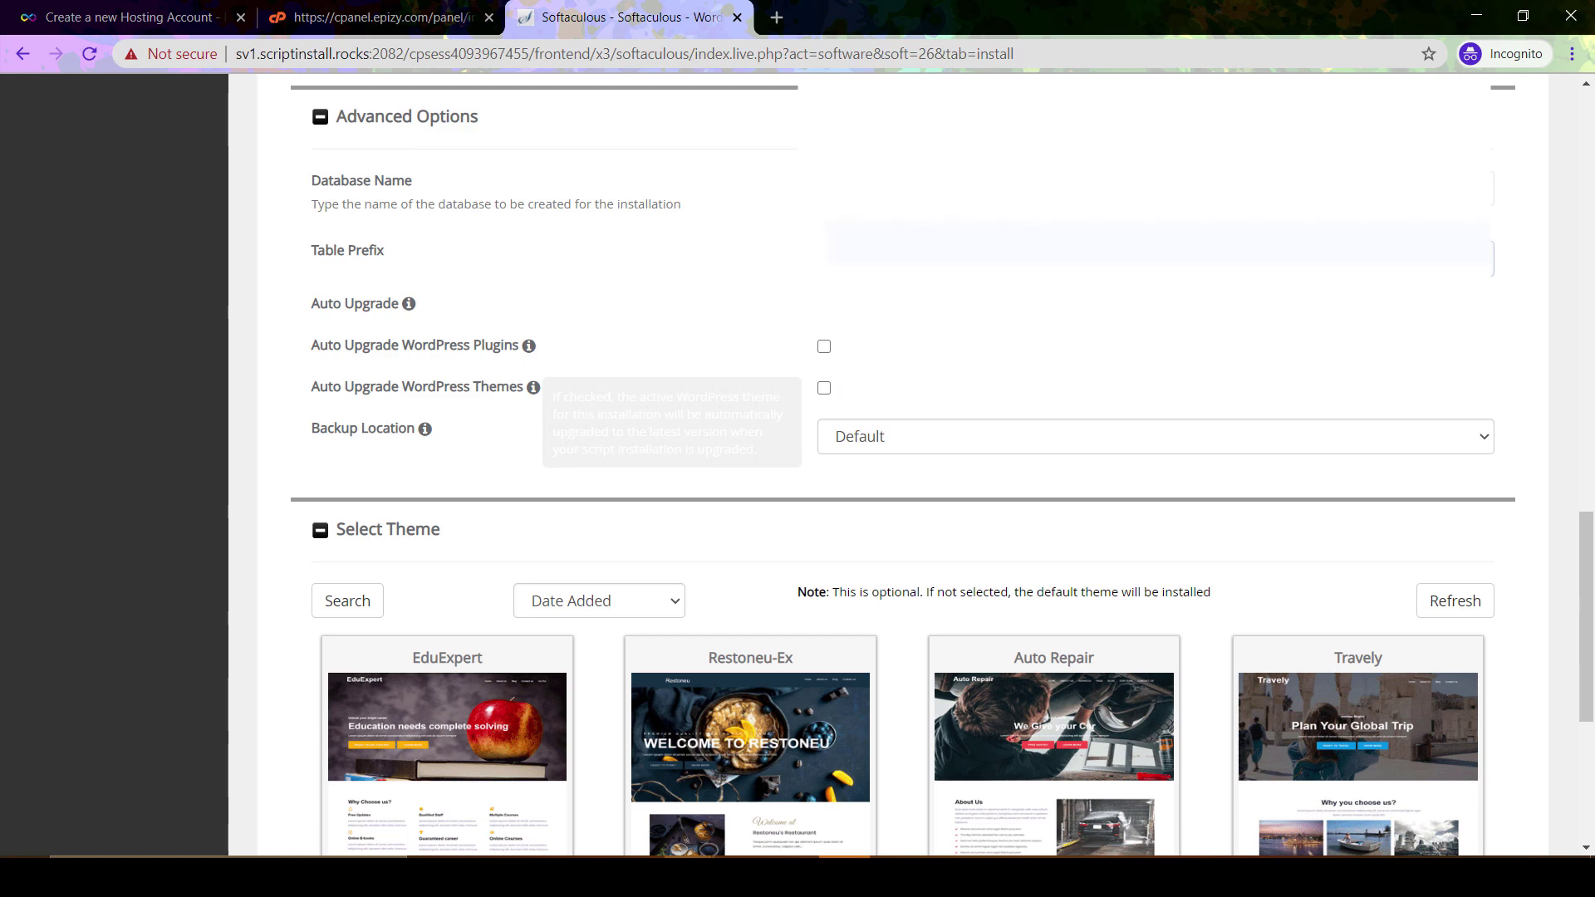
pyautogui.scroll(-3, 761, 406)
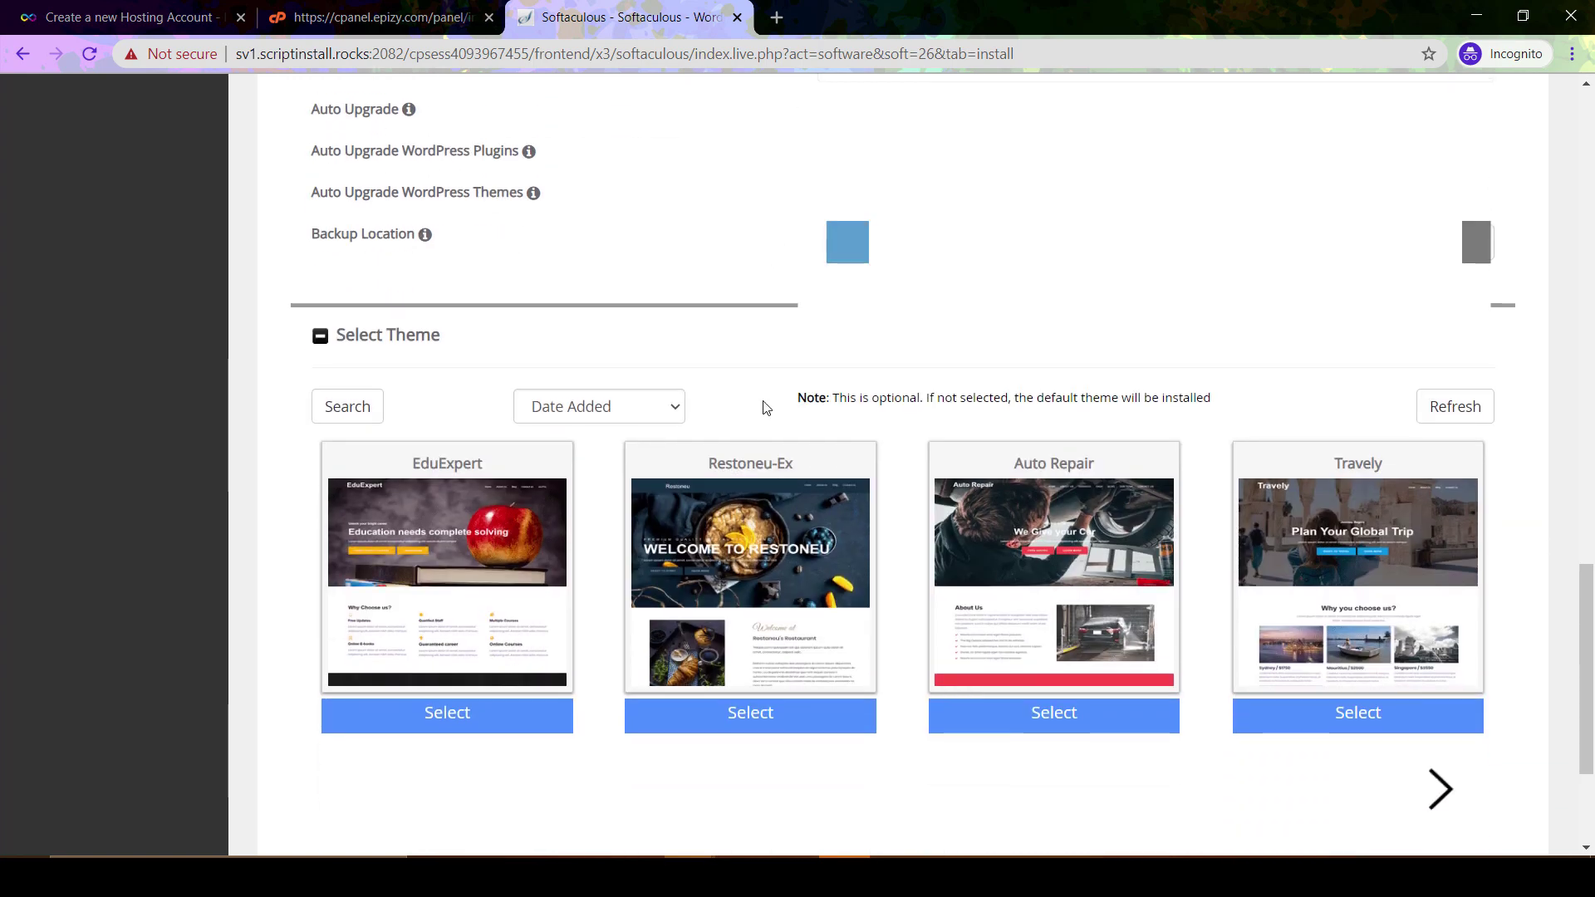
pyautogui.scroll(-1, 762, 403)
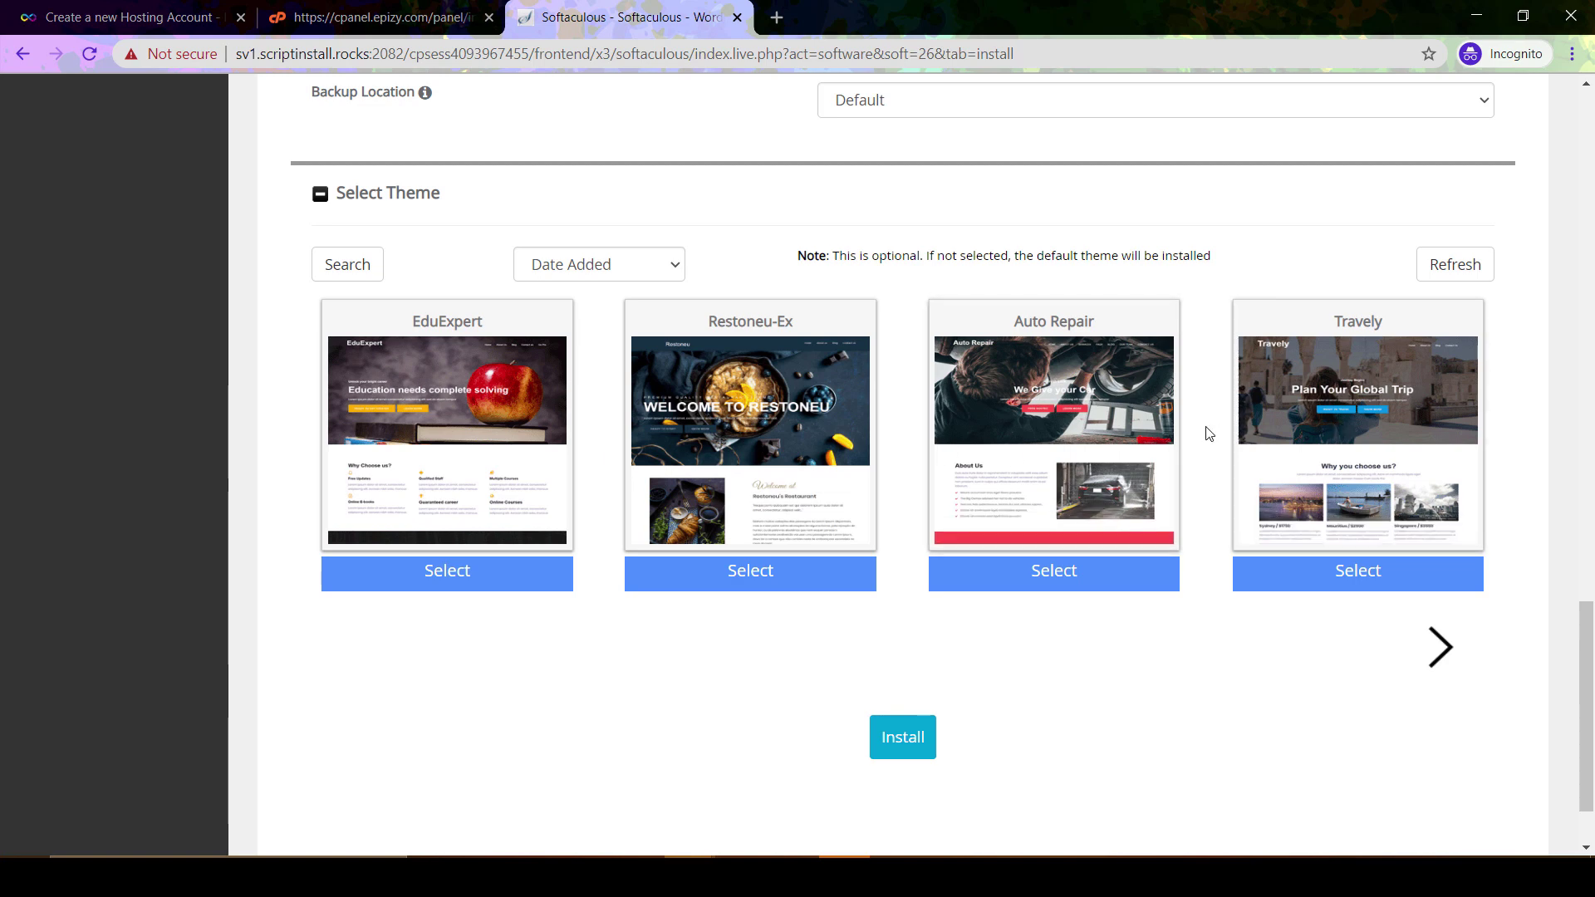
# Pick the Product theme from the carousel and install WordPress at sciencecatalyst.epizy.com
pyautogui.click(1447, 652)
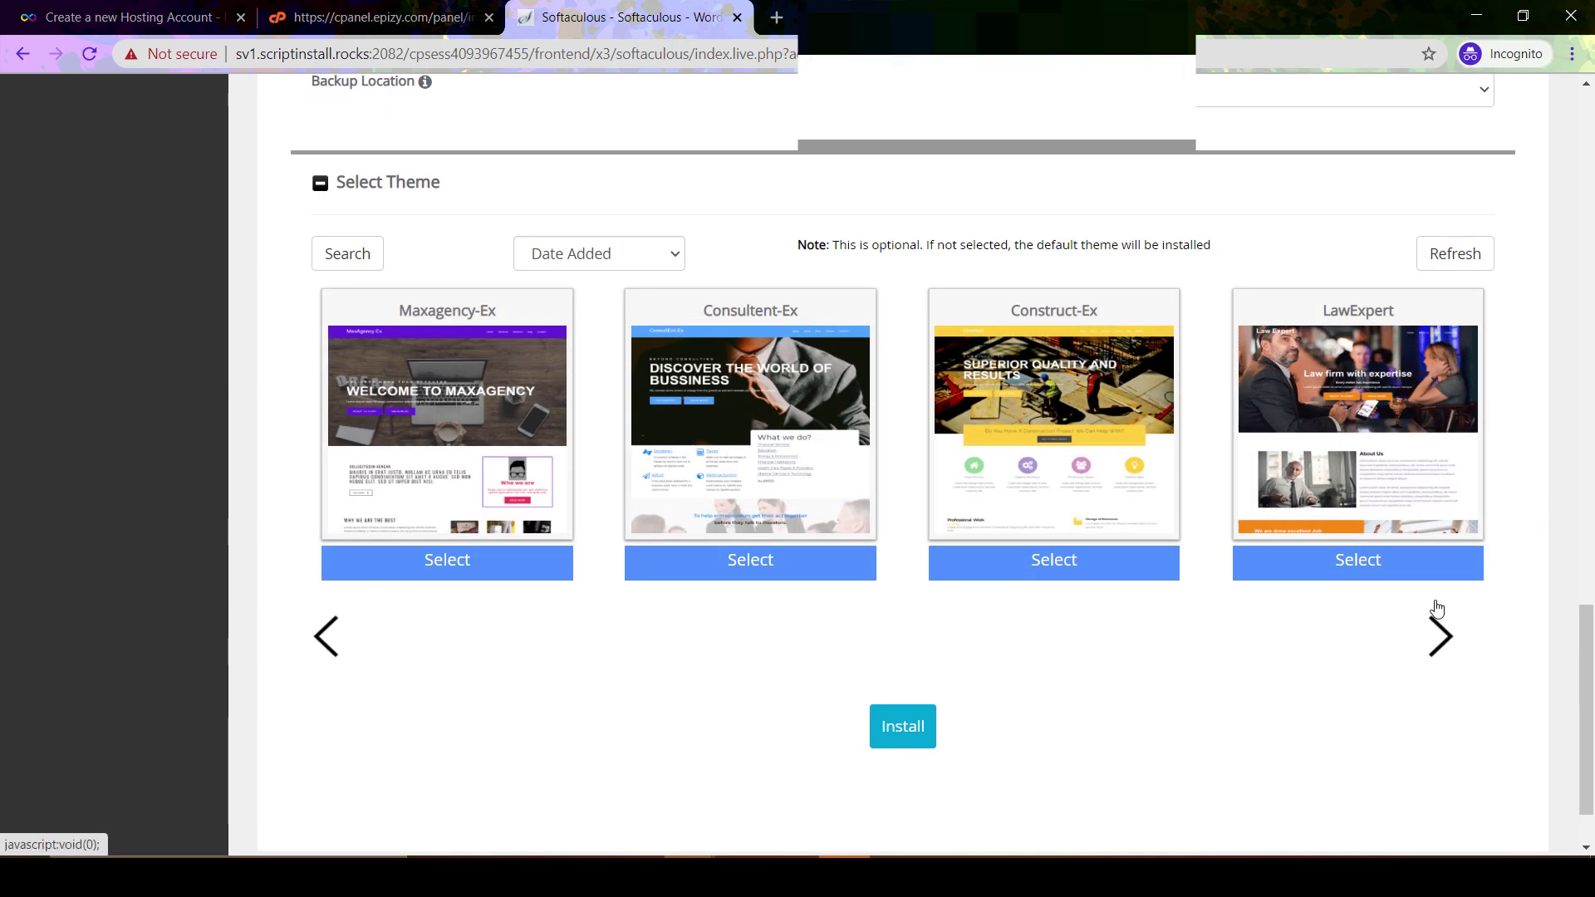
pyautogui.click(1443, 639)
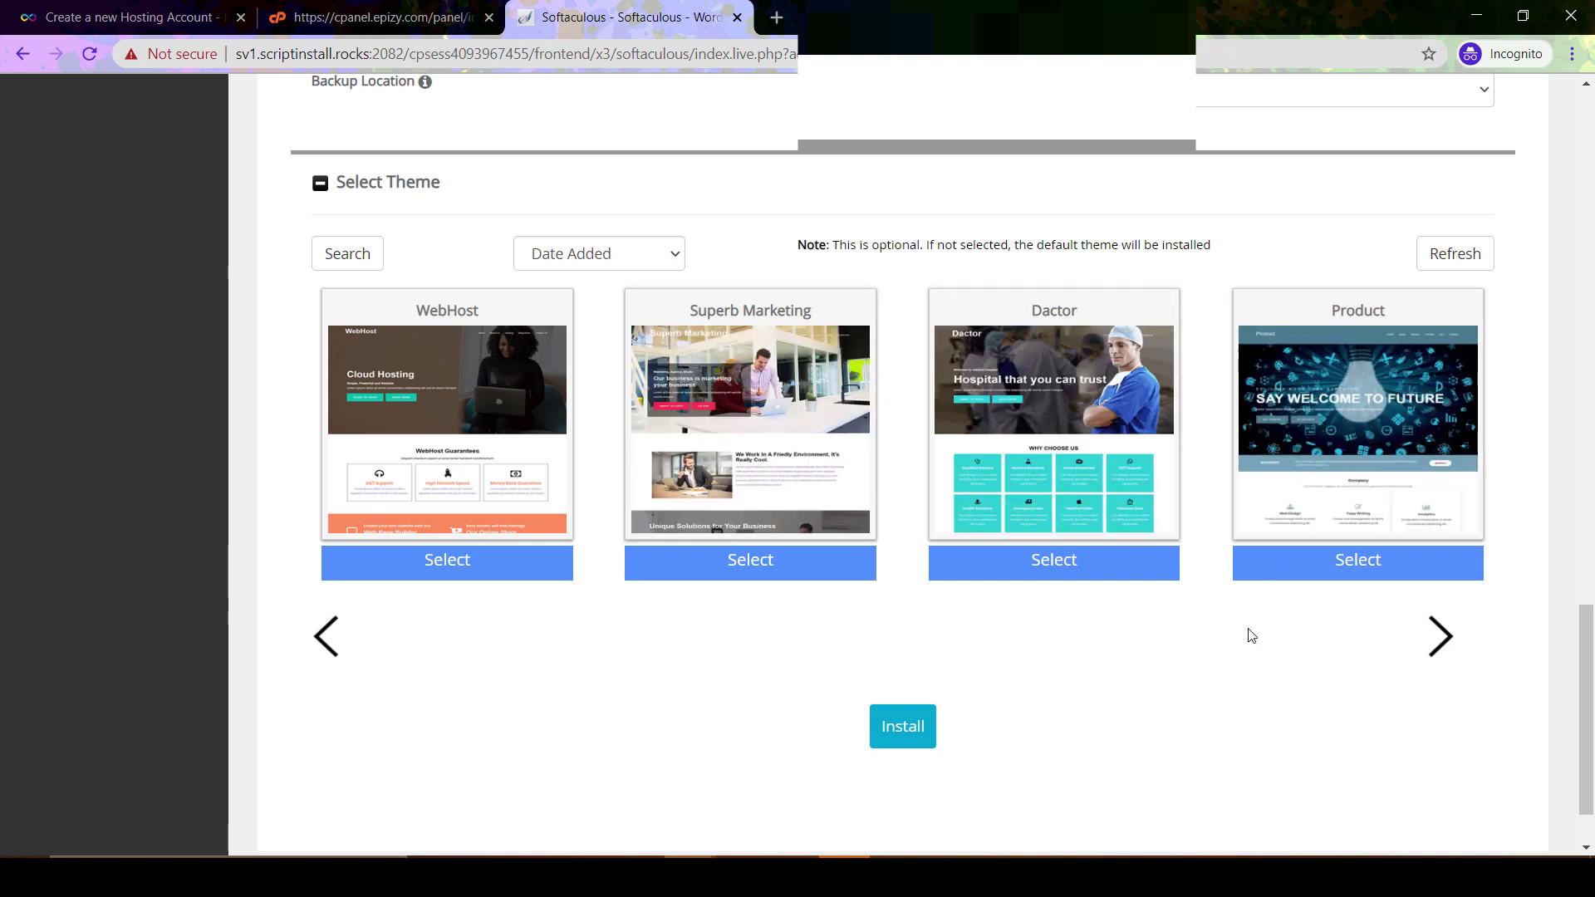
pyautogui.click(1285, 572)
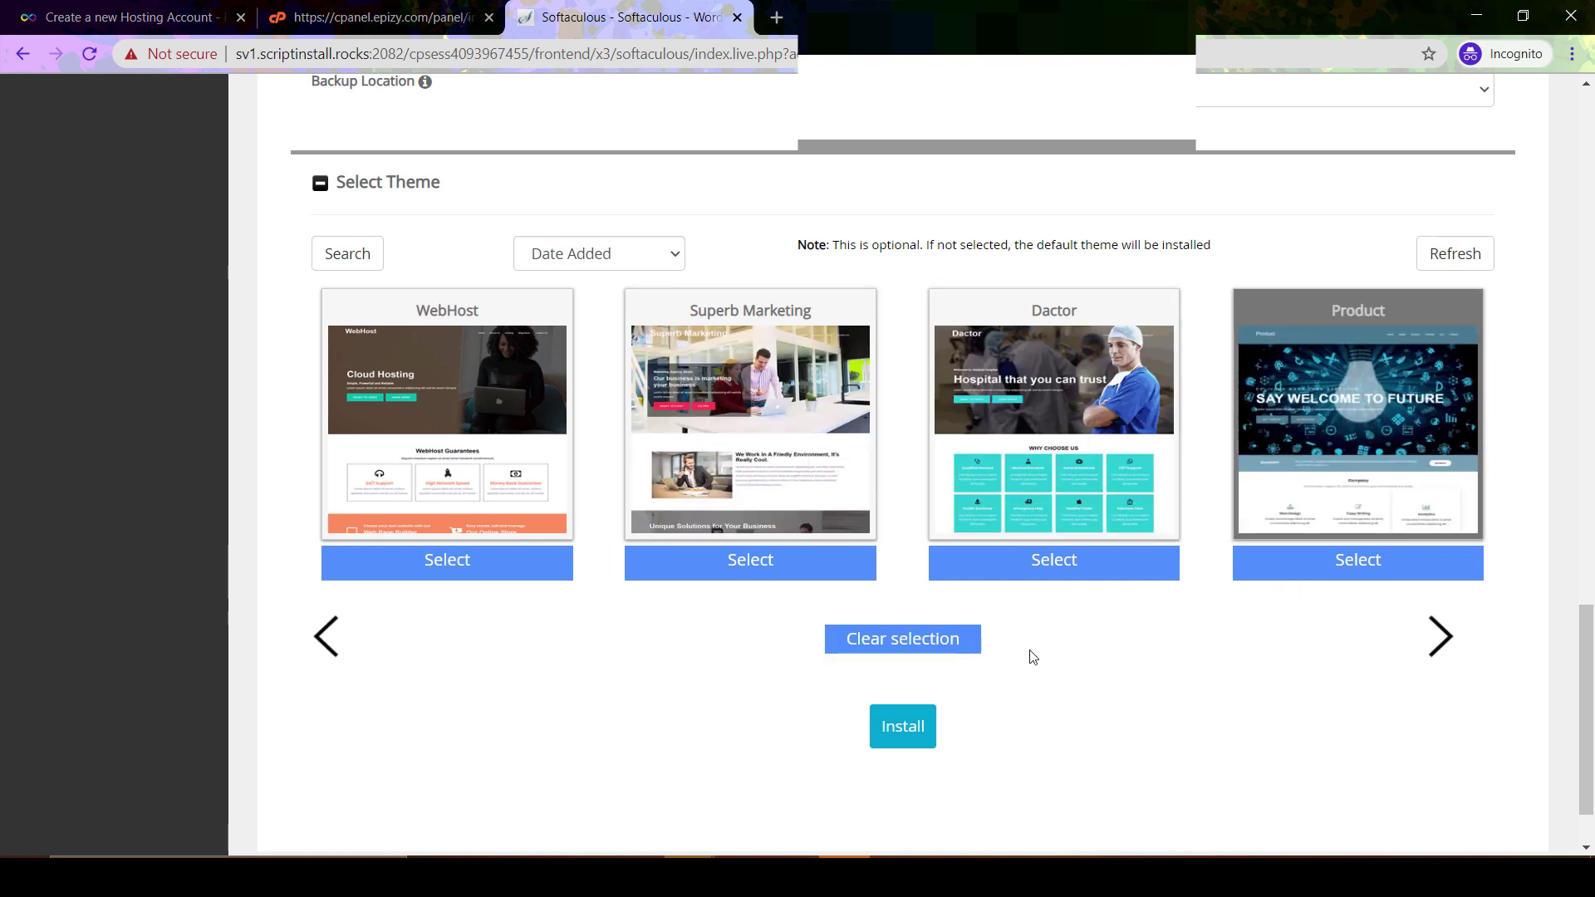
pyautogui.click(918, 718)
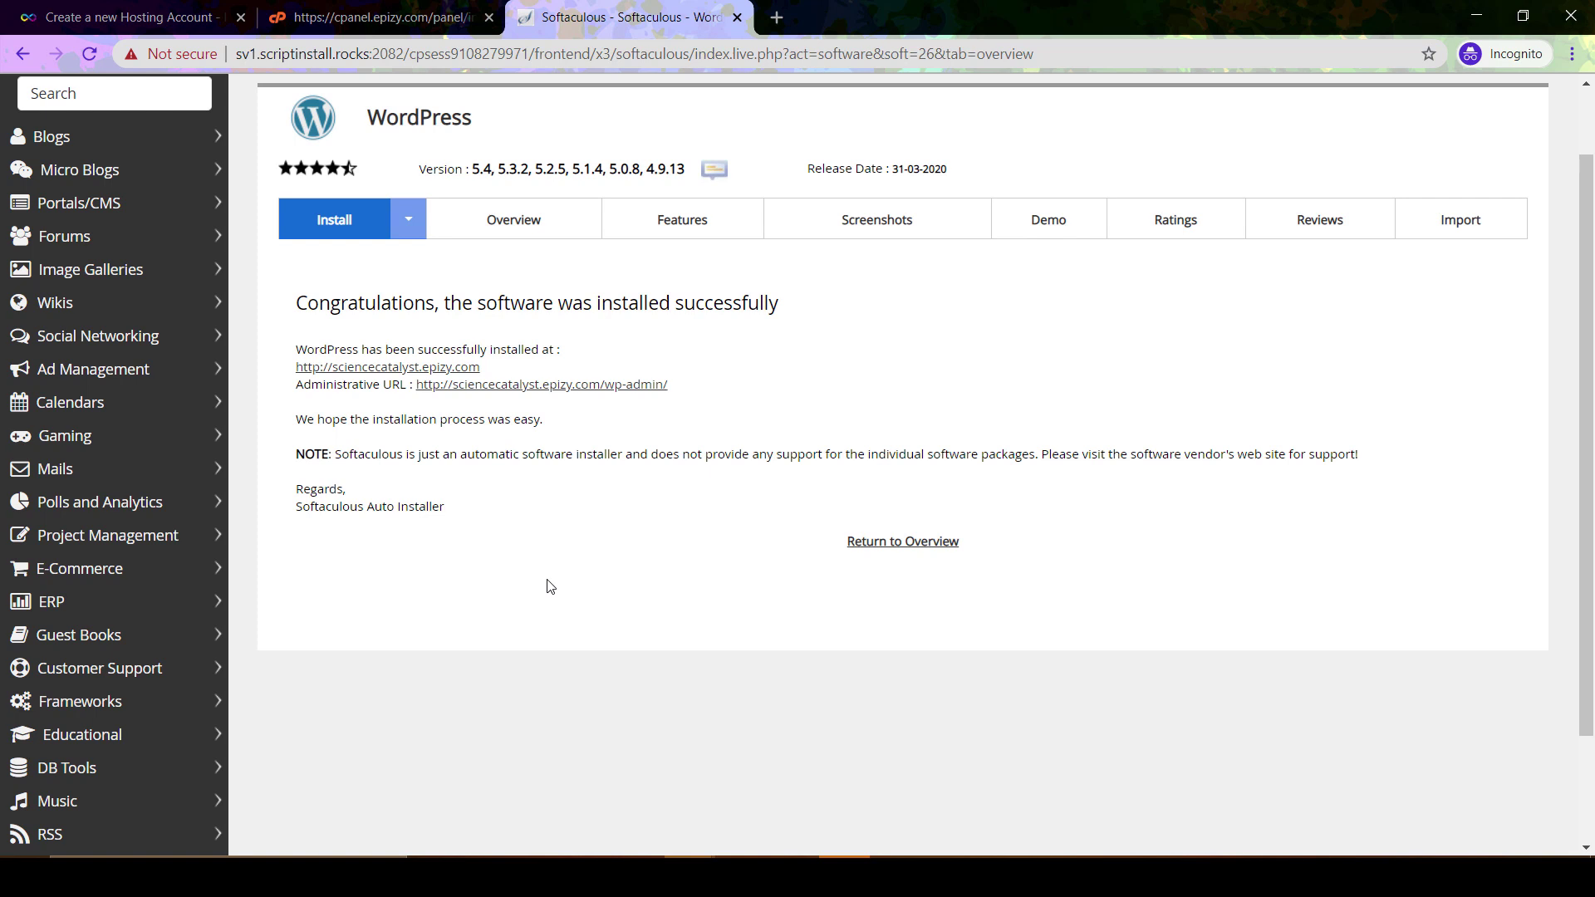
# View the freshly installed sciencecatalyst.epizy.com site in a separate browser tab
pyautogui.rightClick(360, 367)
pyautogui.click(367, 378)
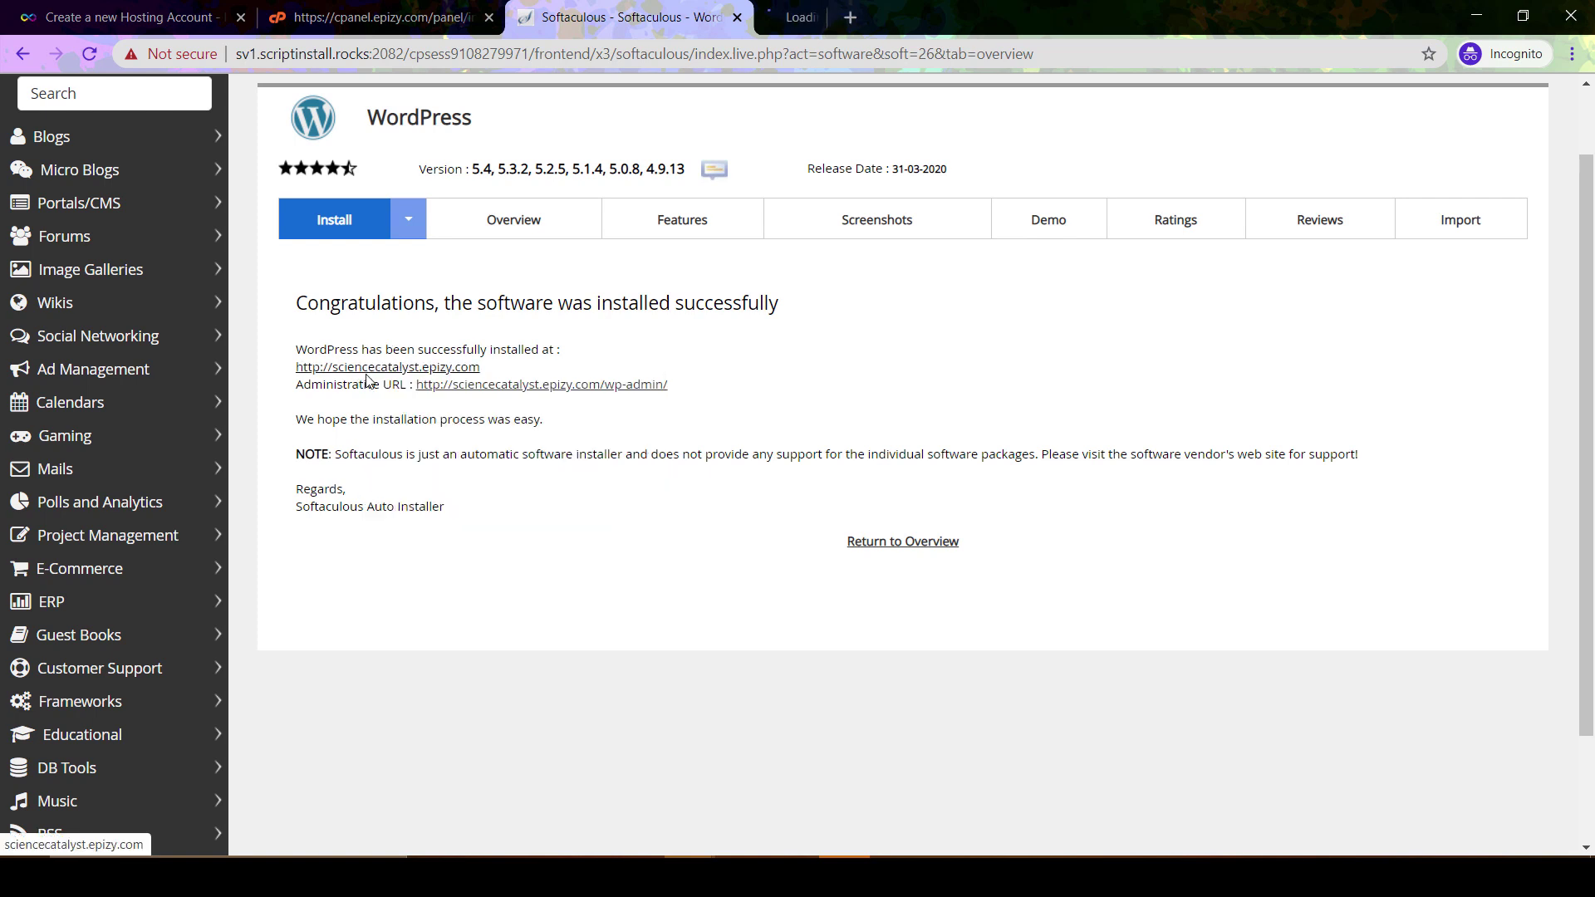
pyautogui.click(880, 16)
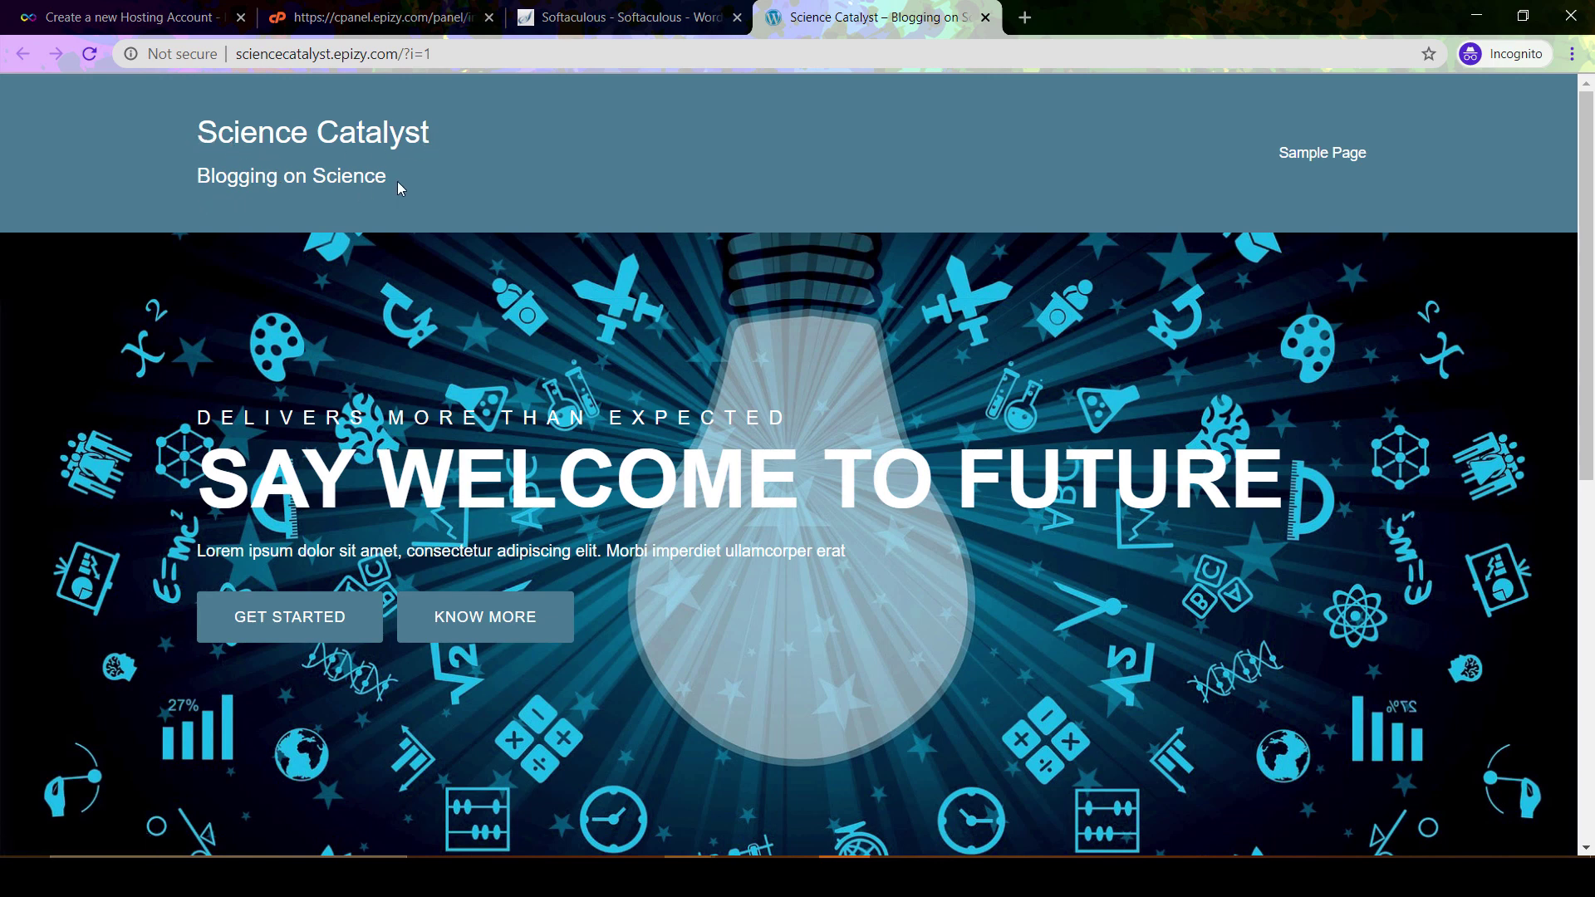
pyautogui.scroll(-3, 924, 312)
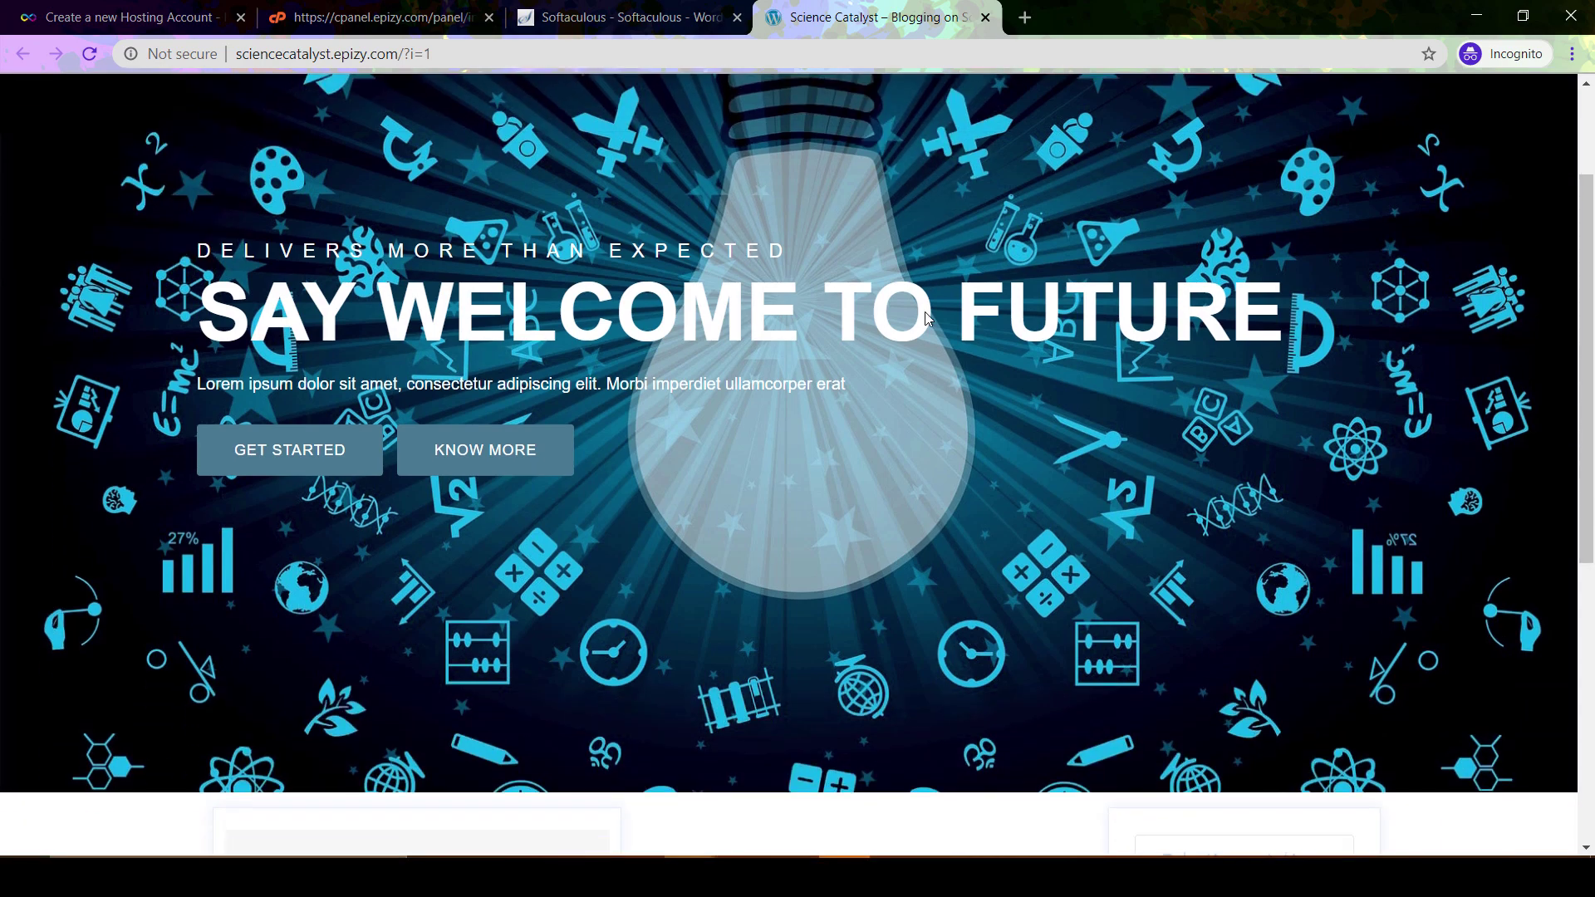
pyautogui.scroll(2, 925, 312)
pyautogui.scroll(-1, 926, 318)
pyautogui.scroll(-6, 924, 318)
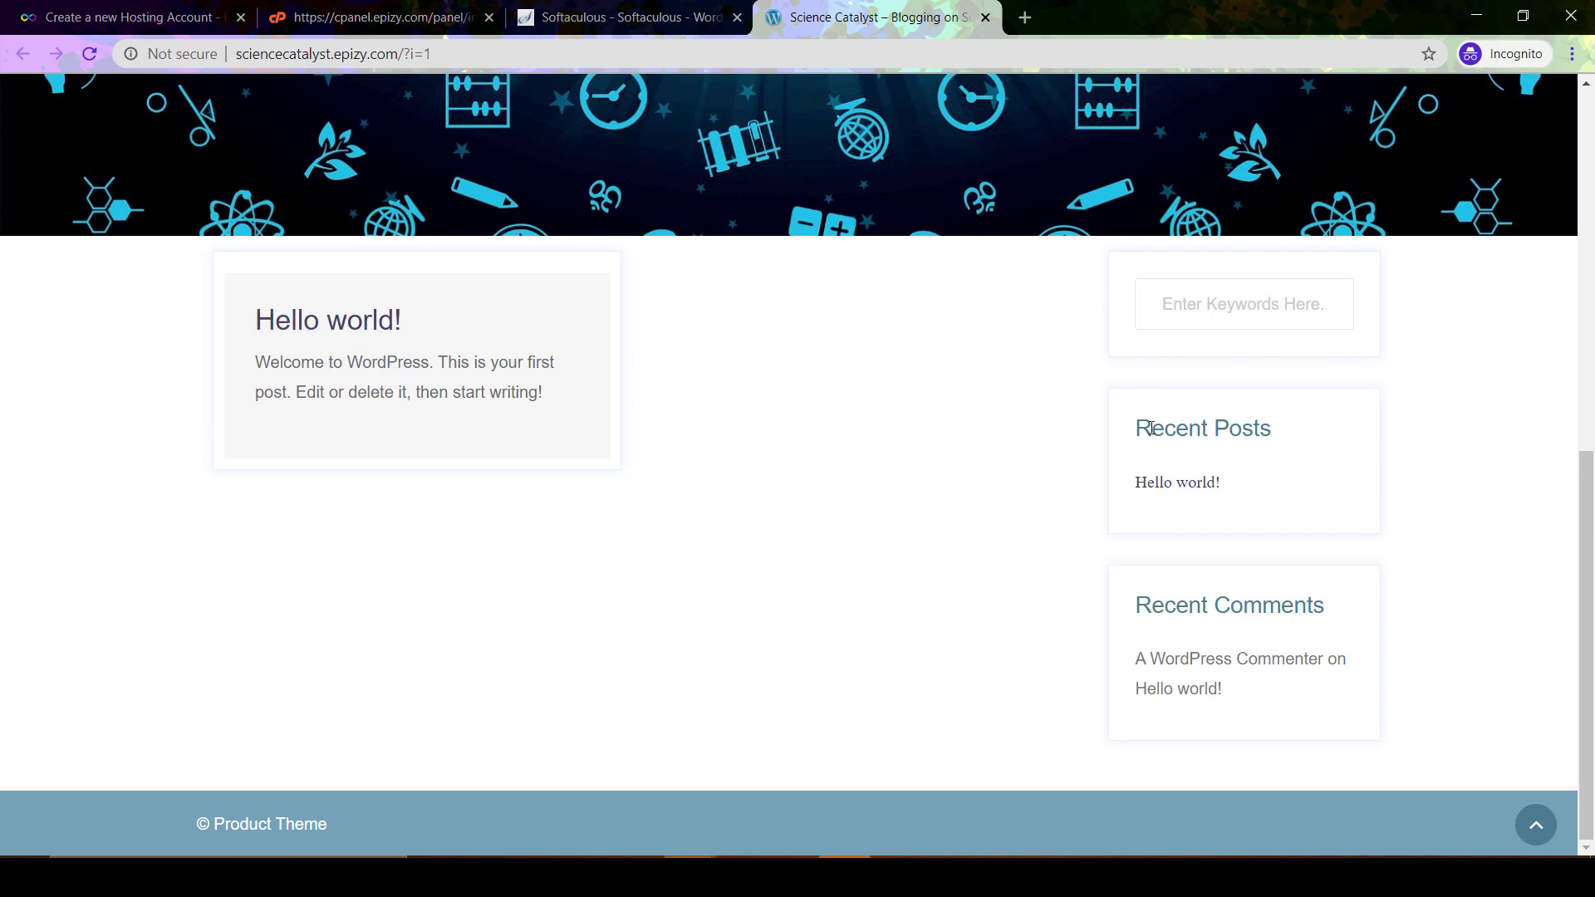
pyautogui.scroll(10, 872, 496)
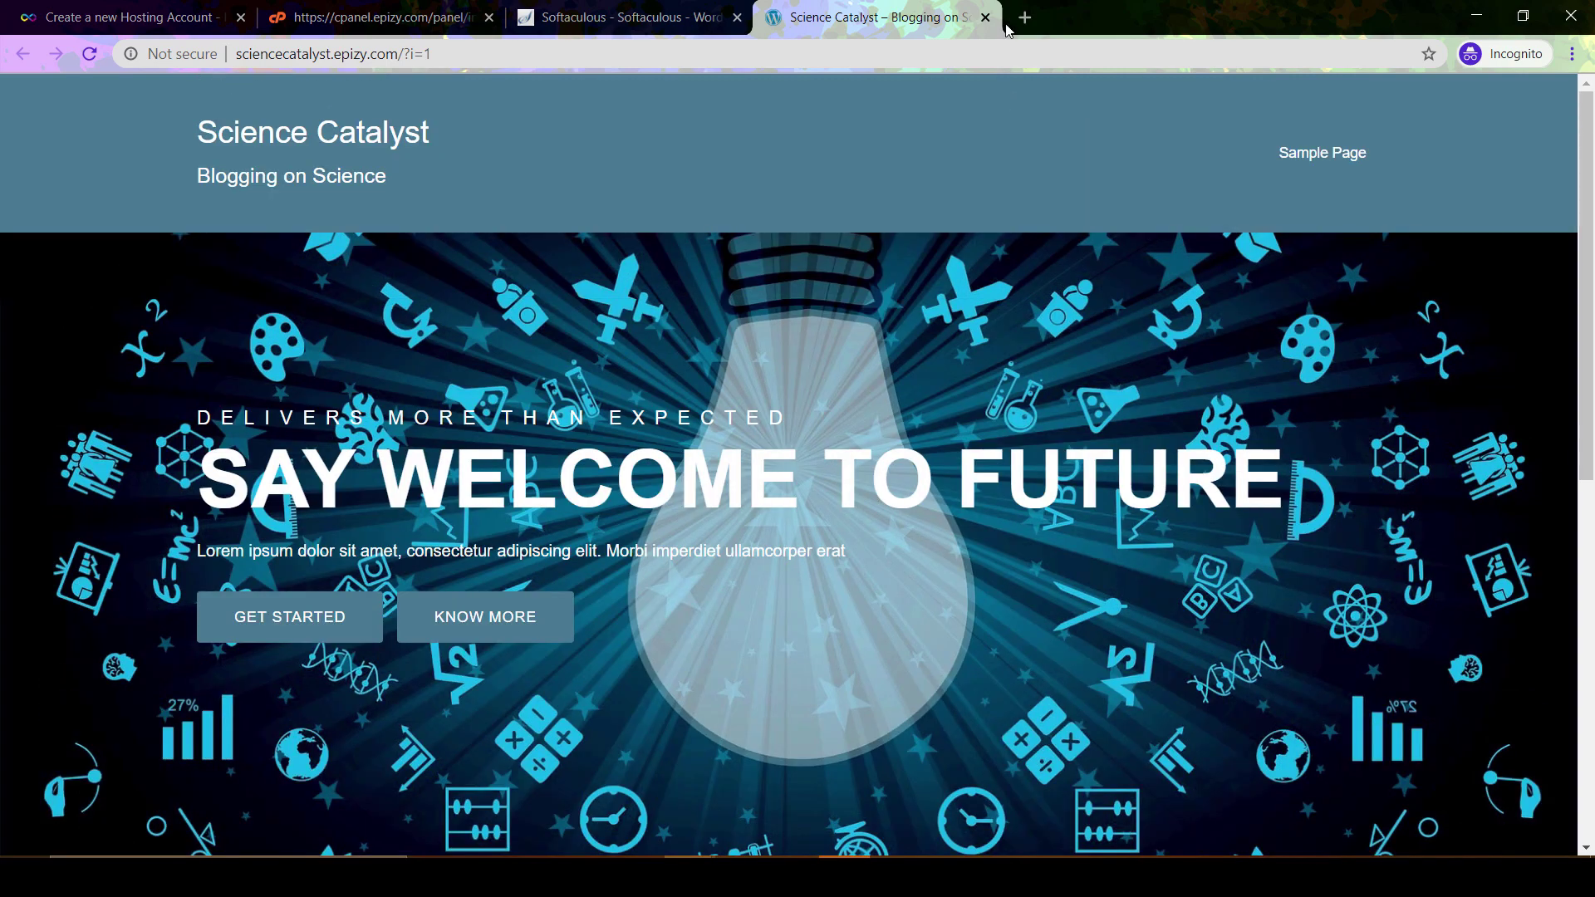
# Close the site tab, open the /wp-admin/ dashboard in its own tab, then select the site URL
pyautogui.click(985, 18)
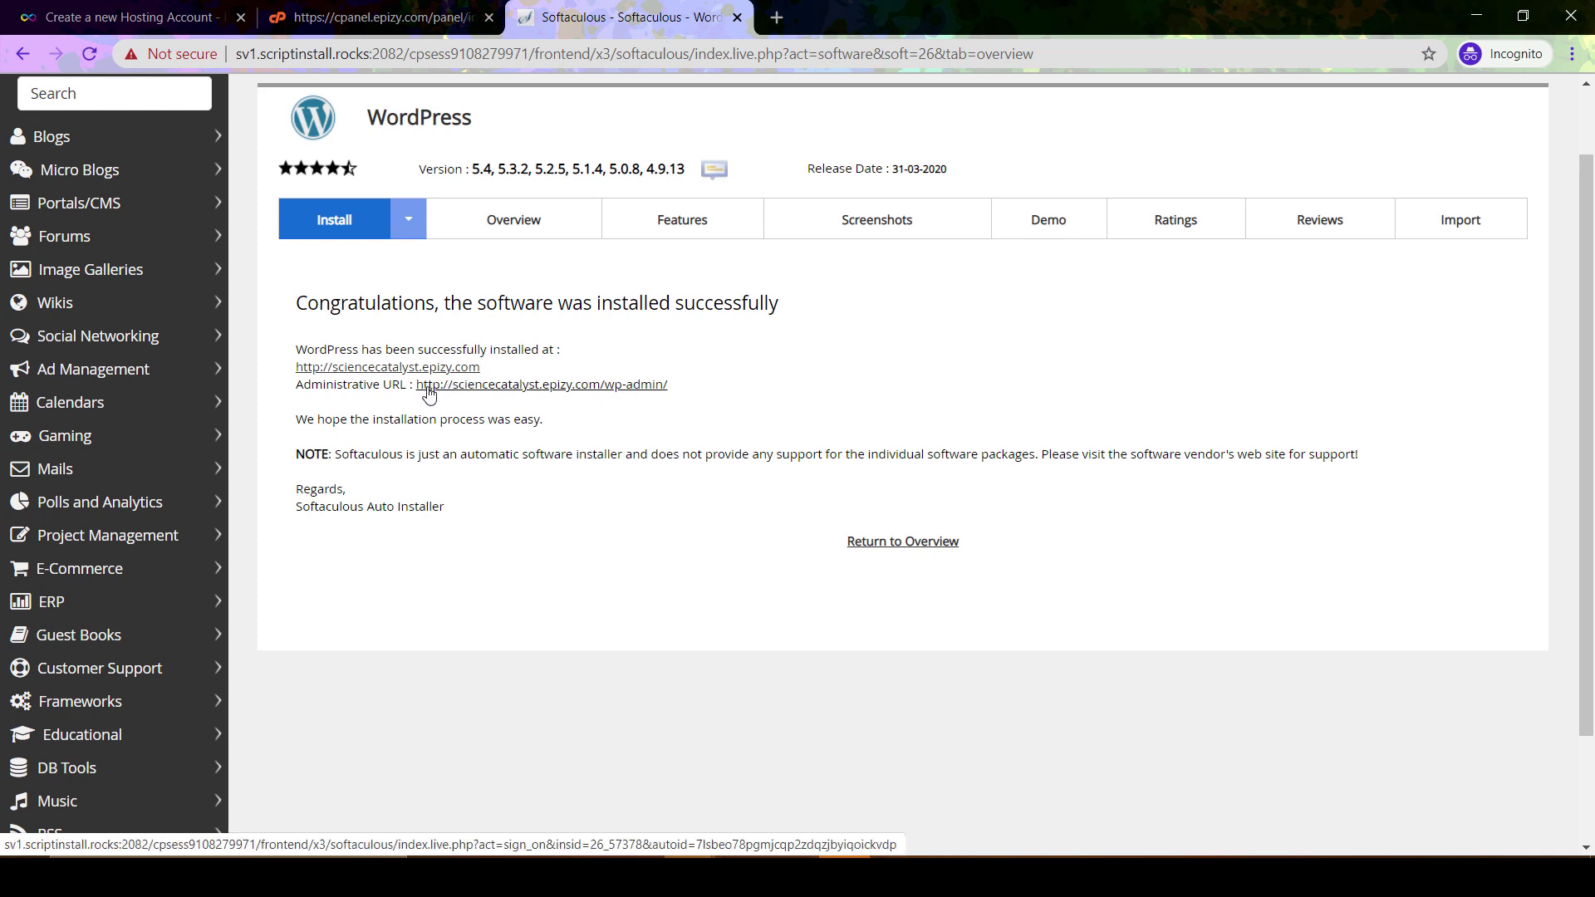
pyautogui.rightClick(633, 390)
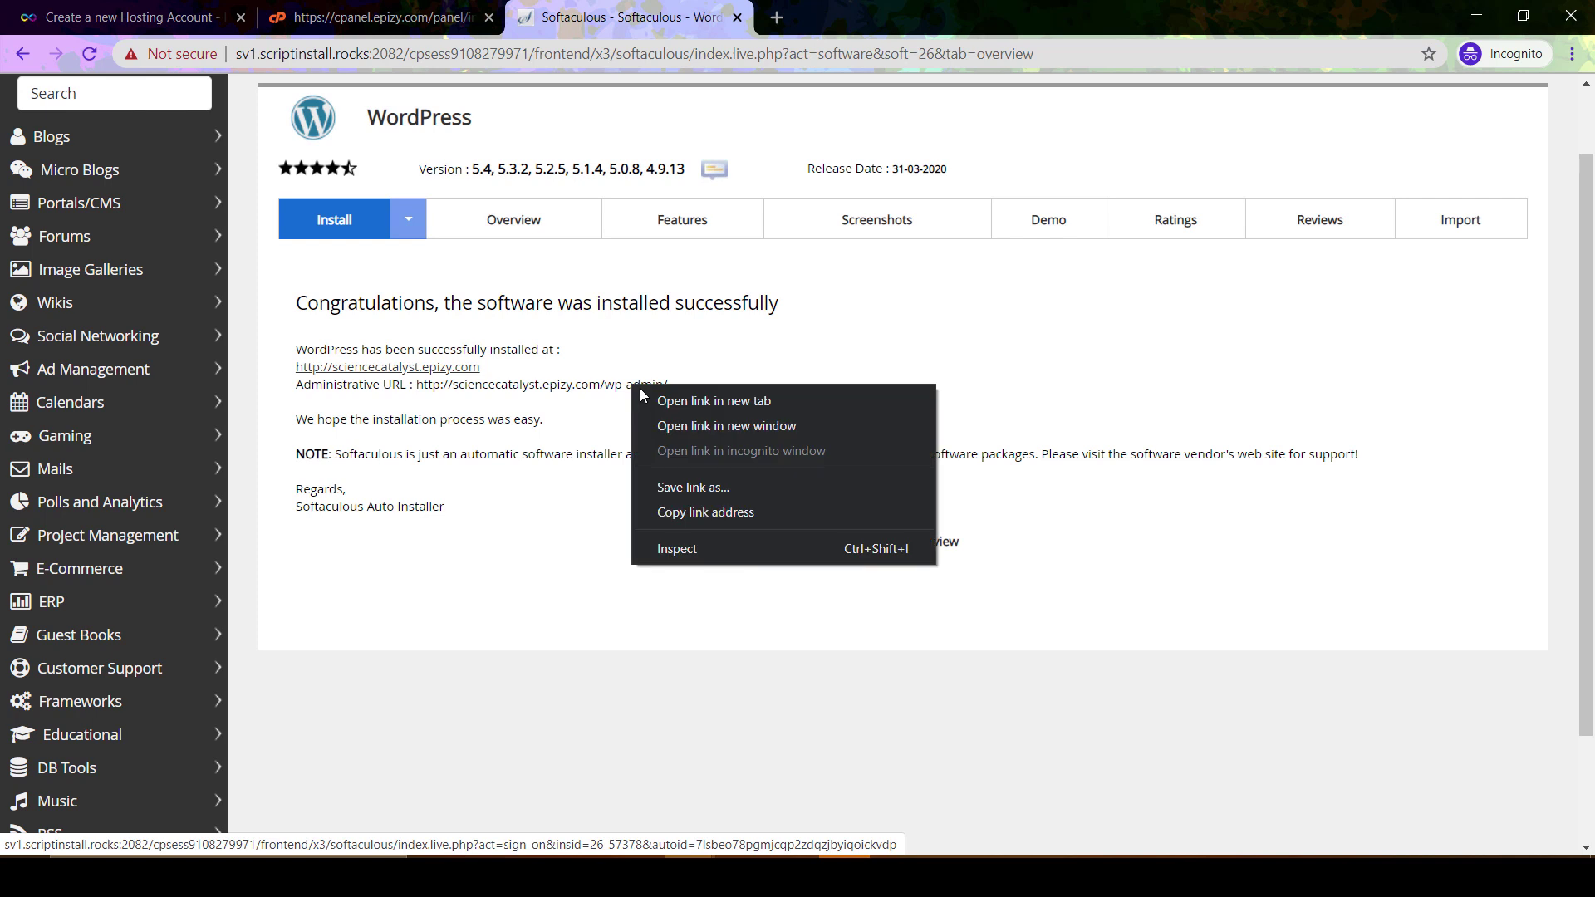
pyautogui.click(656, 399)
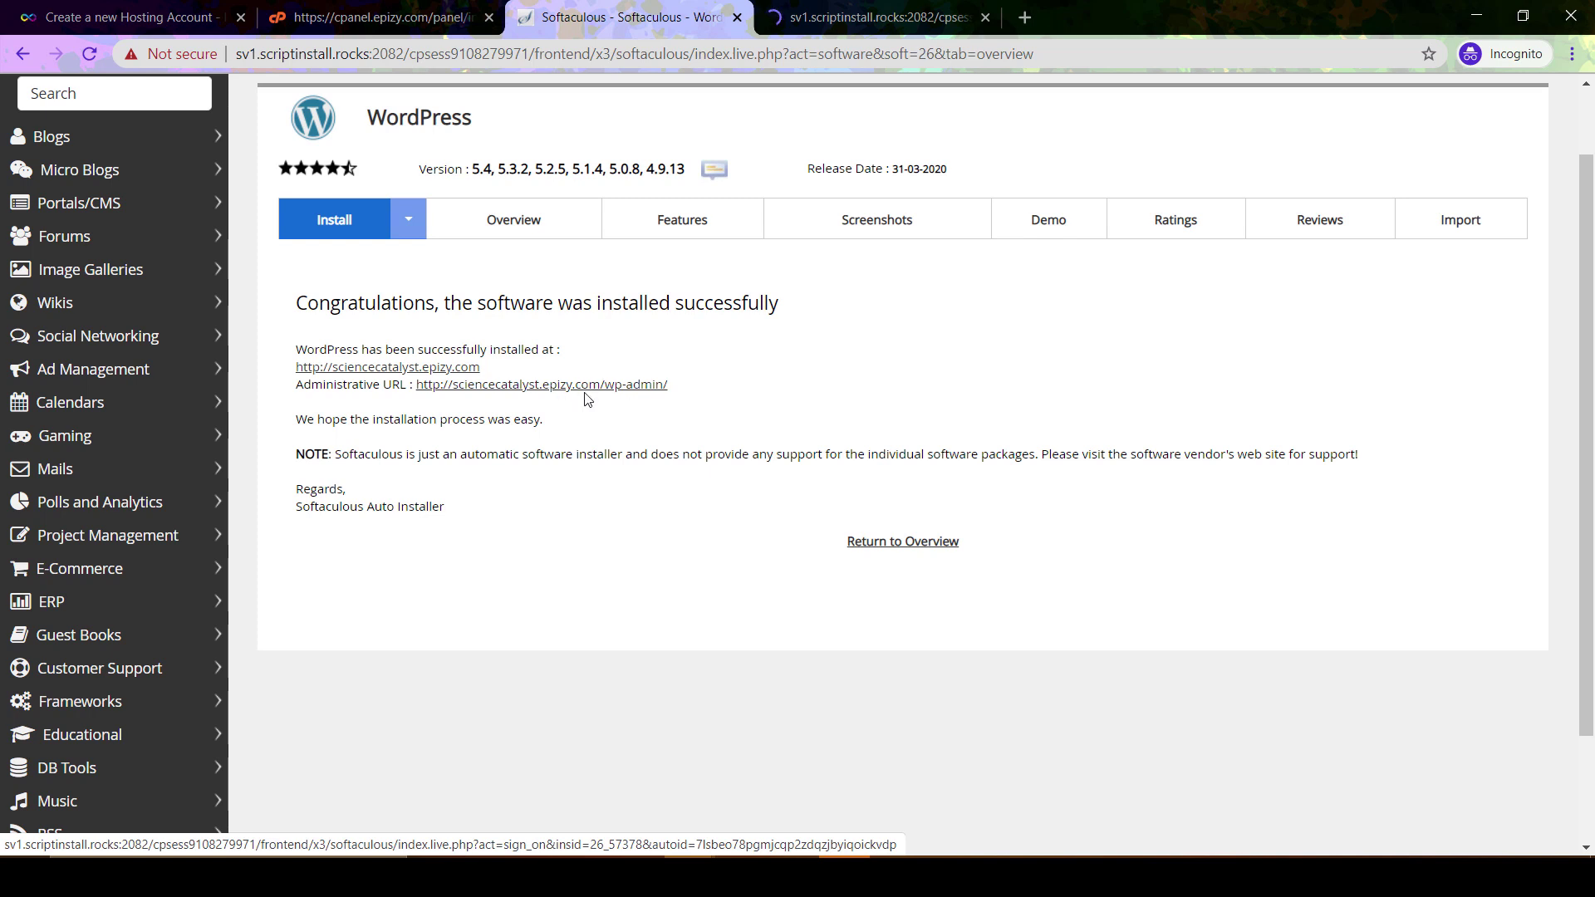
pyautogui.click(876, 11)
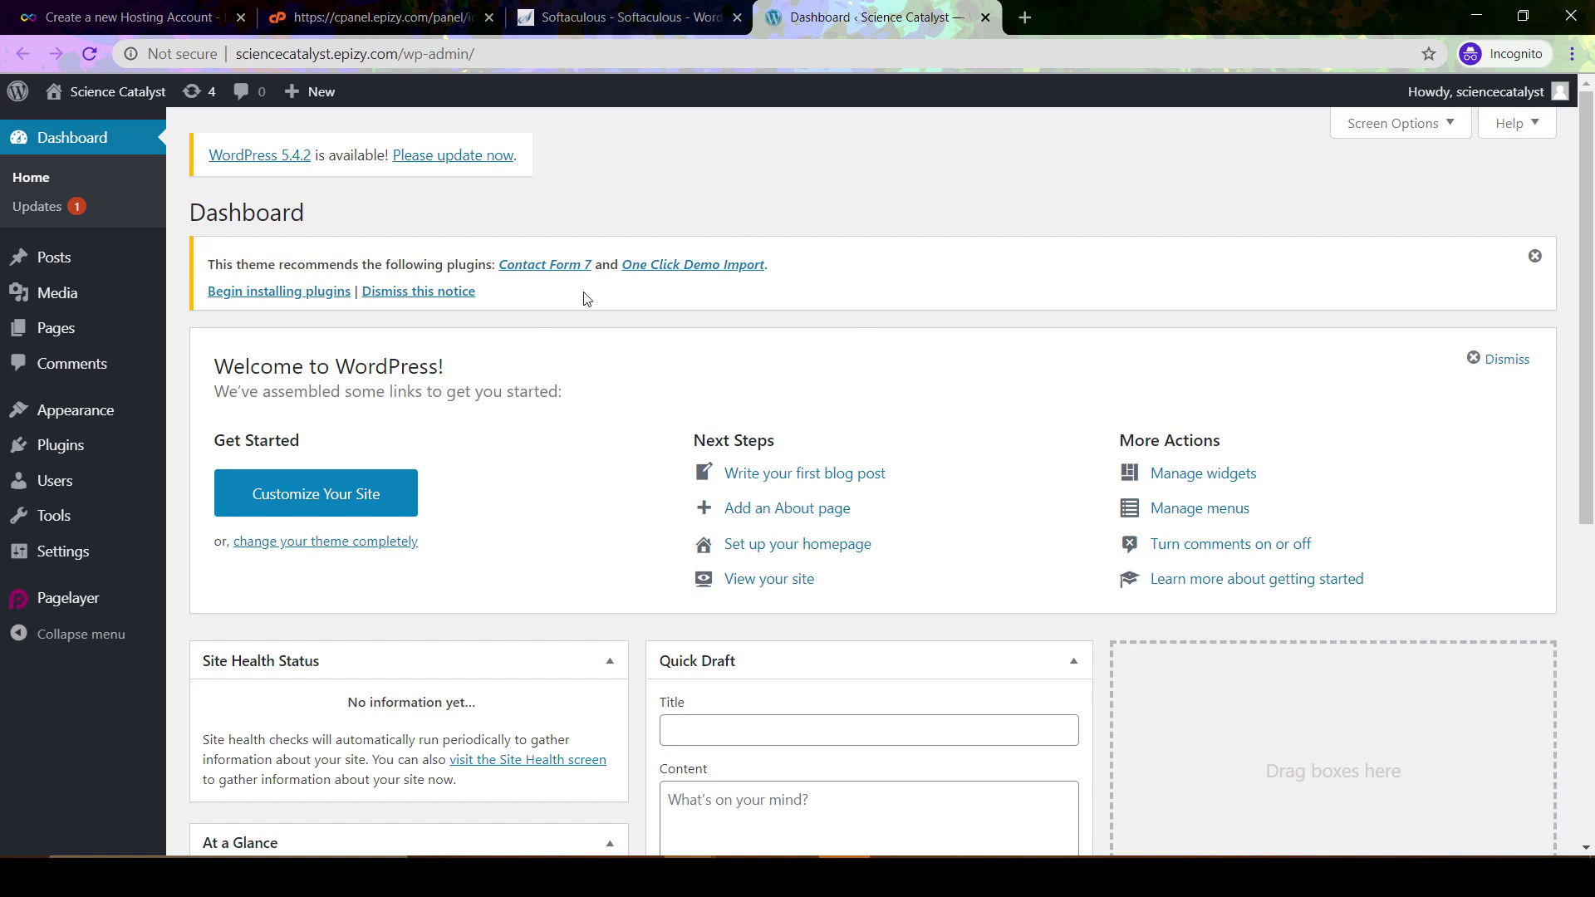
pyautogui.click(623, 16)
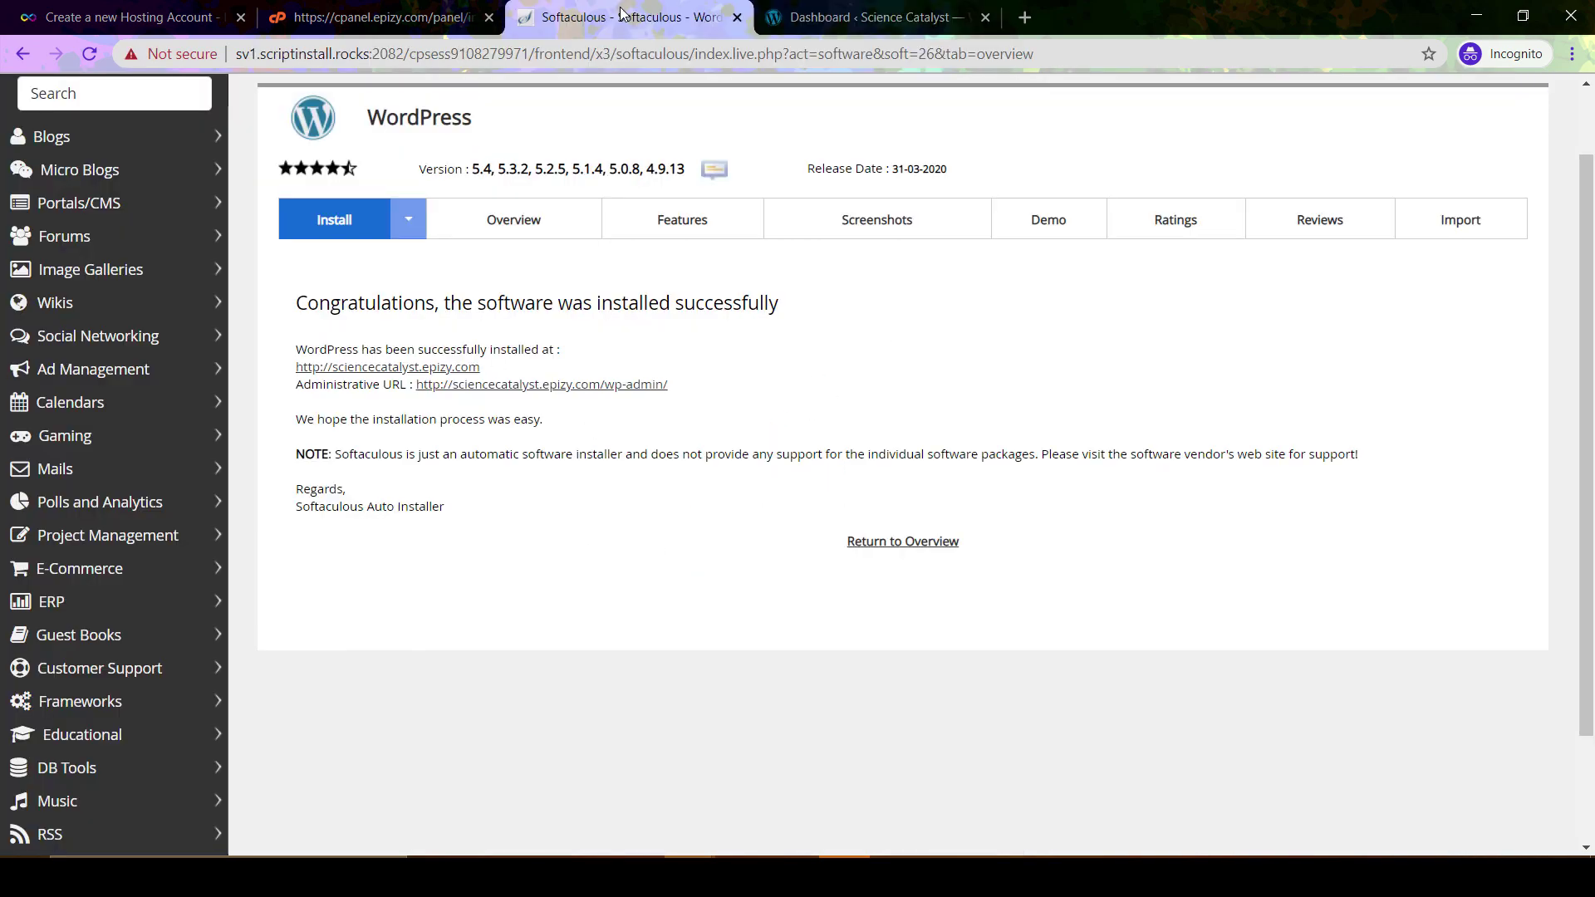
pyautogui.moveTo(486, 369); pyautogui.dragTo(294, 373)
pyautogui.hotkey('ctrl', 'c')
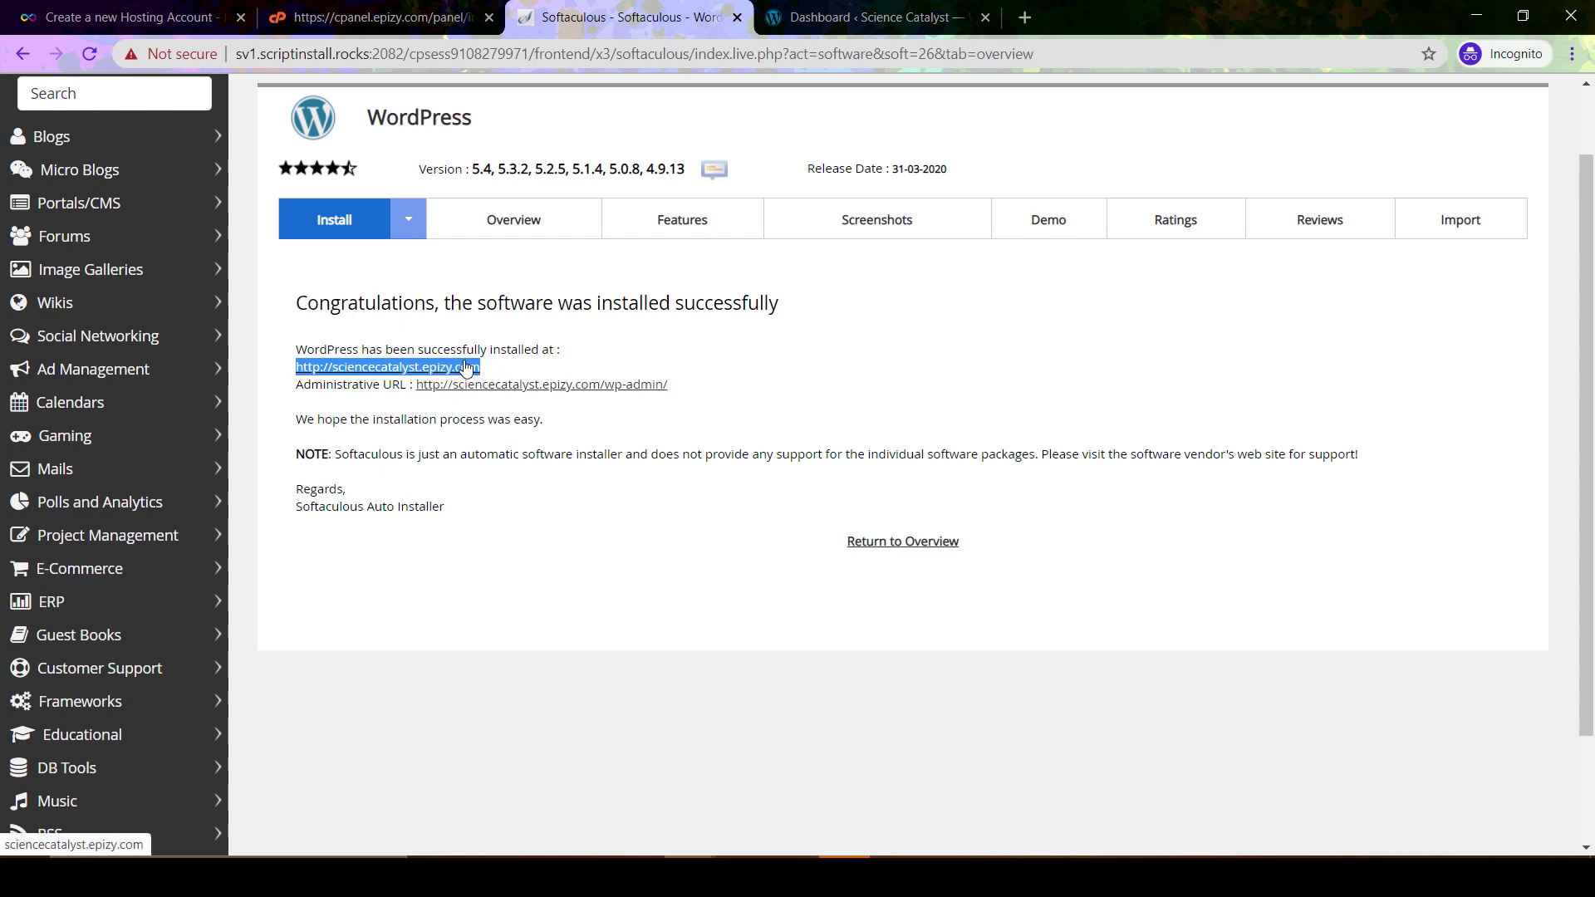
# Load sciencecatalyst.epizy.com in another browser window and follow the Log in link under Meta
pyautogui.click(538, 53)
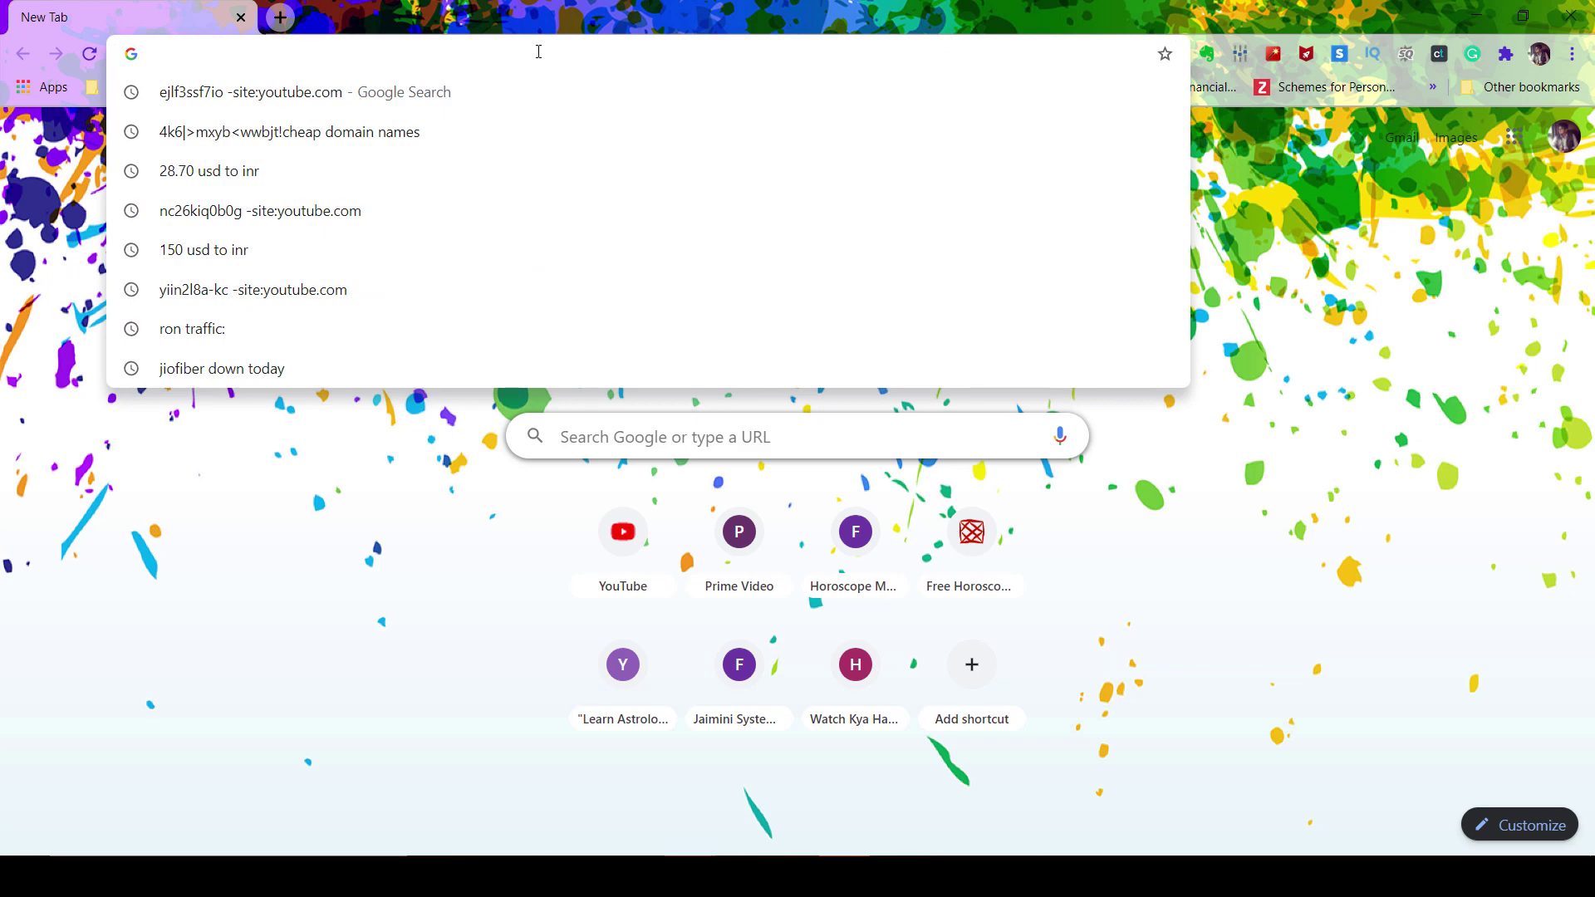
pyautogui.hotkey('ctrl', 'v')
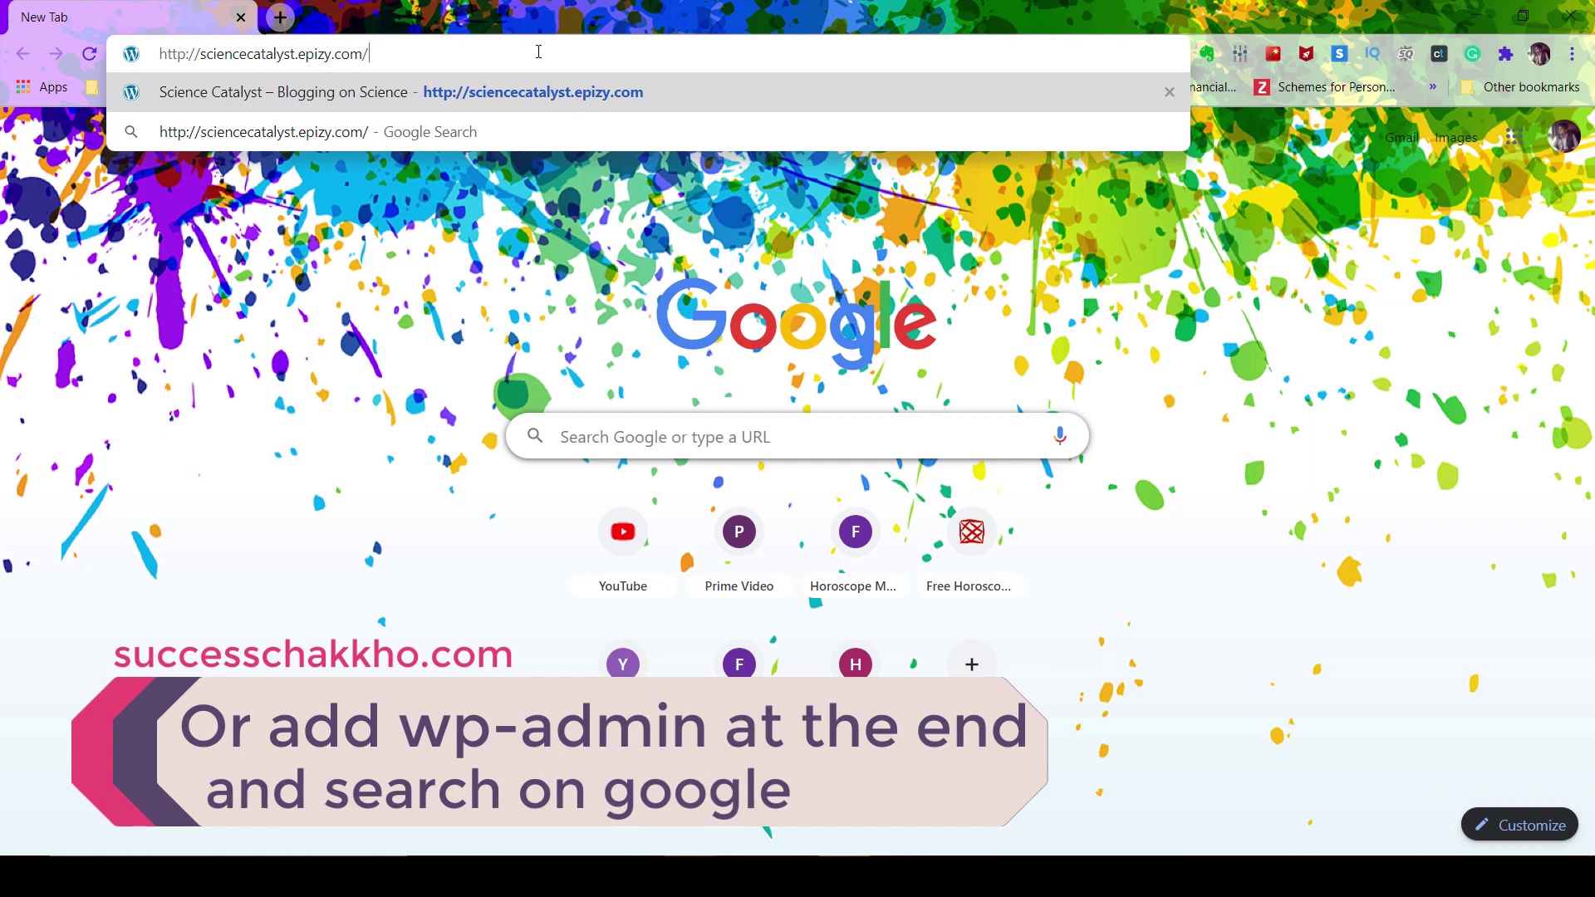
pyautogui.press('Return')
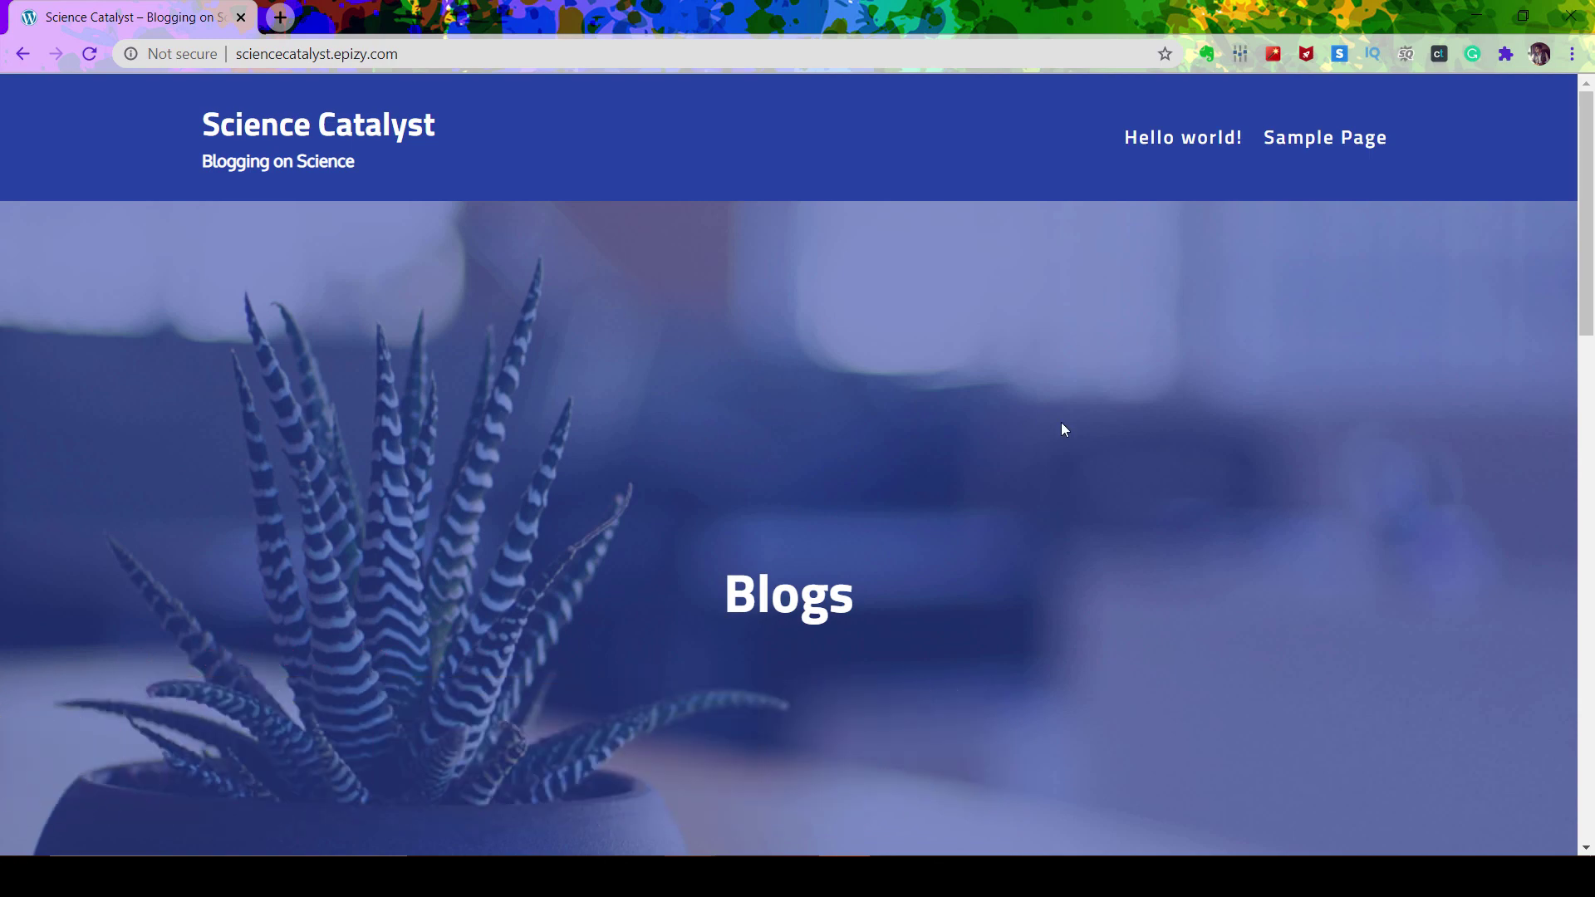
pyautogui.scroll(-10, 1063, 430)
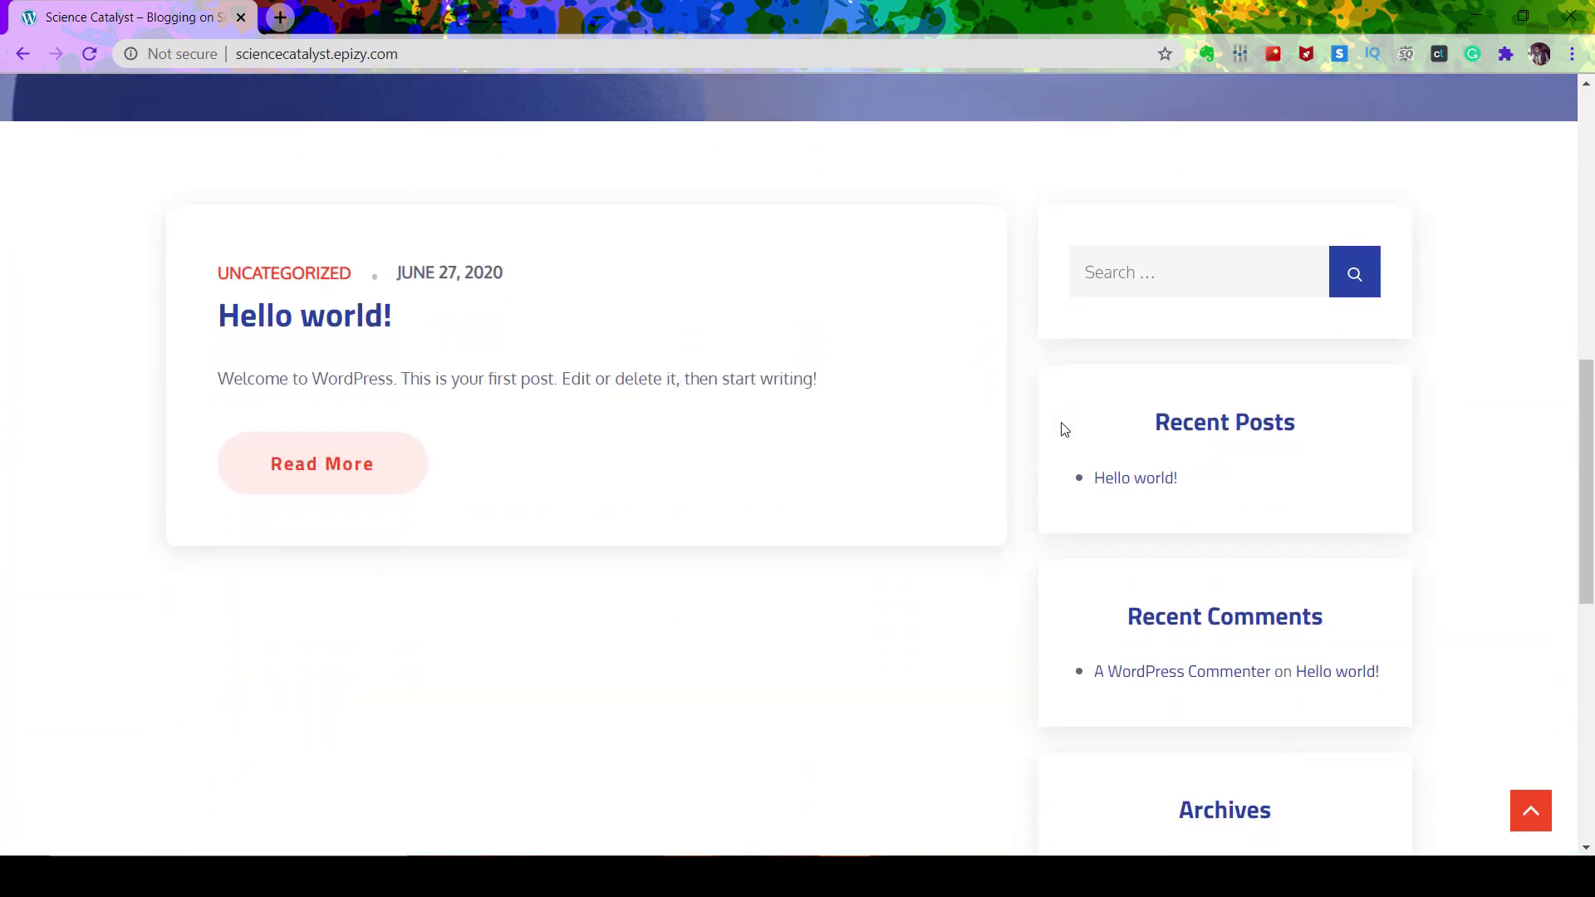
pyautogui.scroll(-9, 1061, 427)
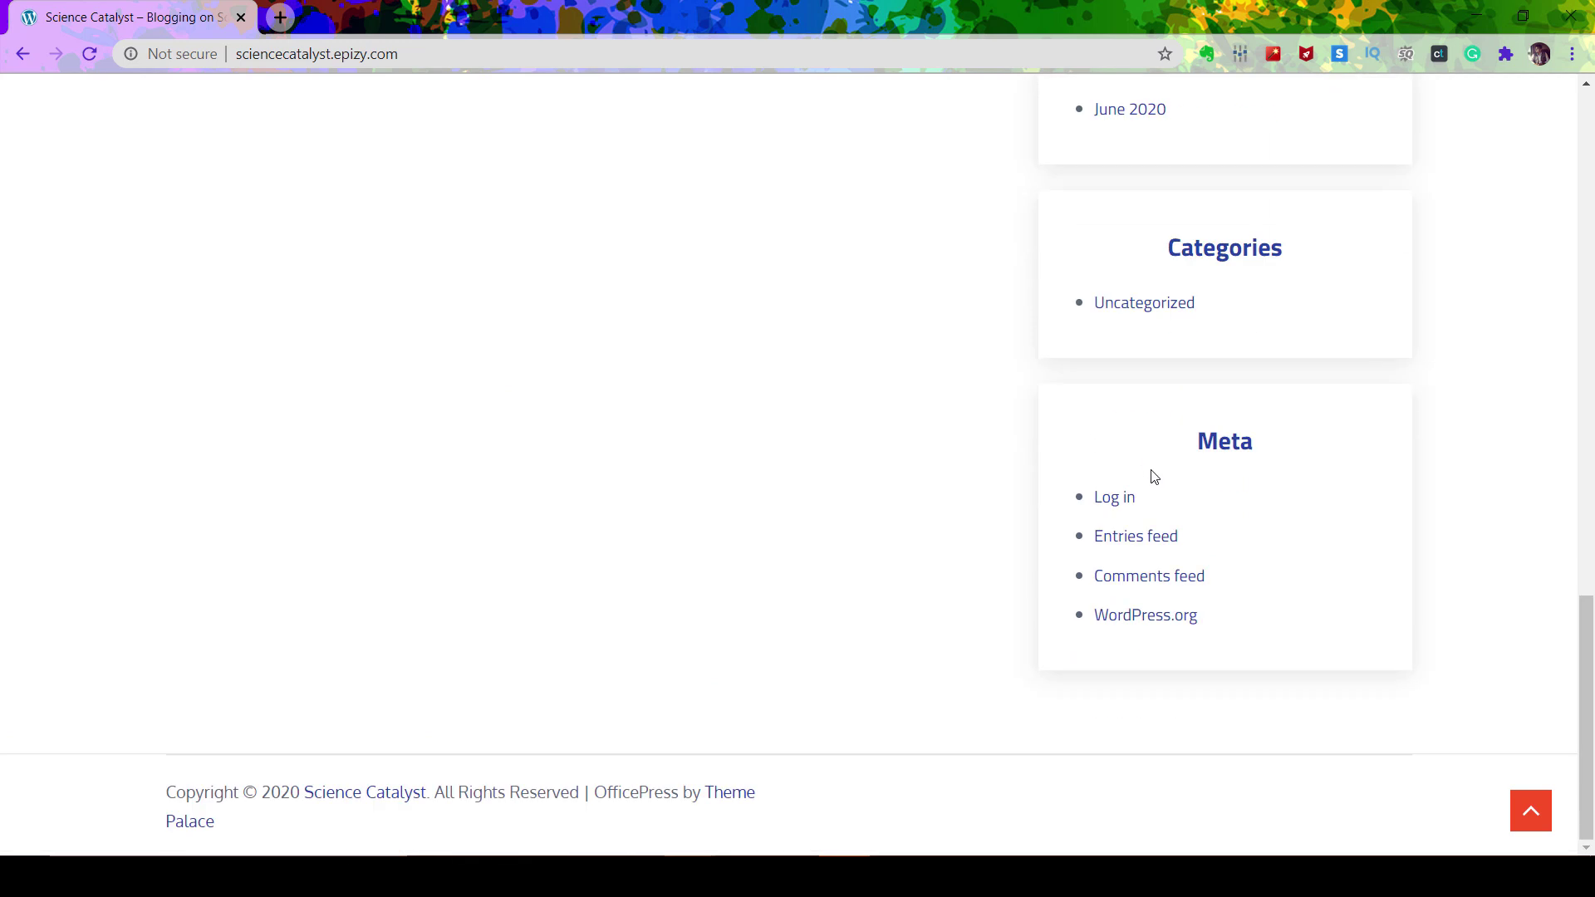
pyautogui.click(1113, 497)
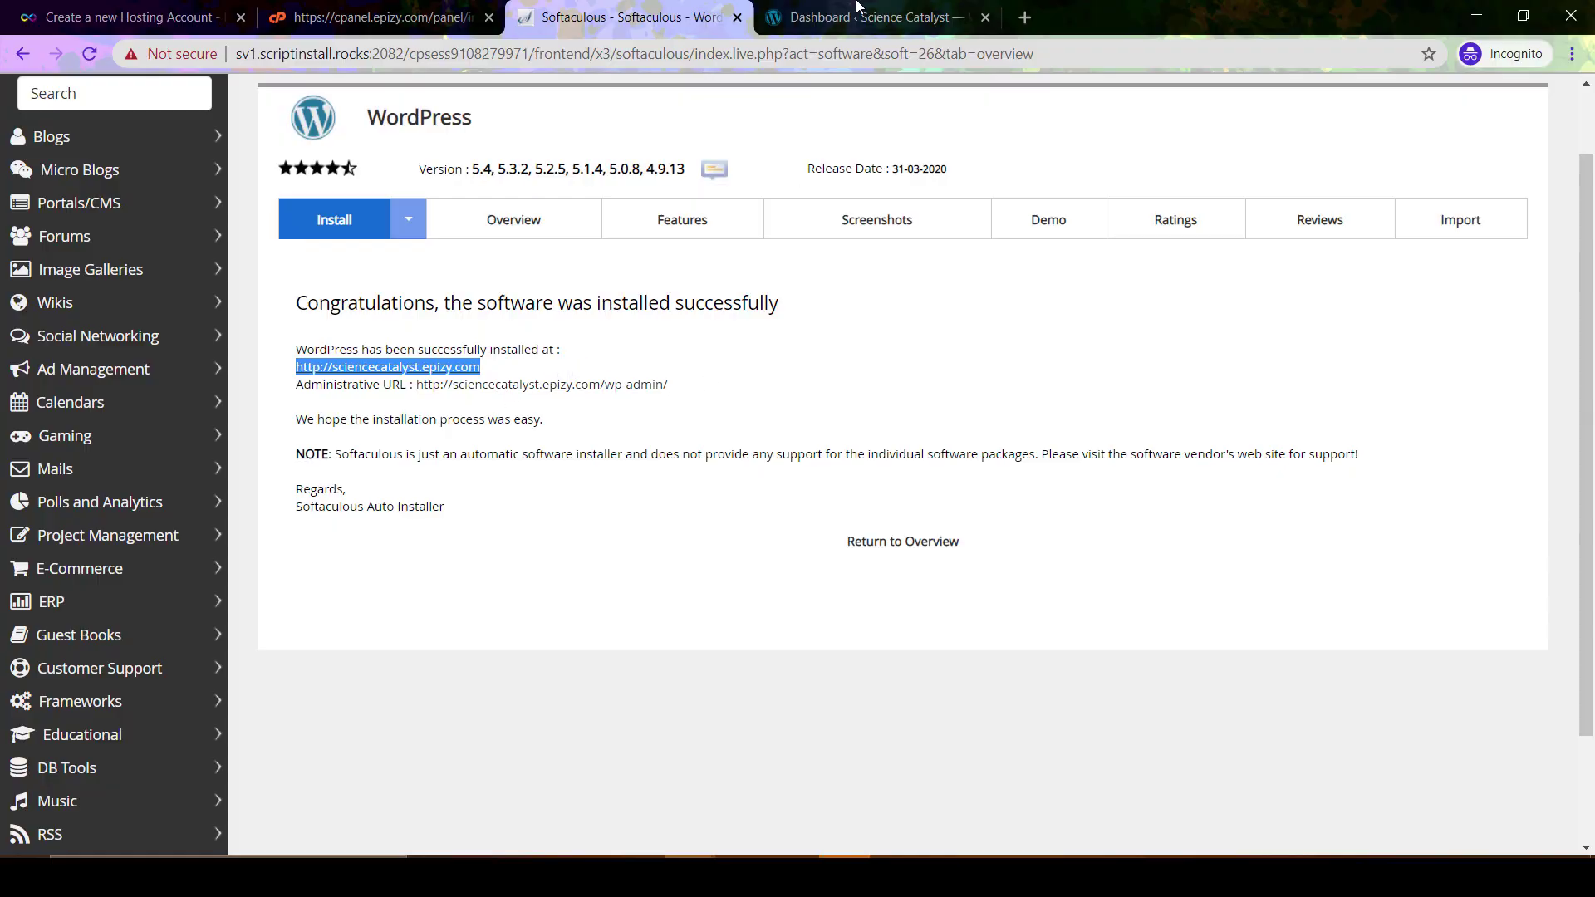
# From the admin dashboard, follow the 'Please update now' notice to the Updates page
pyautogui.click(858, 10)
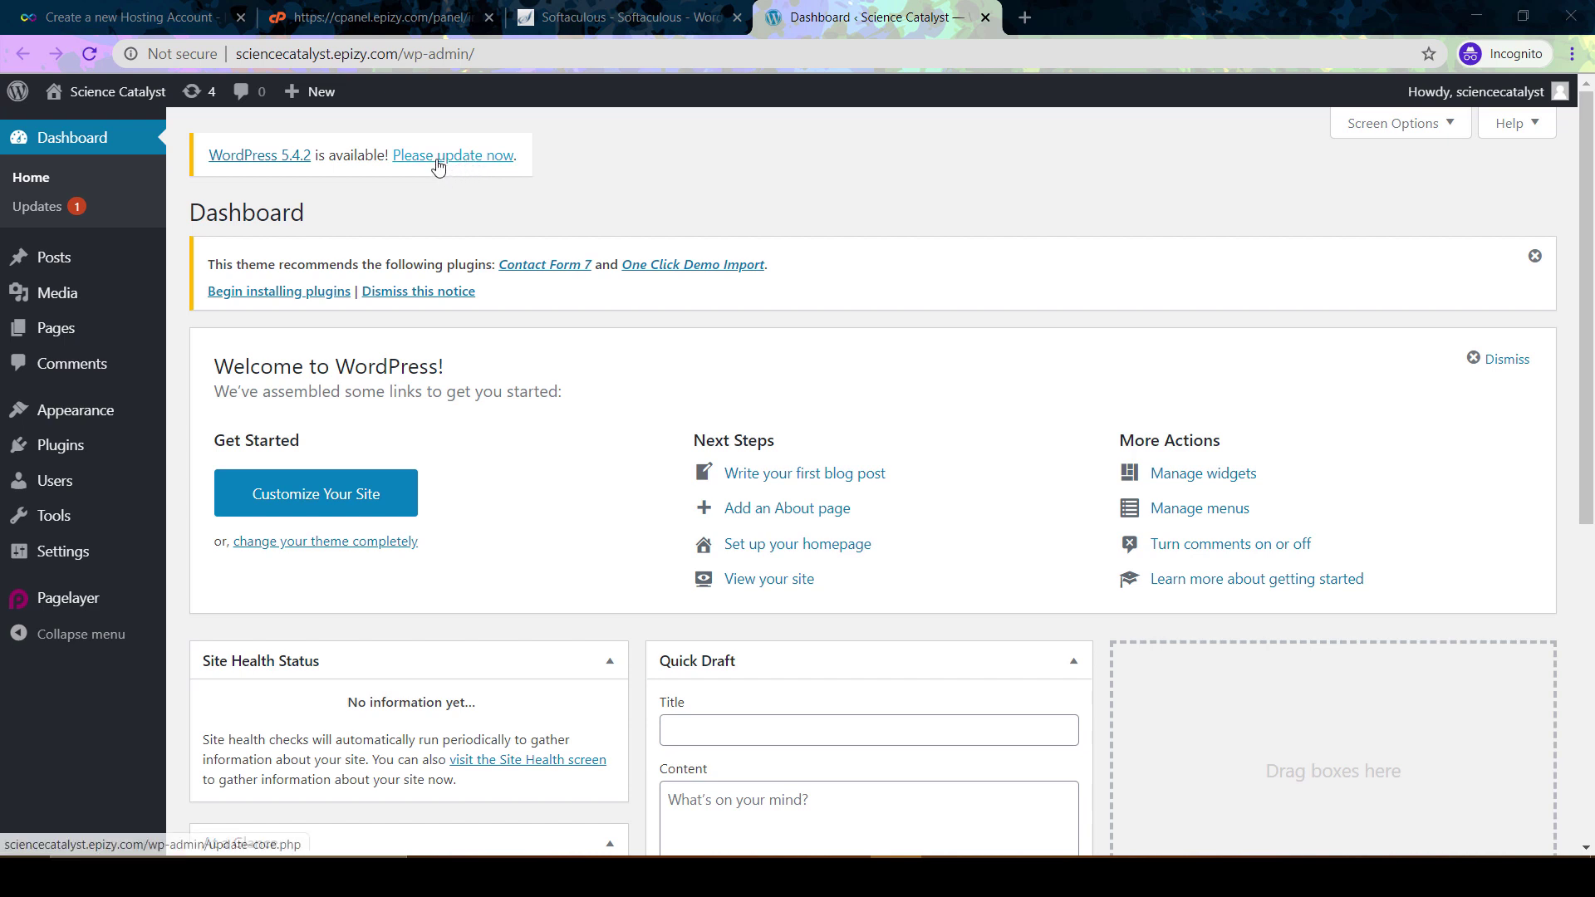
pyautogui.click(438, 159)
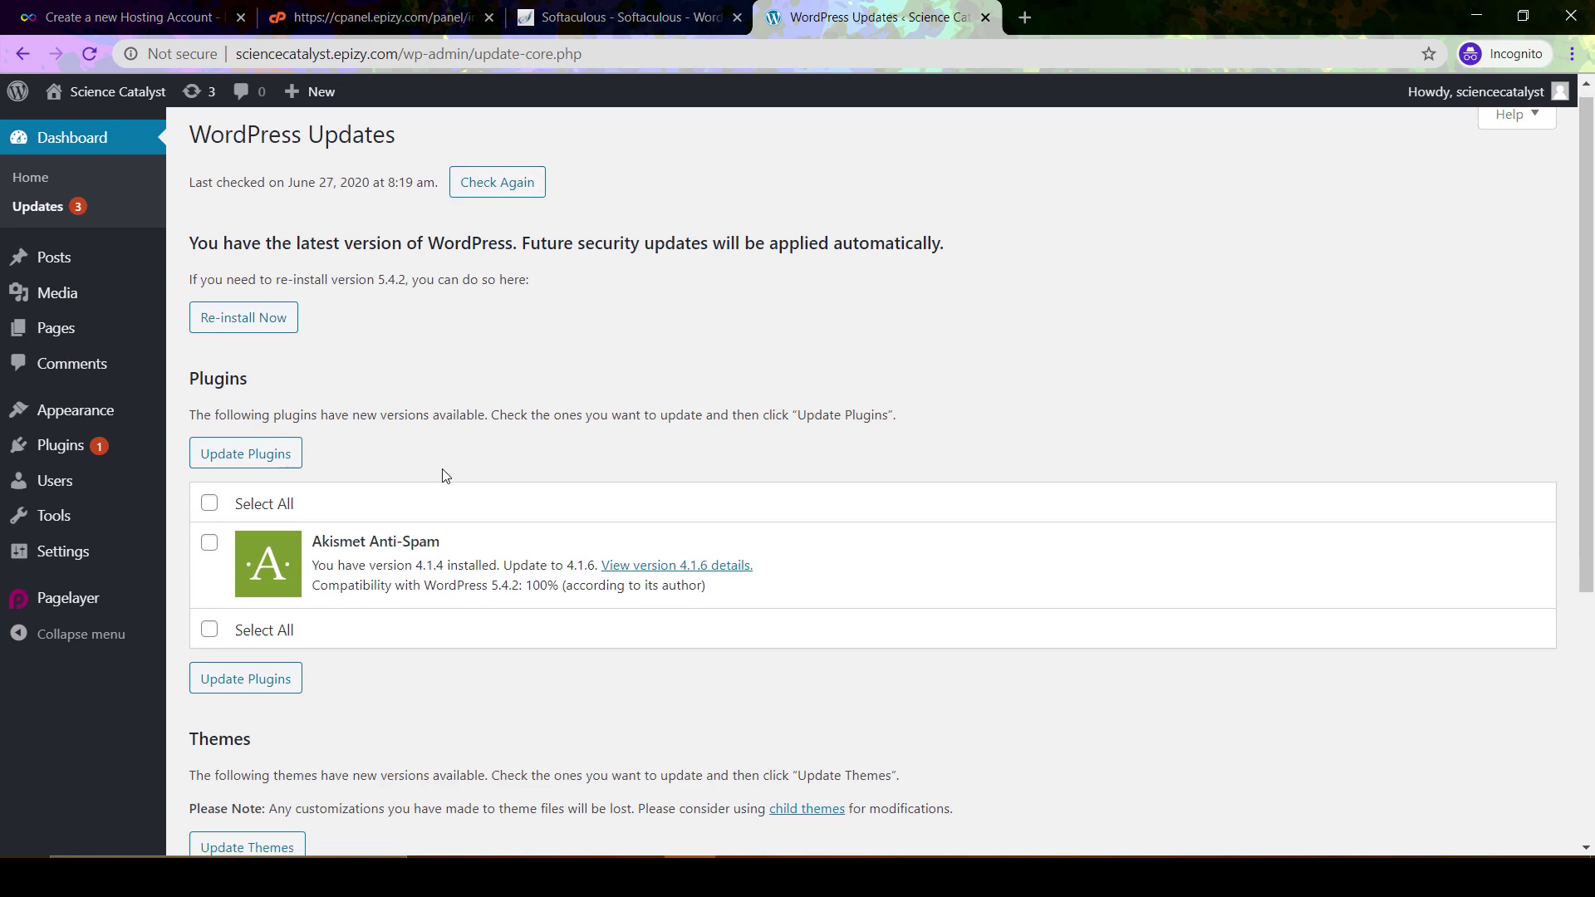
# Mark the Akismet Anti-Spam plugin update using Select All under Plugins
pyautogui.scroll(-5, 445, 475)
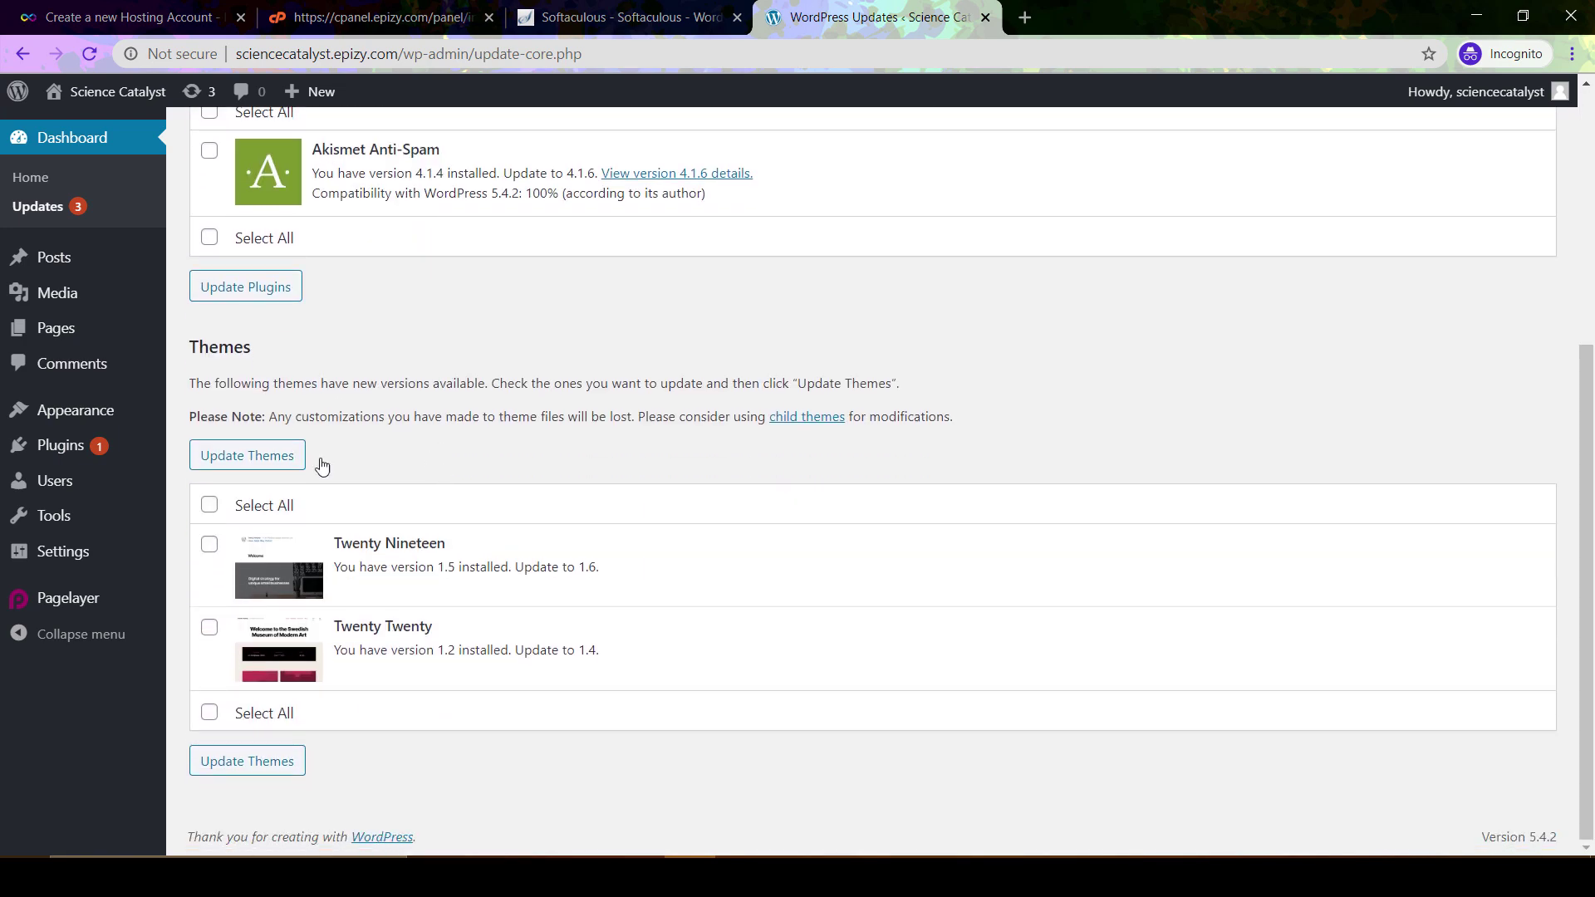
pyautogui.scroll(4, 470, 486)
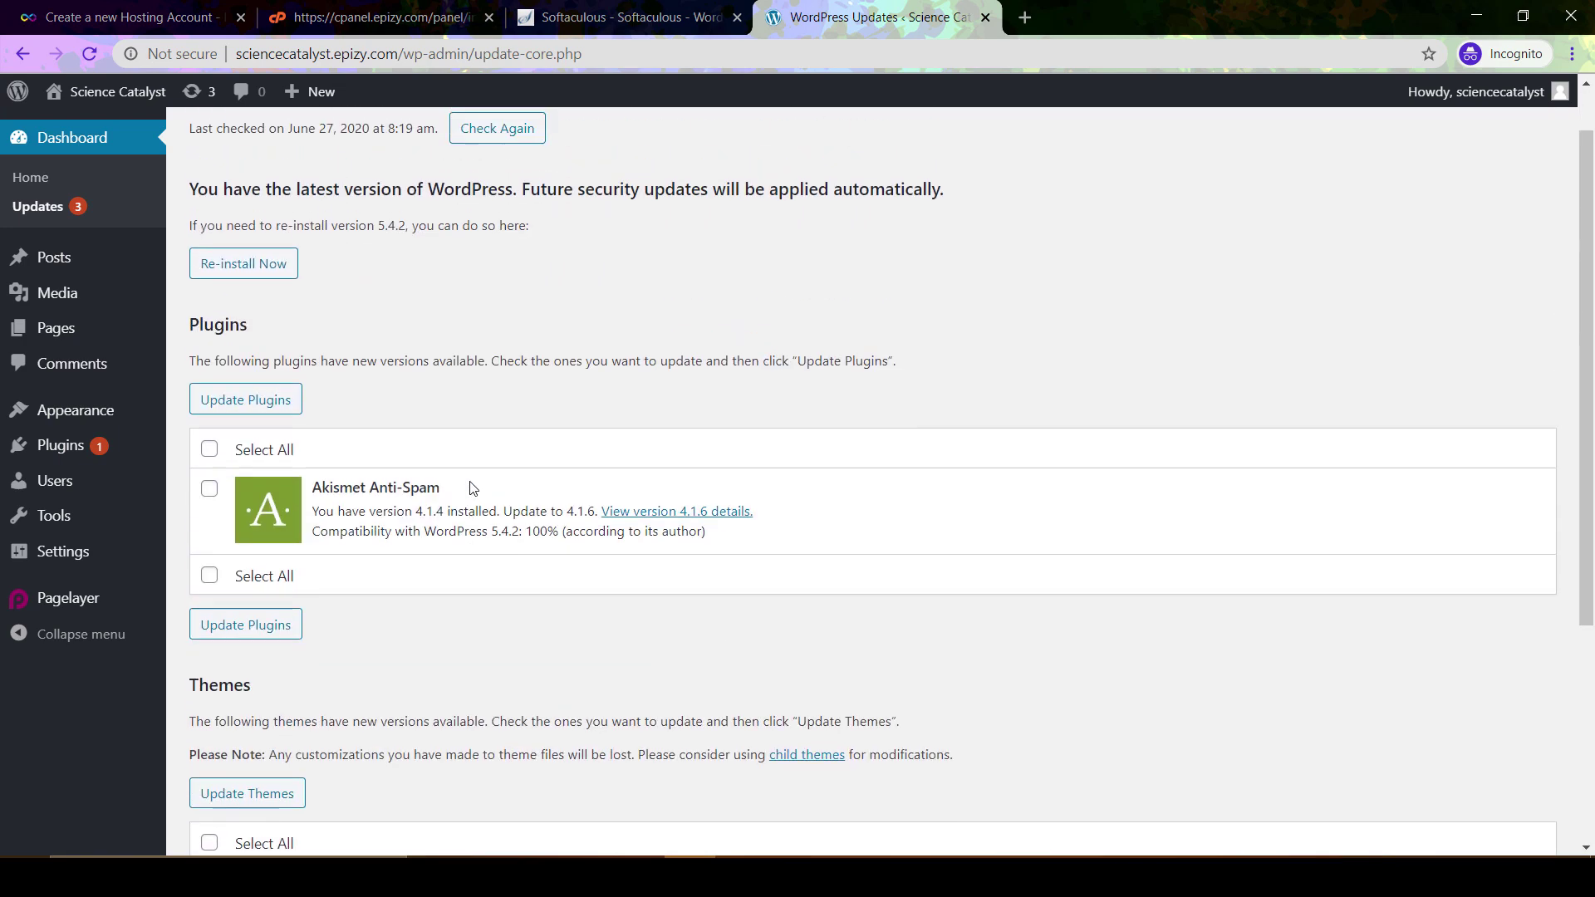
pyautogui.scroll(1, 441, 309)
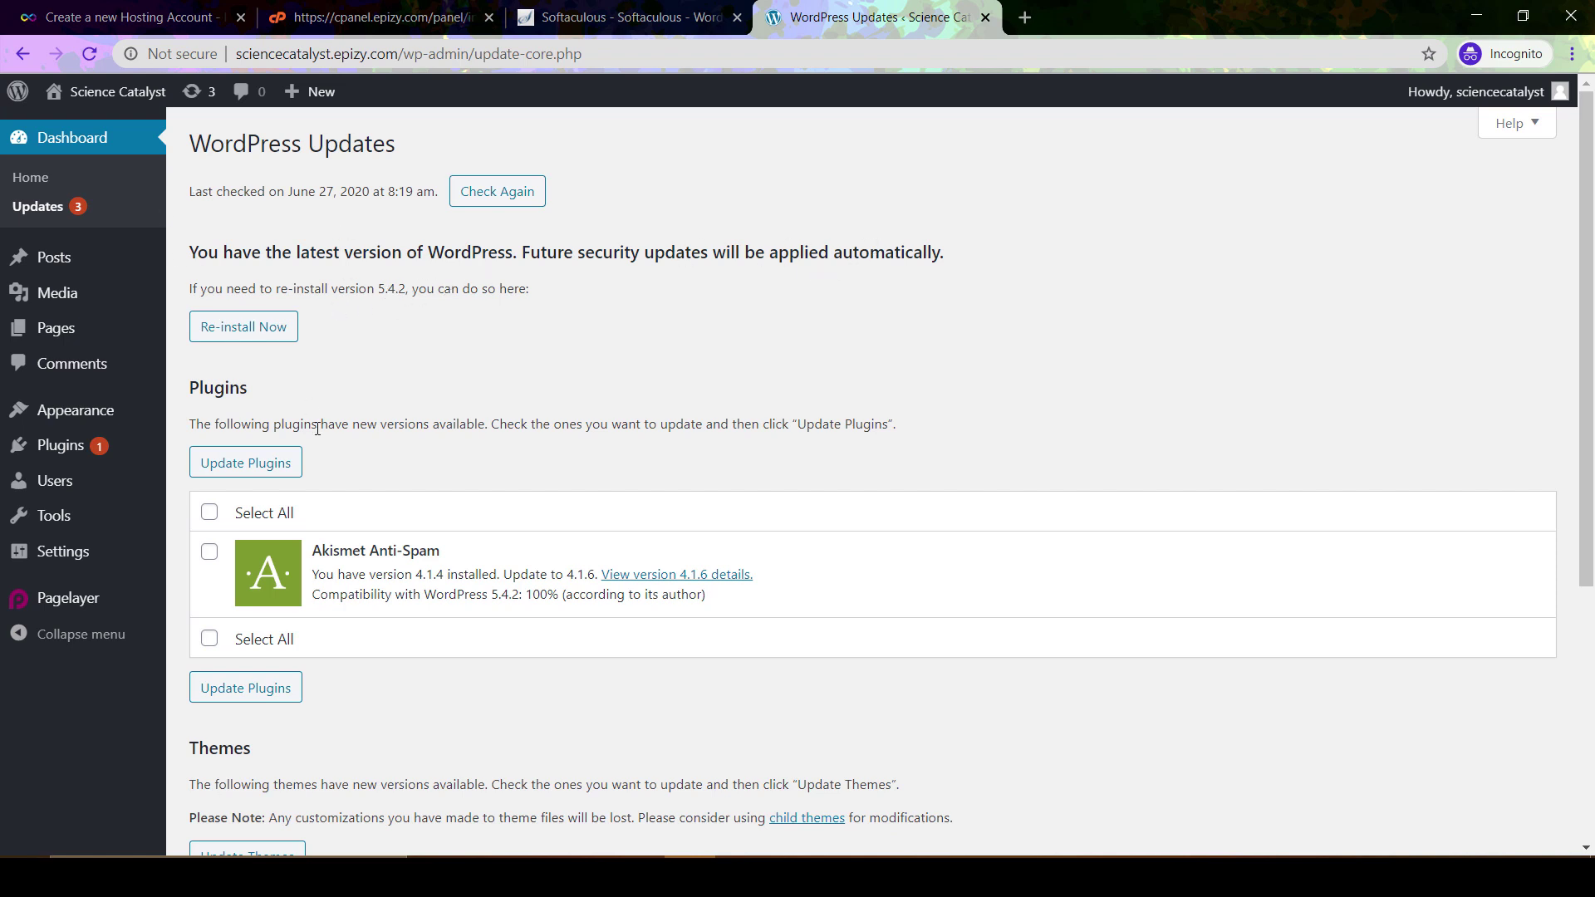
pyautogui.scroll(-2, 317, 427)
pyautogui.click(210, 325)
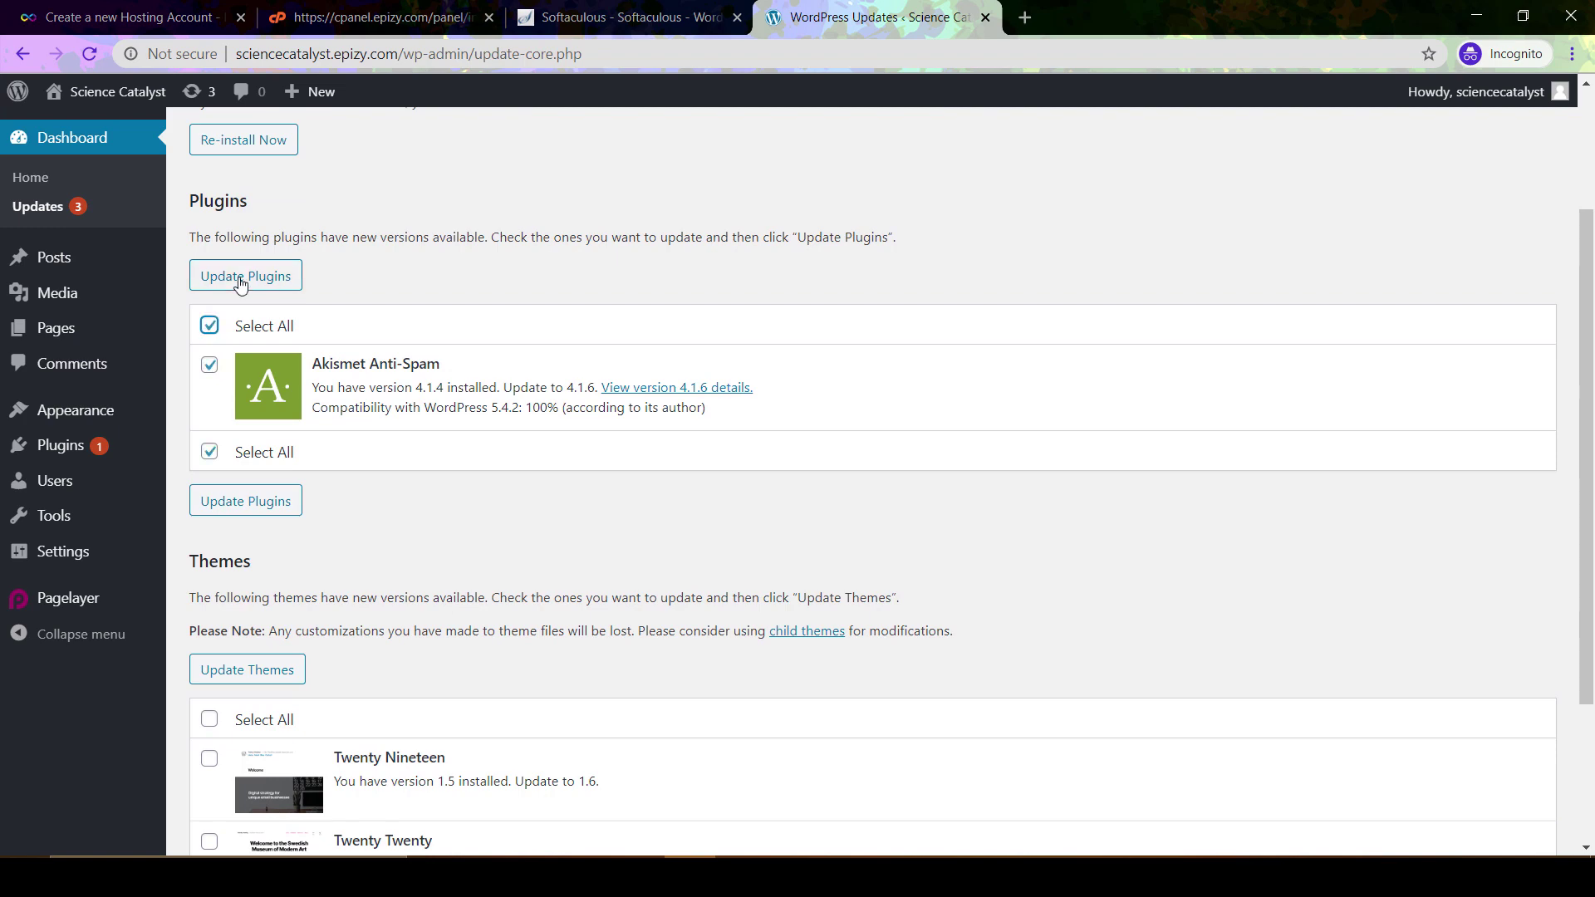
# Mark the Twenty Nineteen and Twenty Twenty theme updates using Select All under Themes
pyautogui.scroll(-2, 374, 469)
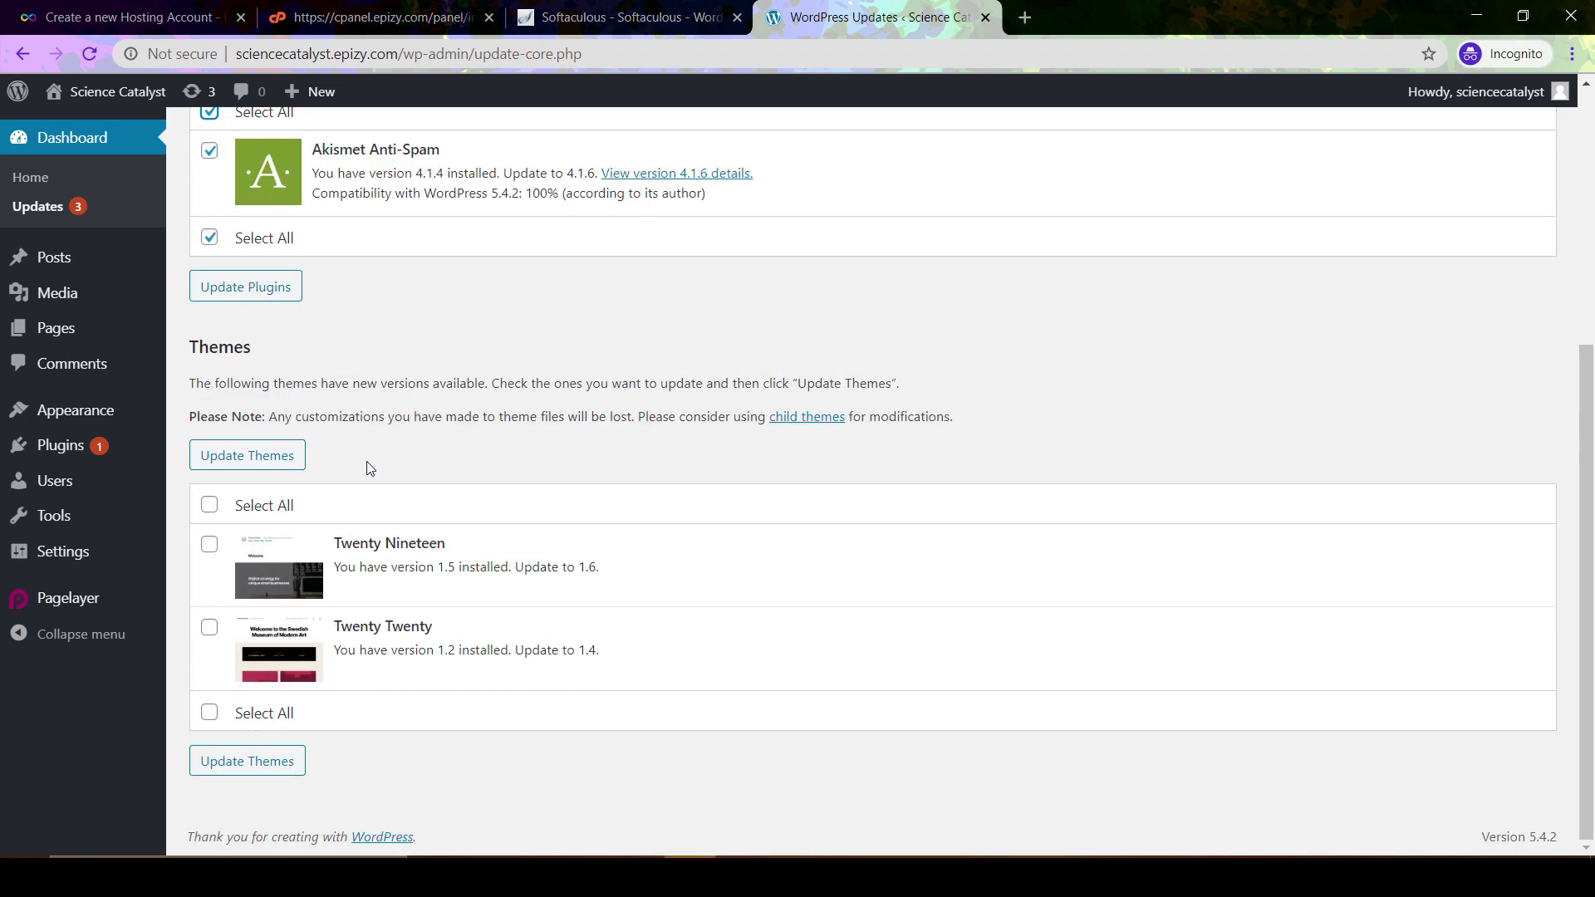
pyautogui.click(211, 508)
pyautogui.scroll(2, 392, 392)
pyautogui.scroll(2, 393, 396)
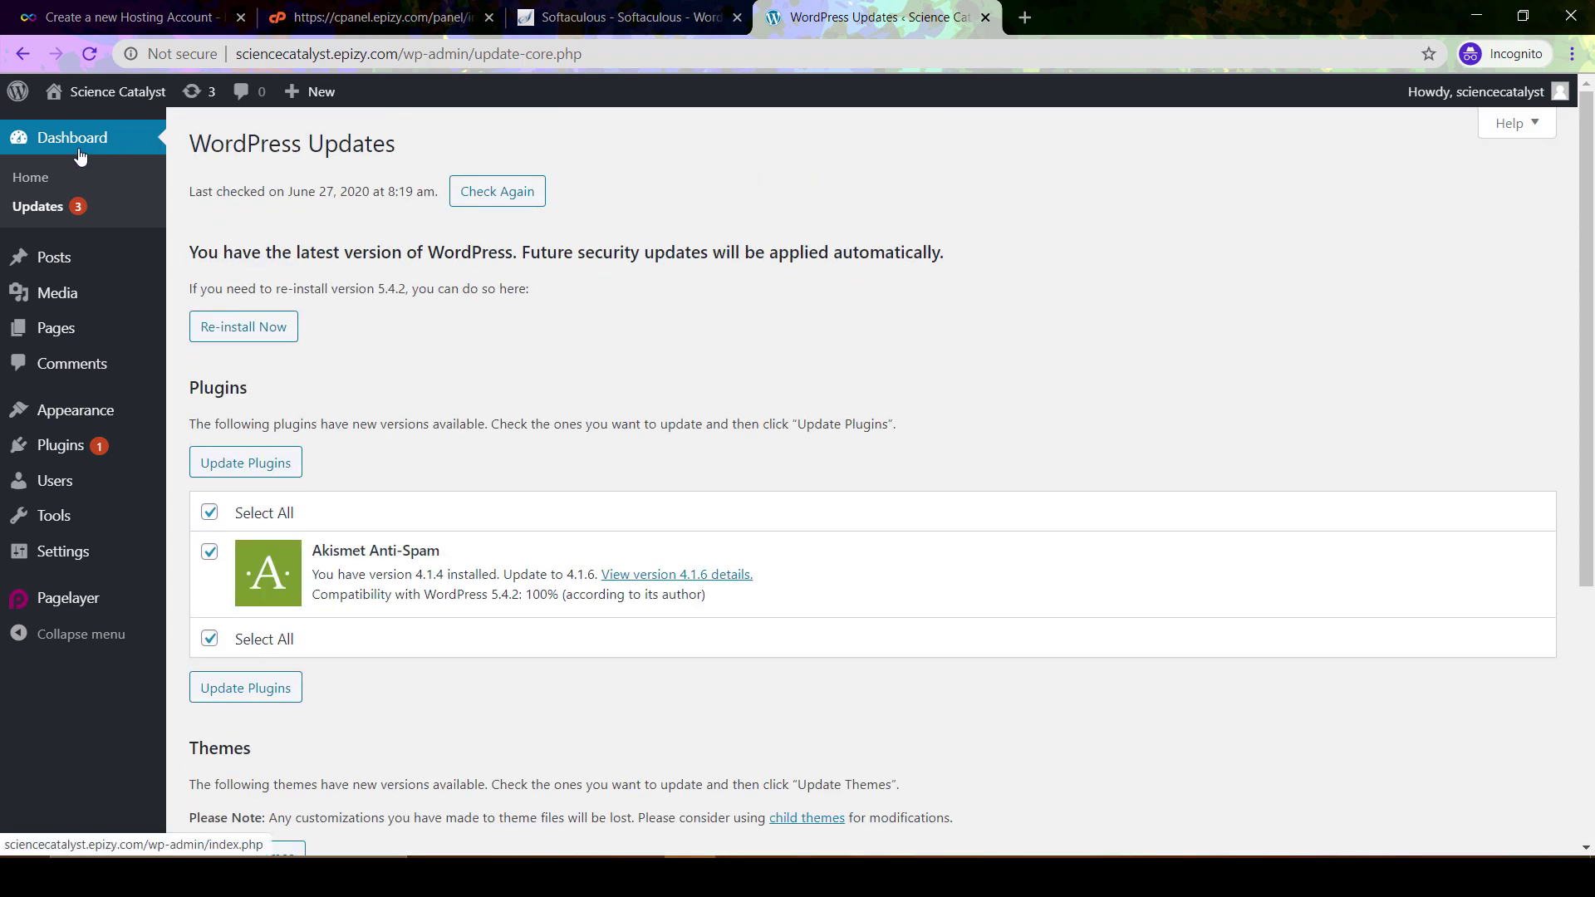
pyautogui.scroll(-2, 281, 346)
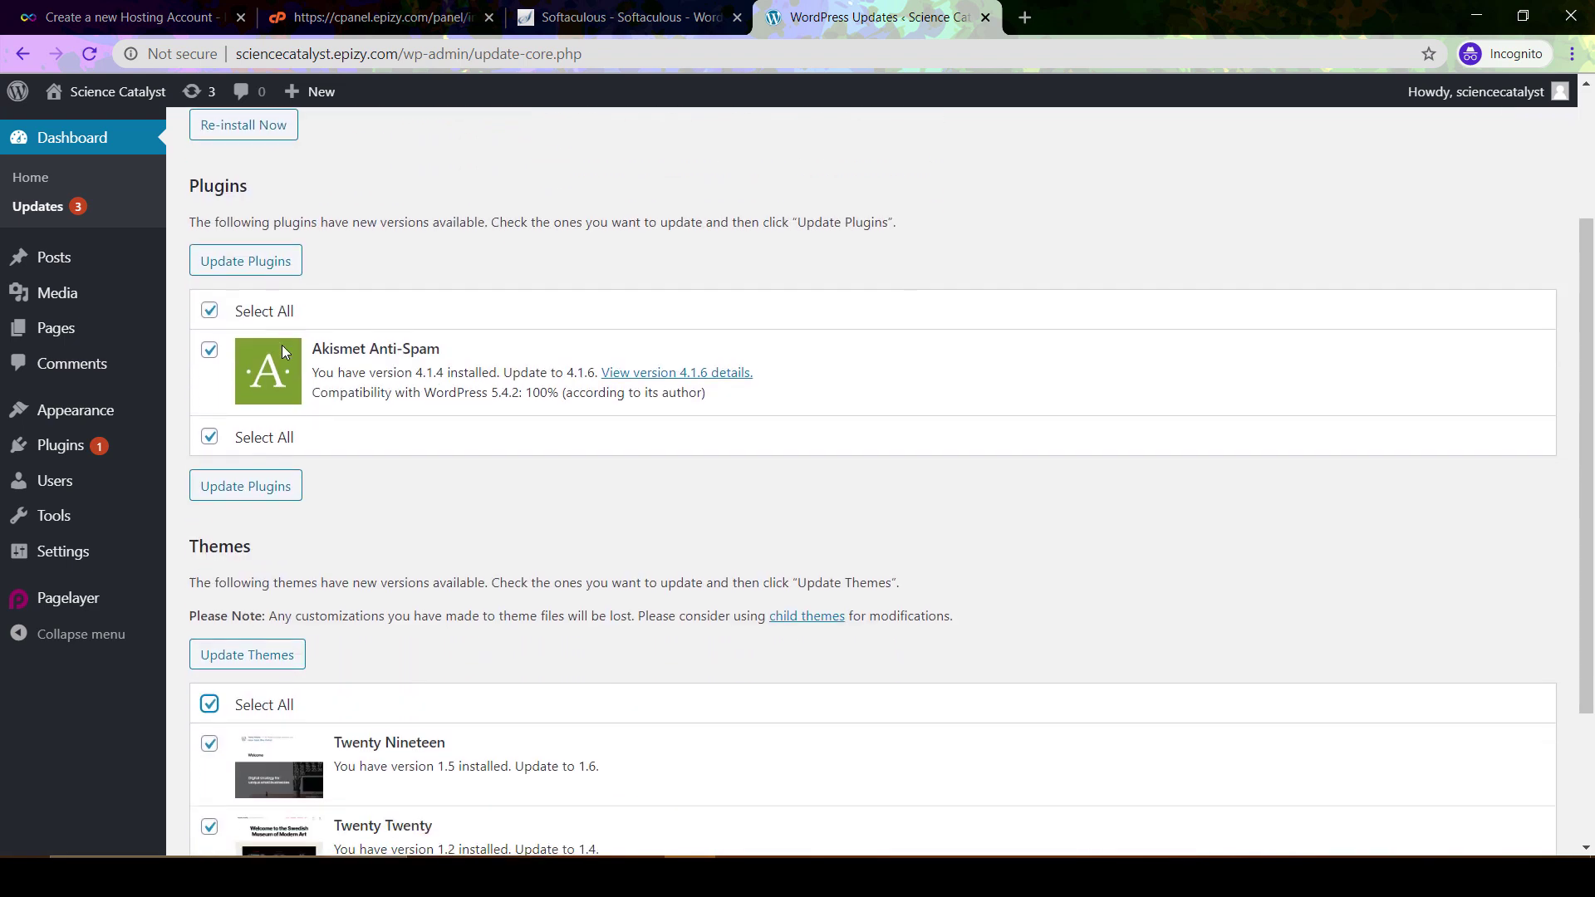
pyautogui.scroll(-2, 281, 345)
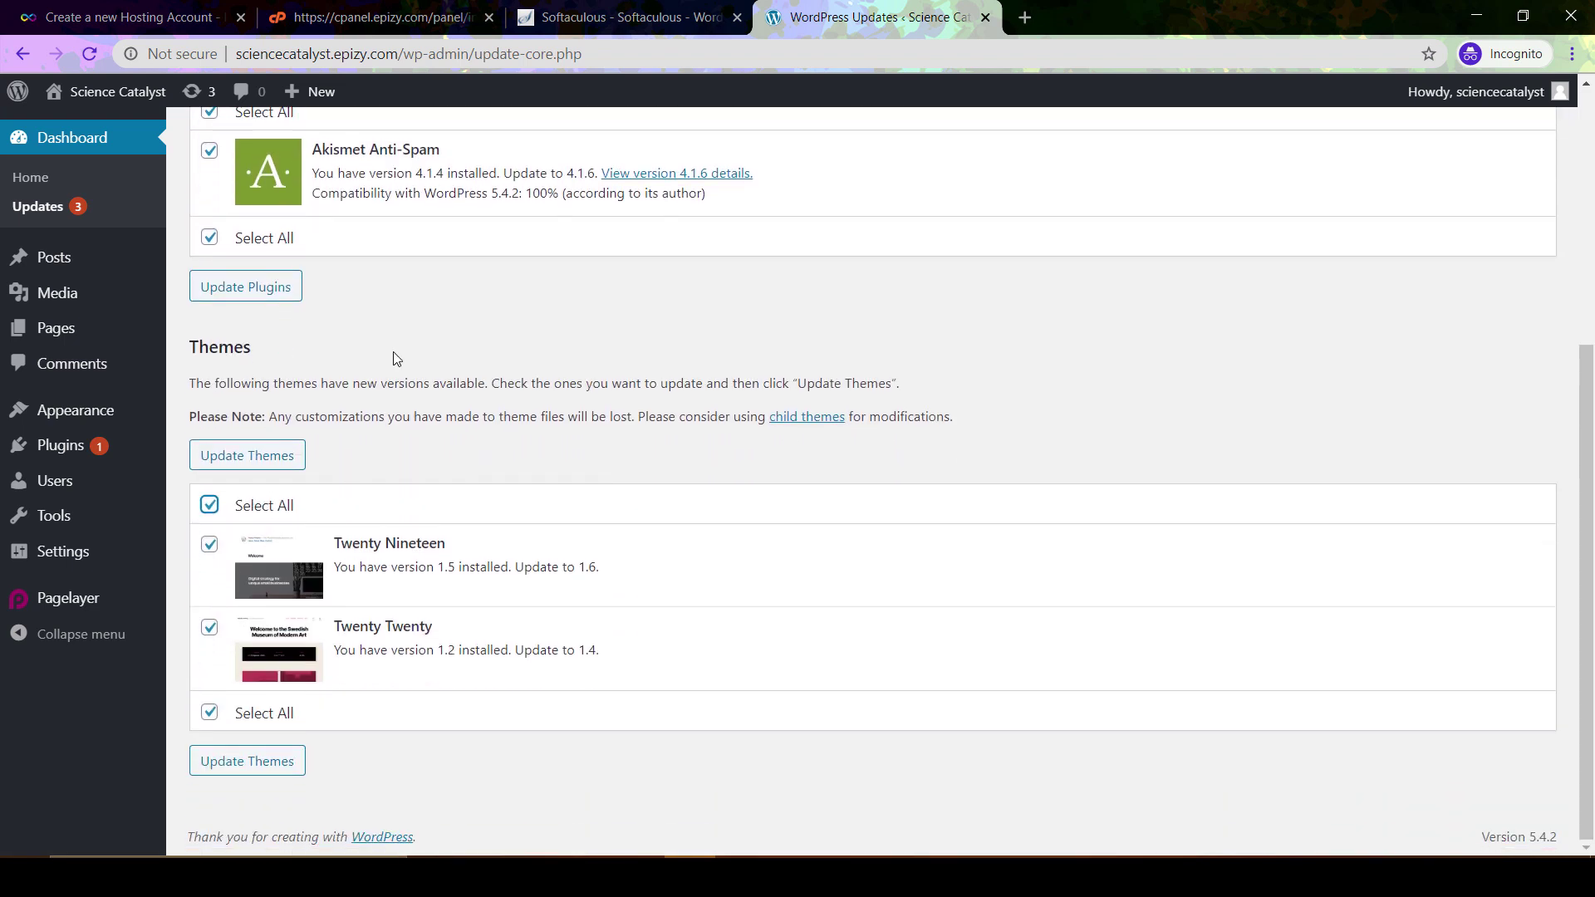
pyautogui.scroll(2, 396, 357)
pyautogui.scroll(3, 396, 358)
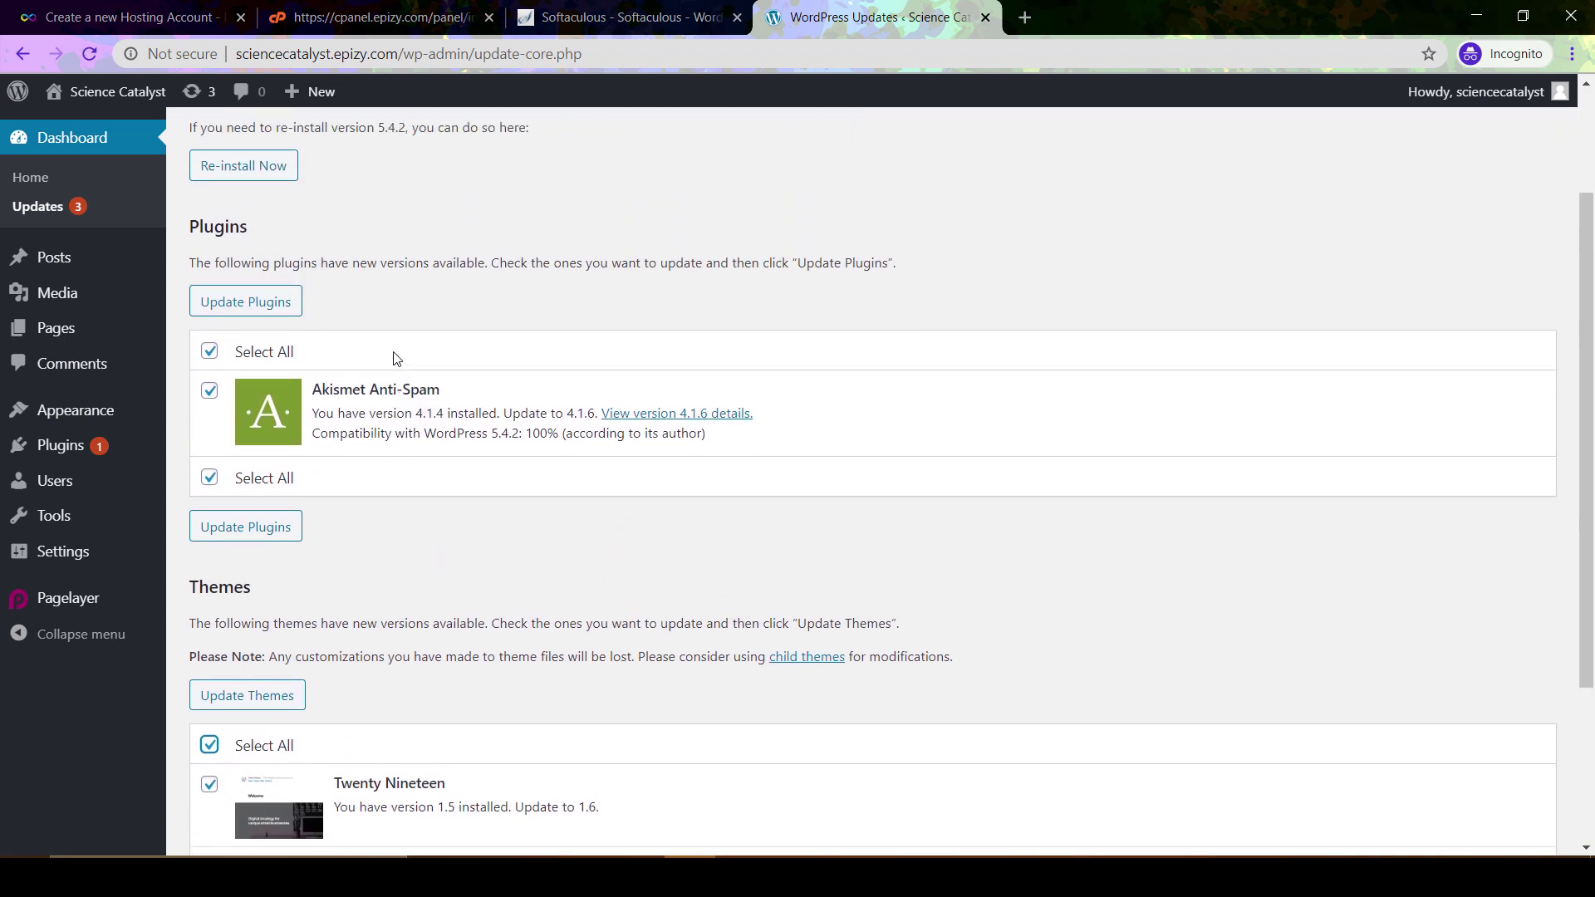
pyautogui.scroll(-3, 395, 357)
pyautogui.scroll(-2, 395, 357)
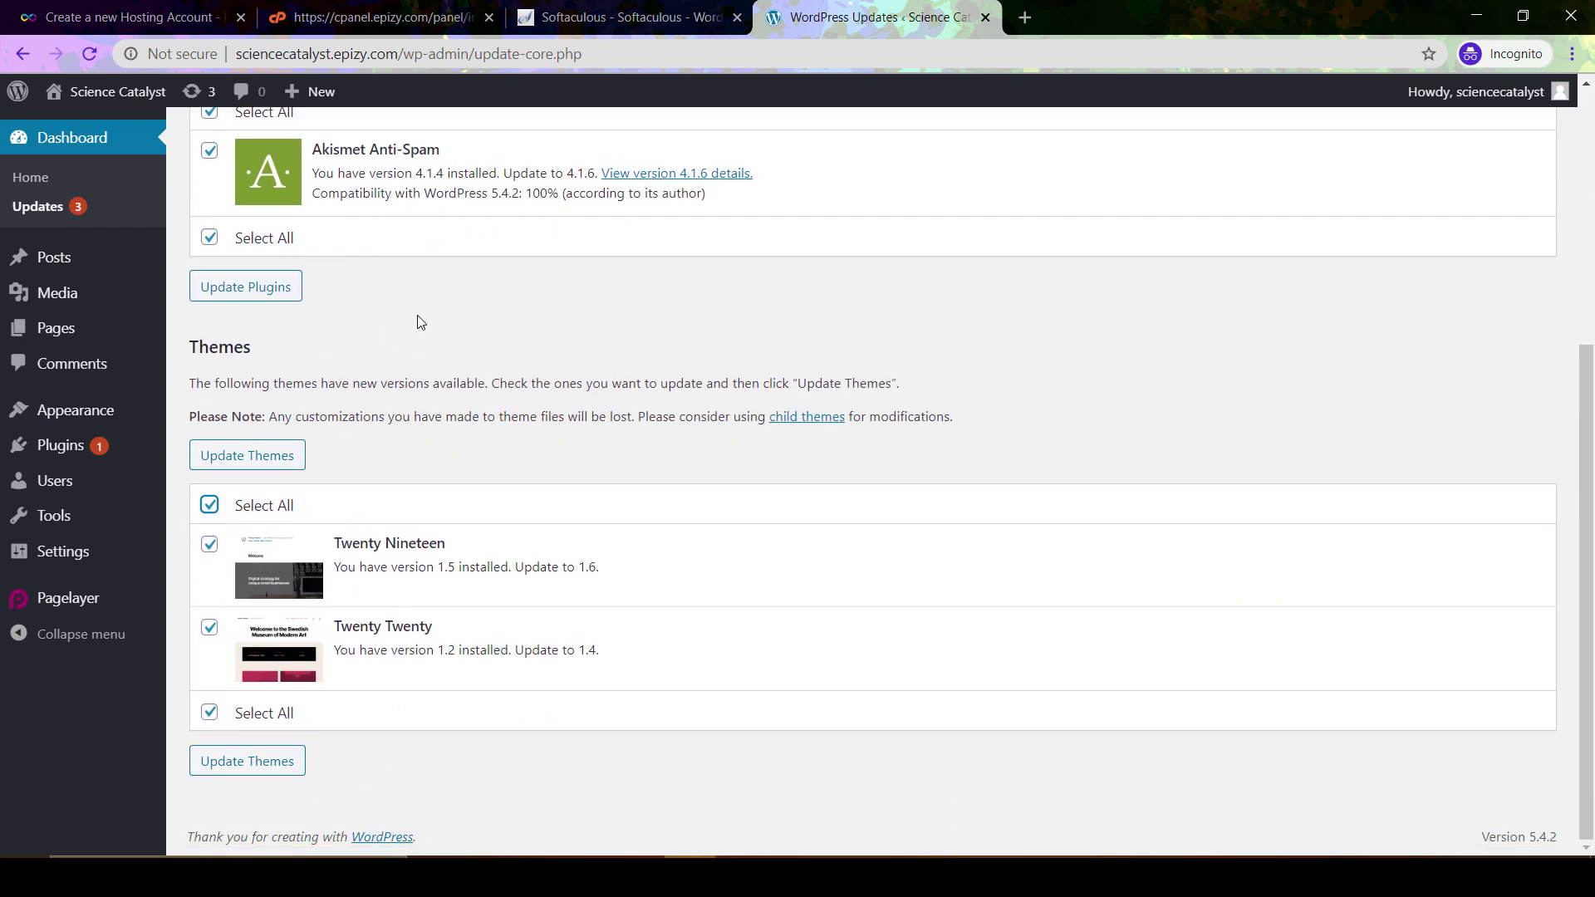
pyautogui.scroll(5, 419, 322)
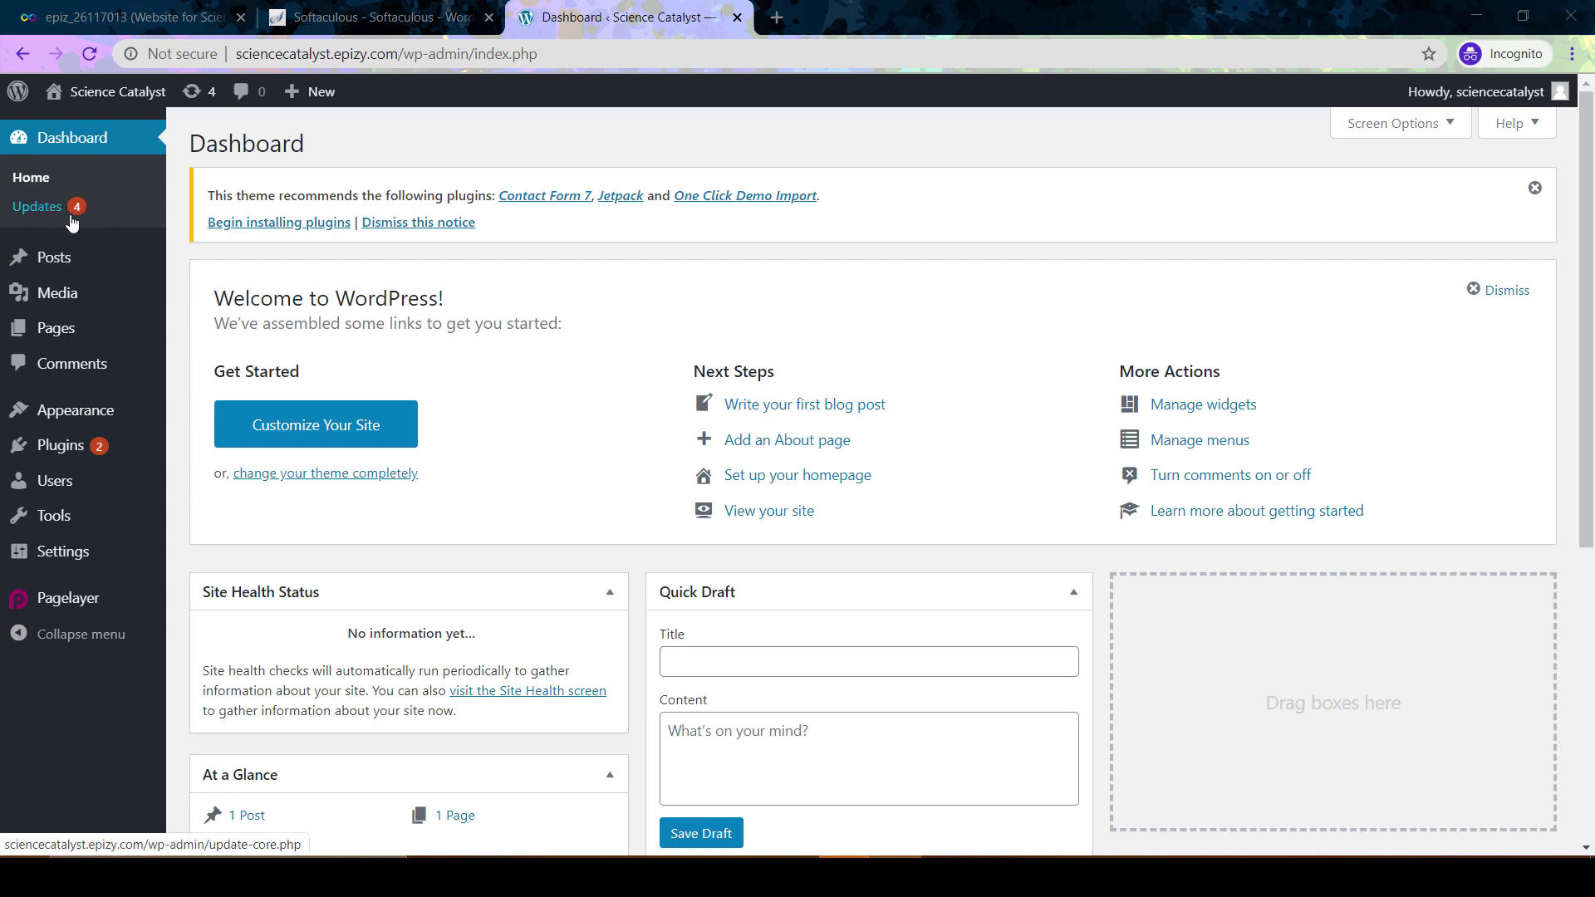
# Review Dashboard > Updates, then go to the Posts list showing the Hello world! post
pyautogui.click(38, 207)
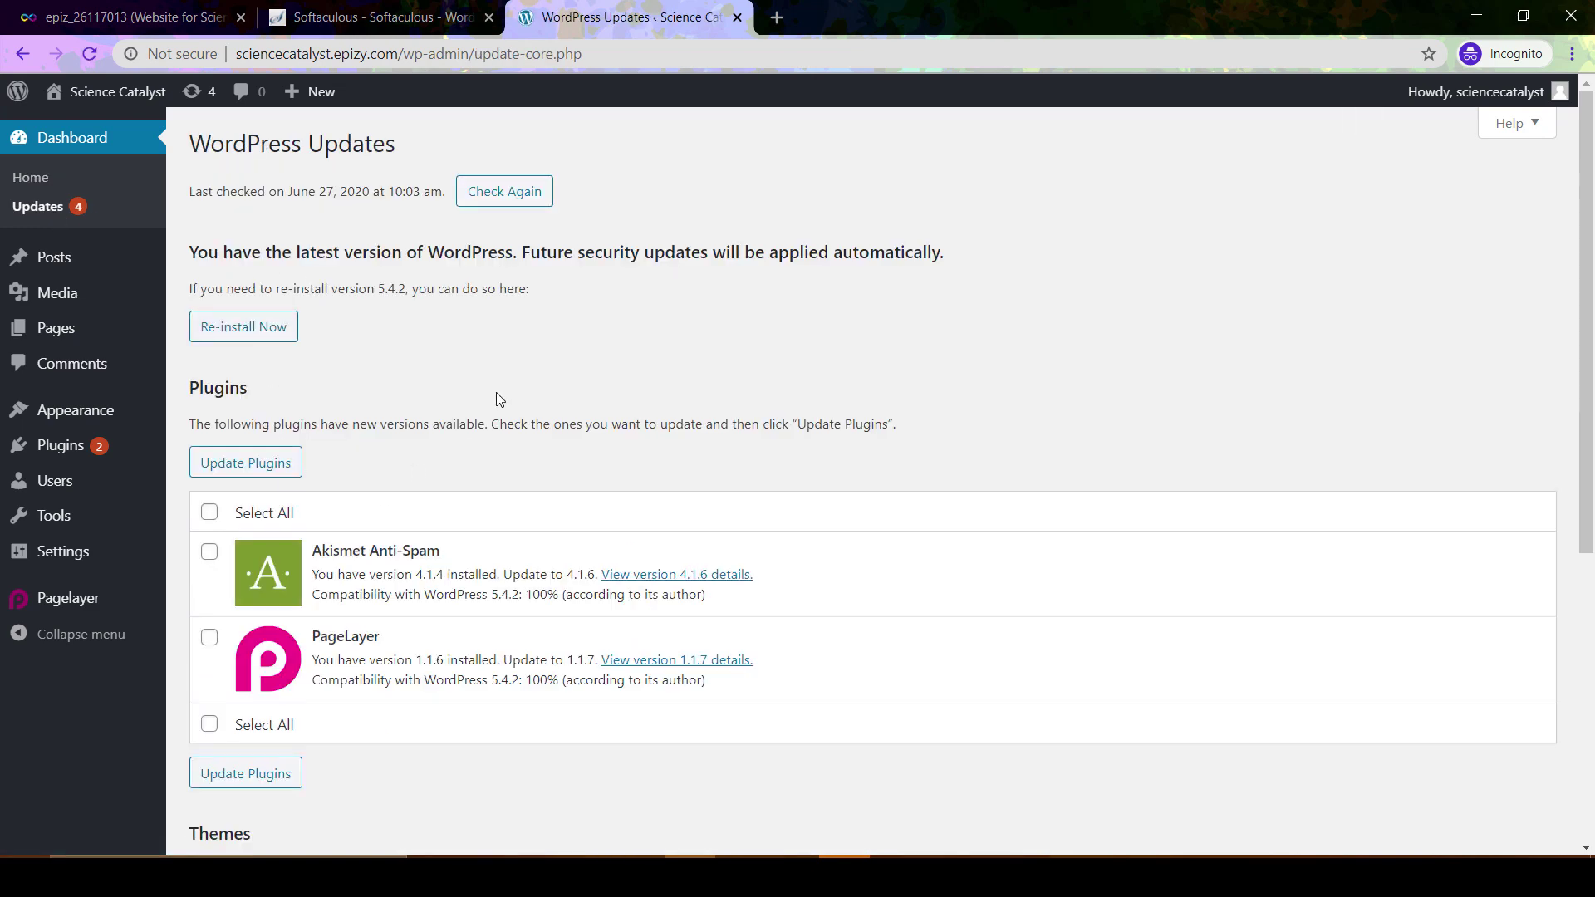
pyautogui.scroll(-4, 498, 398)
pyautogui.scroll(-2, 499, 398)
pyautogui.scroll(6, 498, 398)
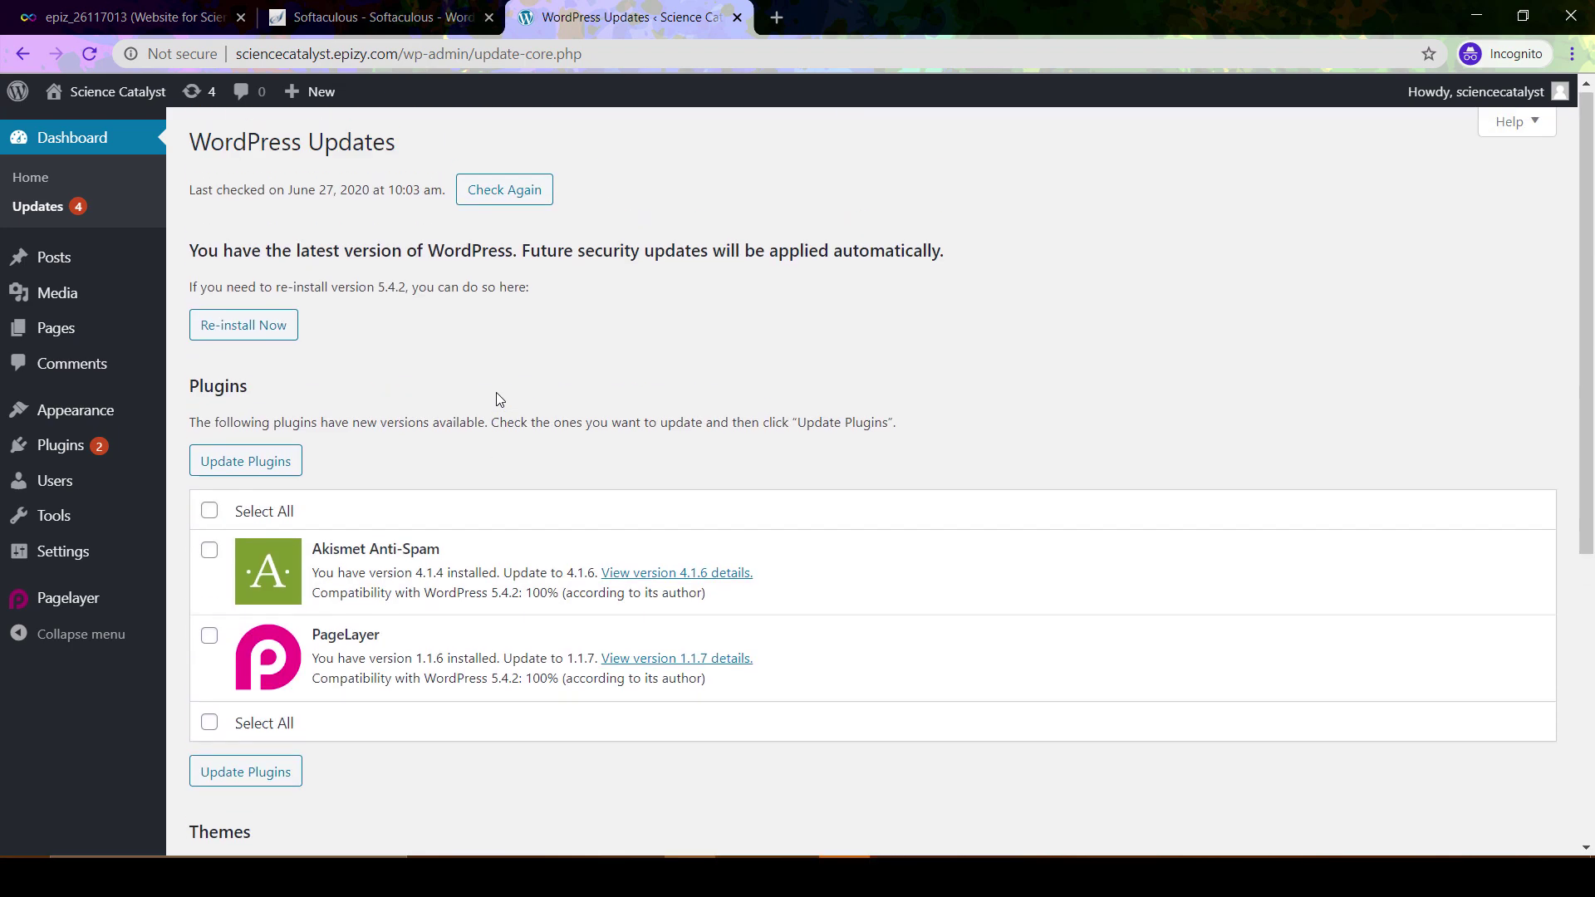
pyautogui.click(40, 264)
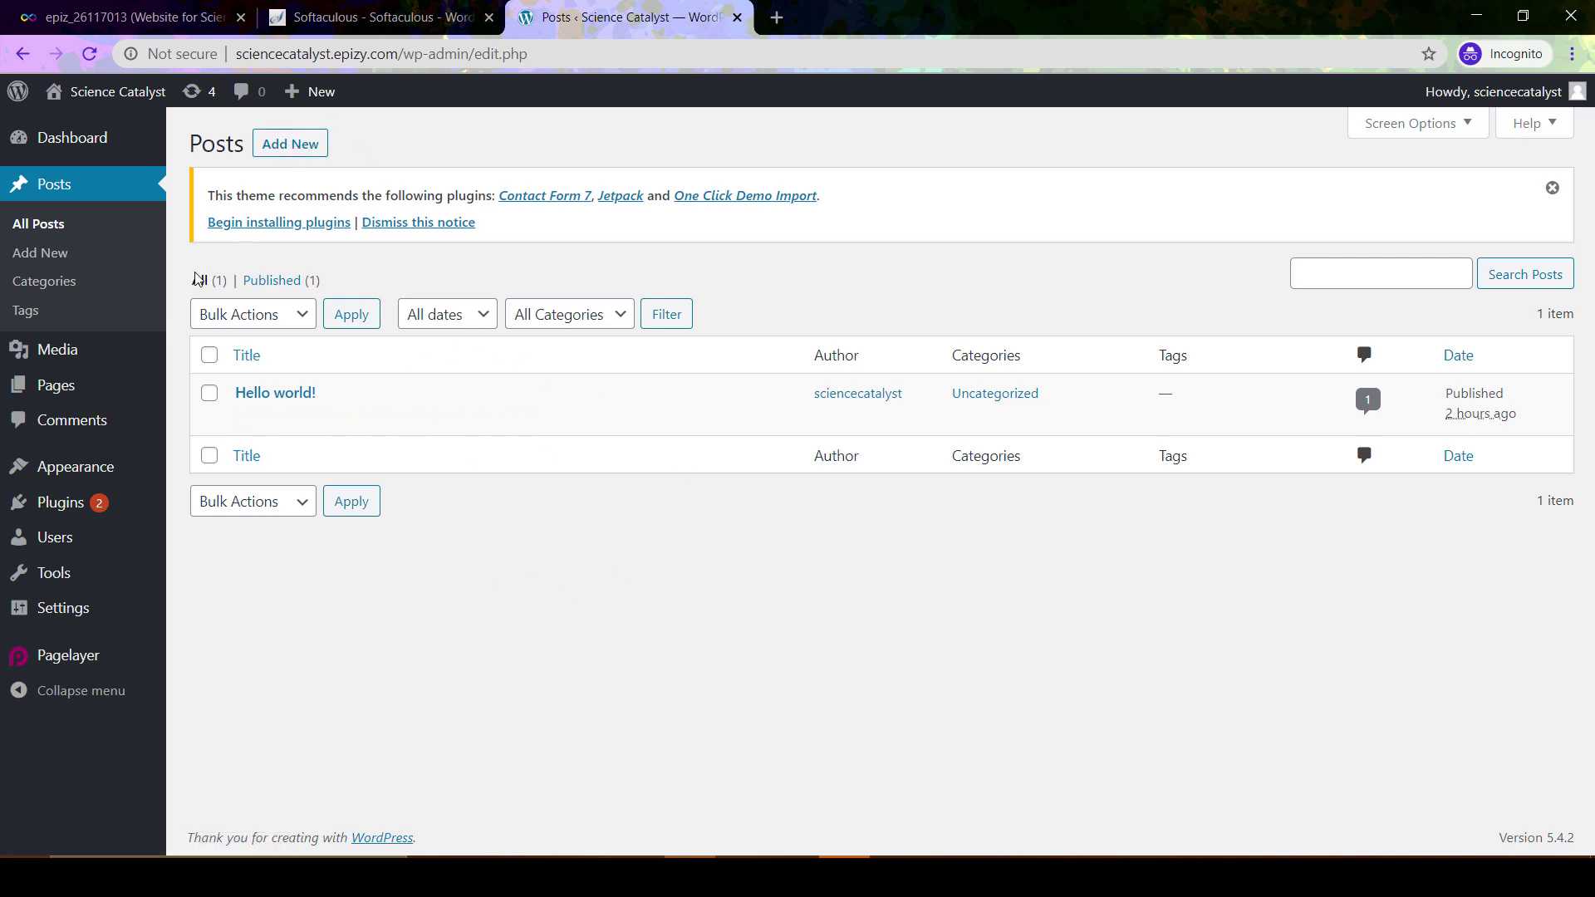
# Browse Media, Pages and Comments, then view Appearance themes with OfficePress active
pyautogui.click(57, 349)
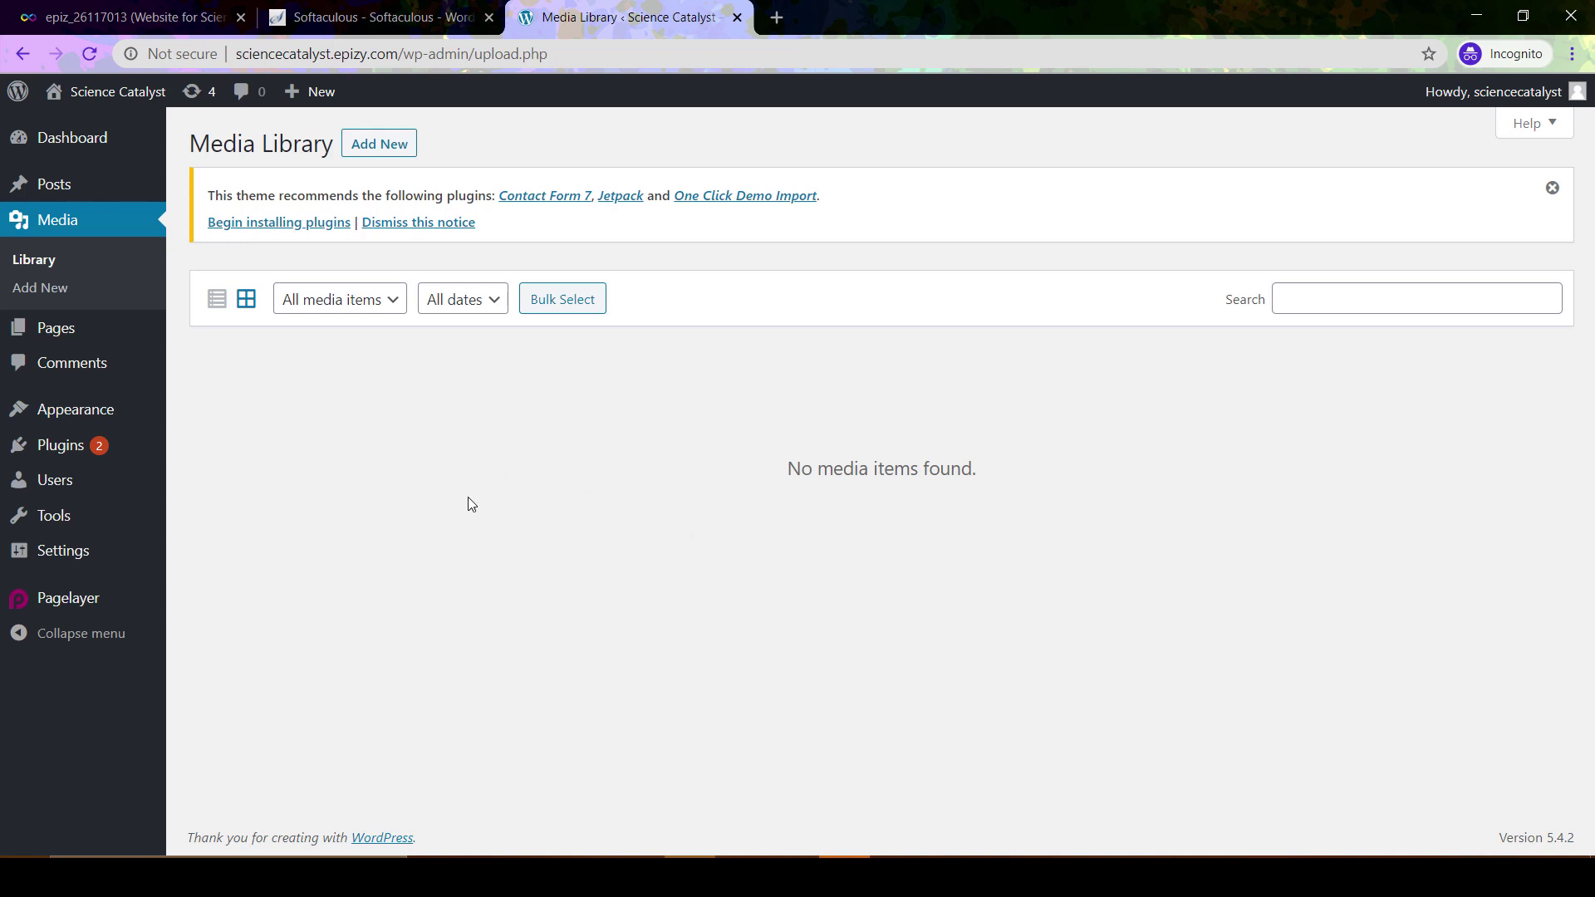
pyautogui.click(46, 329)
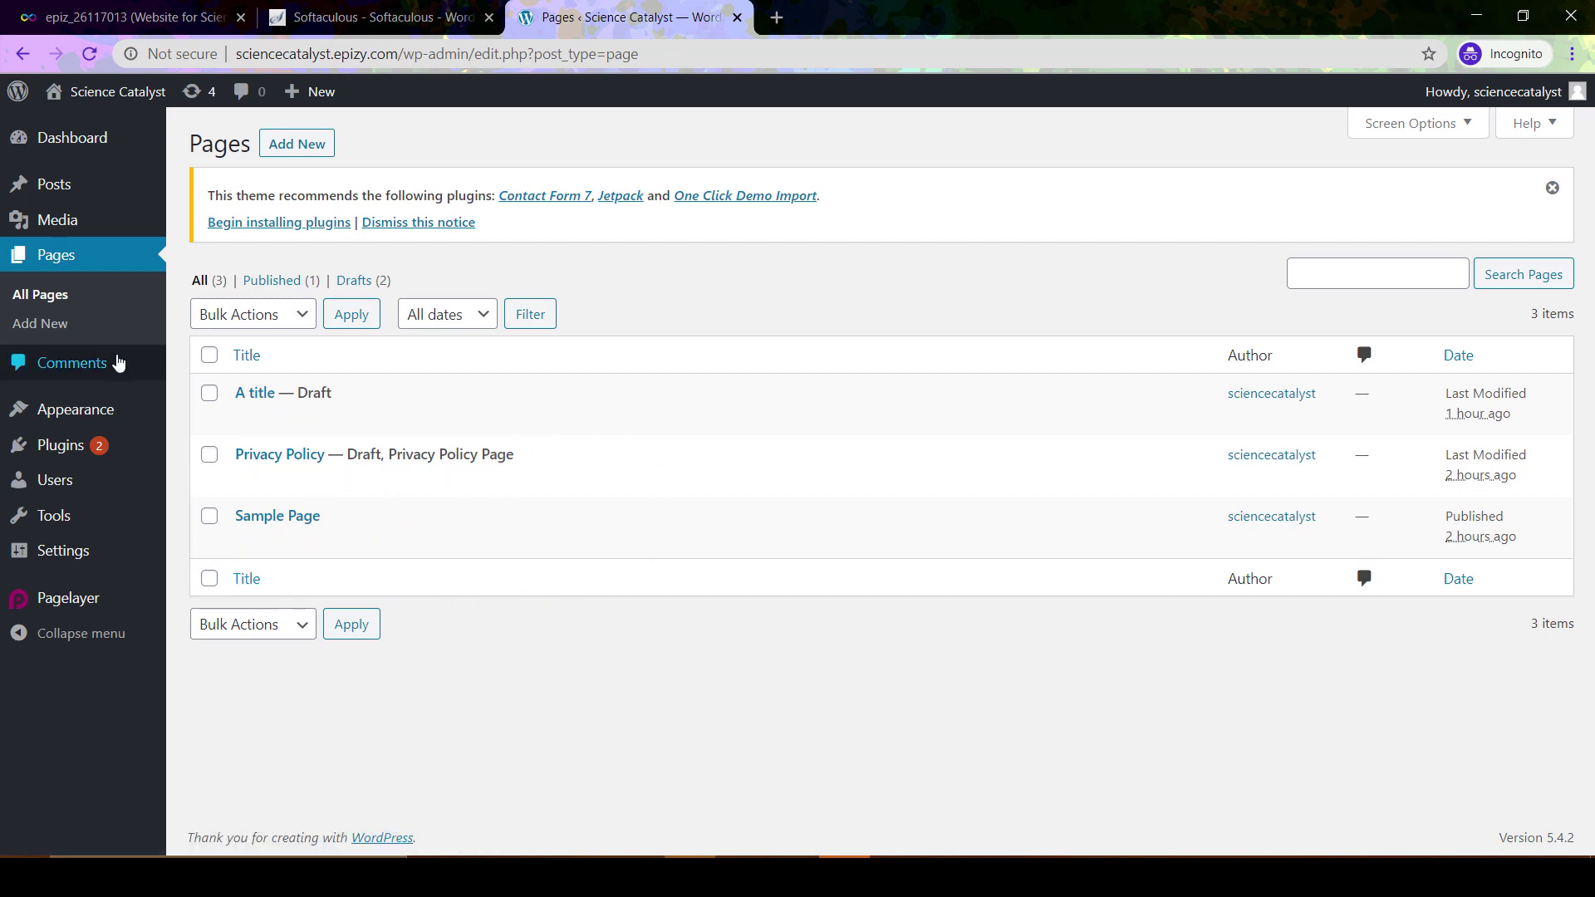
pyautogui.click(85, 369)
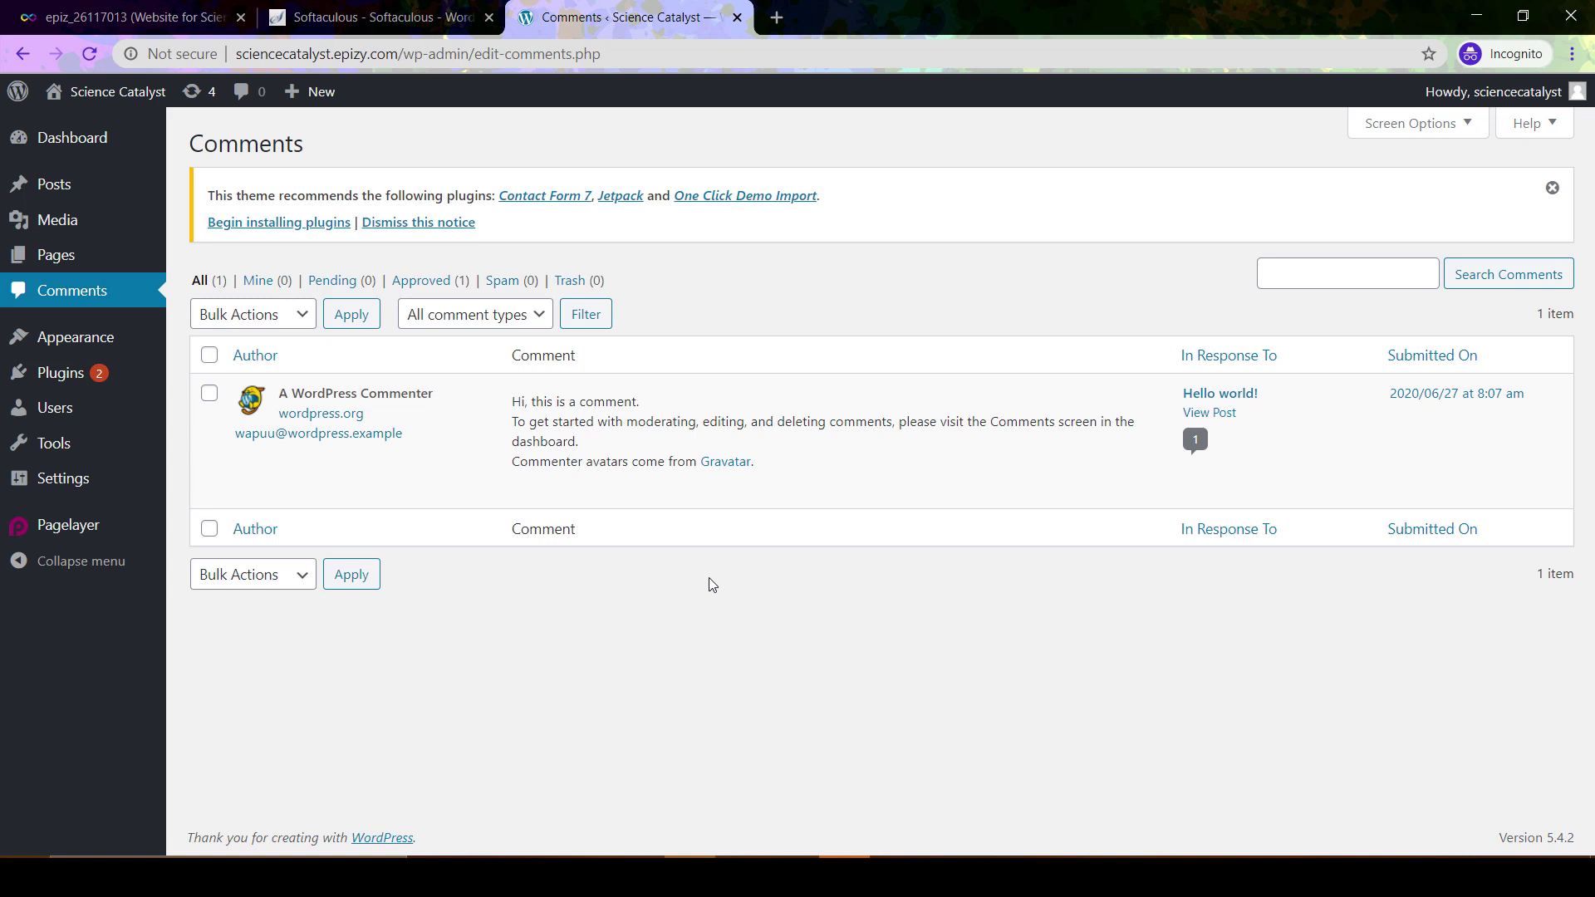
pyautogui.moveTo(790, 466)
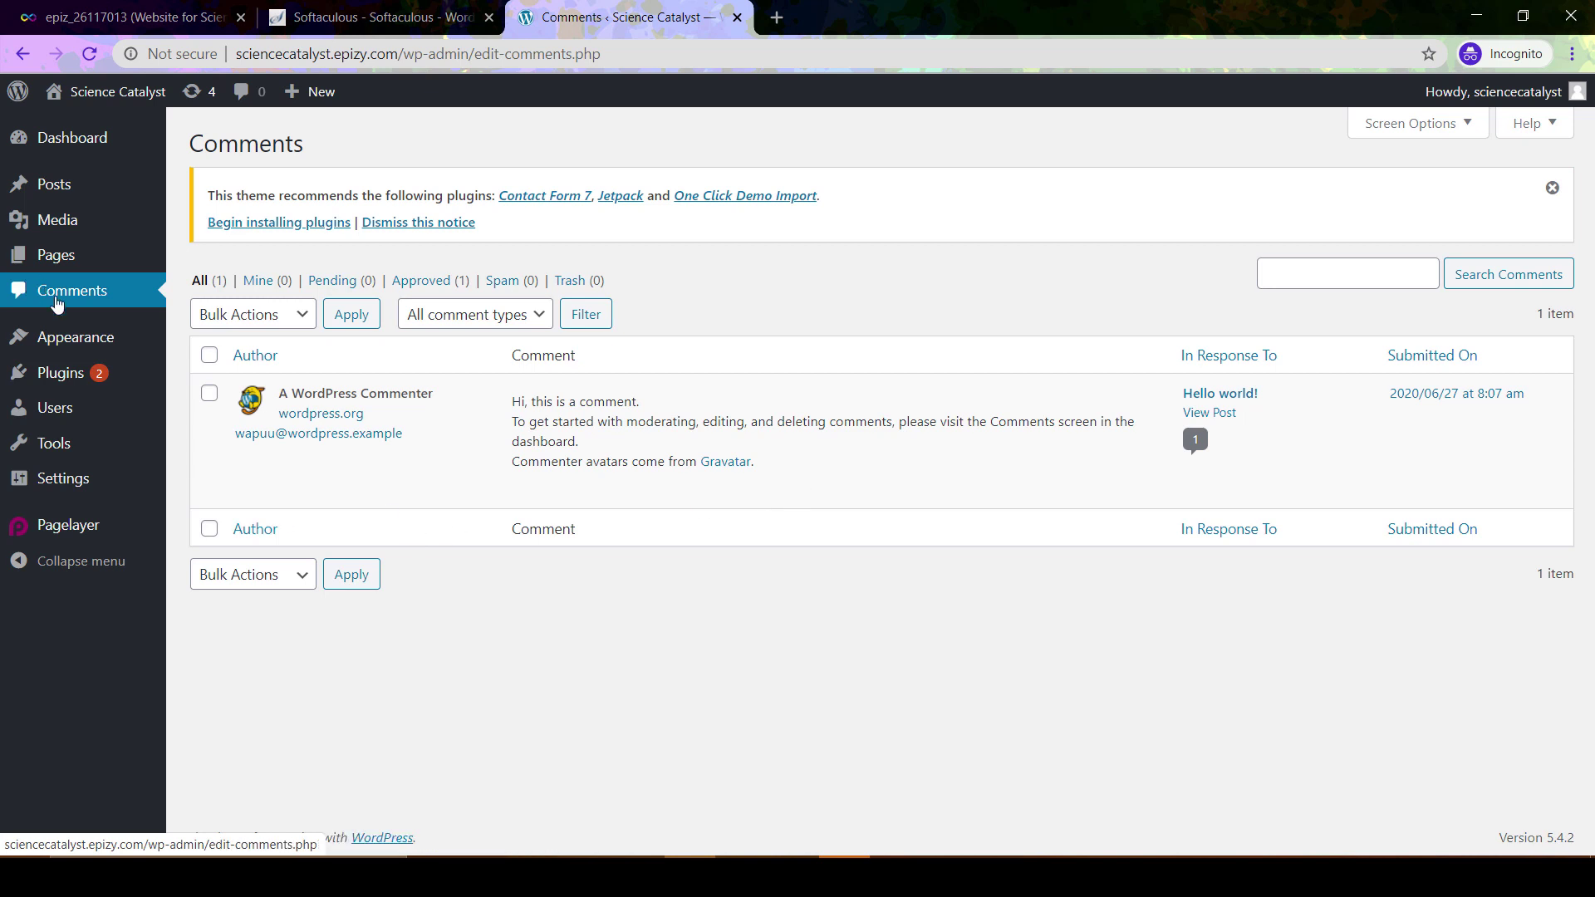
pyautogui.click(69, 340)
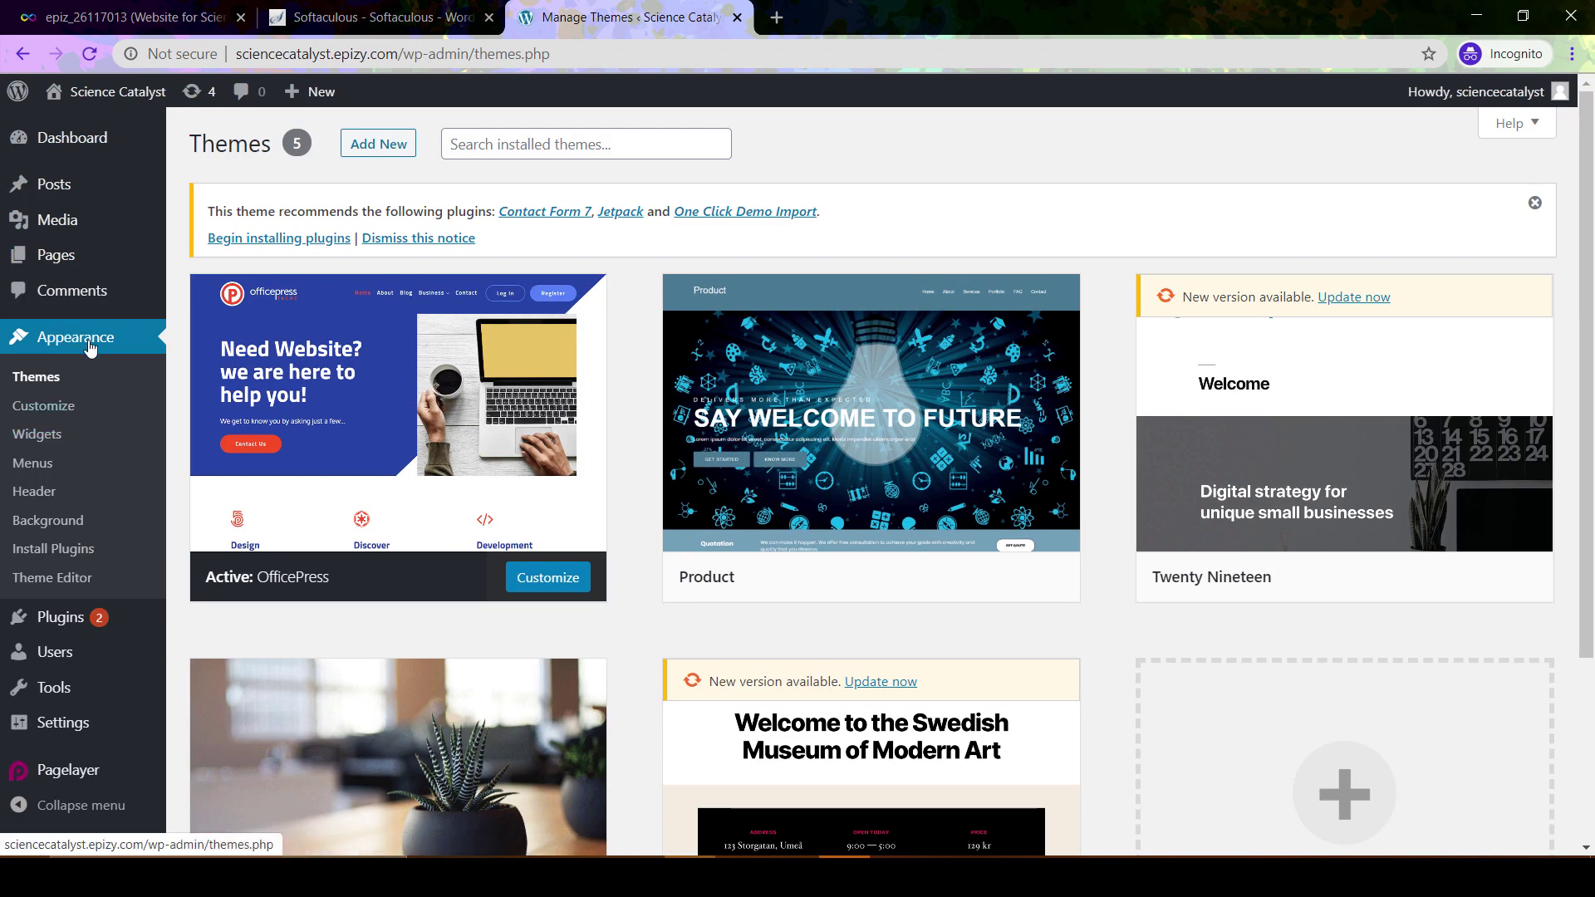
pyautogui.moveTo(382, 452)
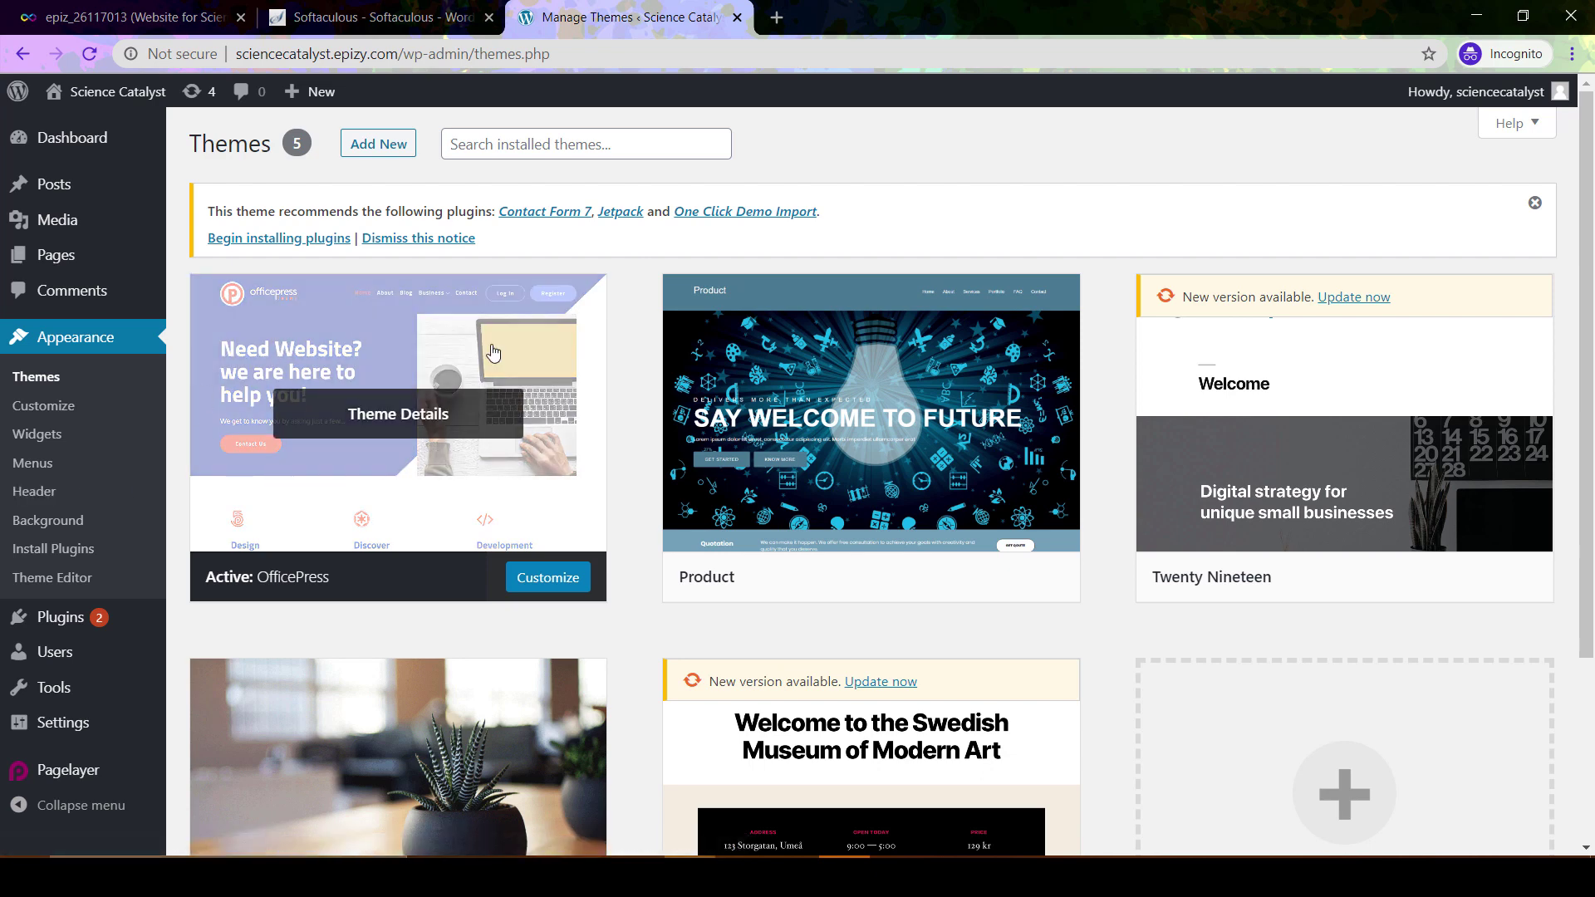
pyautogui.moveTo(240, 378)
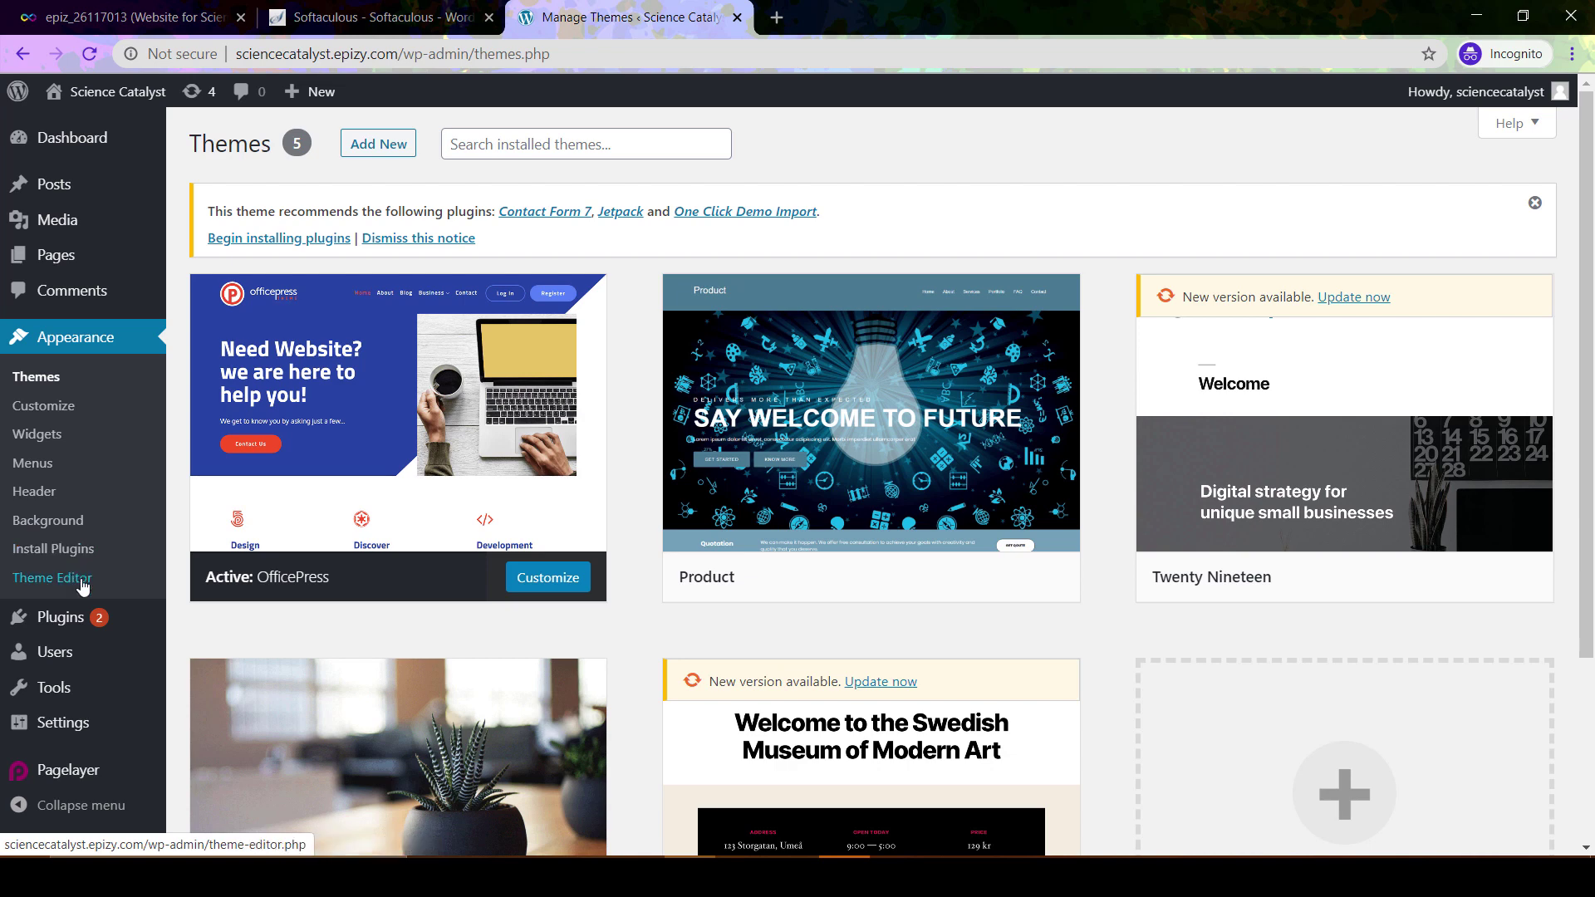
pyautogui.moveTo(65, 619)
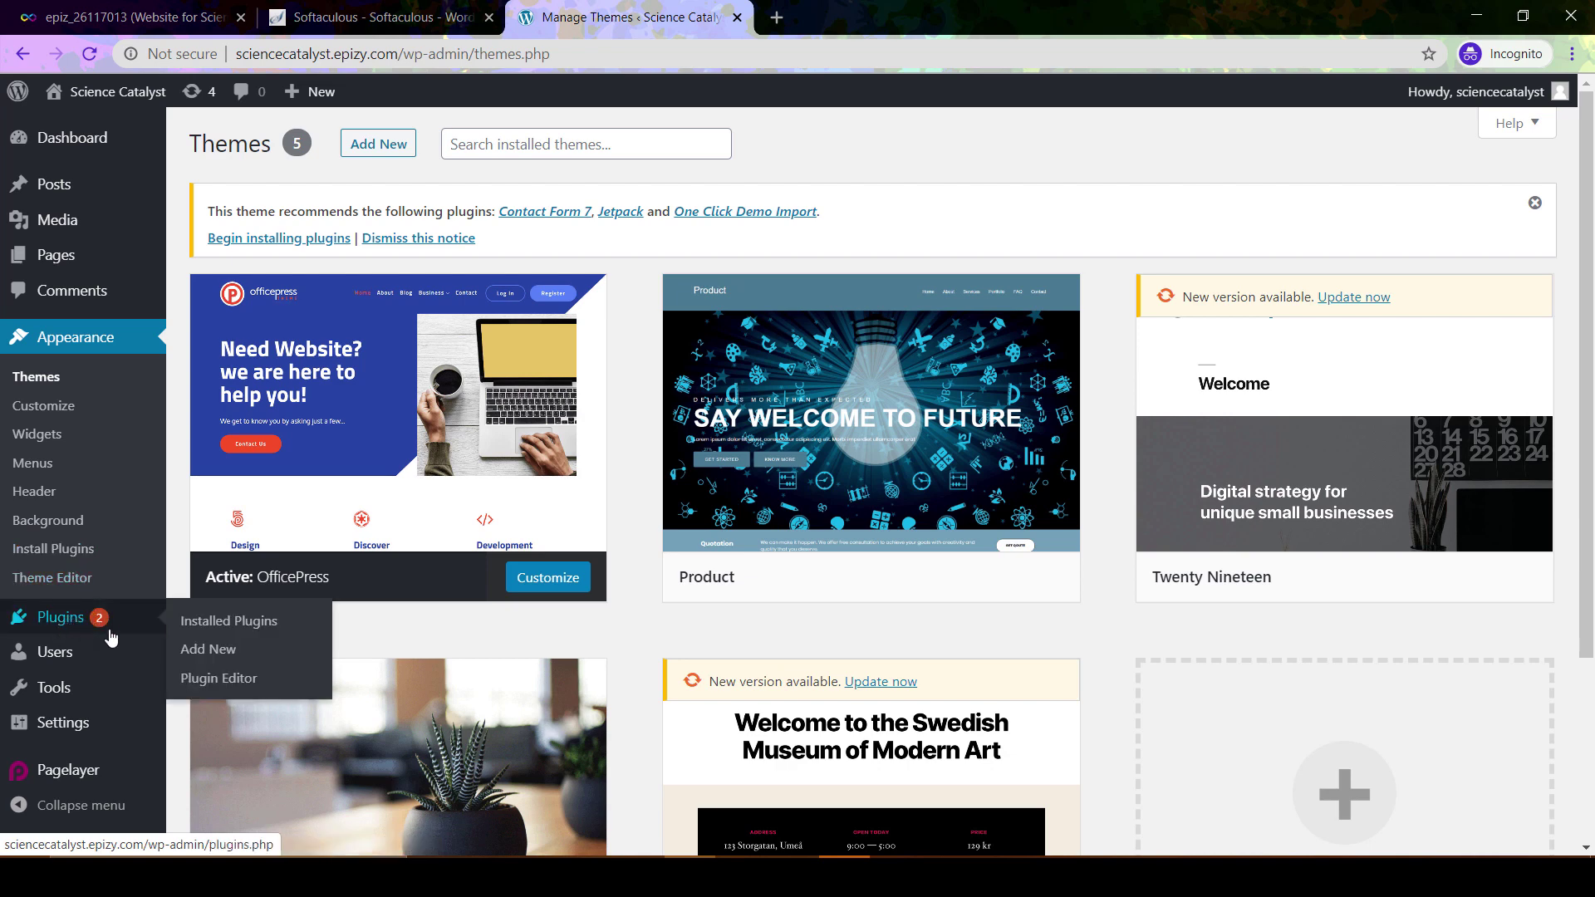
# Go from the installed Plugins list to Add New to browse featured plugins like Classic Editor
pyautogui.click(68, 625)
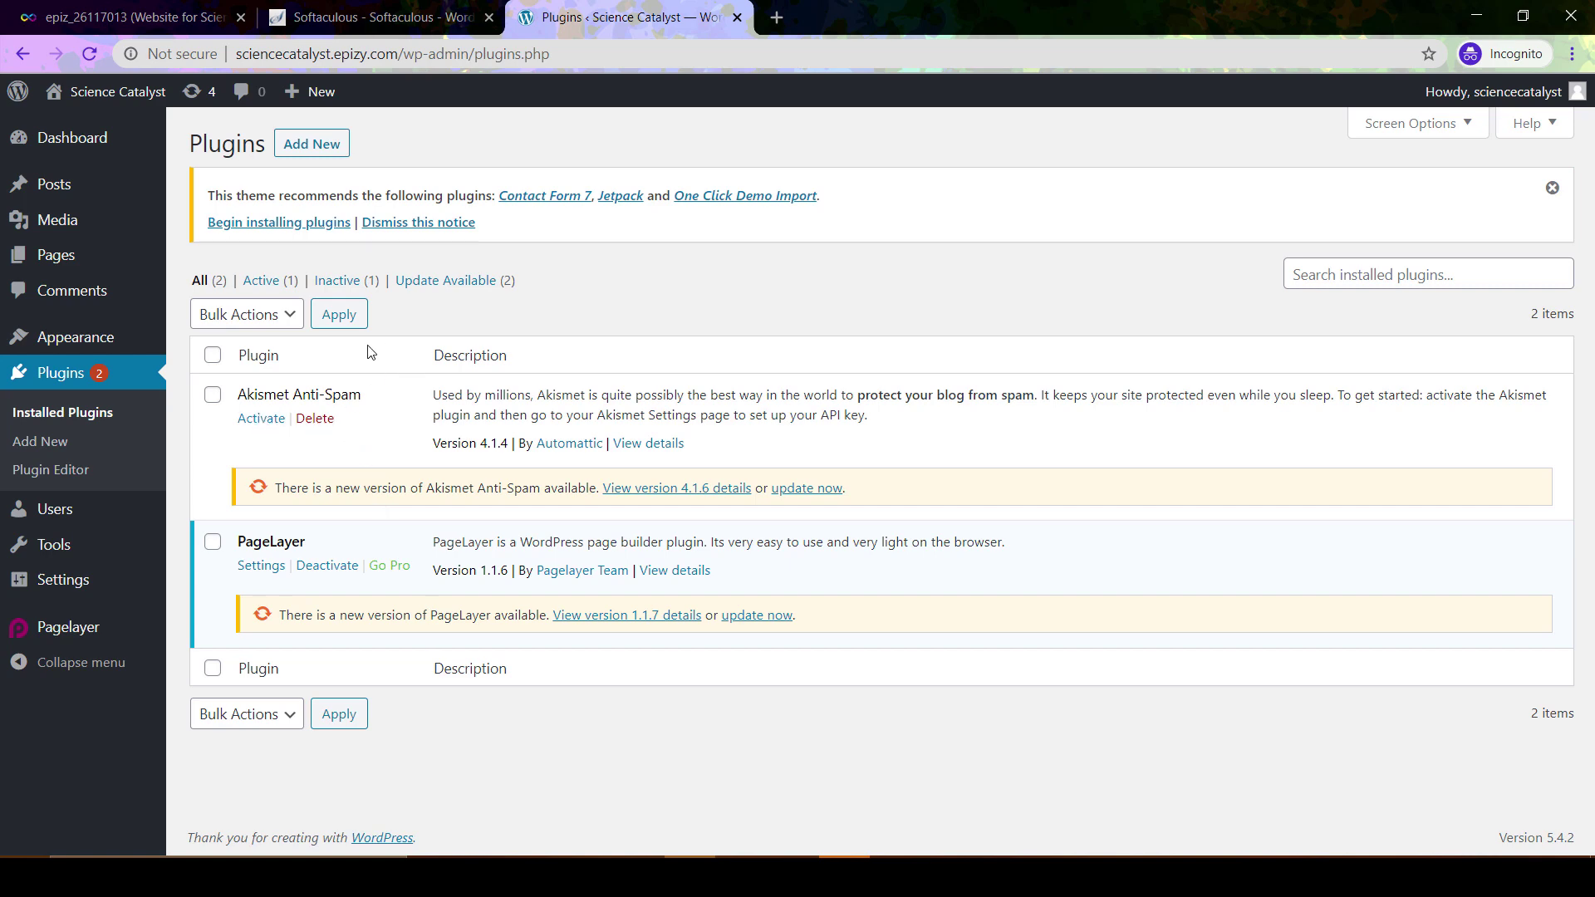
pyautogui.click(322, 141)
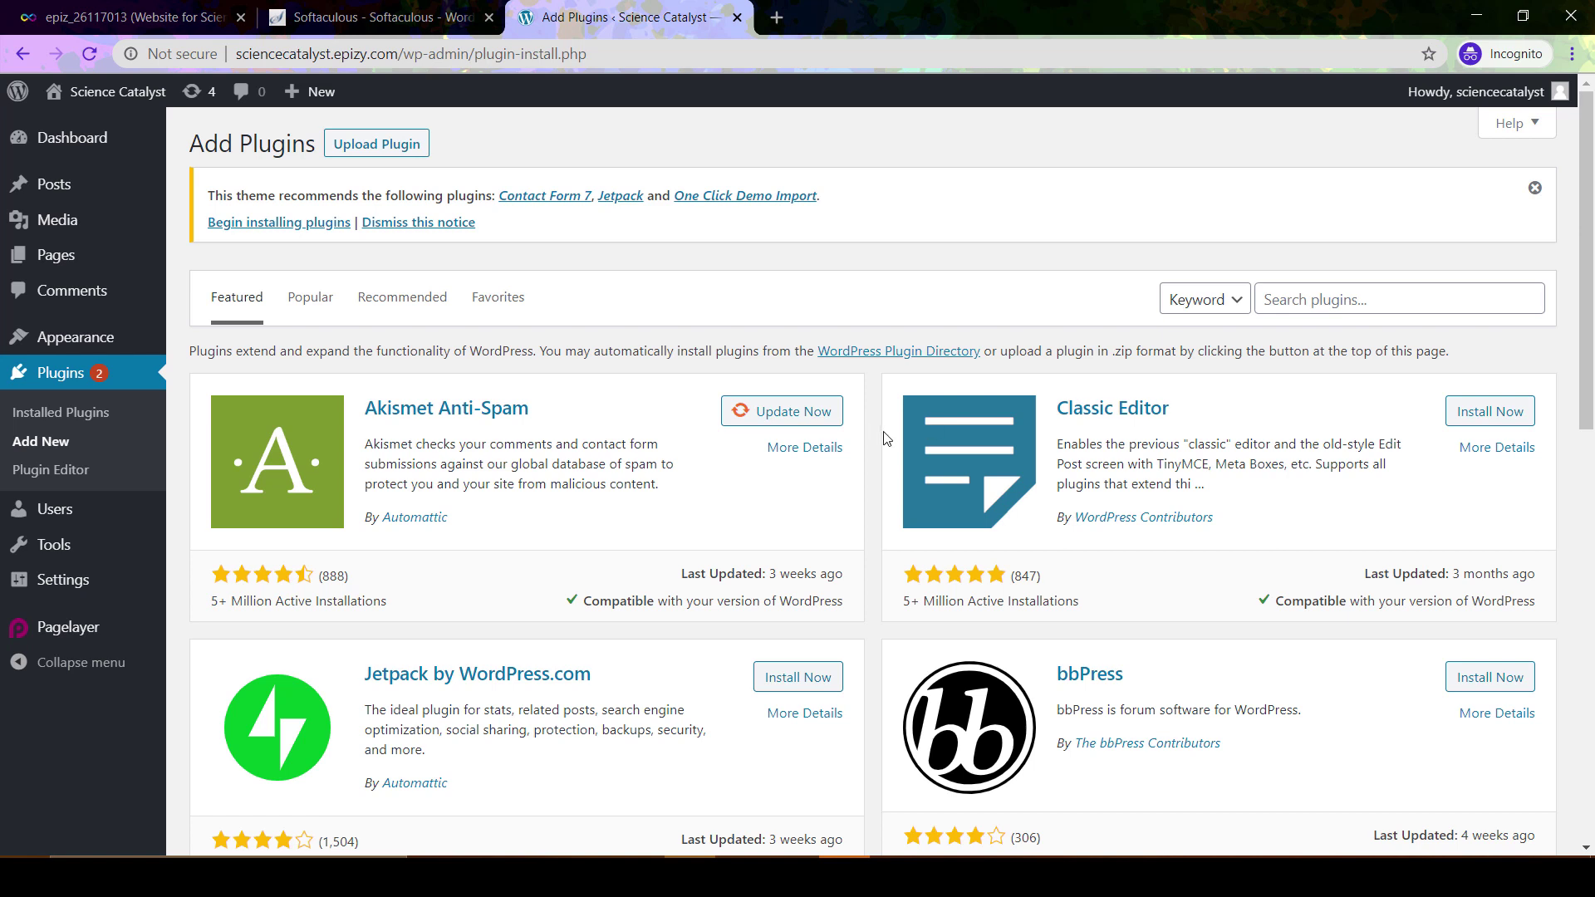
# Look over the featured plugins, then go to the Users page listing the single Administrator
pyautogui.scroll(-3, 874, 468)
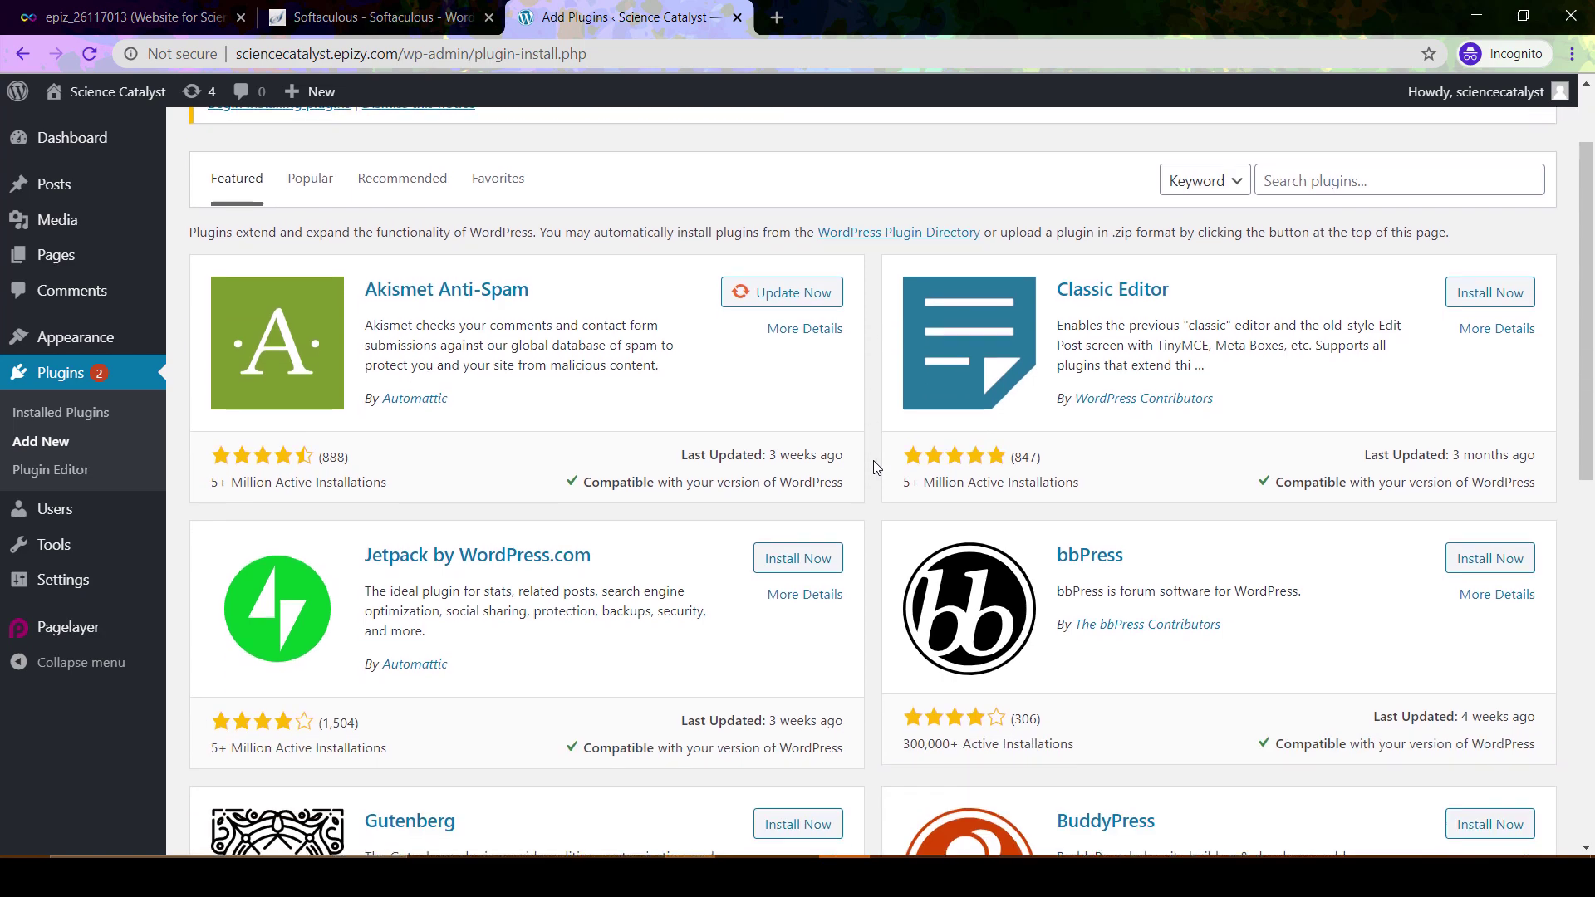
pyautogui.scroll(3, 874, 467)
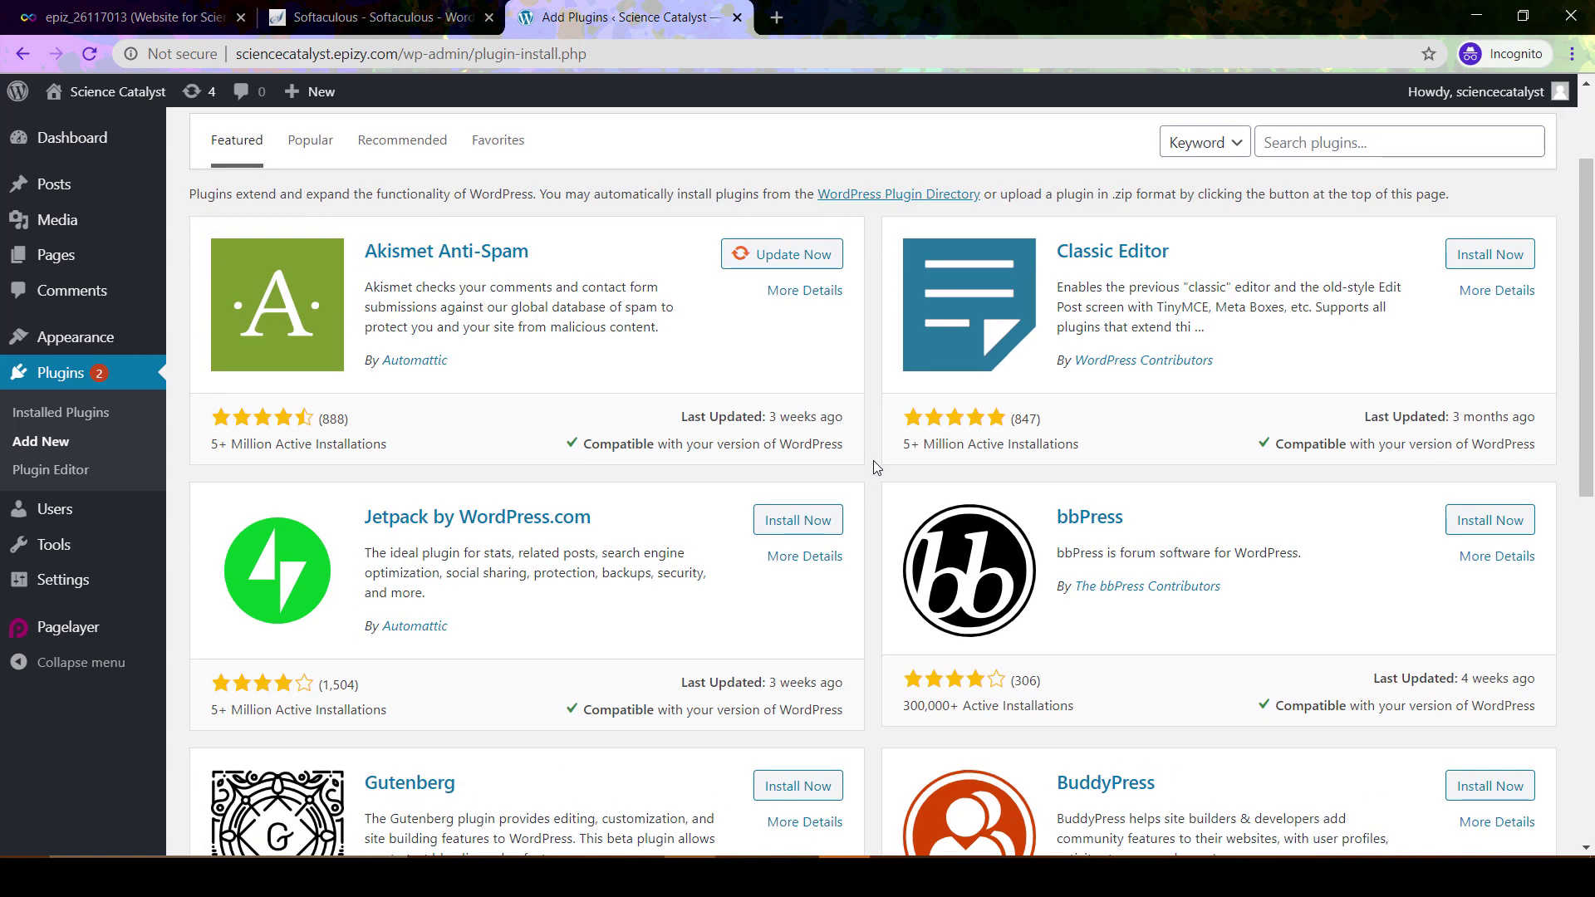
pyautogui.scroll(1, 874, 435)
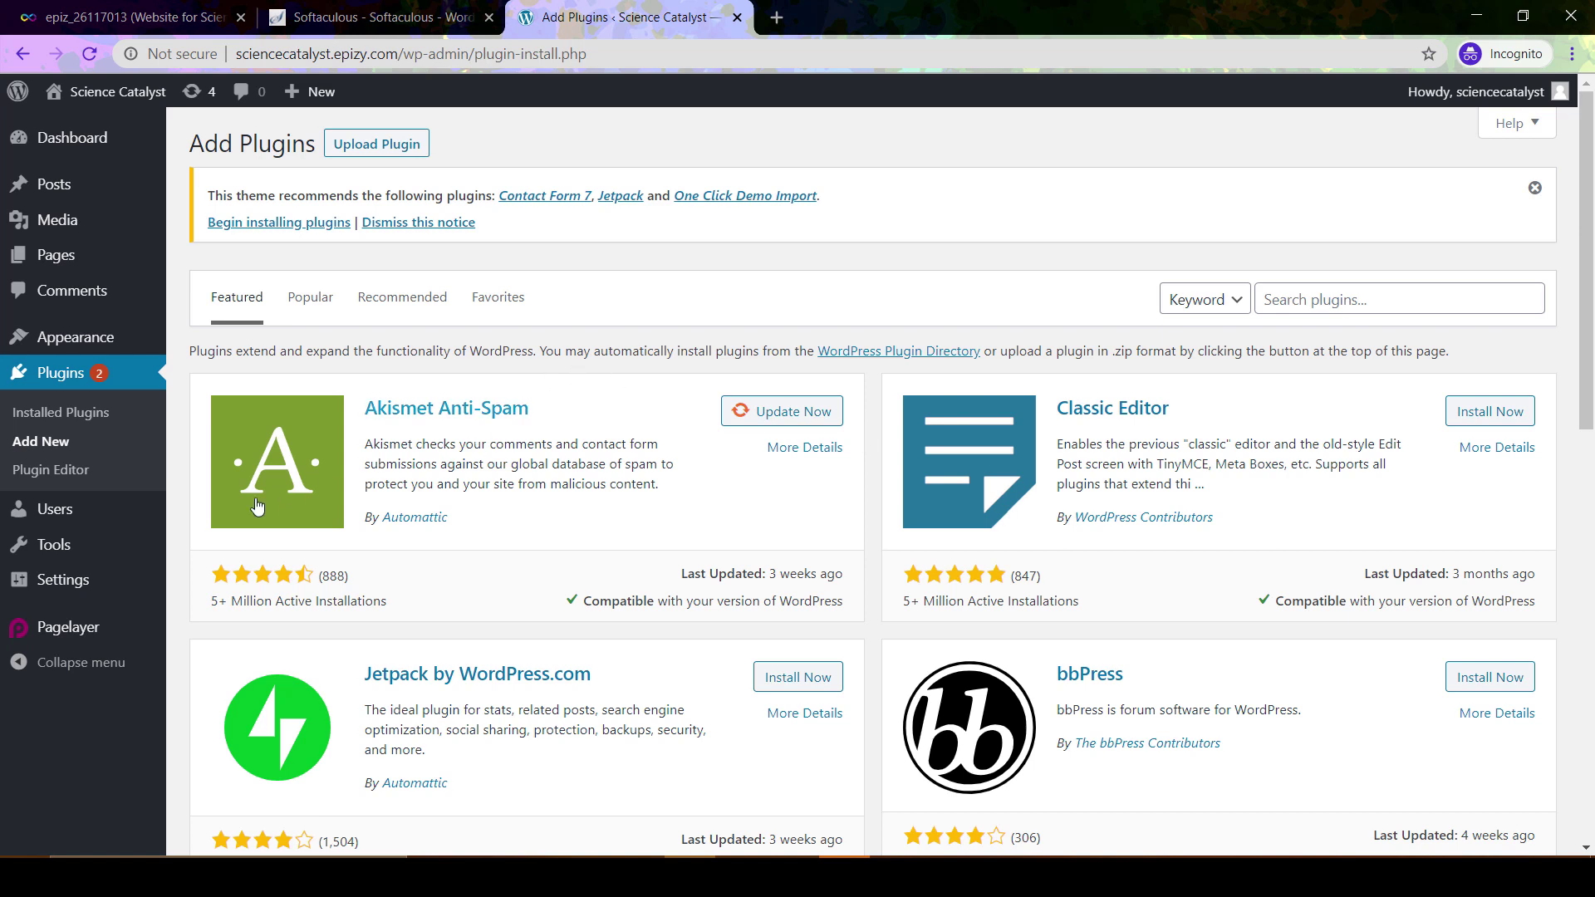
pyautogui.click(53, 511)
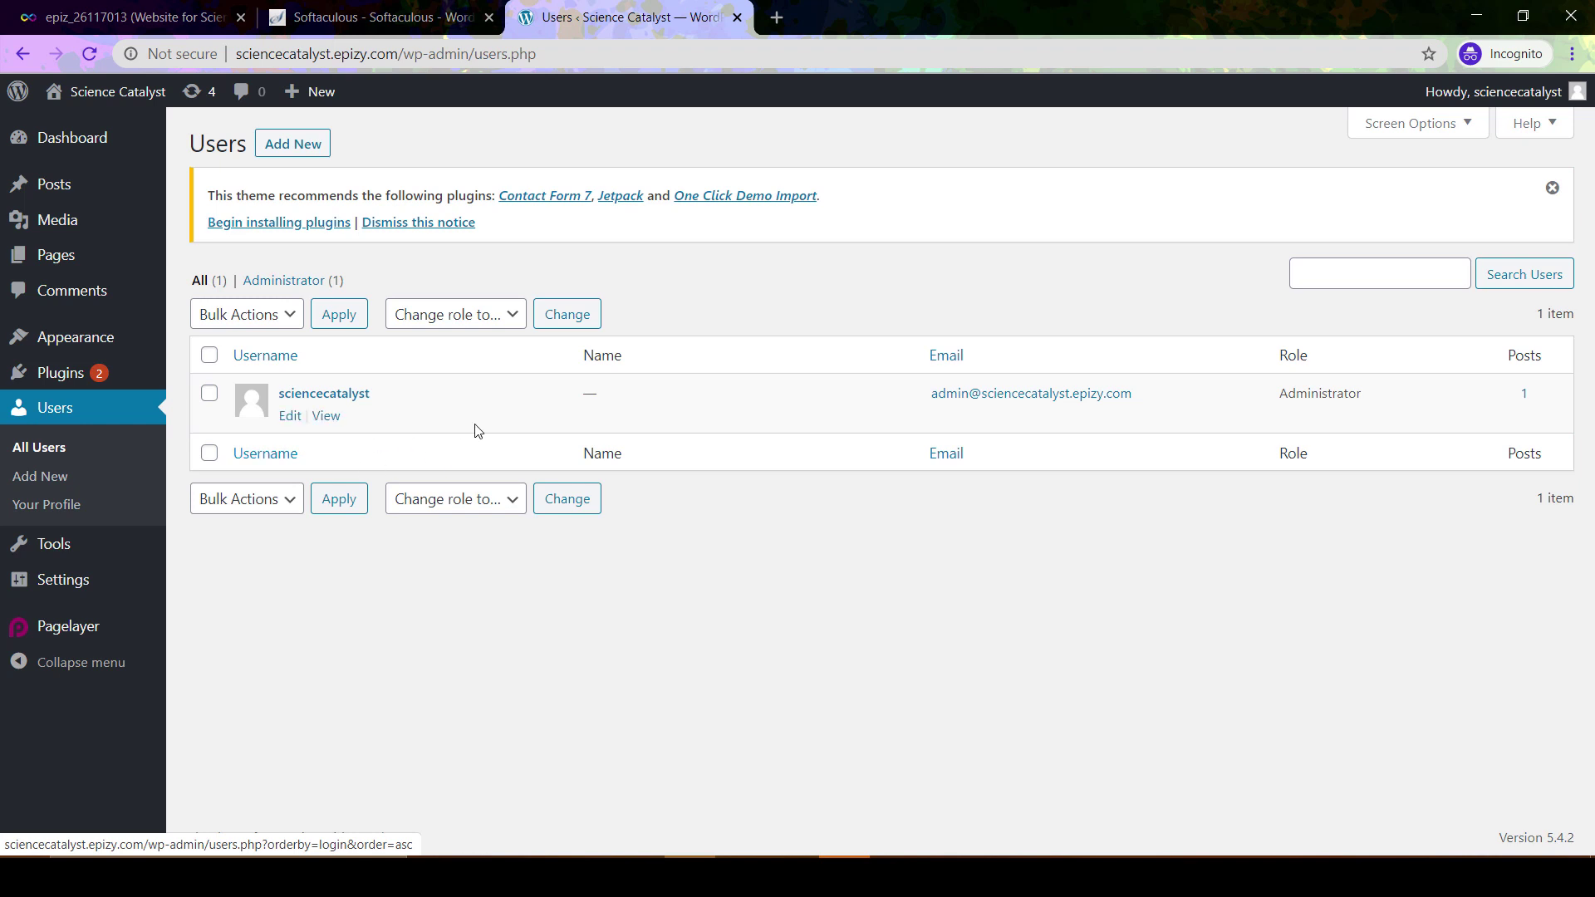
# Go to Settings > General to see site title 'Science Catalyst' and tagline 'Blogging on Science'
pyautogui.click(69, 553)
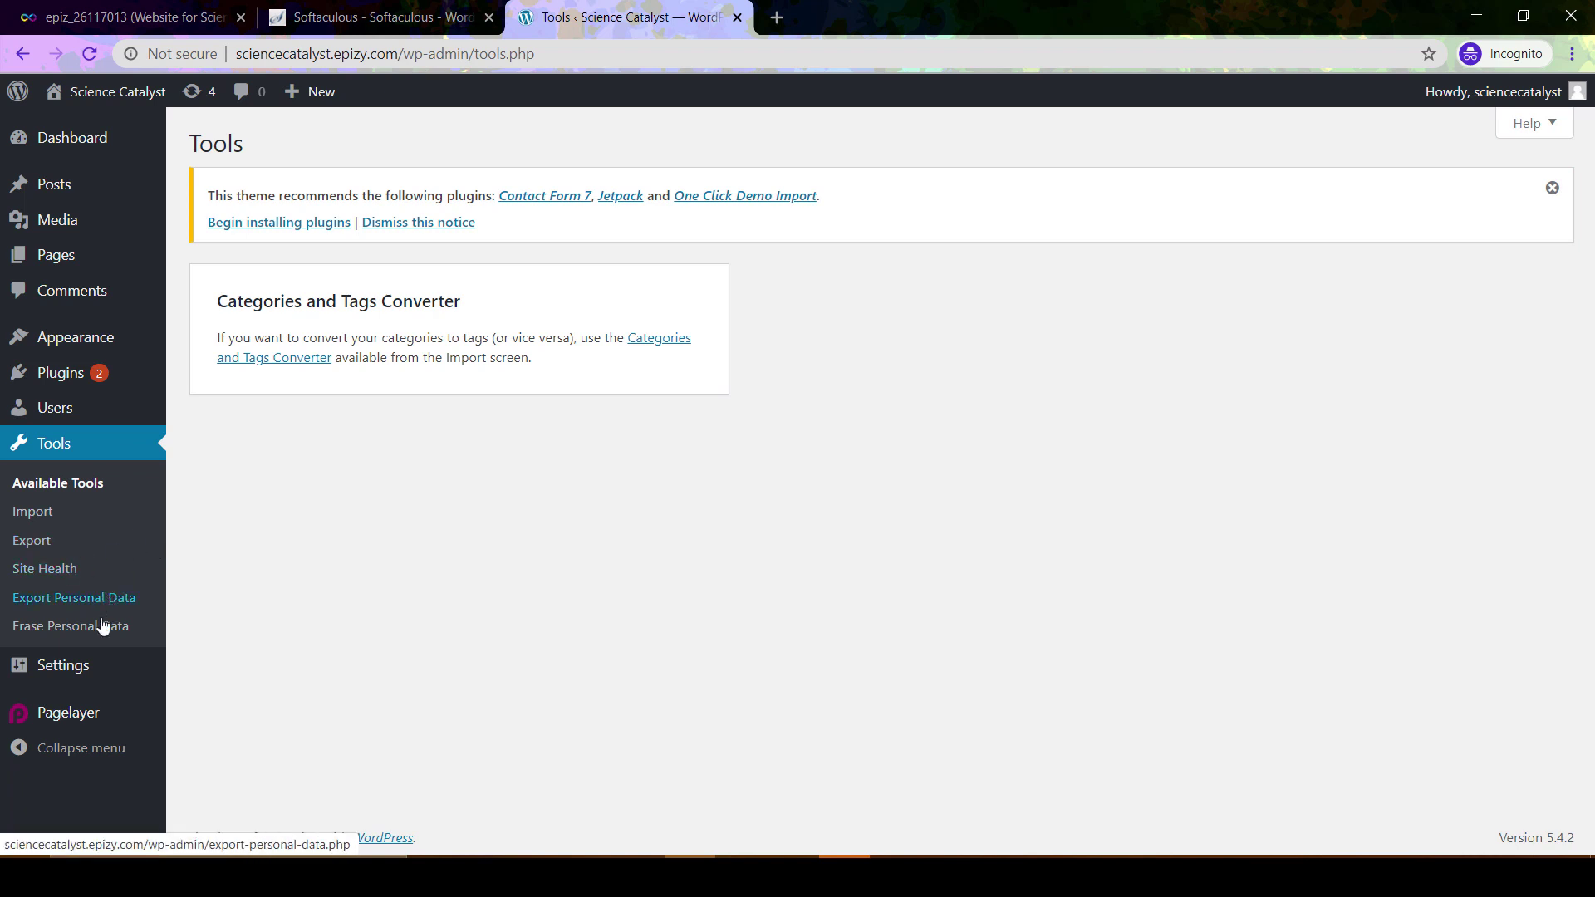
pyautogui.click(75, 667)
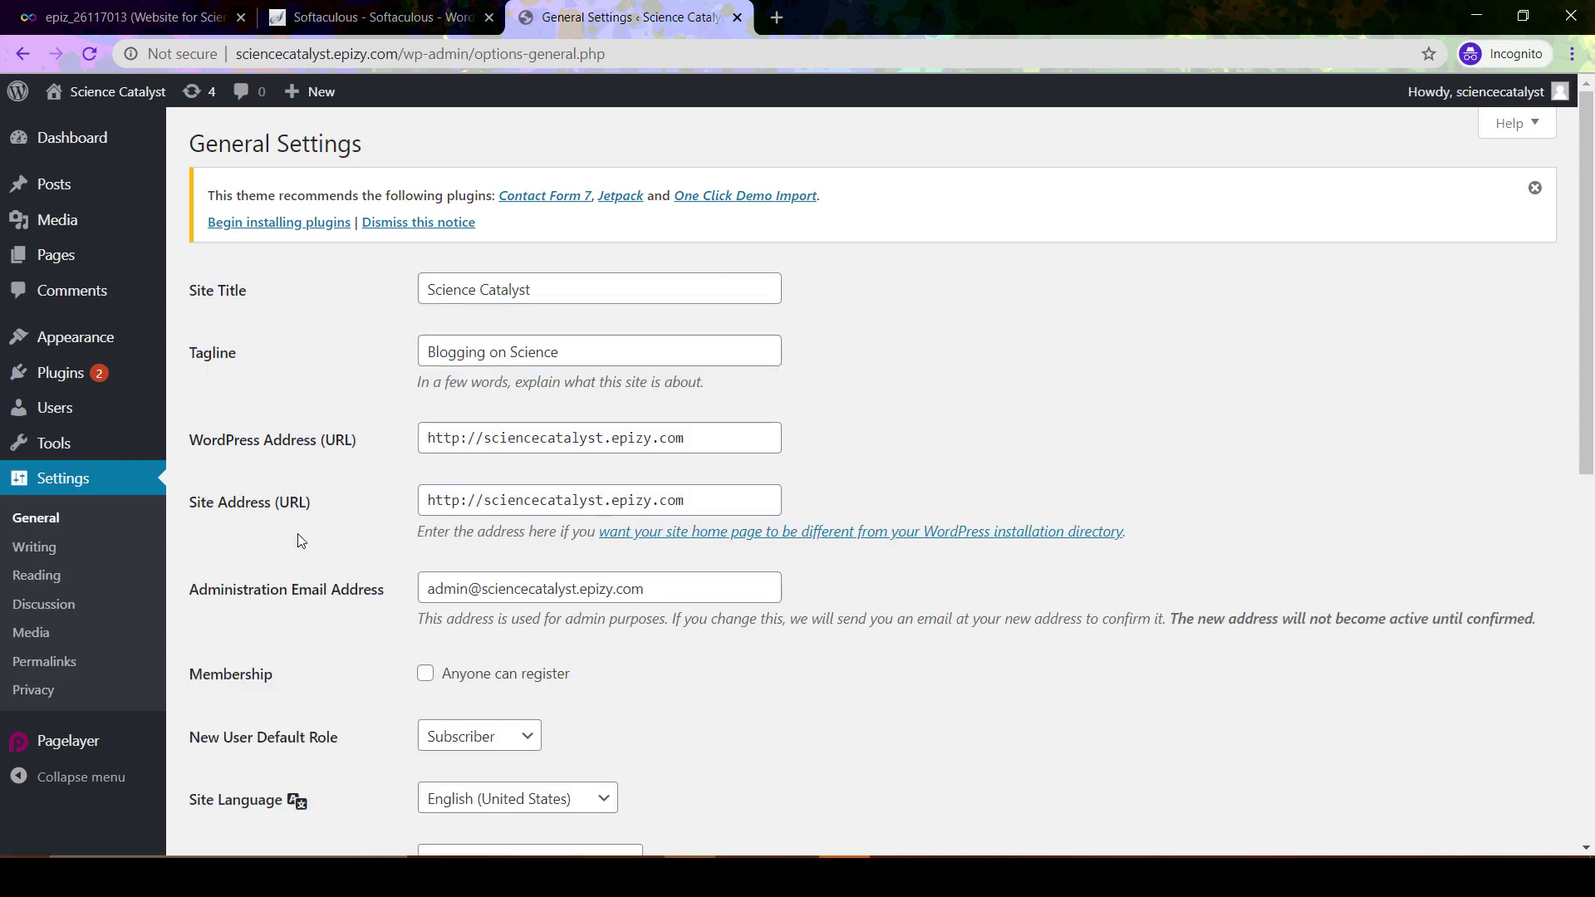
pyautogui.scroll(-1, 389, 381)
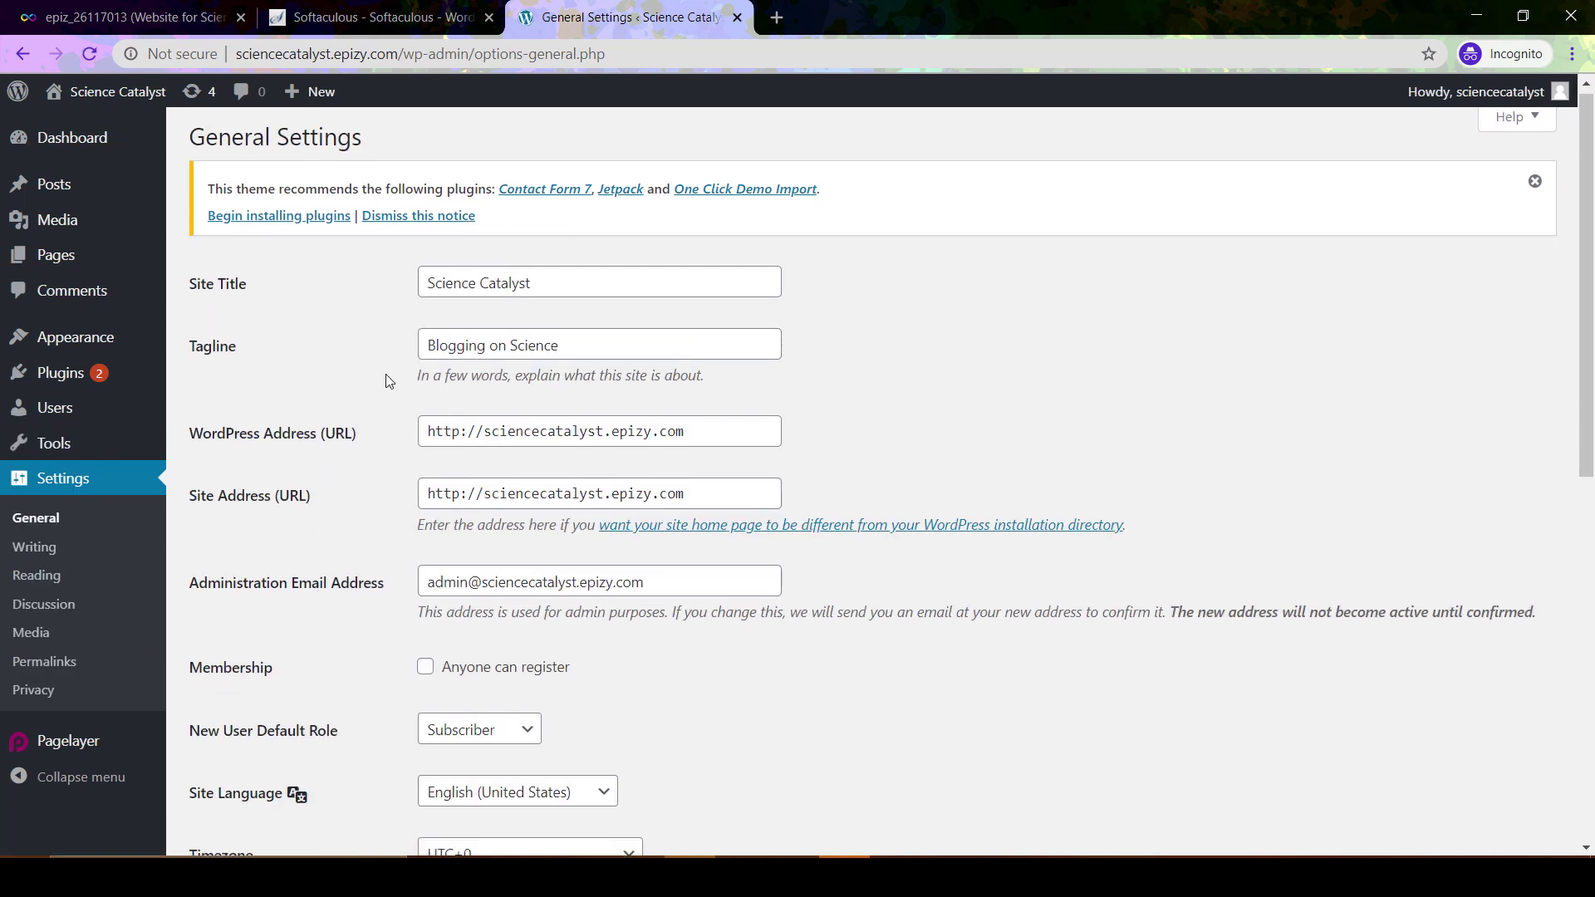
pyautogui.scroll(-1, 386, 381)
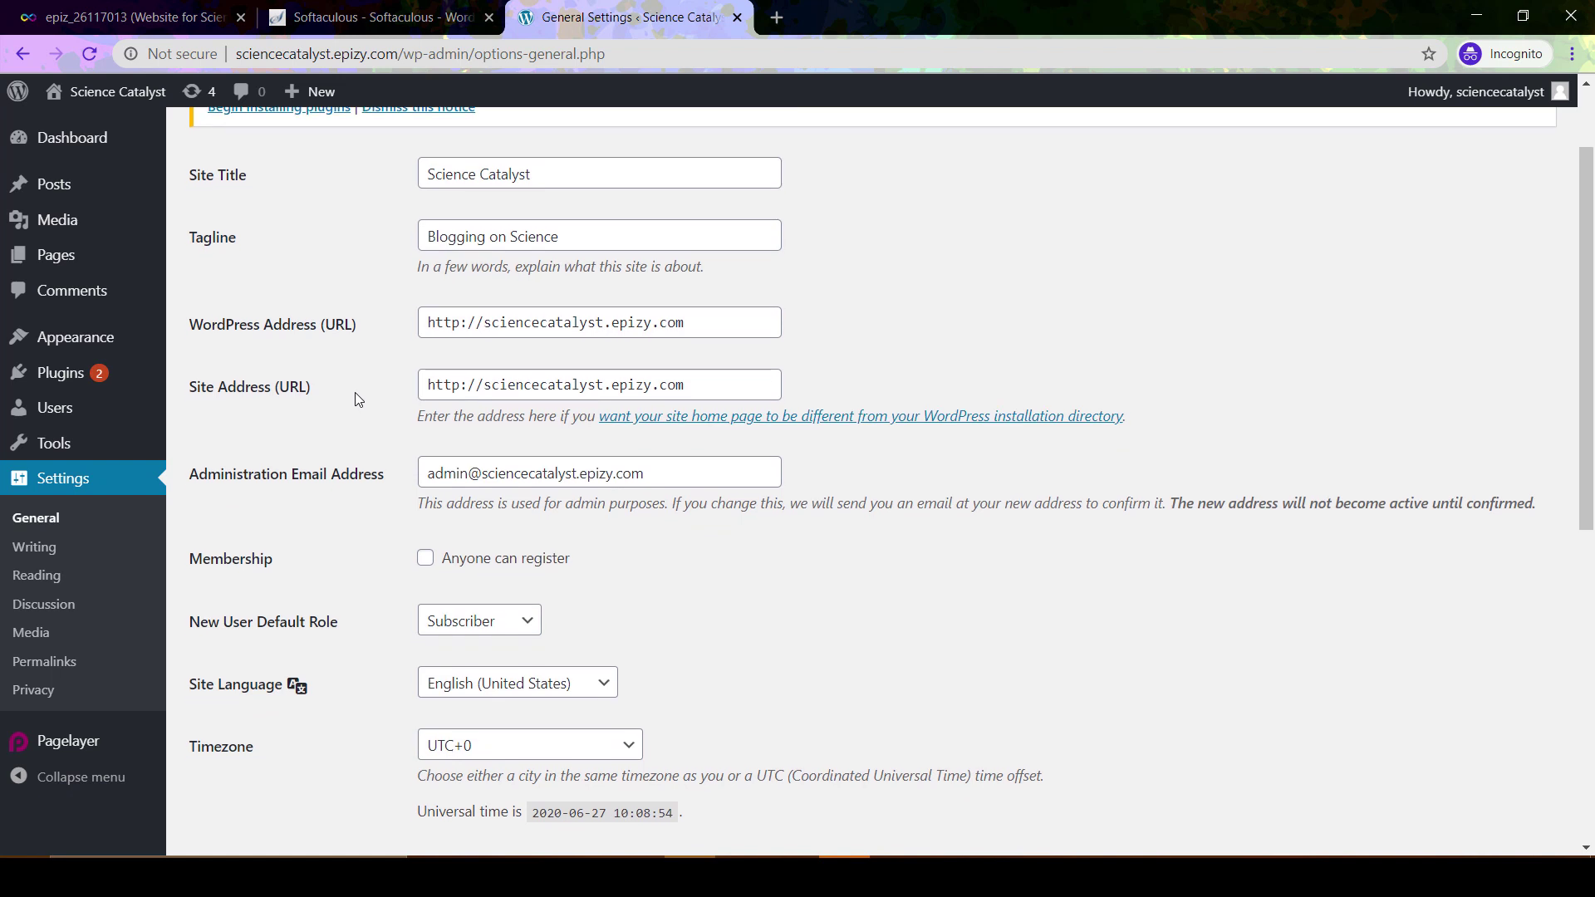
pyautogui.scroll(-1, 359, 399)
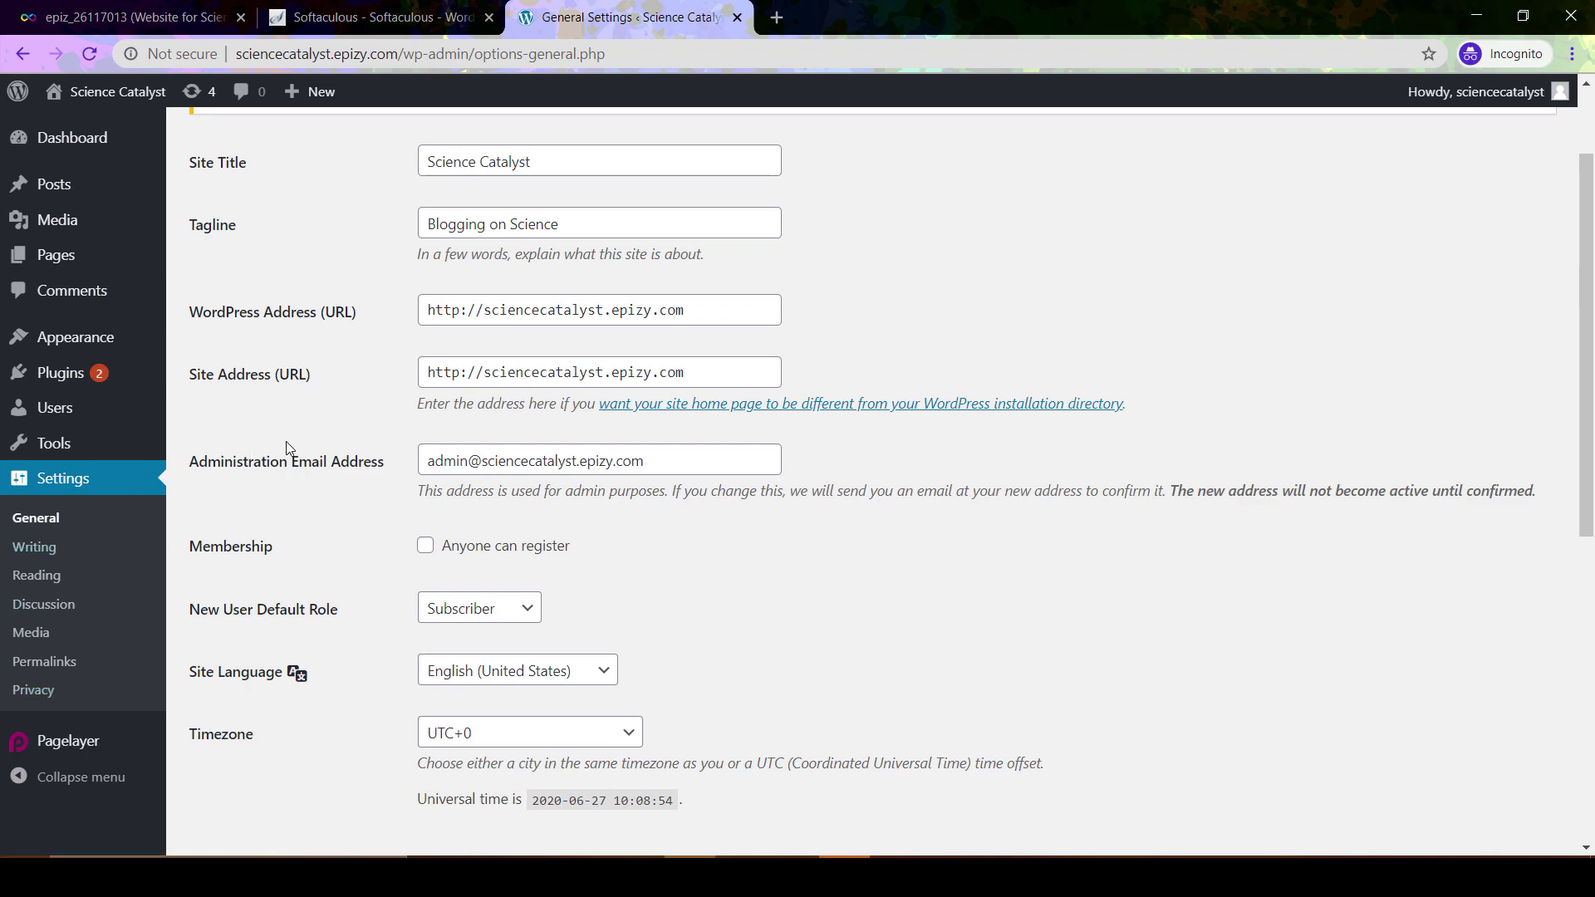
pyautogui.scroll(-2, 288, 444)
pyautogui.scroll(-7, 287, 446)
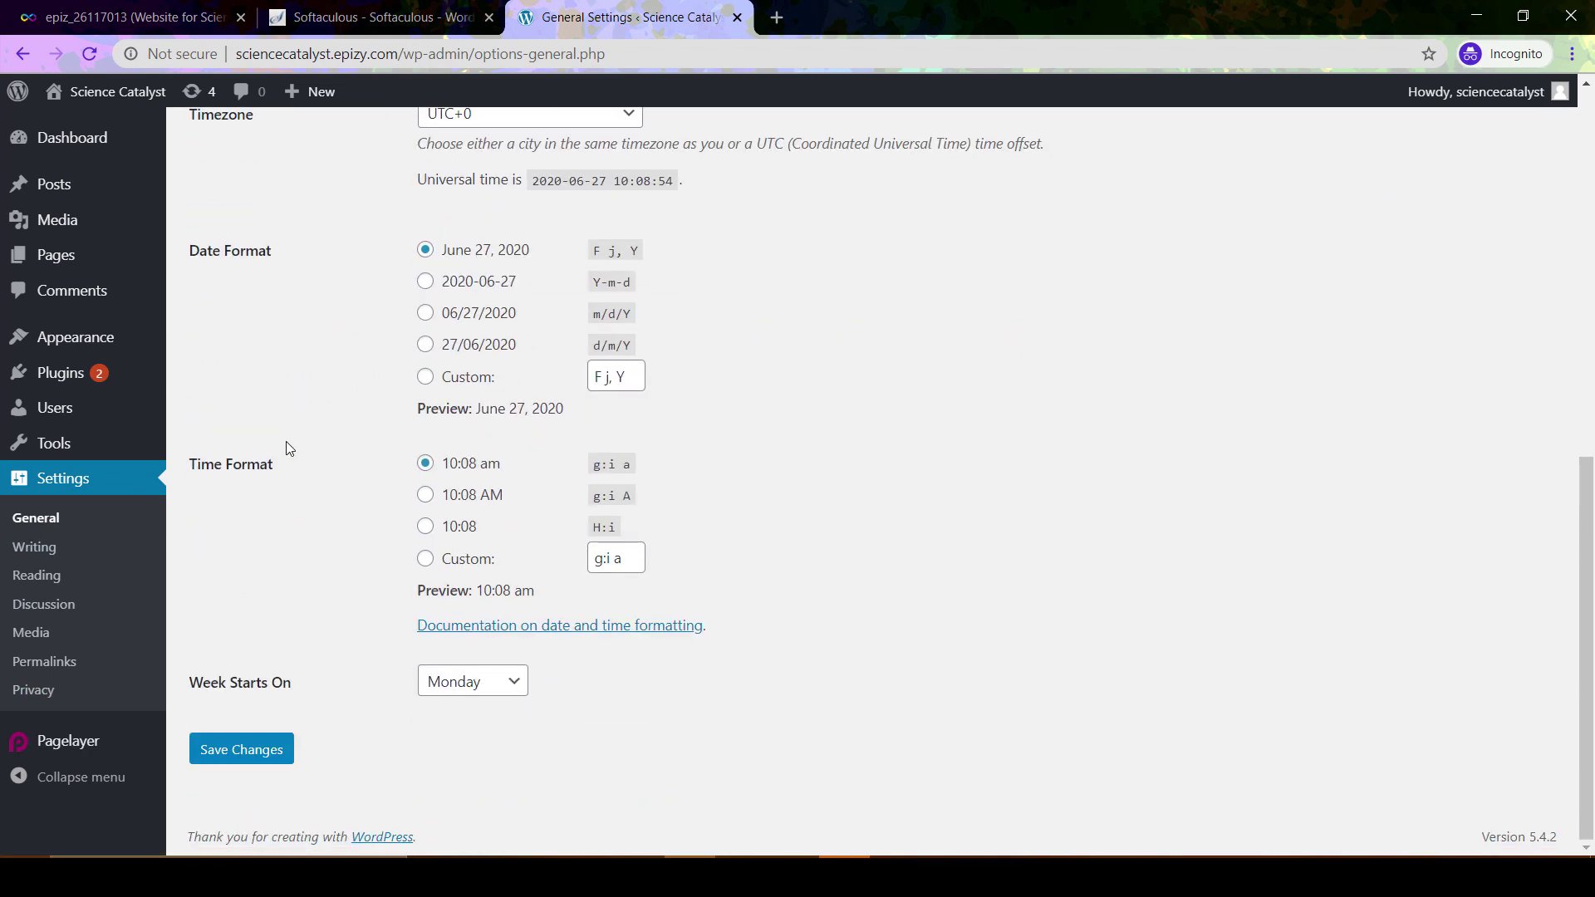
pyautogui.scroll(11, 287, 447)
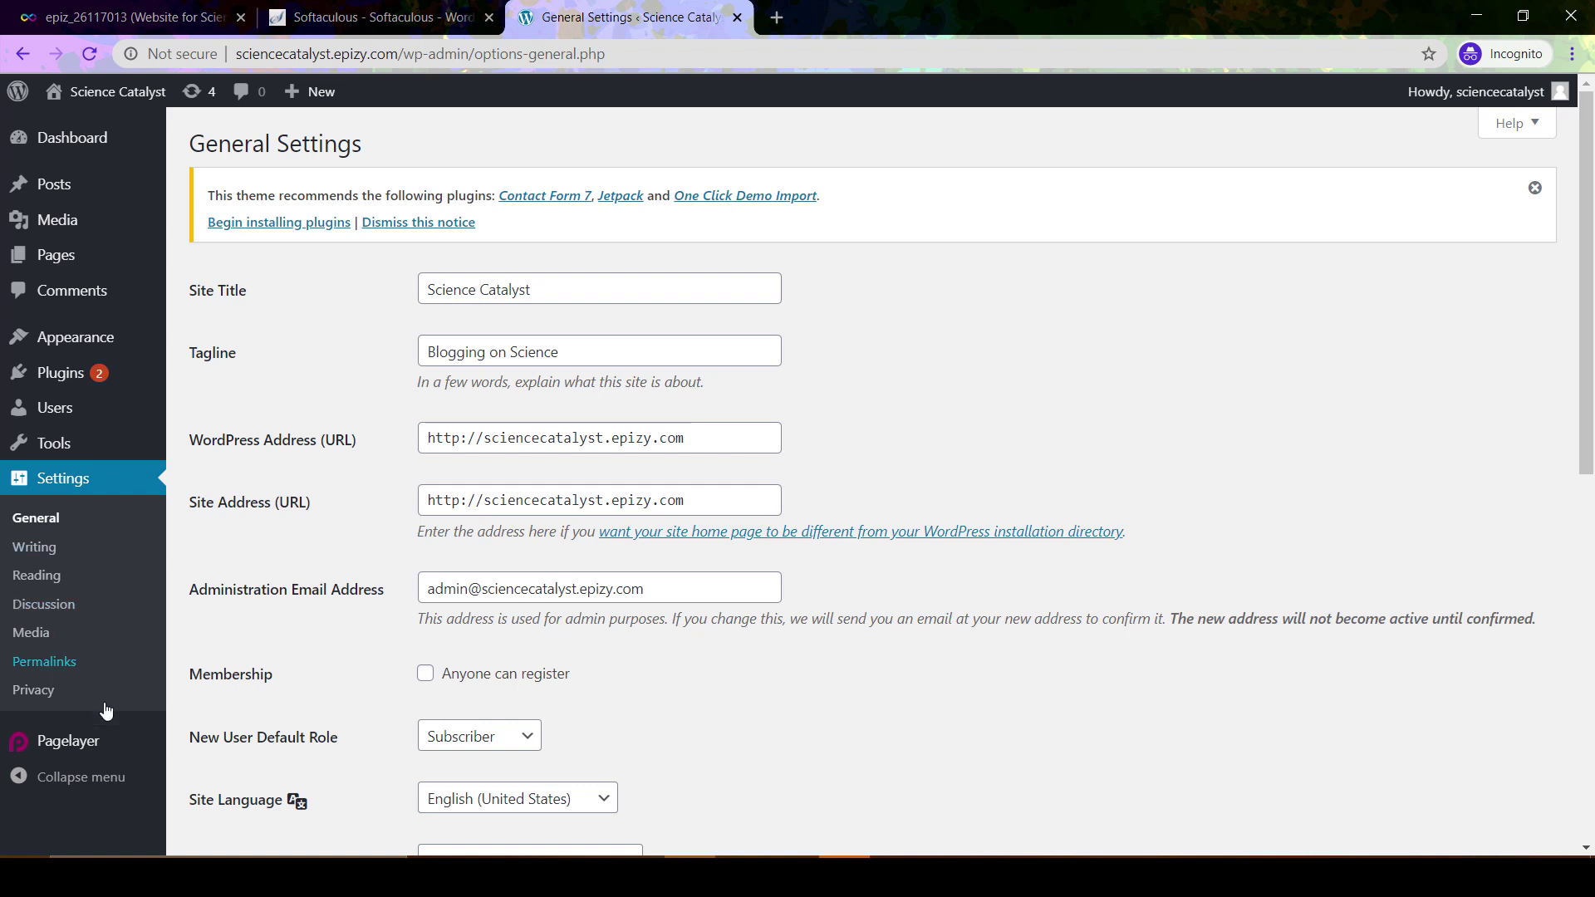
pyautogui.moveTo(100, 747)
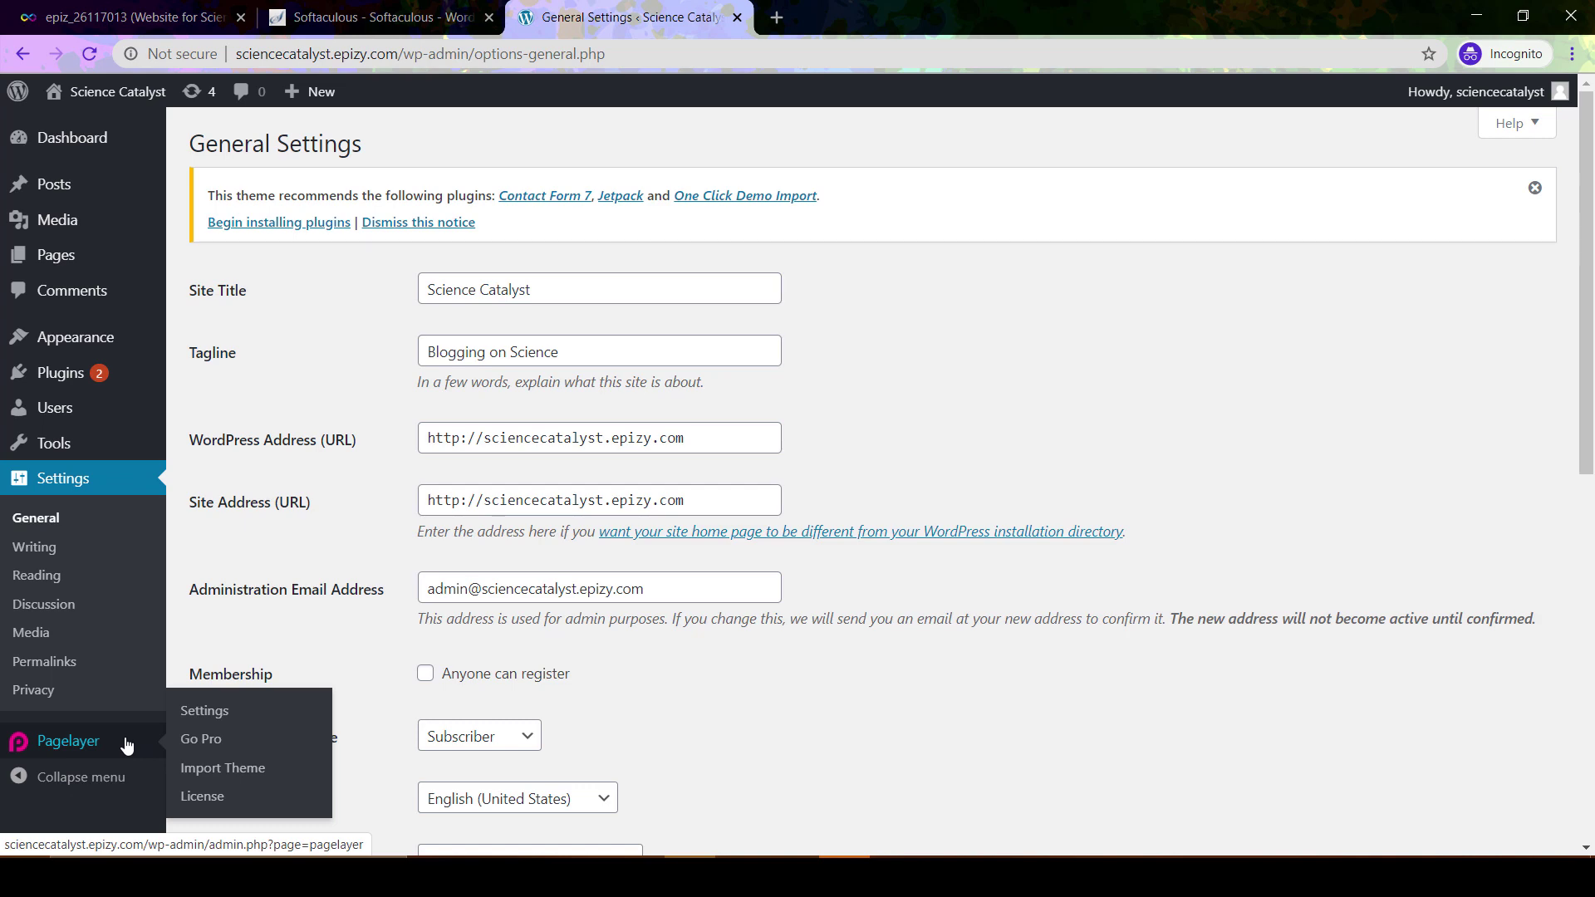
# Check the InfinityFree hosting account page, then come back to WordPress General Settings
pyautogui.click(129, 13)
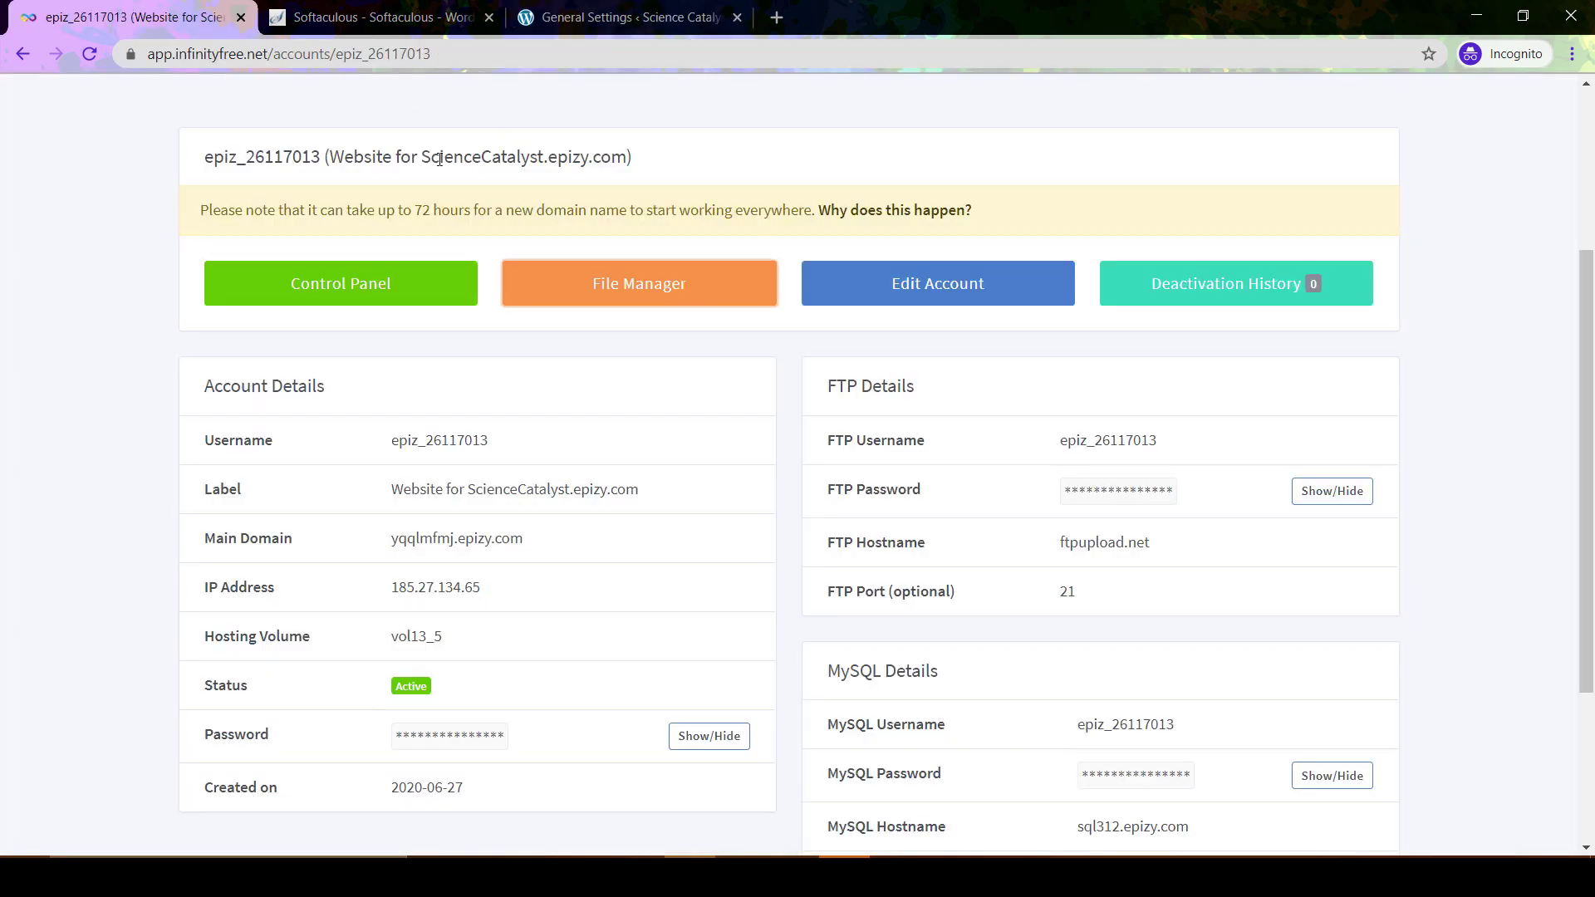
pyautogui.click(587, 8)
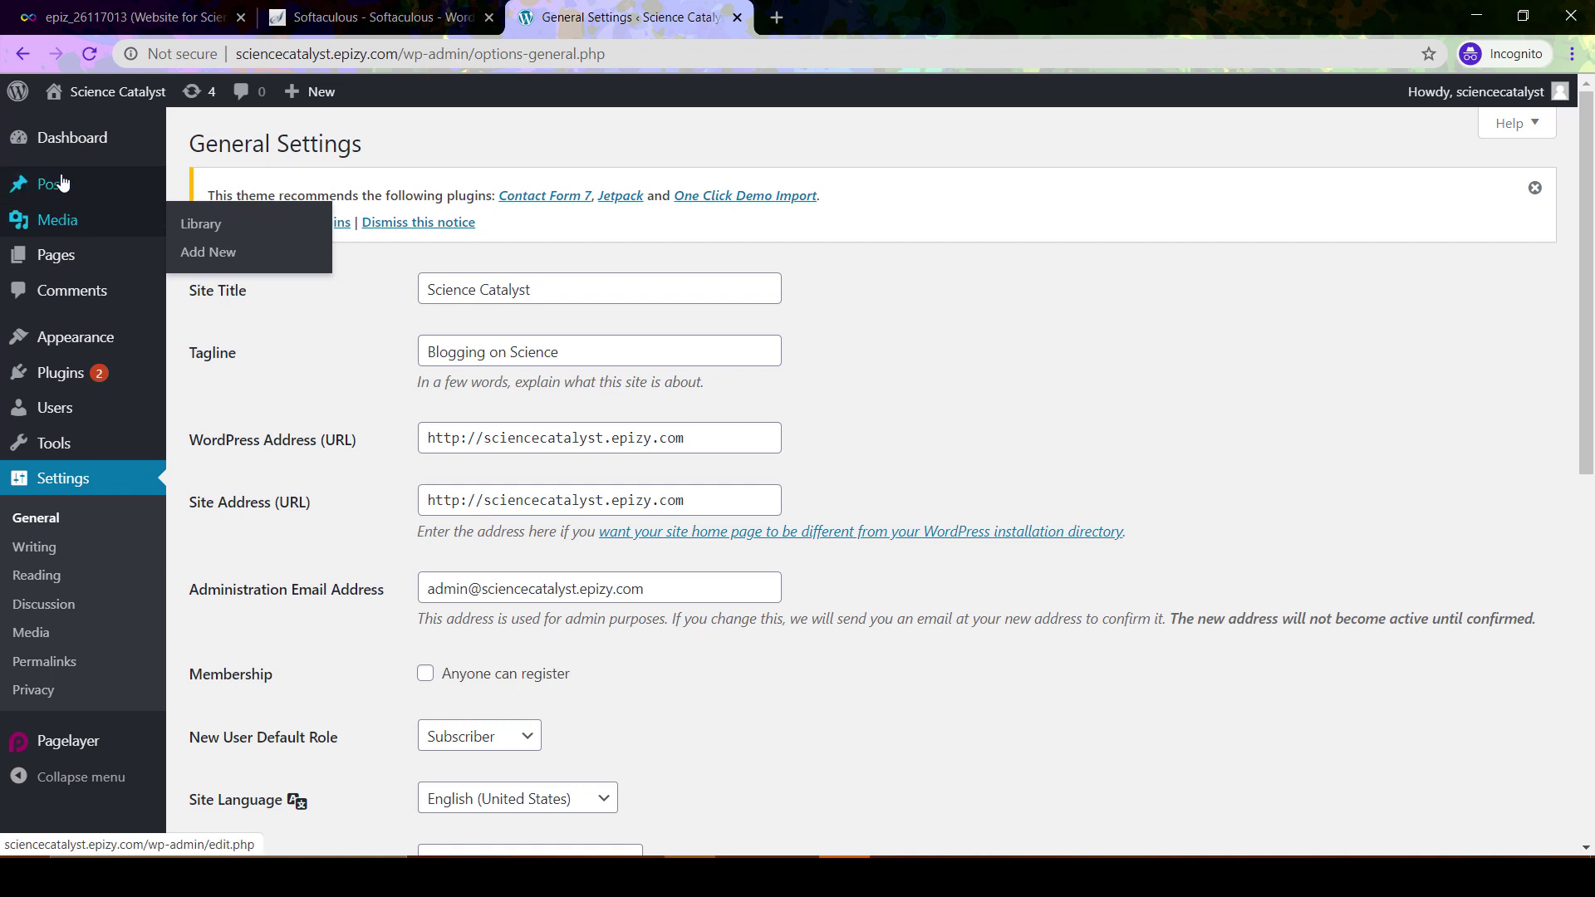
# From the Pages list, launch the Sample Page with 'Edit using Pagelayer'
pyautogui.click(64, 256)
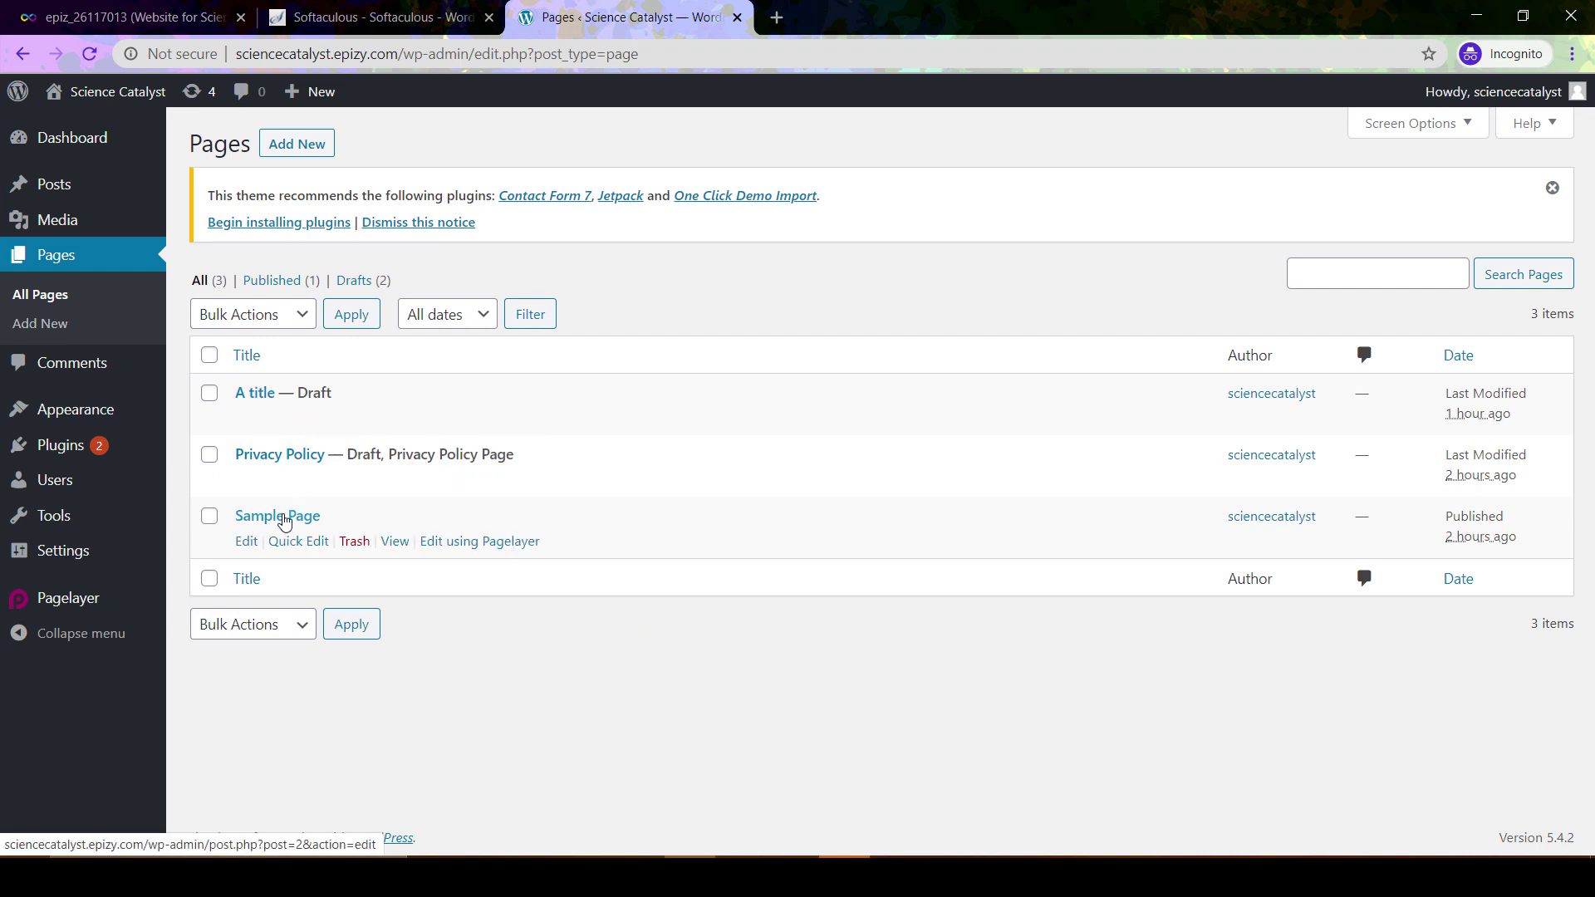
pyautogui.rightClick(243, 544)
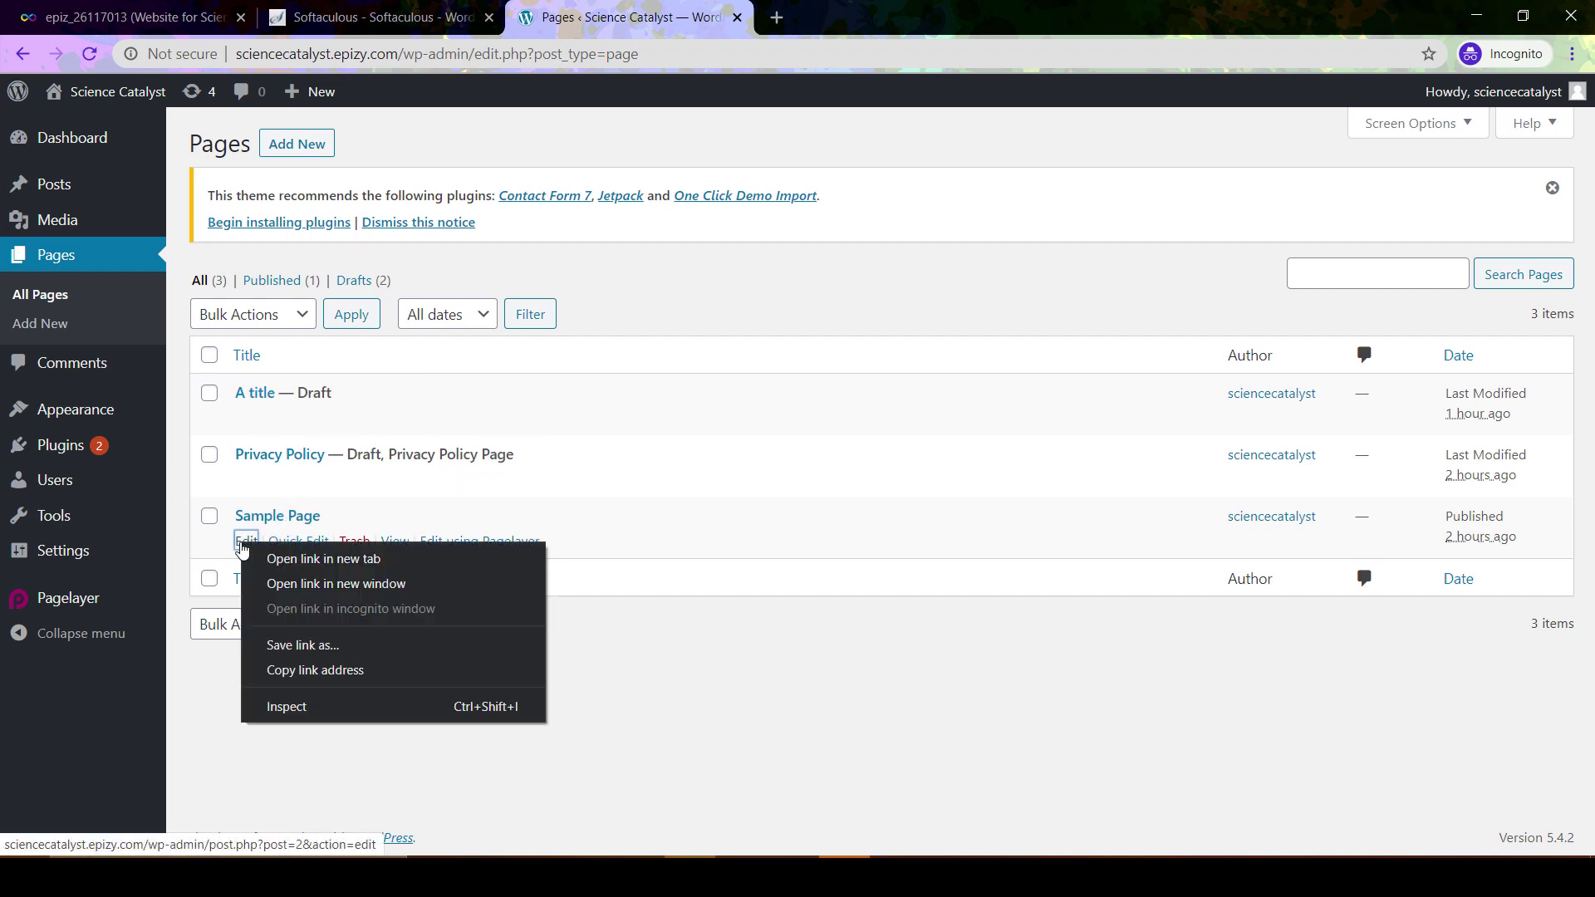
pyautogui.click(321, 751)
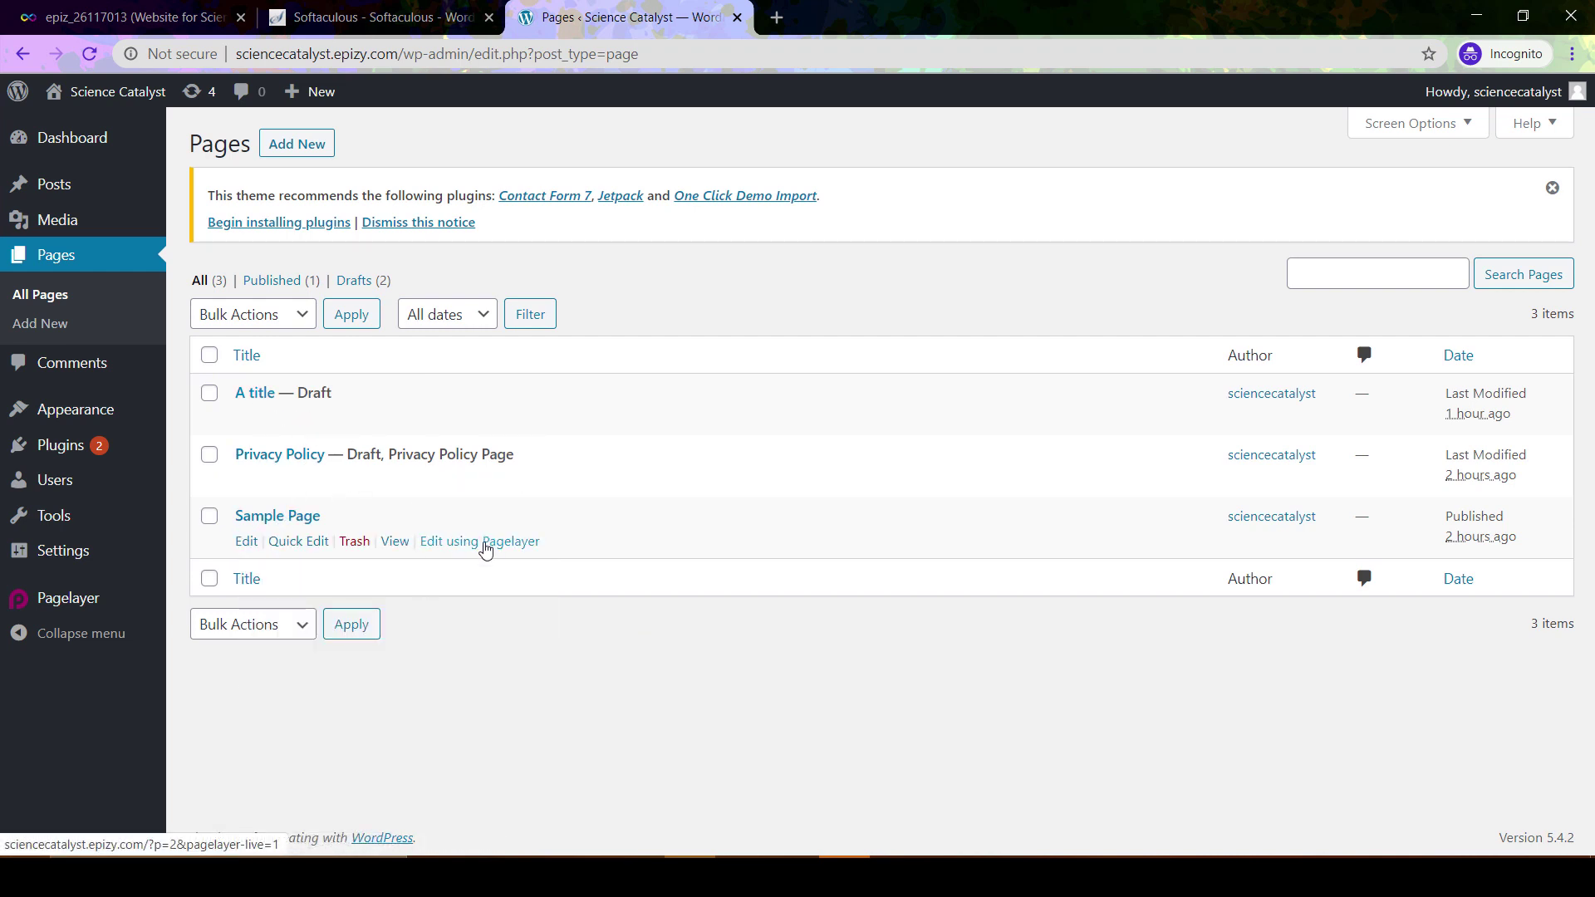
pyautogui.click(485, 546)
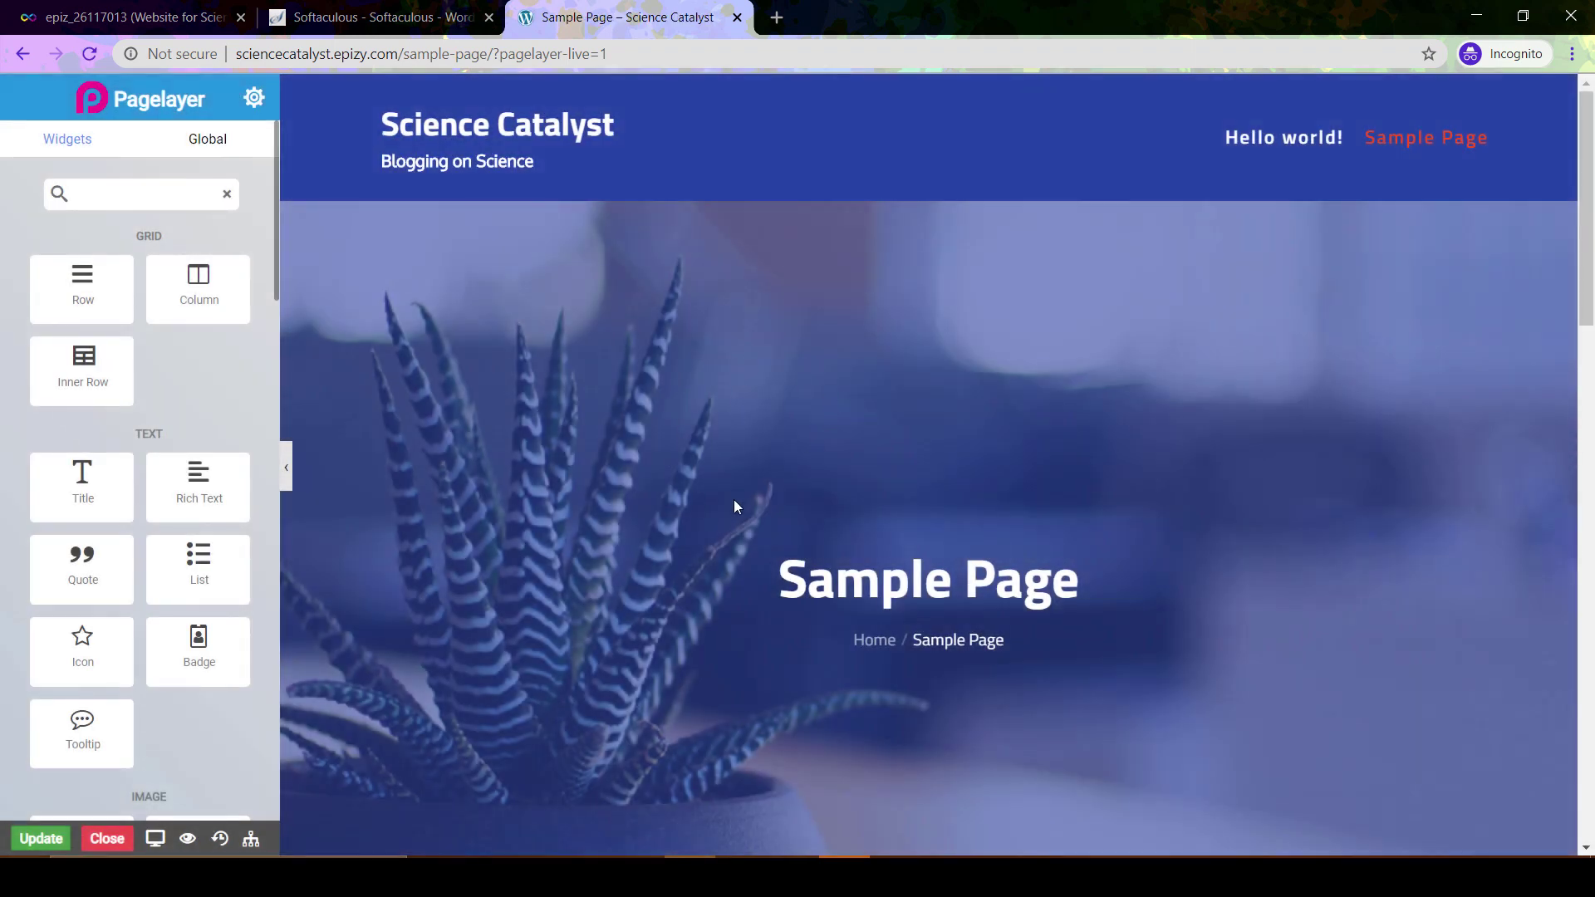
# Drop a Quote widget with placeholder lorem ipsum text below the Sample Page's last paragraph
pyautogui.scroll(-15, 661, 565)
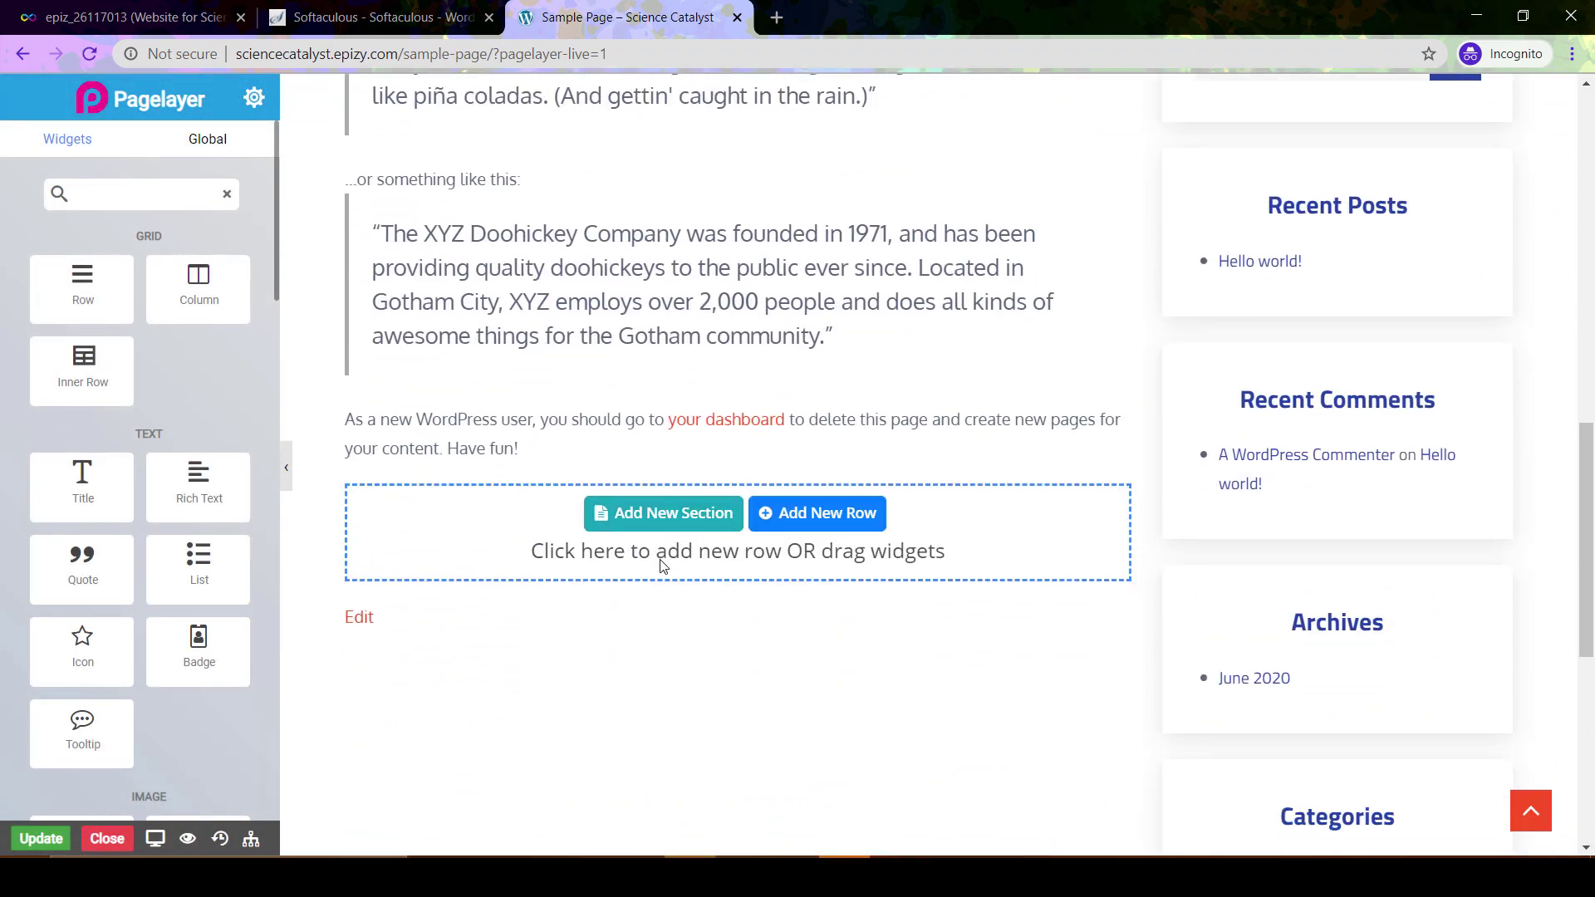
pyautogui.scroll(15, 661, 566)
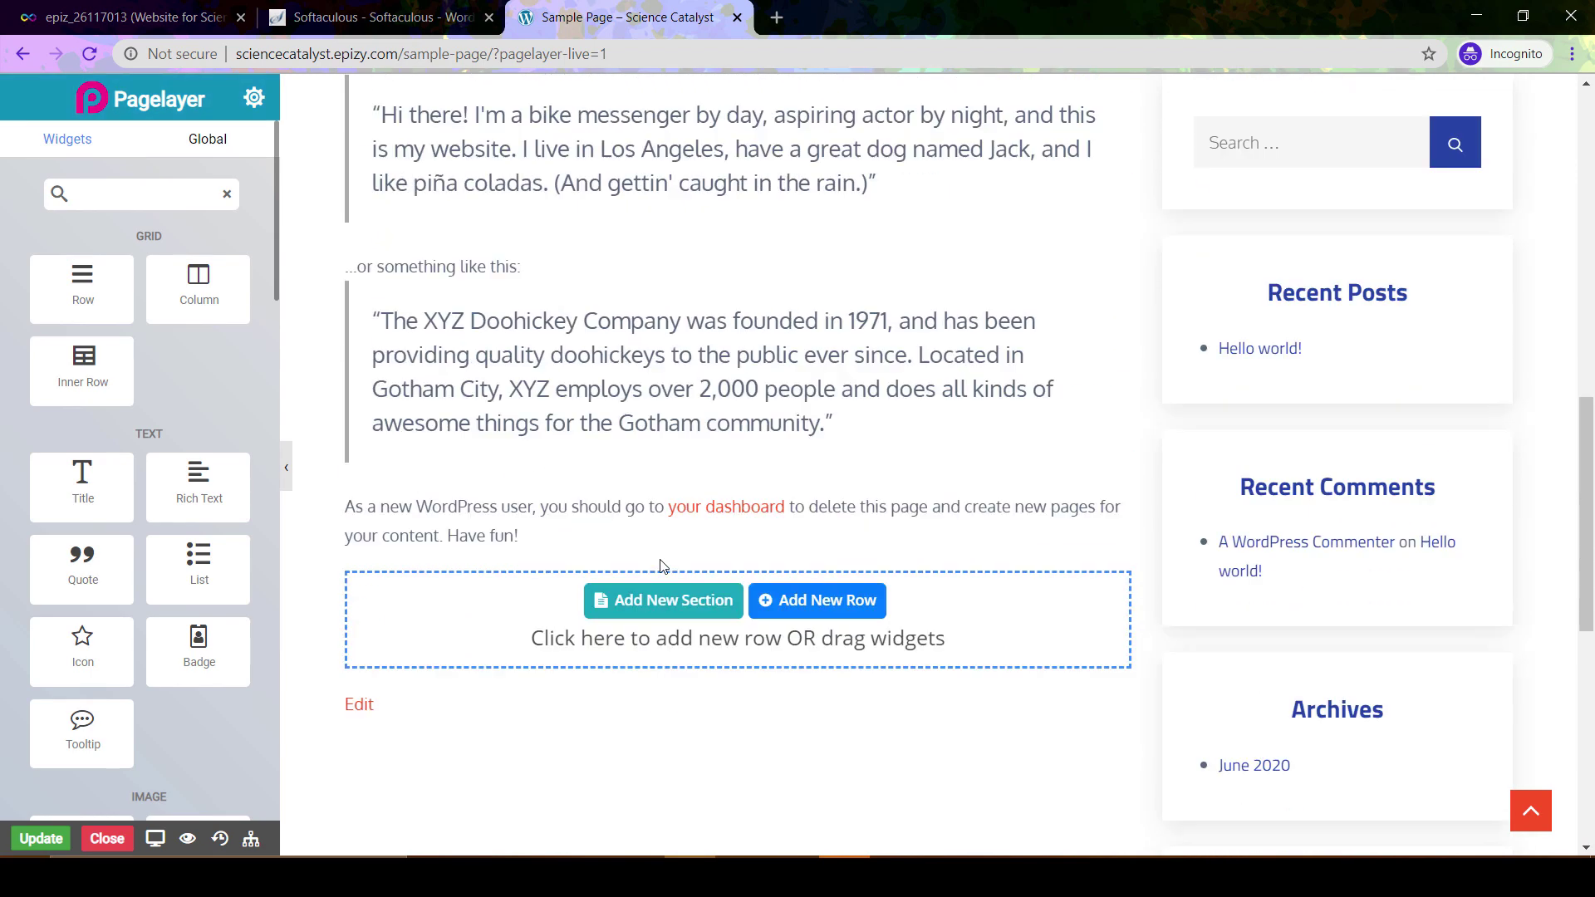
pyautogui.scroll(3, 659, 560)
pyautogui.scroll(-2, 659, 560)
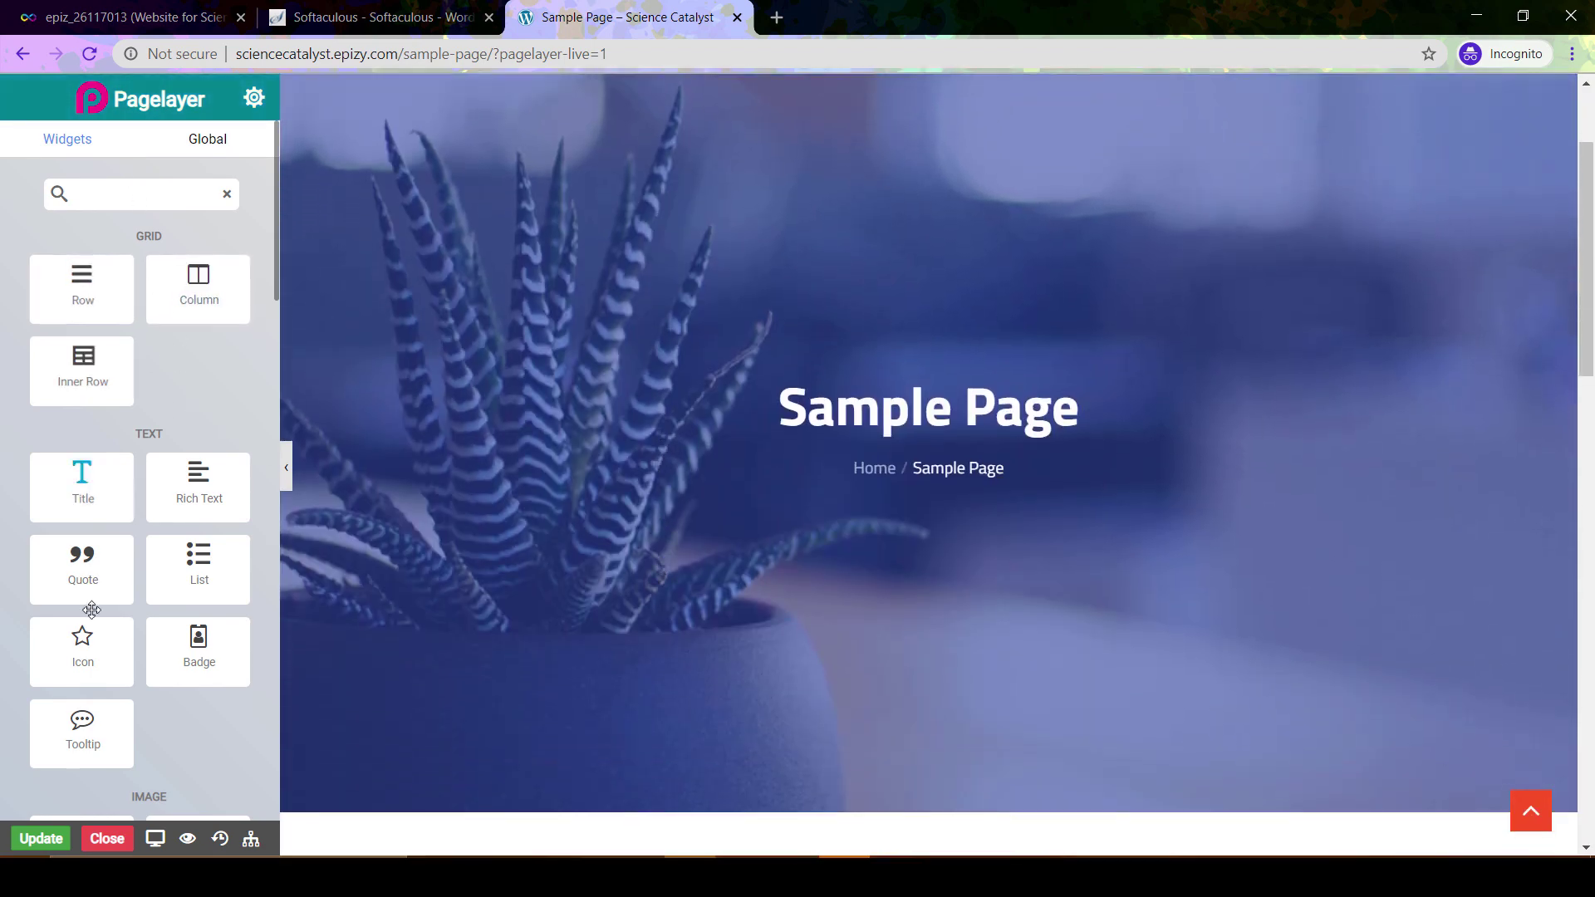
pyautogui.scroll(-3, 214, 370)
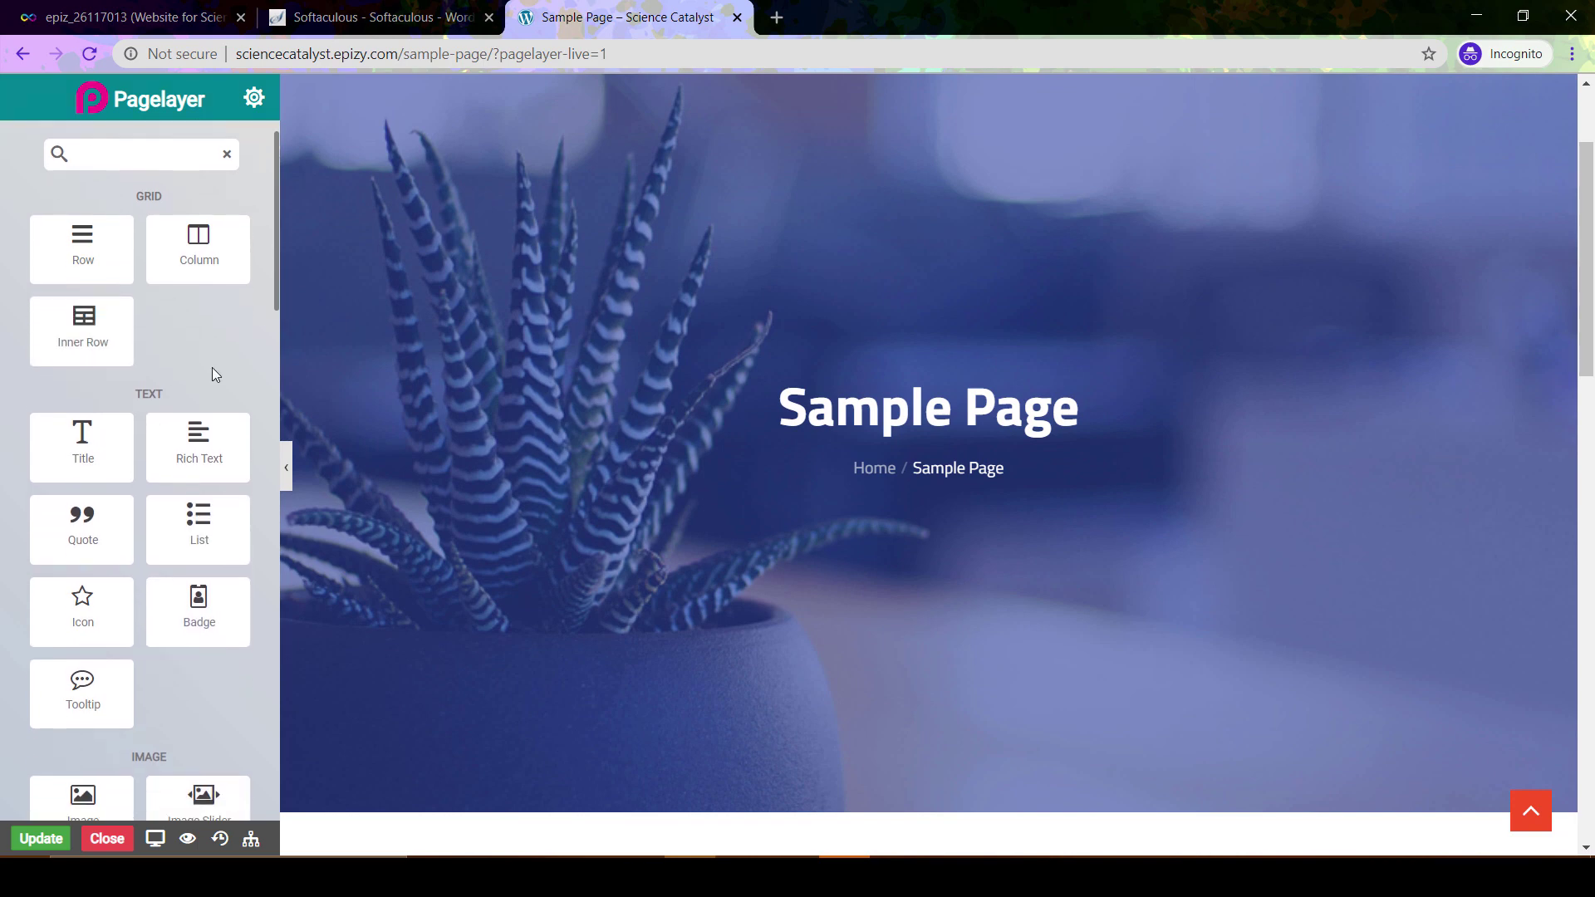
pyautogui.scroll(3, 214, 374)
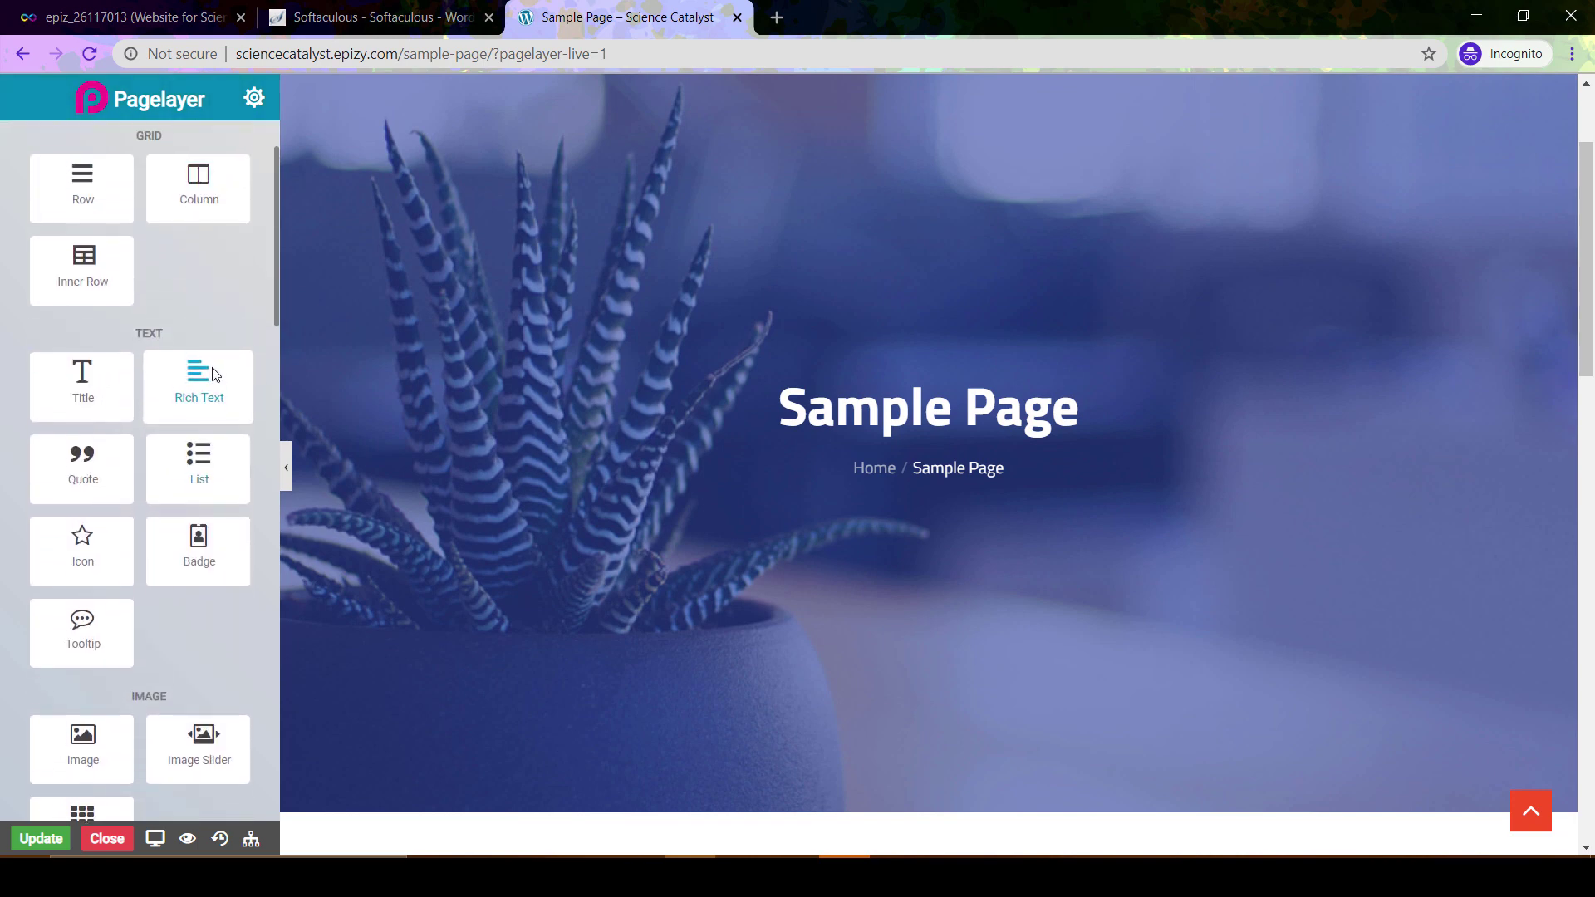
pyautogui.scroll(-3, 211, 367)
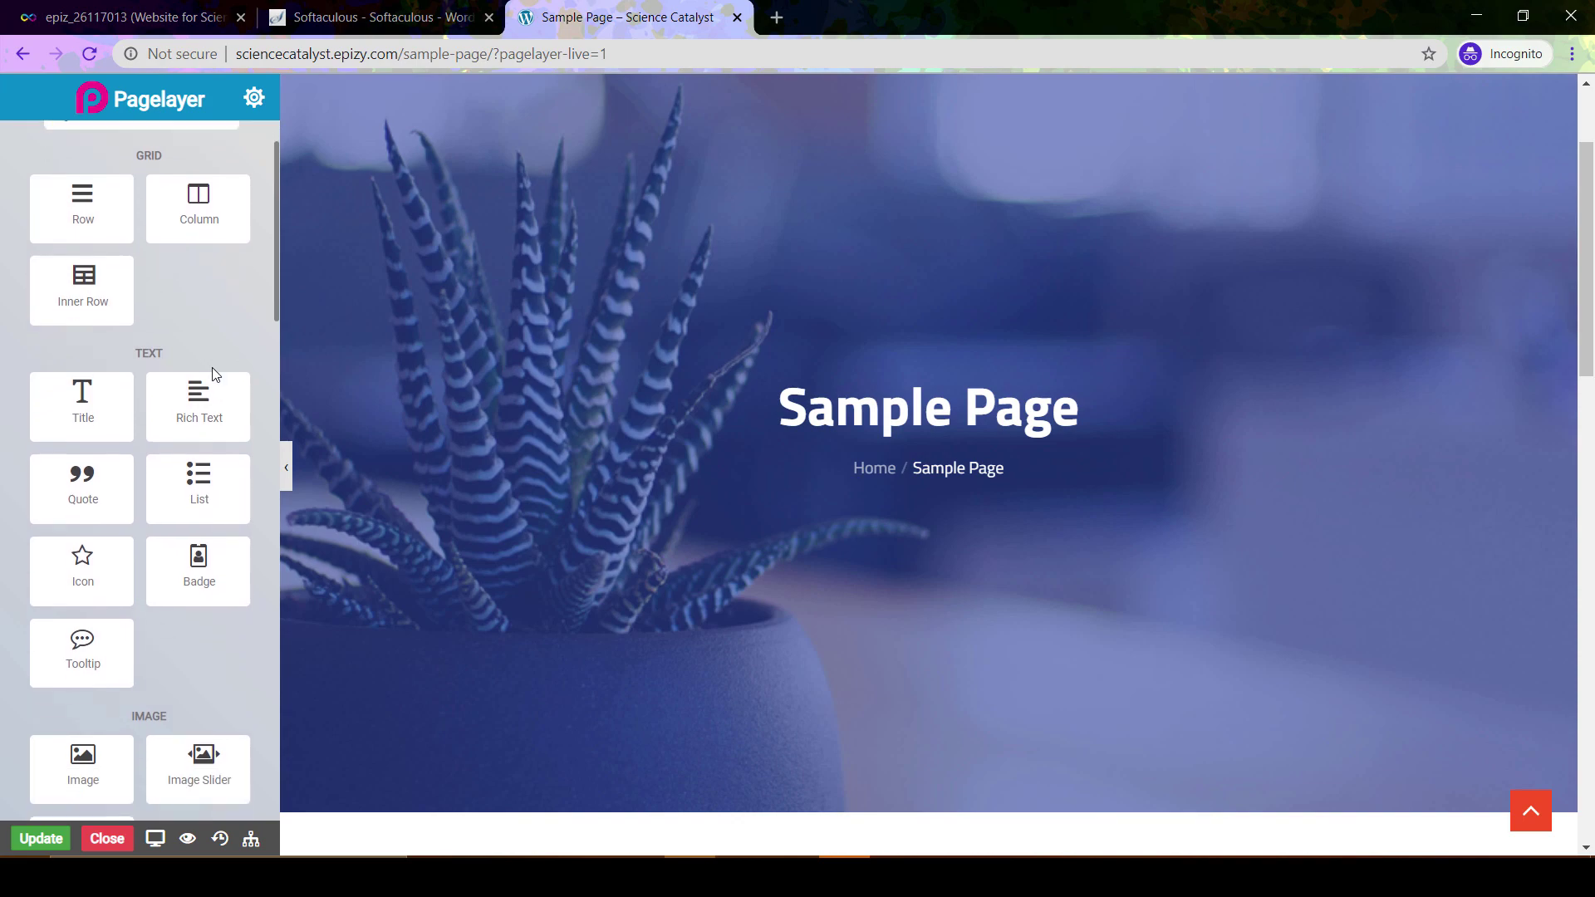
pyautogui.scroll(-1, 670, 532)
pyautogui.scroll(-10, 670, 531)
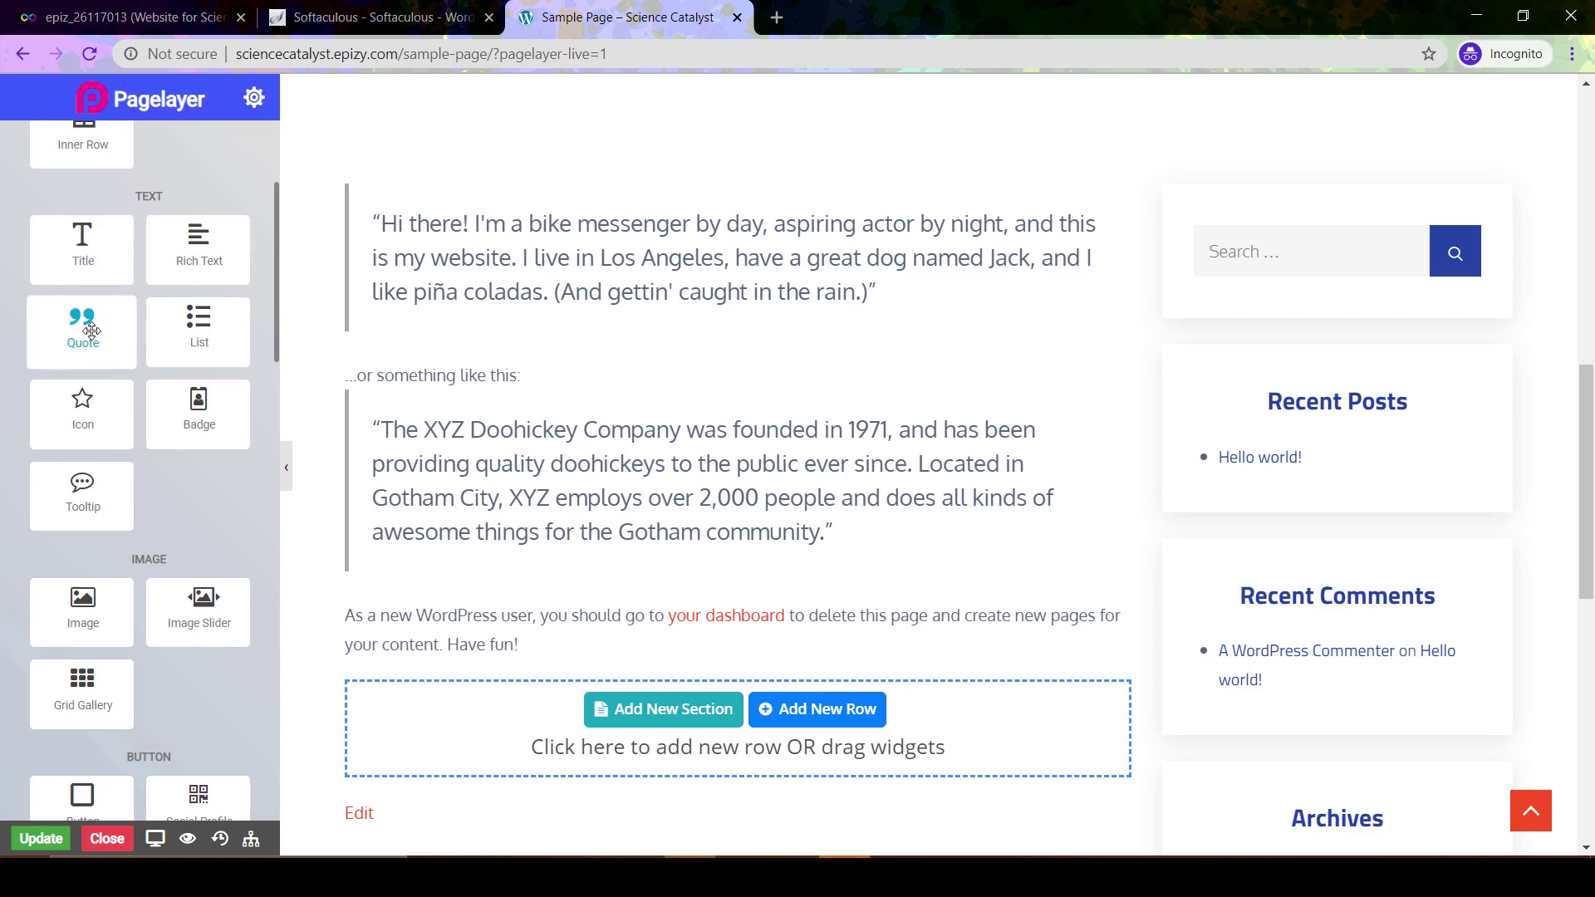
pyautogui.moveTo(92, 331); pyautogui.dragTo(581, 662)
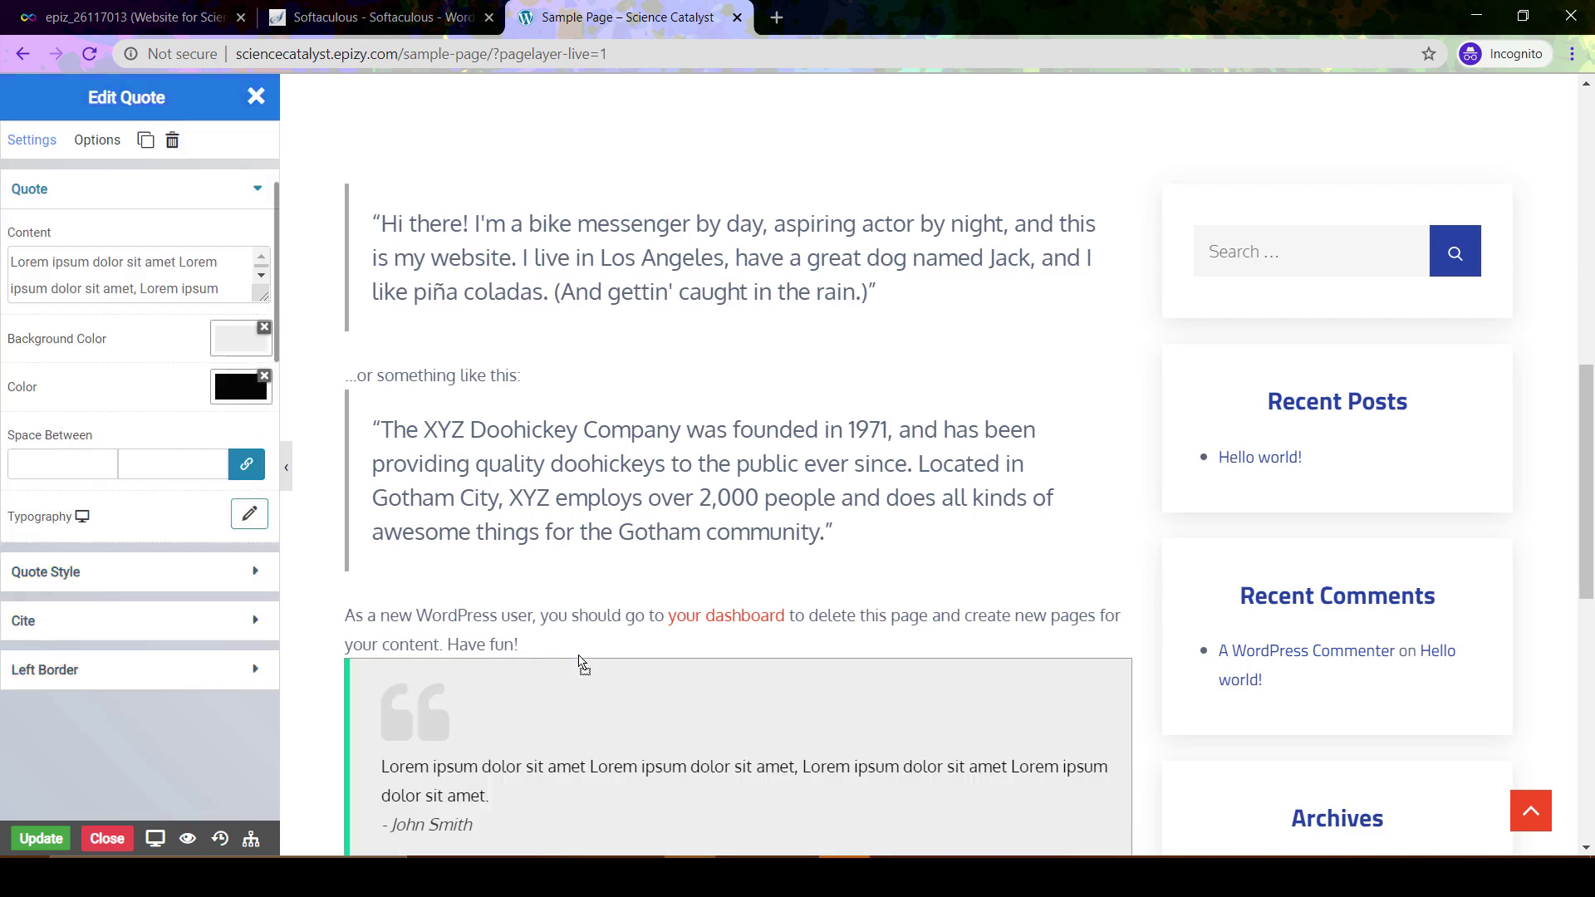
pyautogui.scroll(-2, 622, 664)
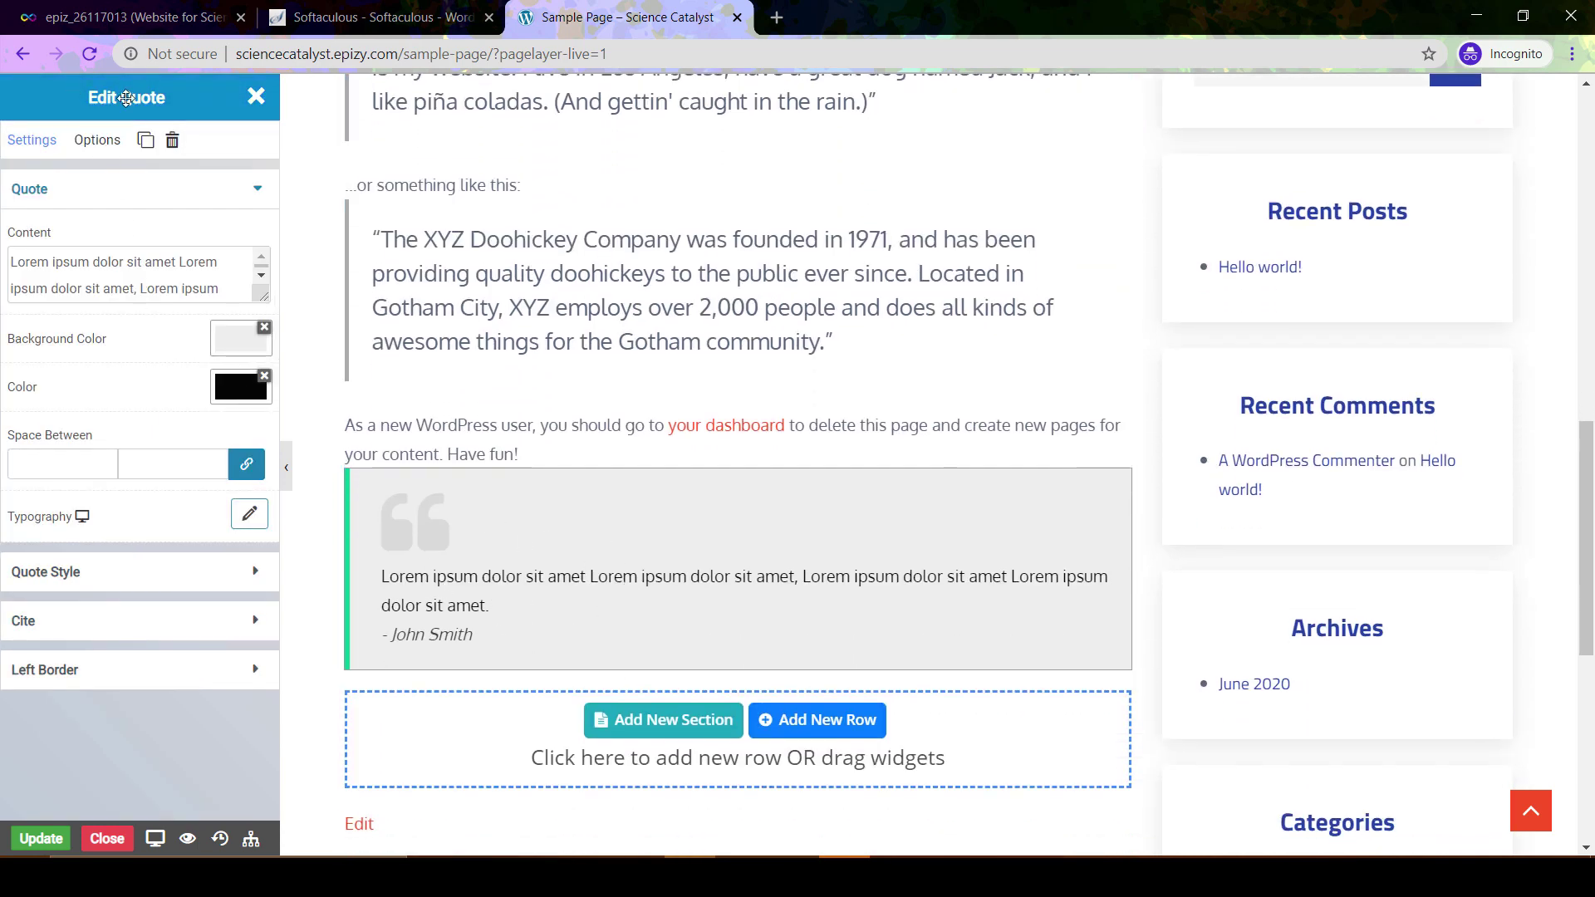
pyautogui.click(249, 97)
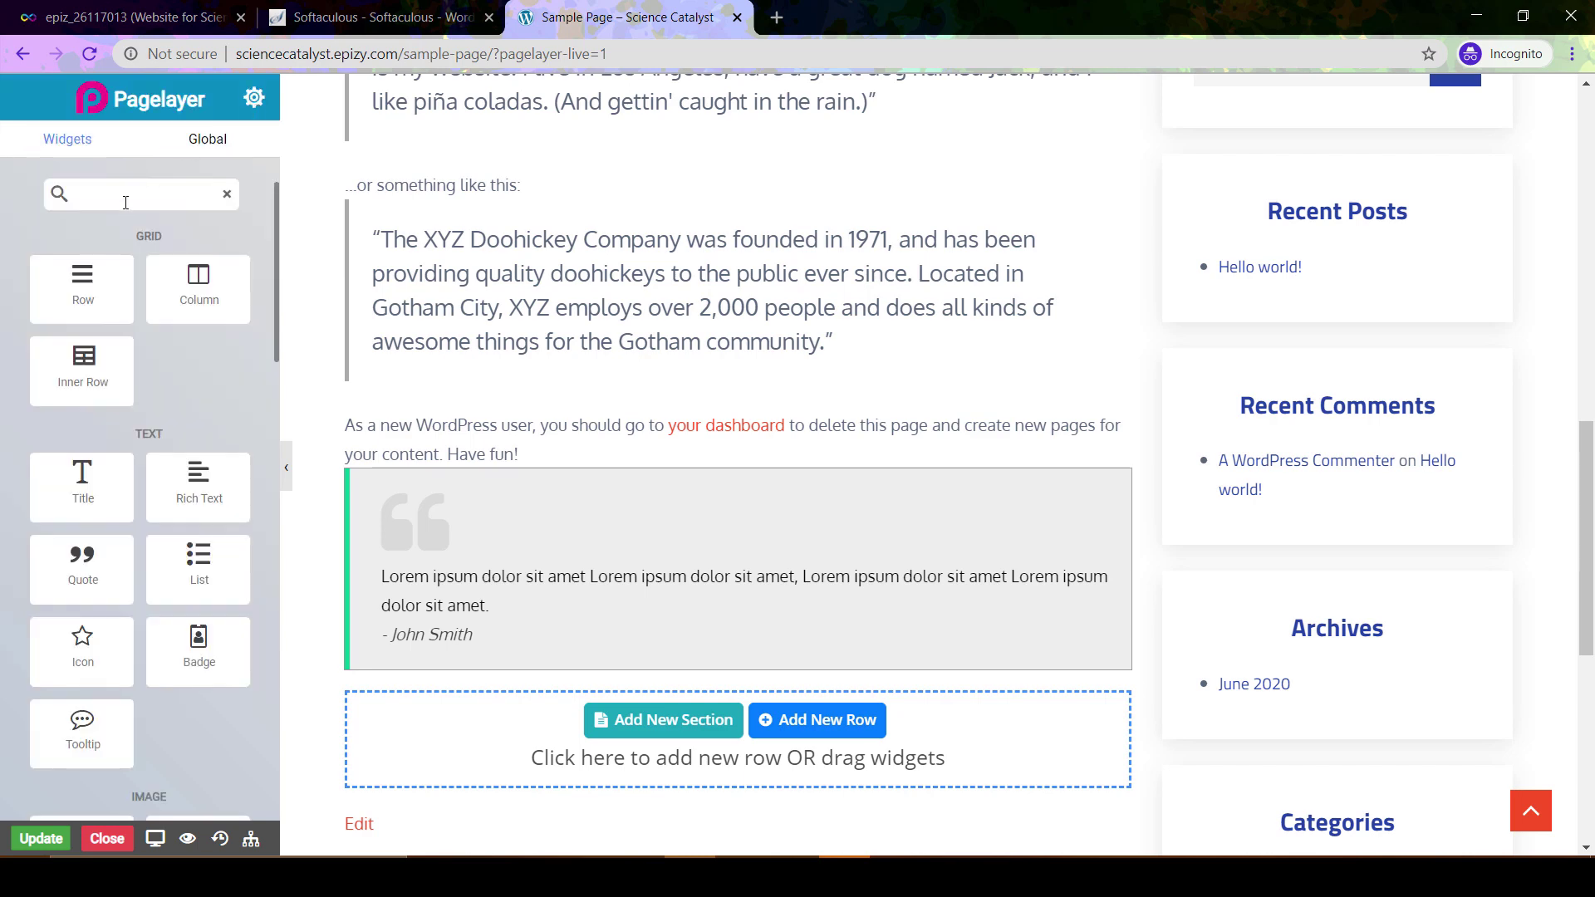
pyautogui.scroll(-6, 166, 374)
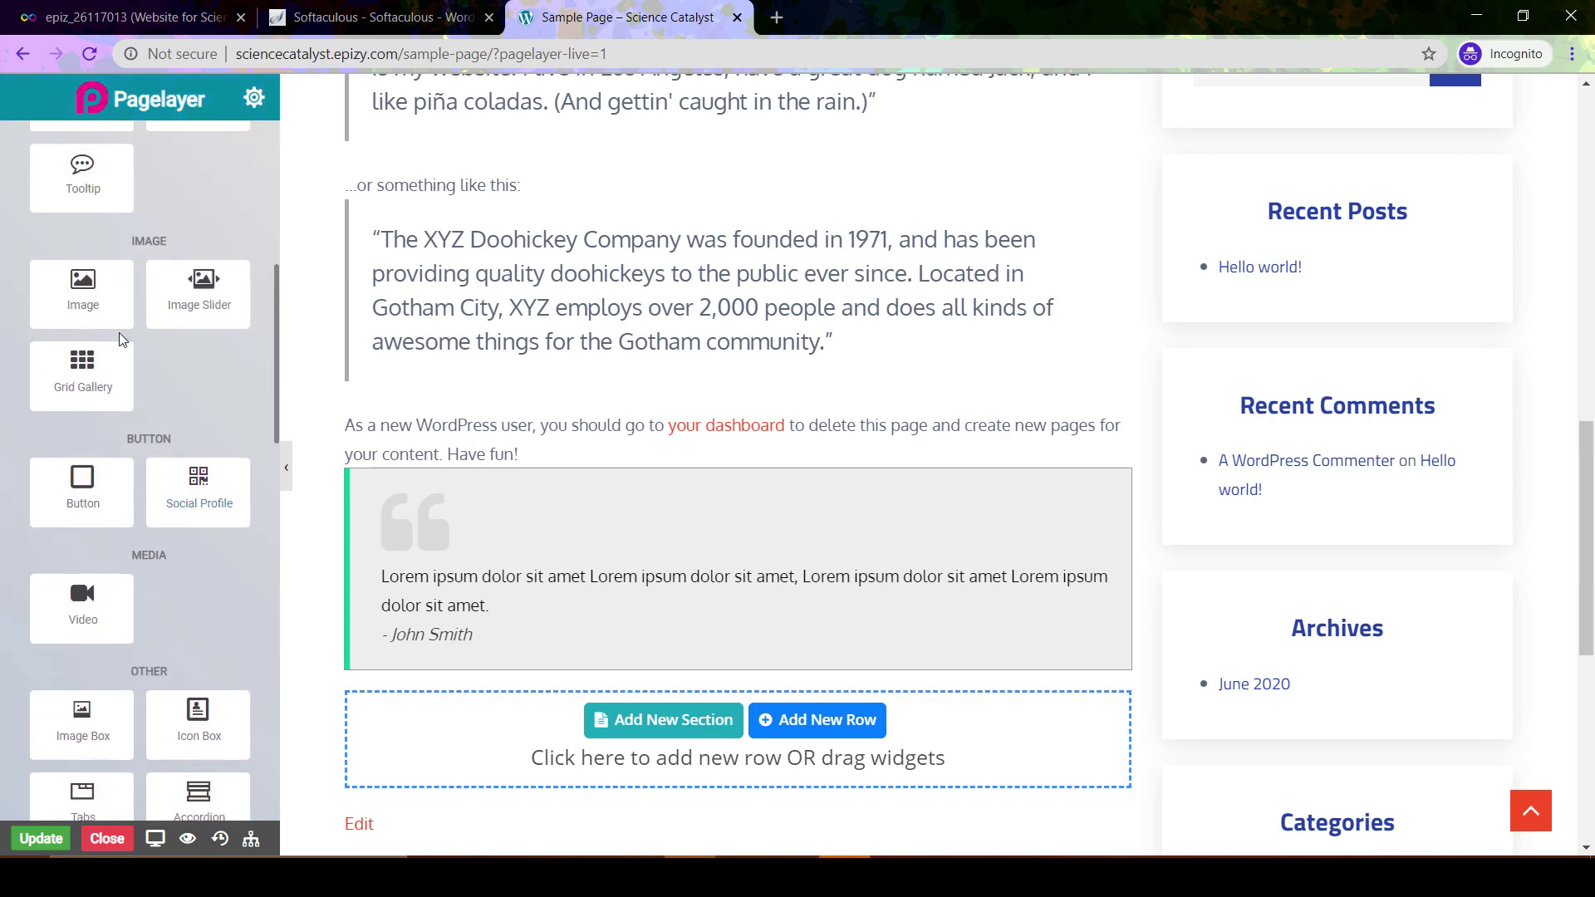
# Insert an Image widget placeholder reading 'Choose Your Image' directly above the quote block
pyautogui.moveTo(80, 308); pyautogui.dragTo(498, 486)
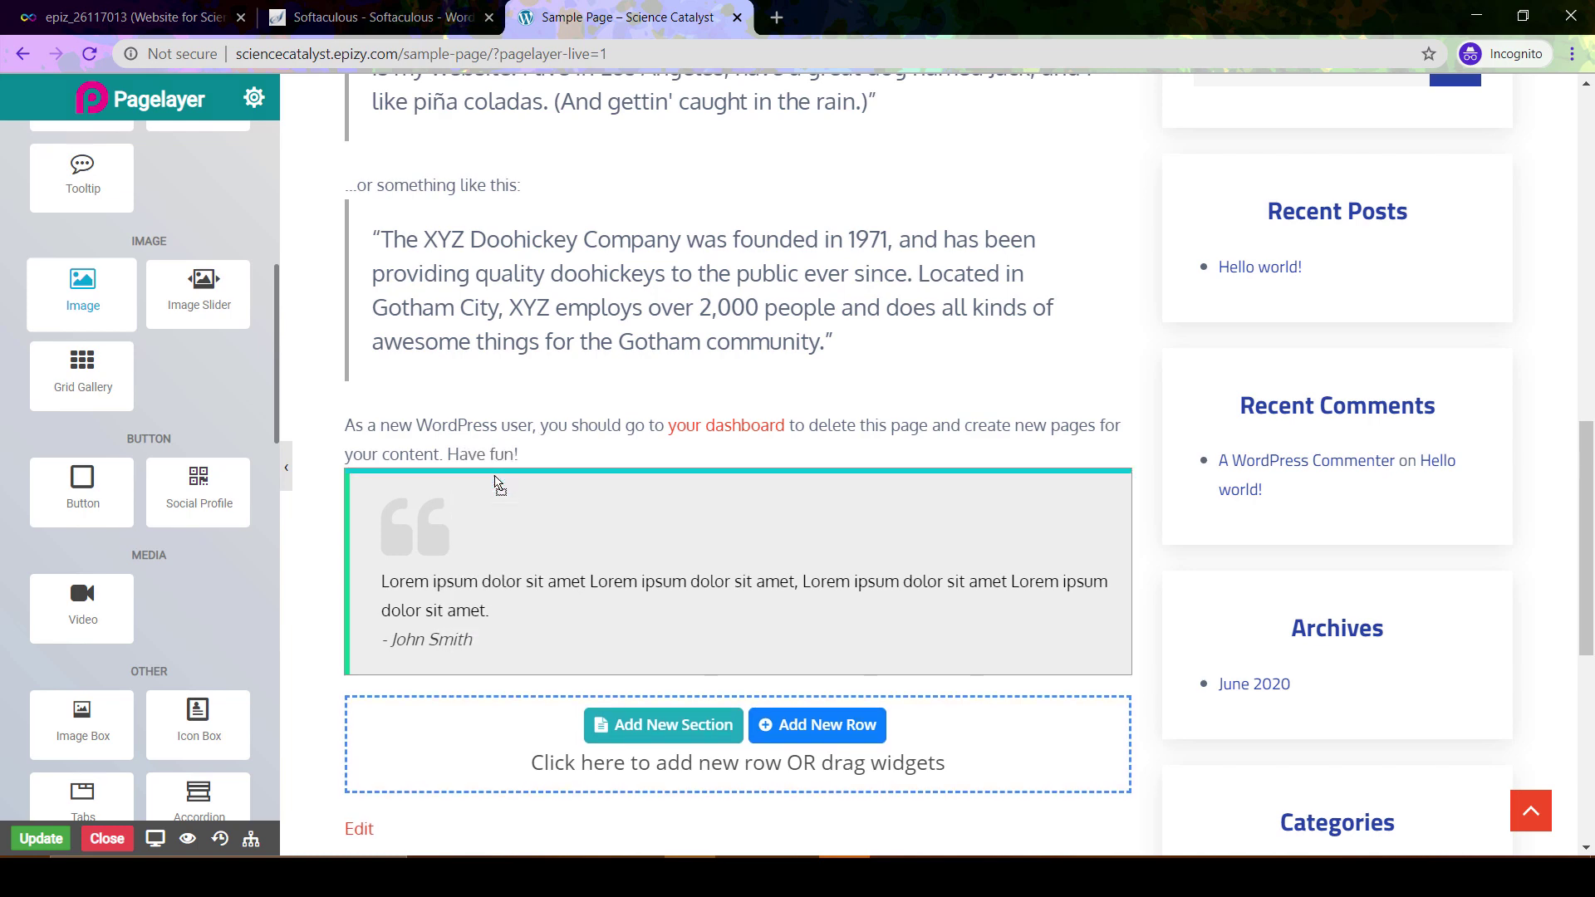
pyautogui.scroll(-4, 757, 534)
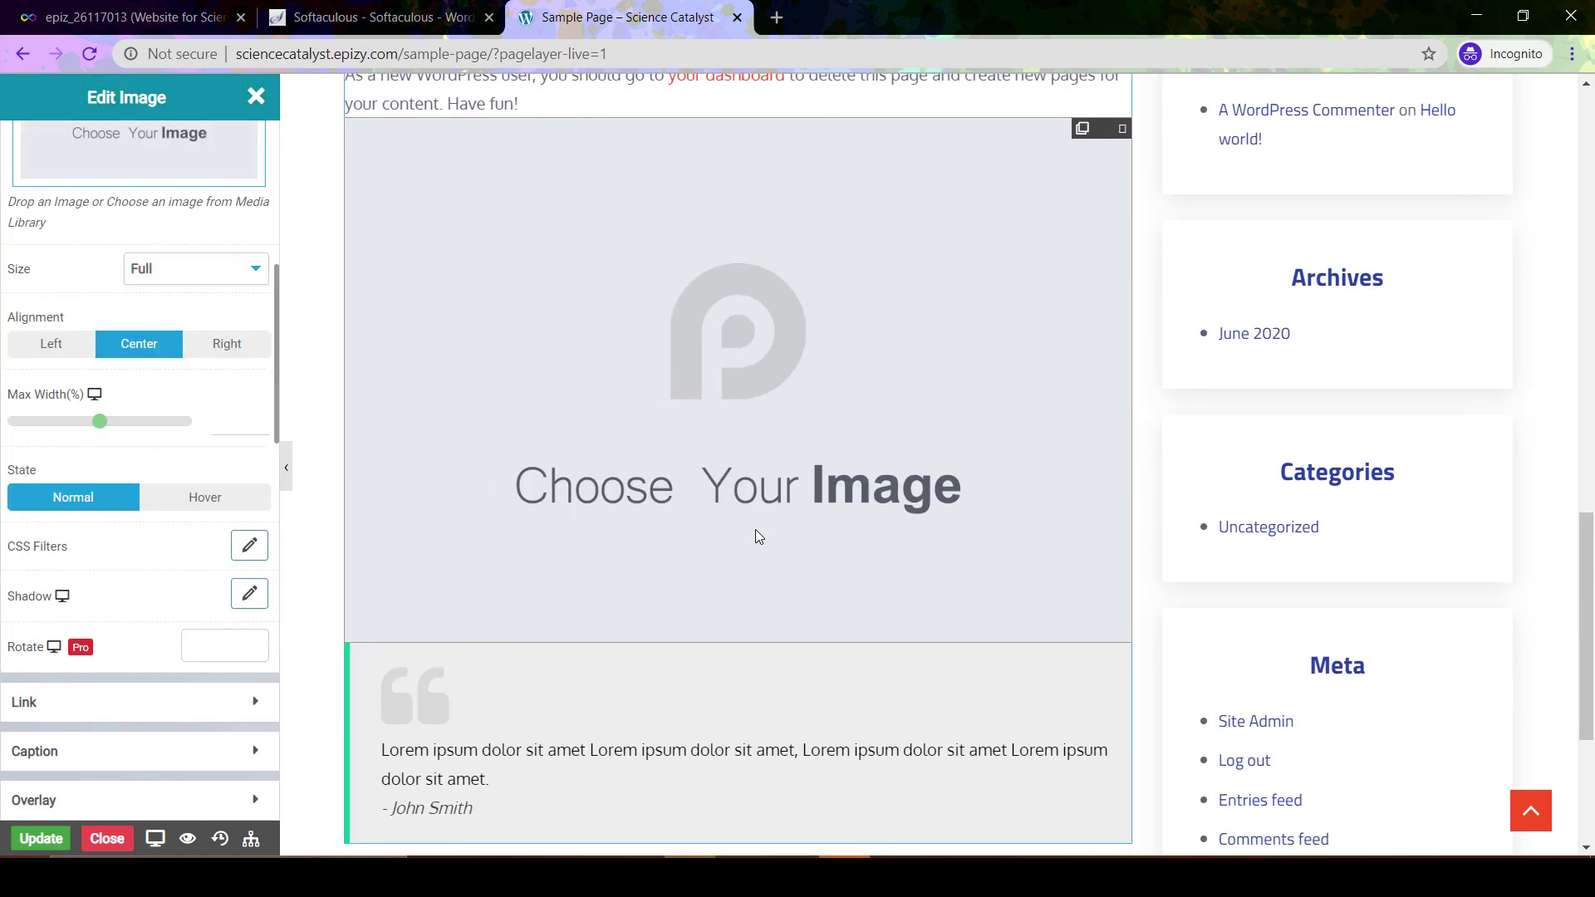
pyautogui.scroll(-1, 755, 534)
pyautogui.scroll(2, 755, 534)
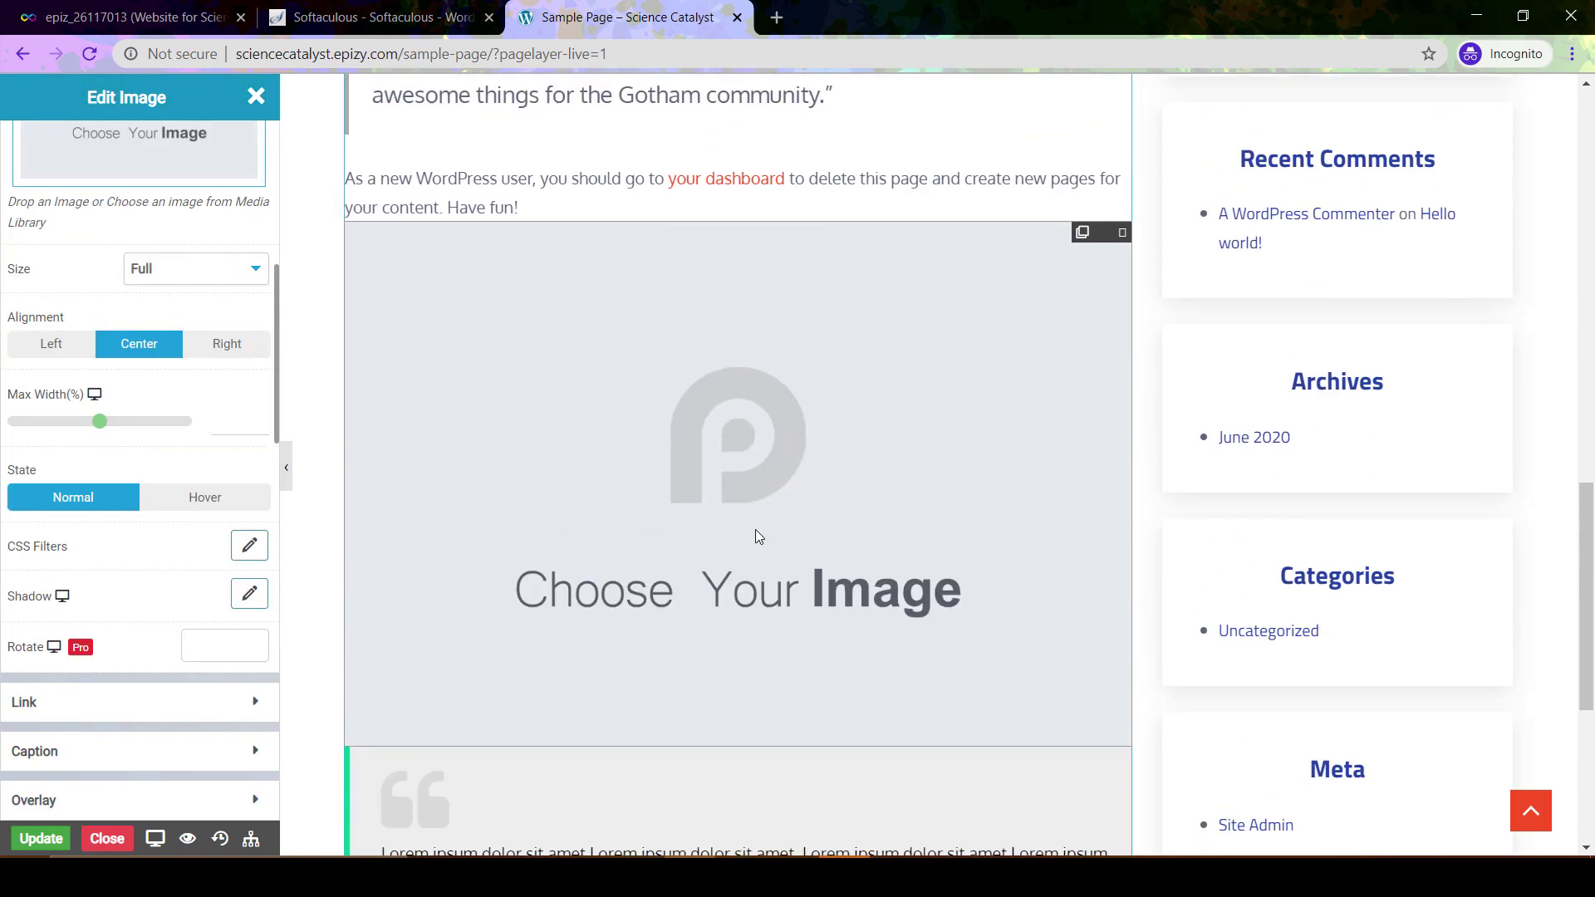
pyautogui.click(256, 95)
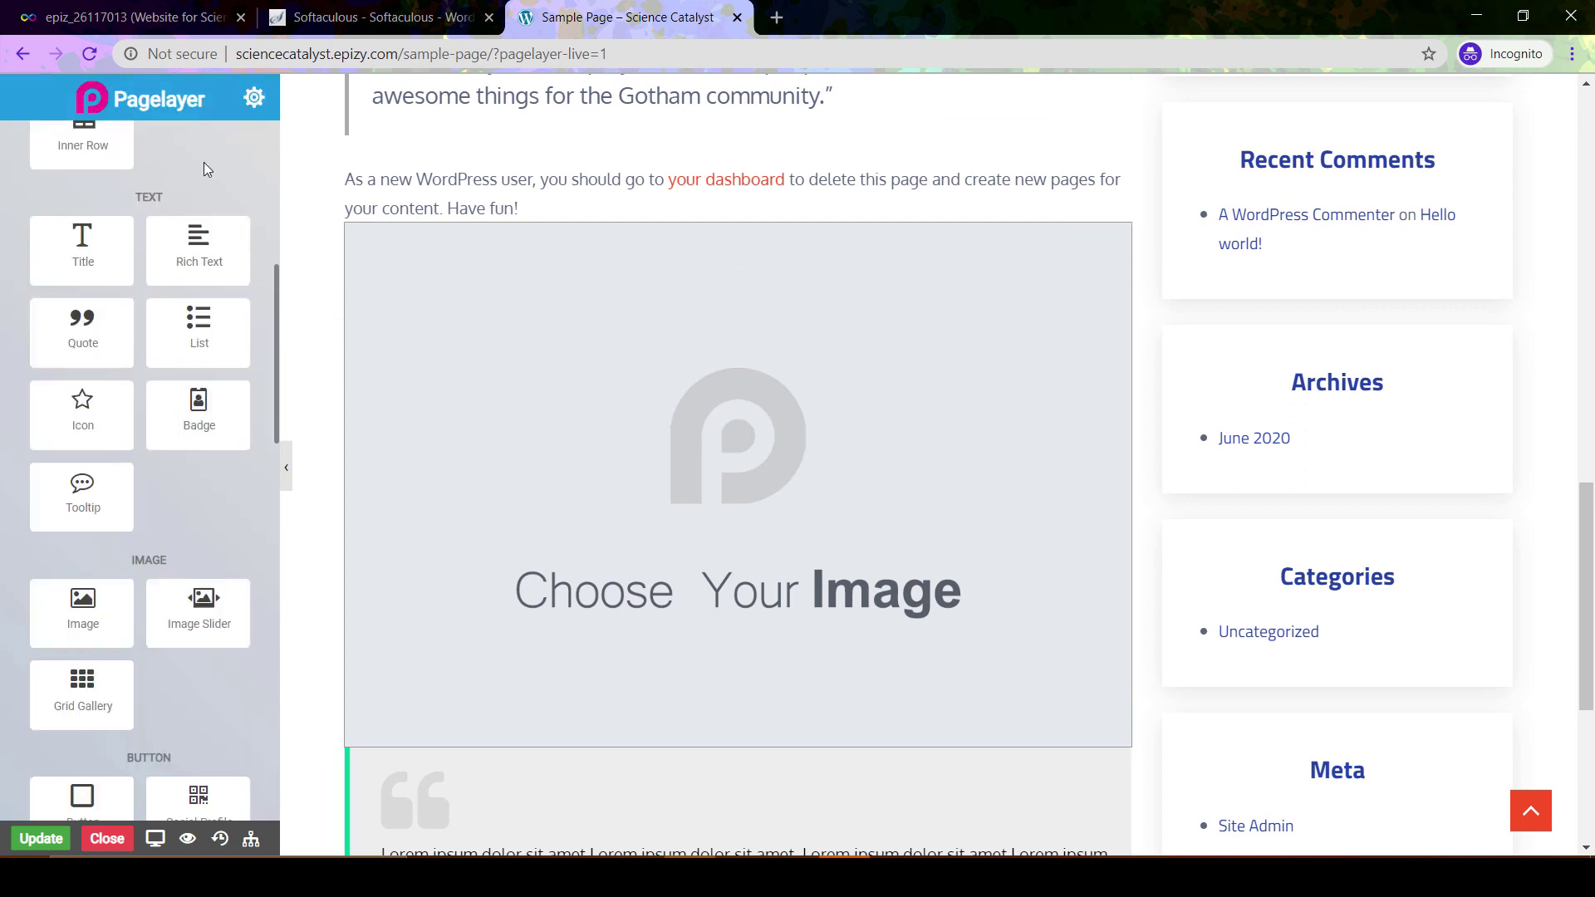
pyautogui.scroll(-5, 226, 164)
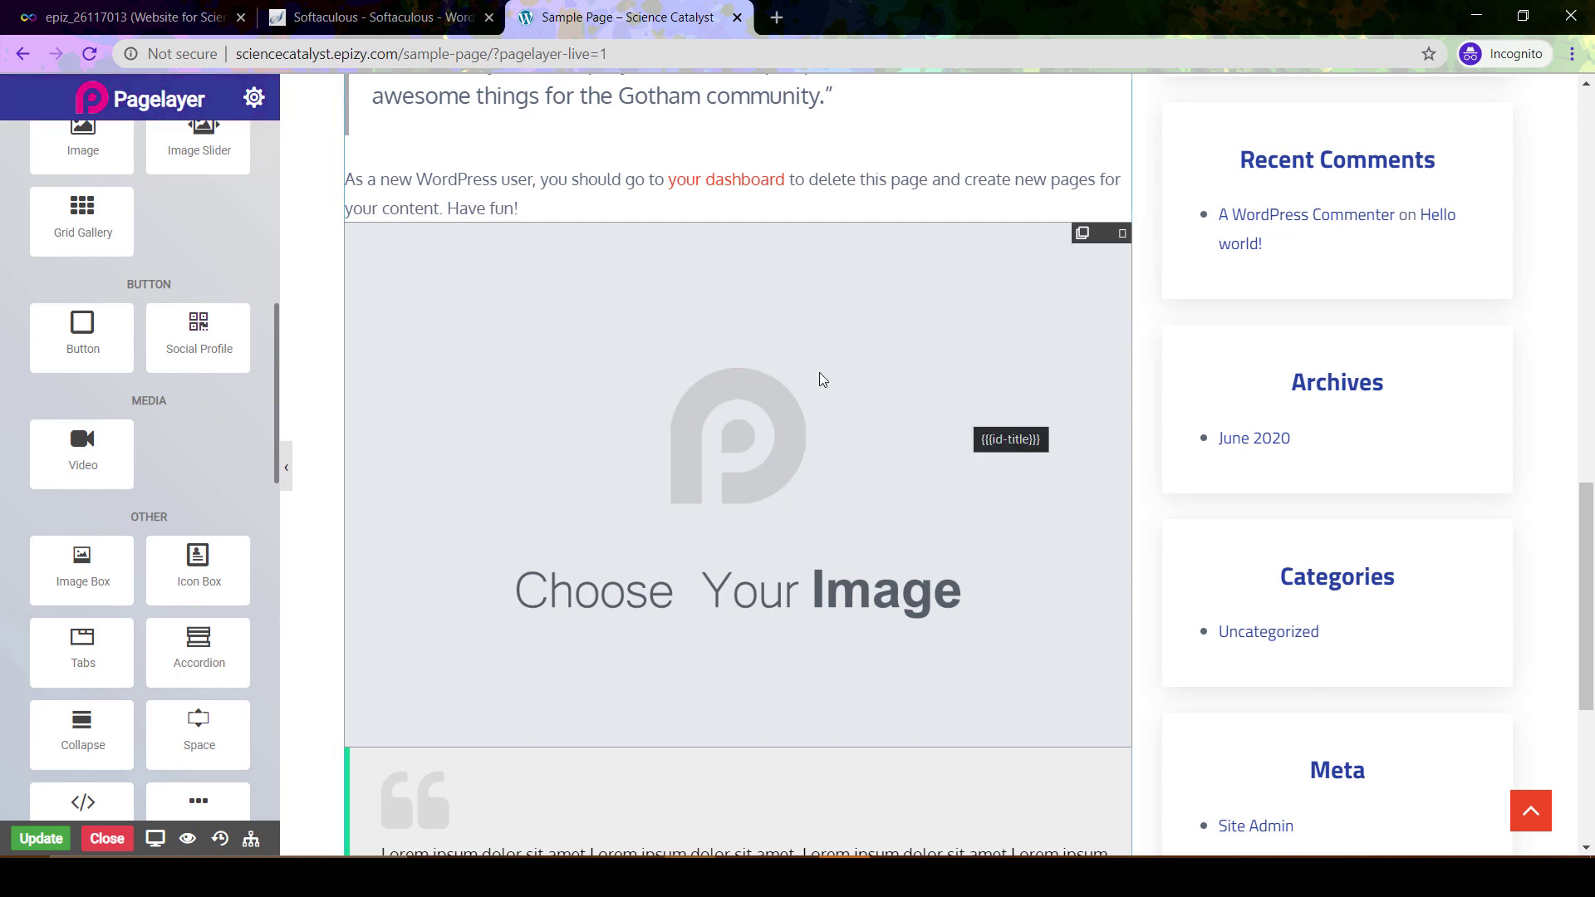
pyautogui.scroll(-5, 887, 415)
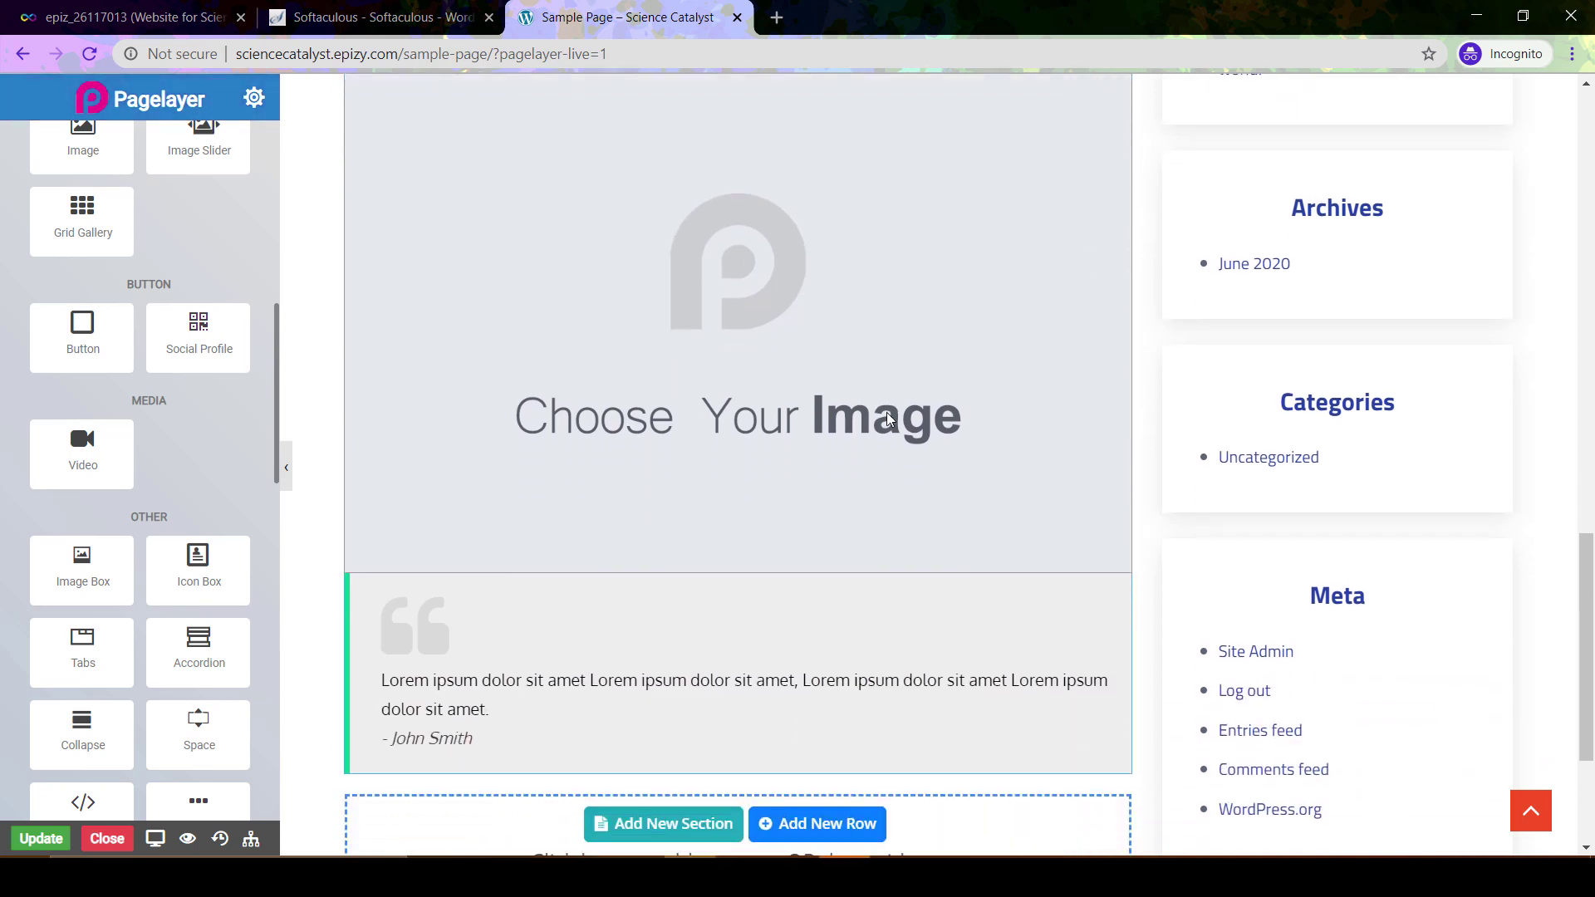
pyautogui.scroll(-1, 887, 418)
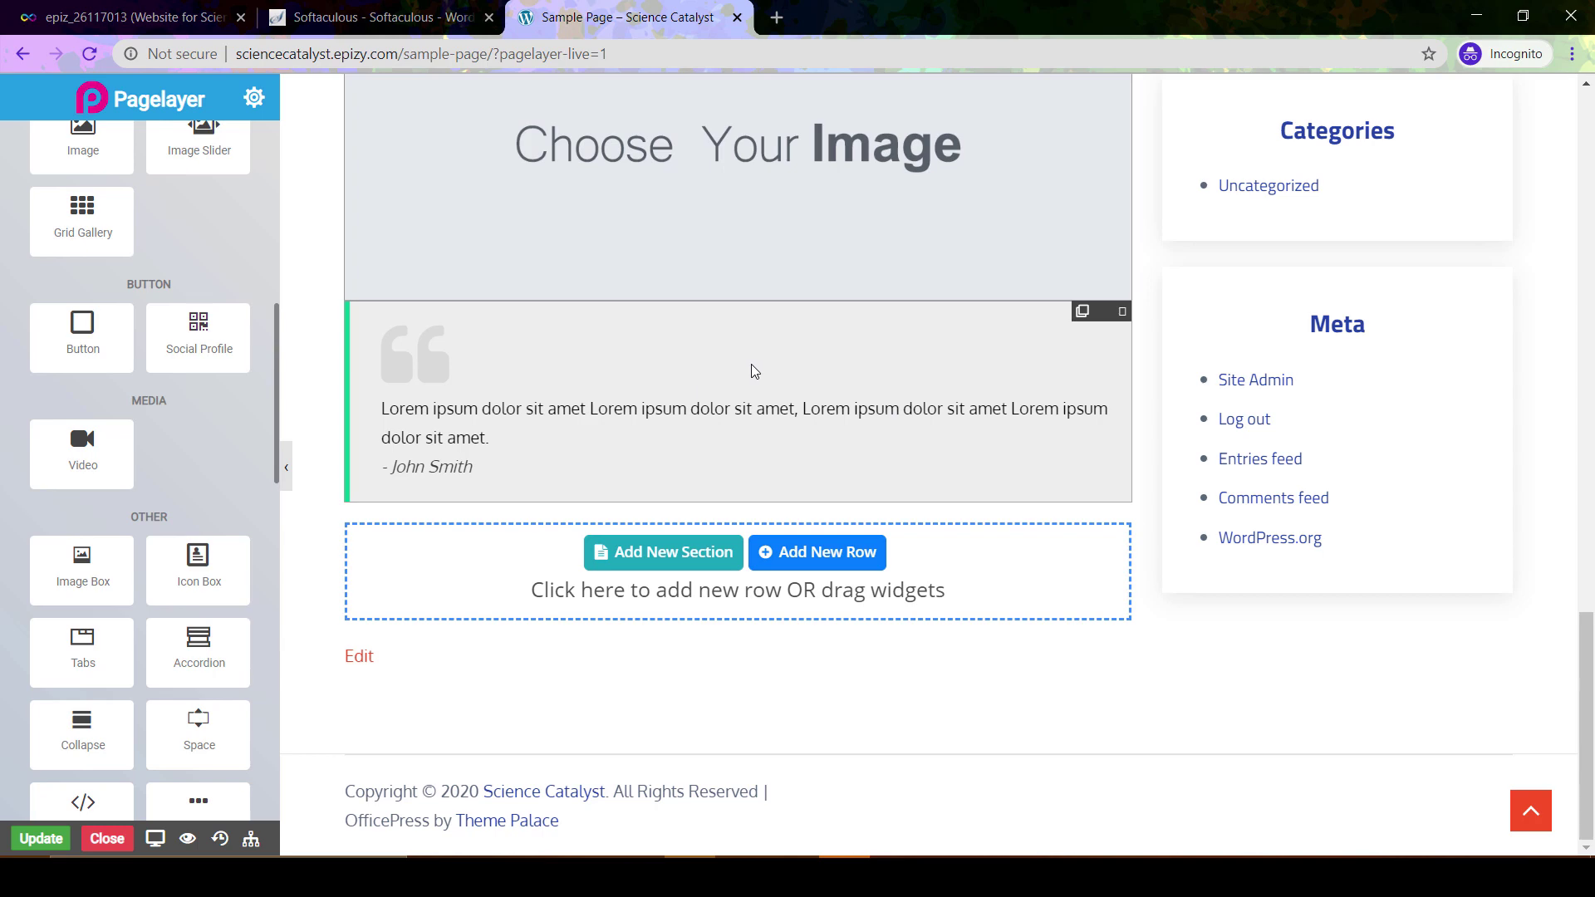
pyautogui.scroll(8, 751, 364)
pyautogui.scroll(12, 751, 366)
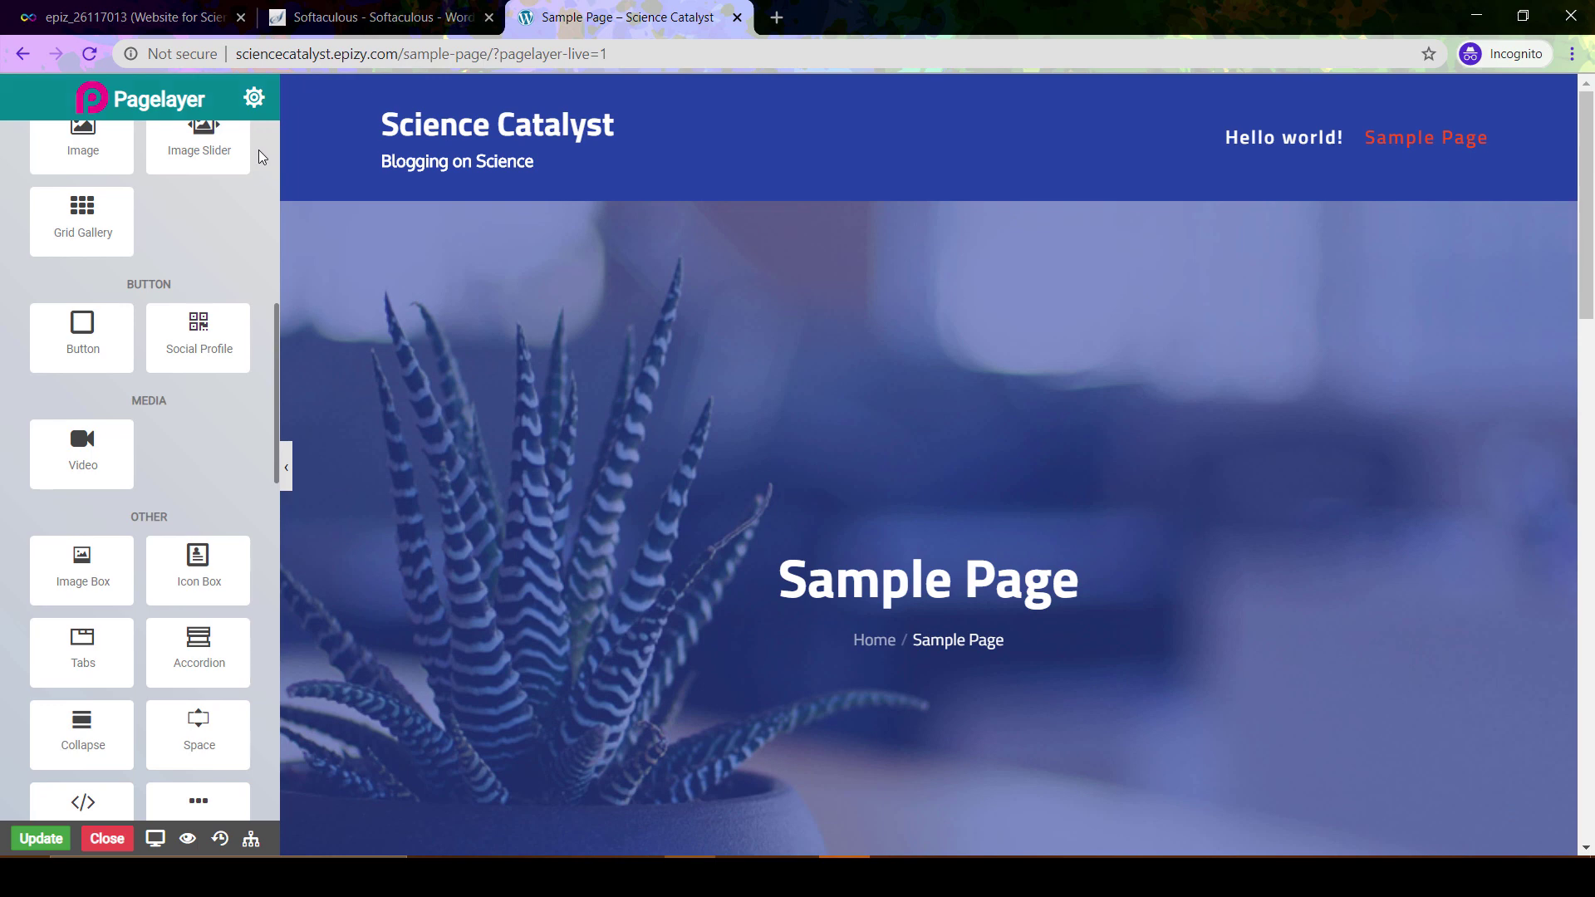
pyautogui.scroll(8, 241, 309)
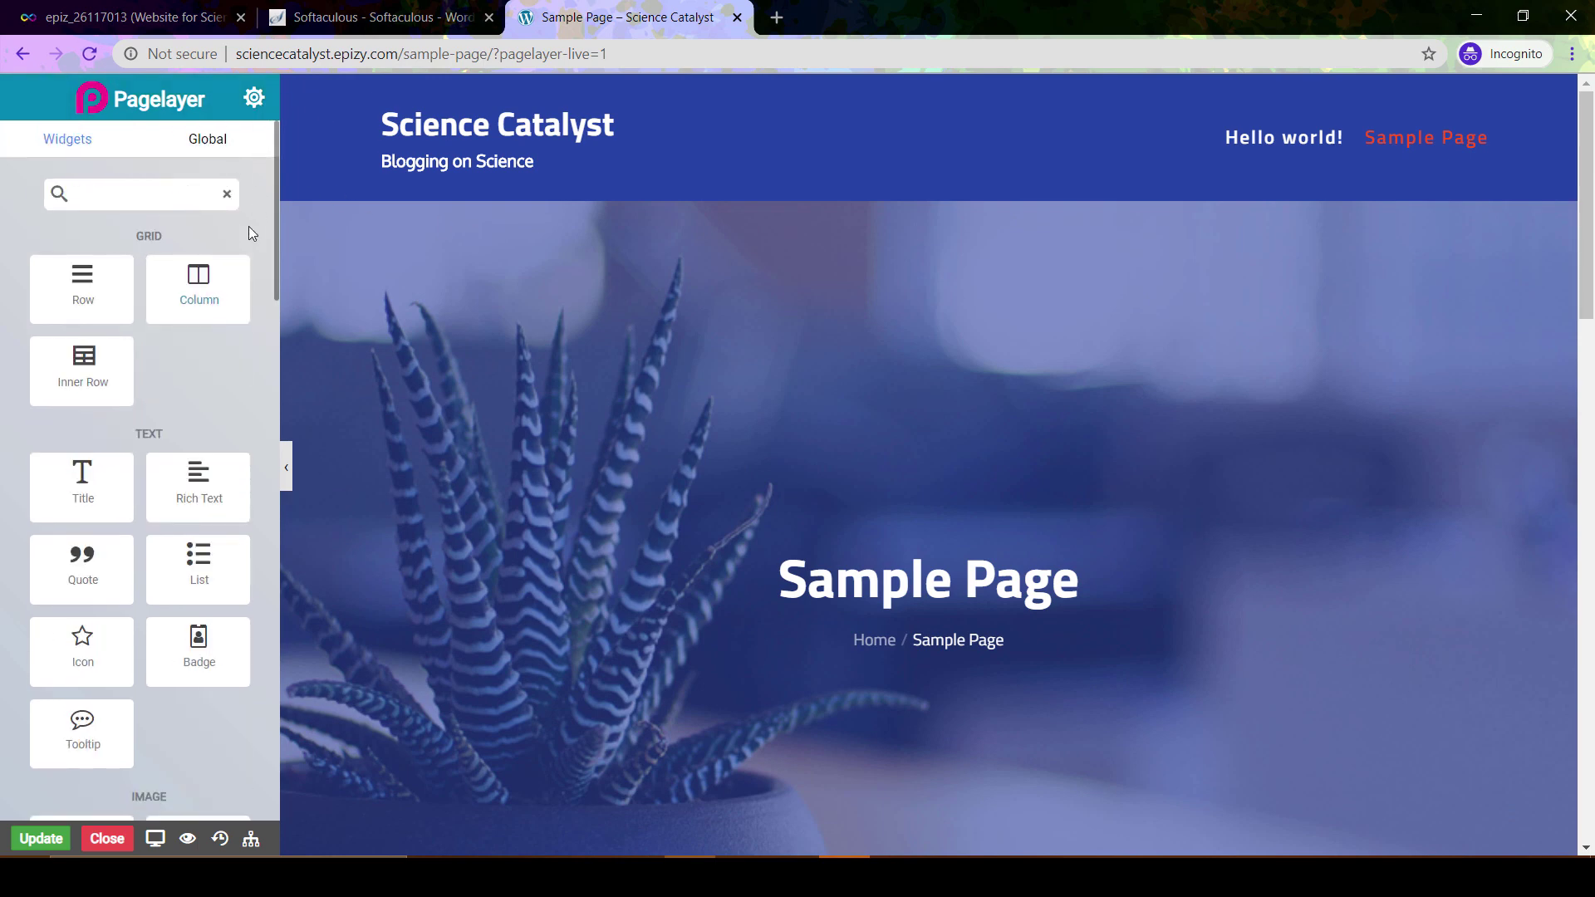
# Save the Sample Page edits, confirm the success alert, and exit to the Pages list
pyautogui.click(43, 840)
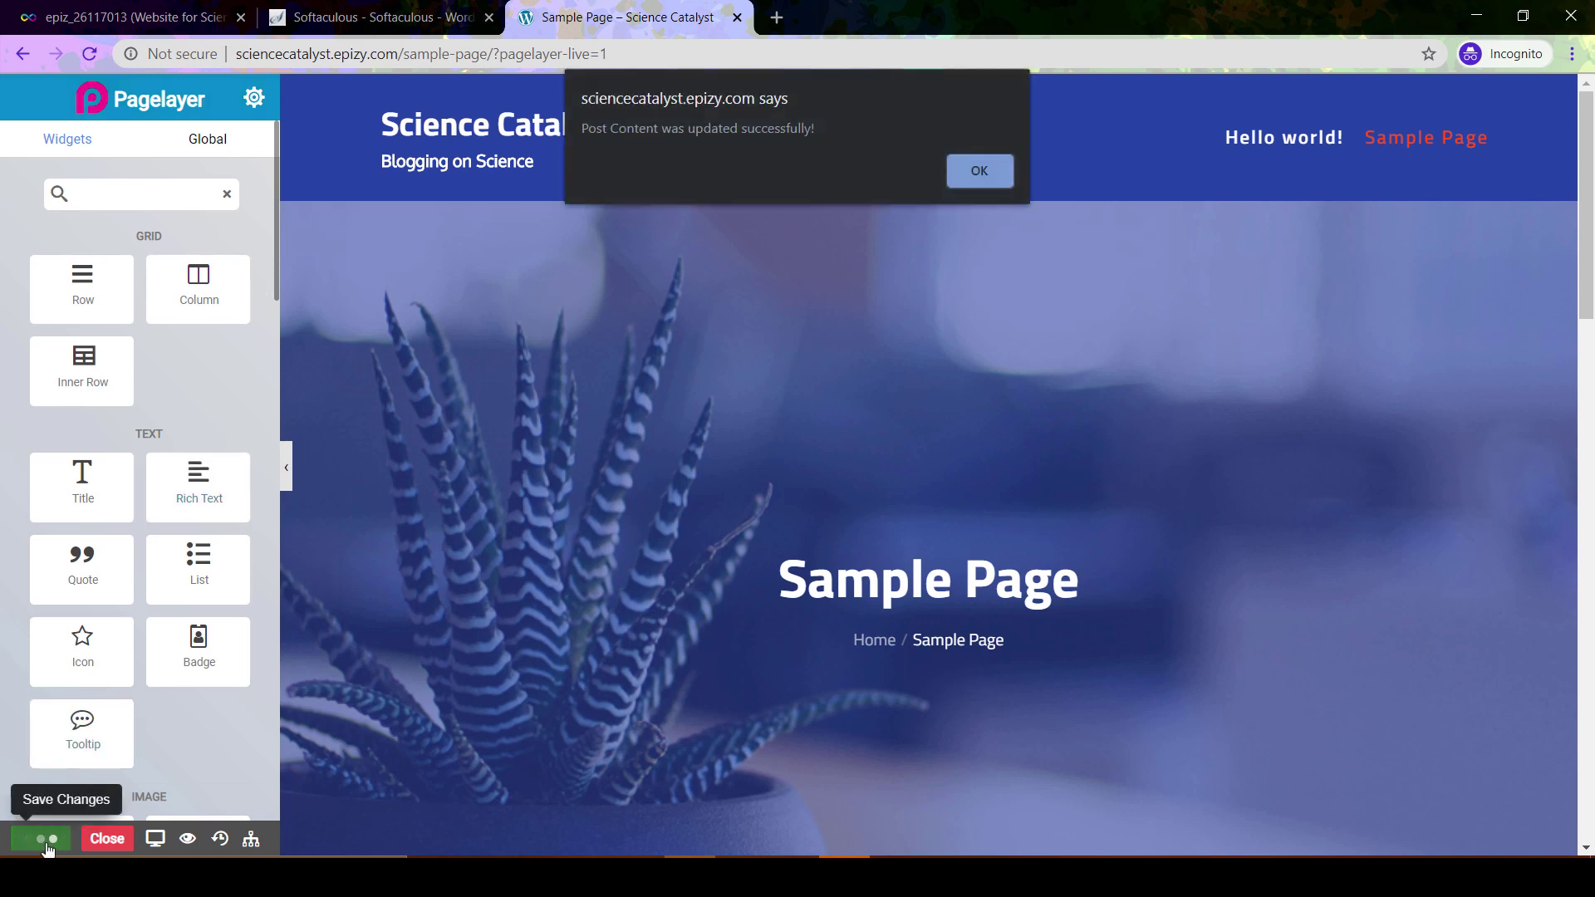
pyautogui.click(977, 179)
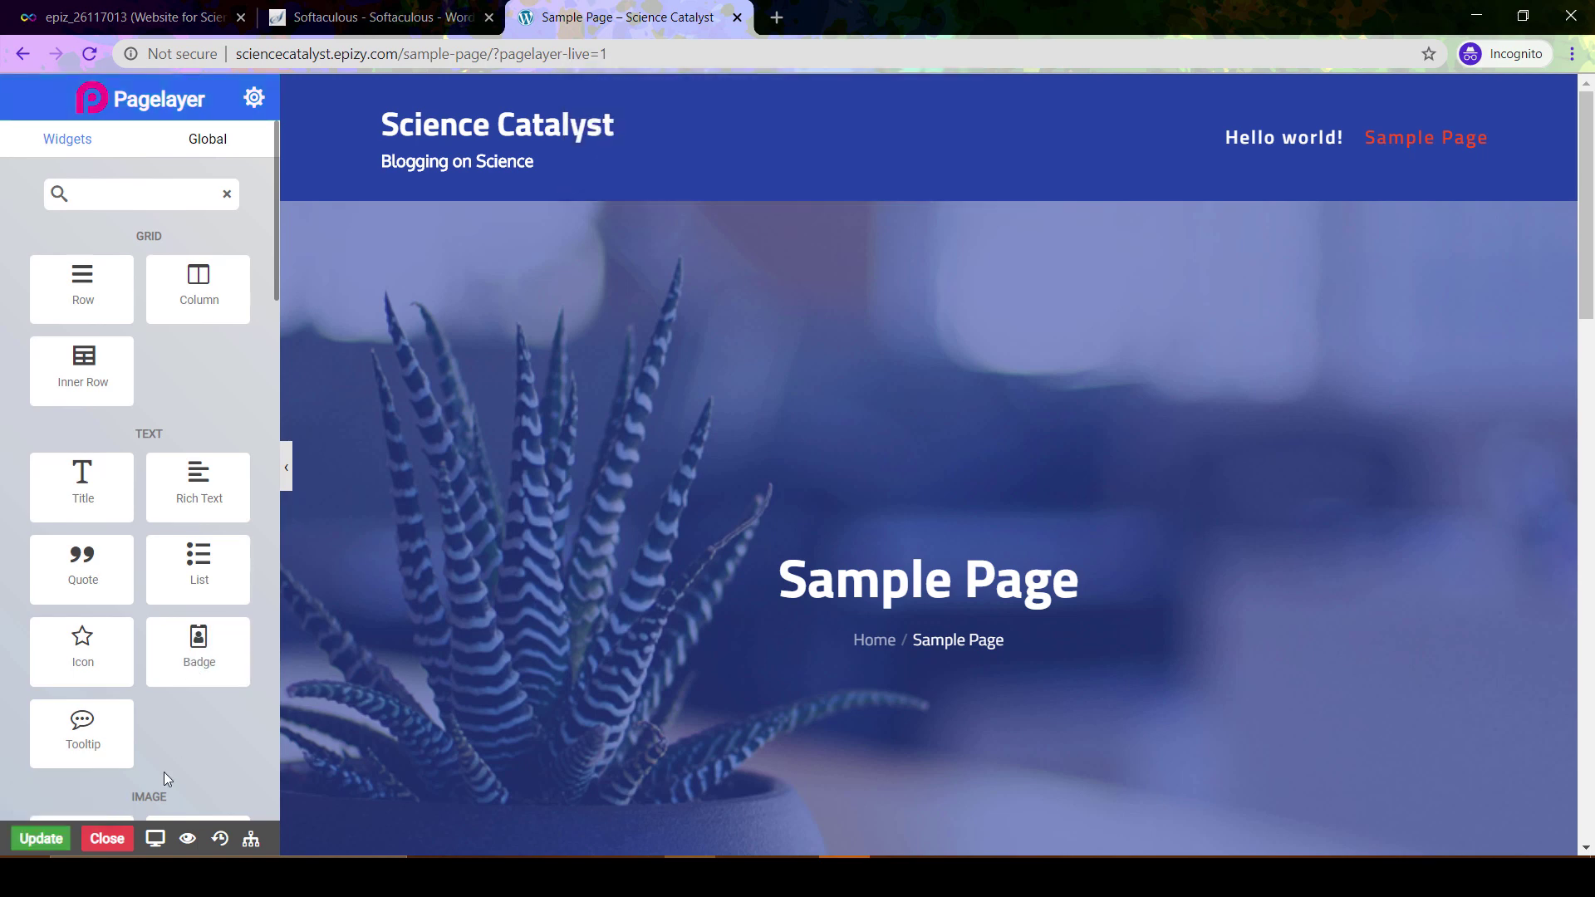
pyautogui.click(116, 846)
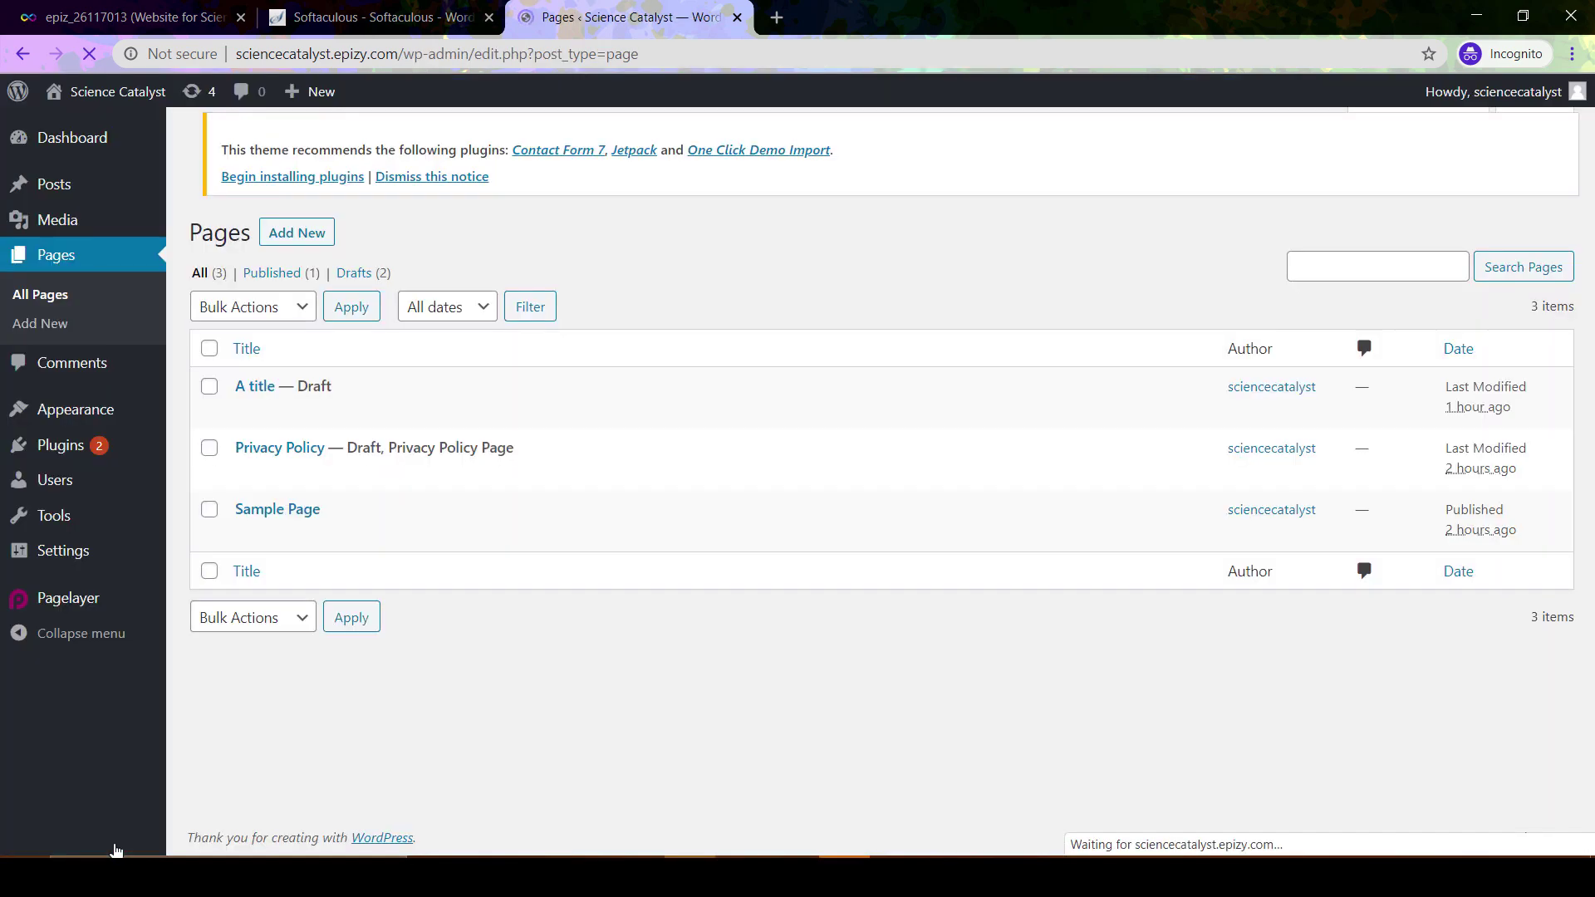